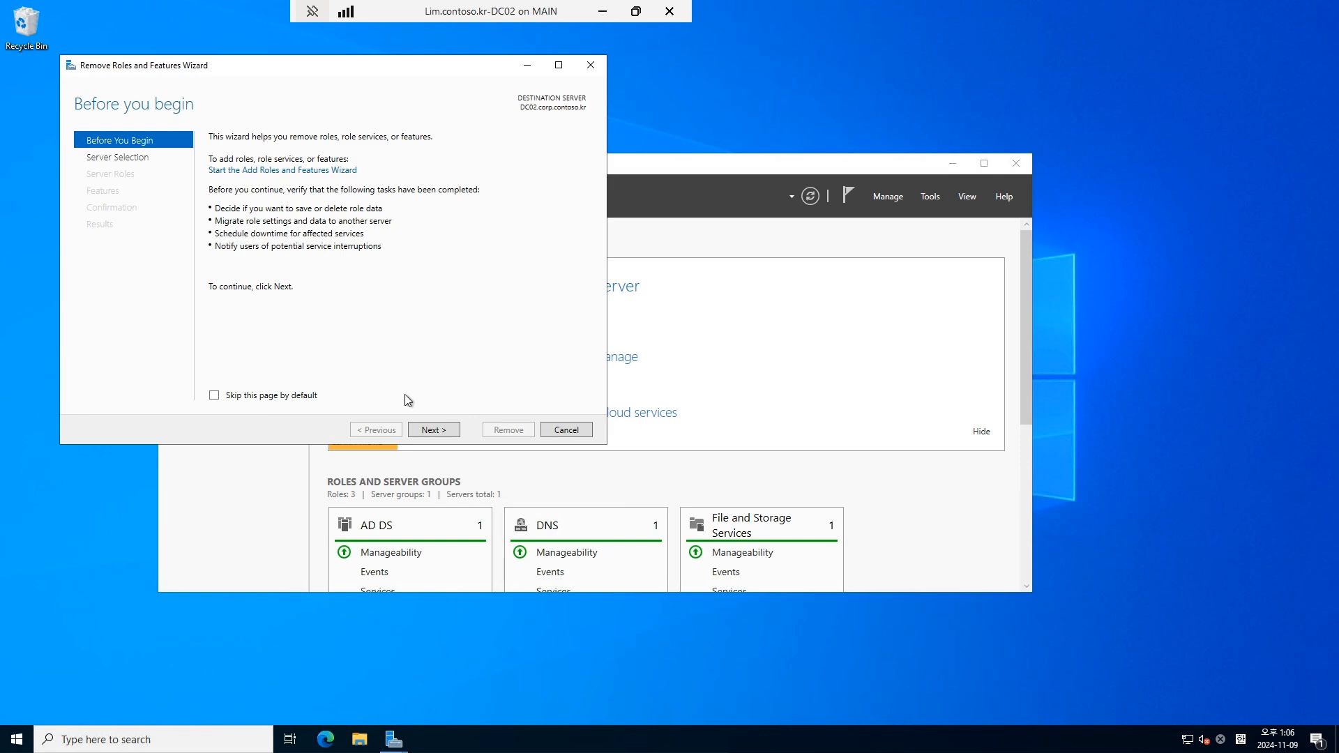
# Step: Select Active Directory Domain Services and its management tools for removal from DC02, hitting the demote-first validation error
pyautogui.click(437, 431)
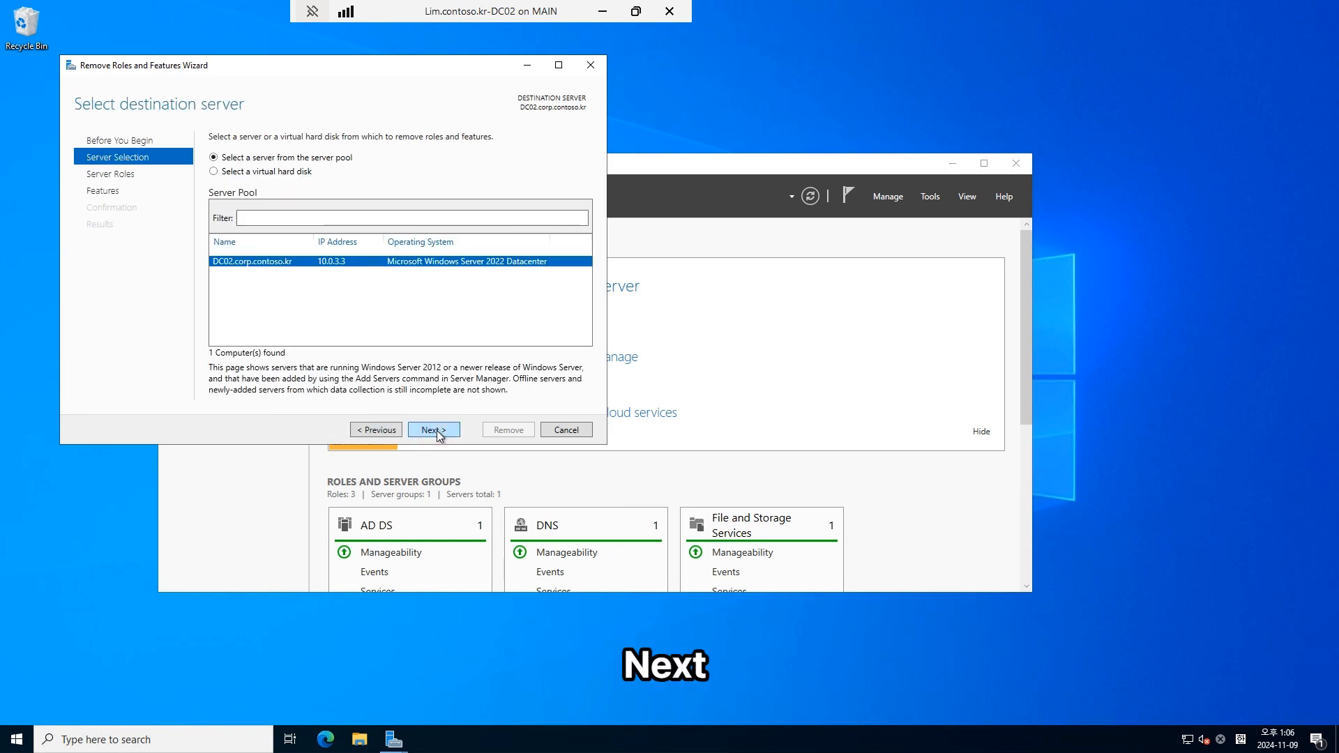
pyautogui.click(437, 431)
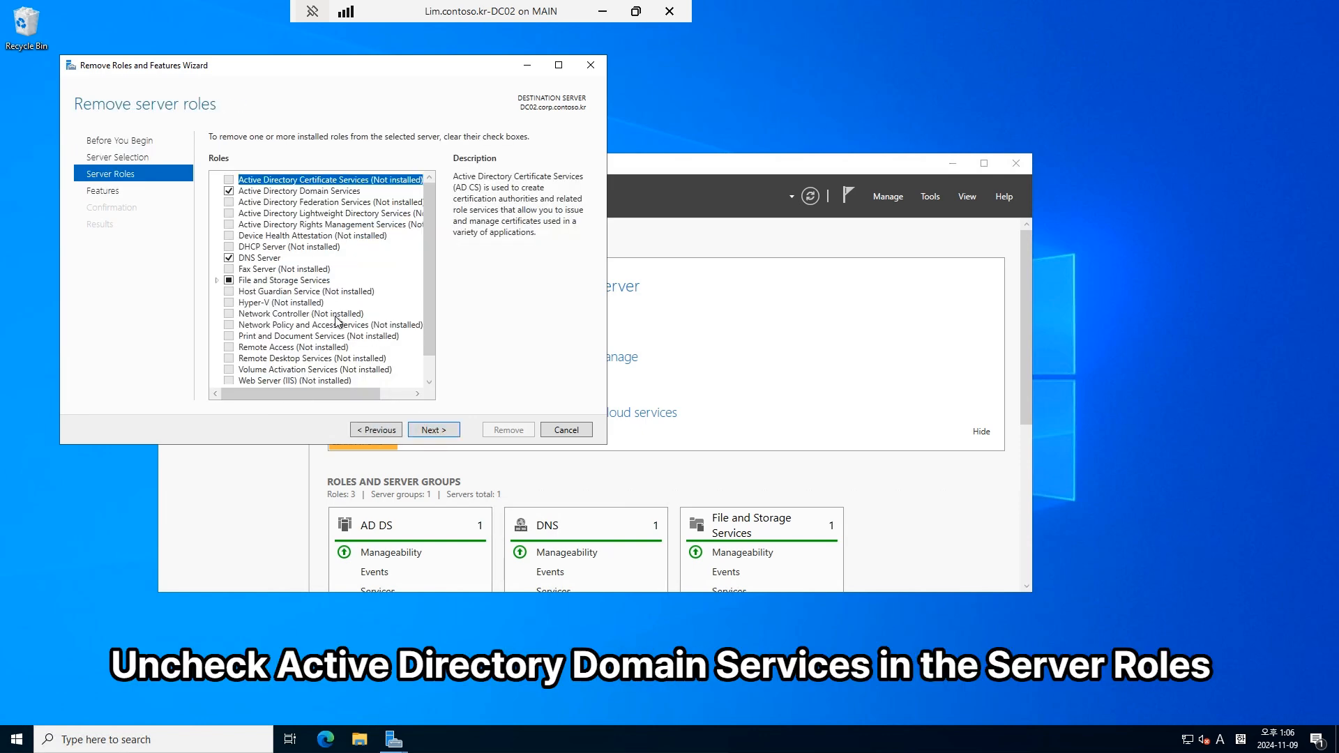
pyautogui.click(230, 192)
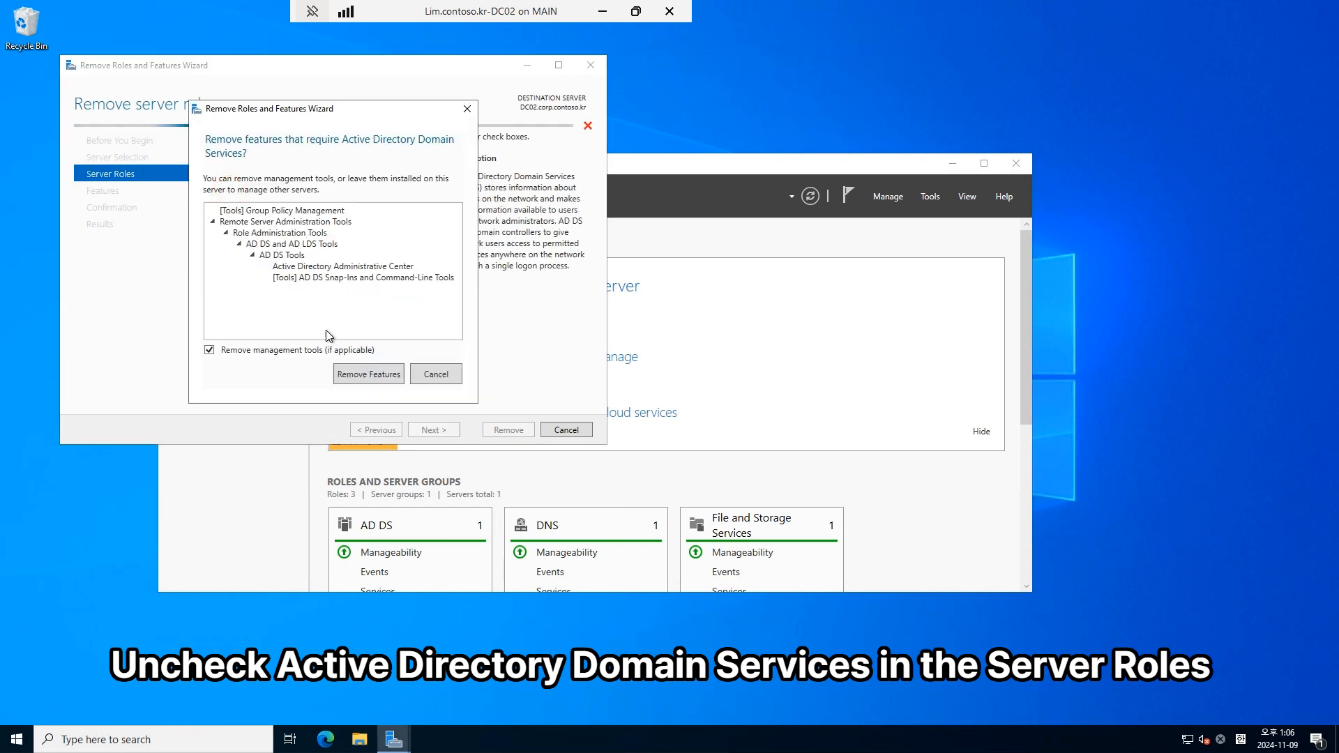
pyautogui.click(371, 374)
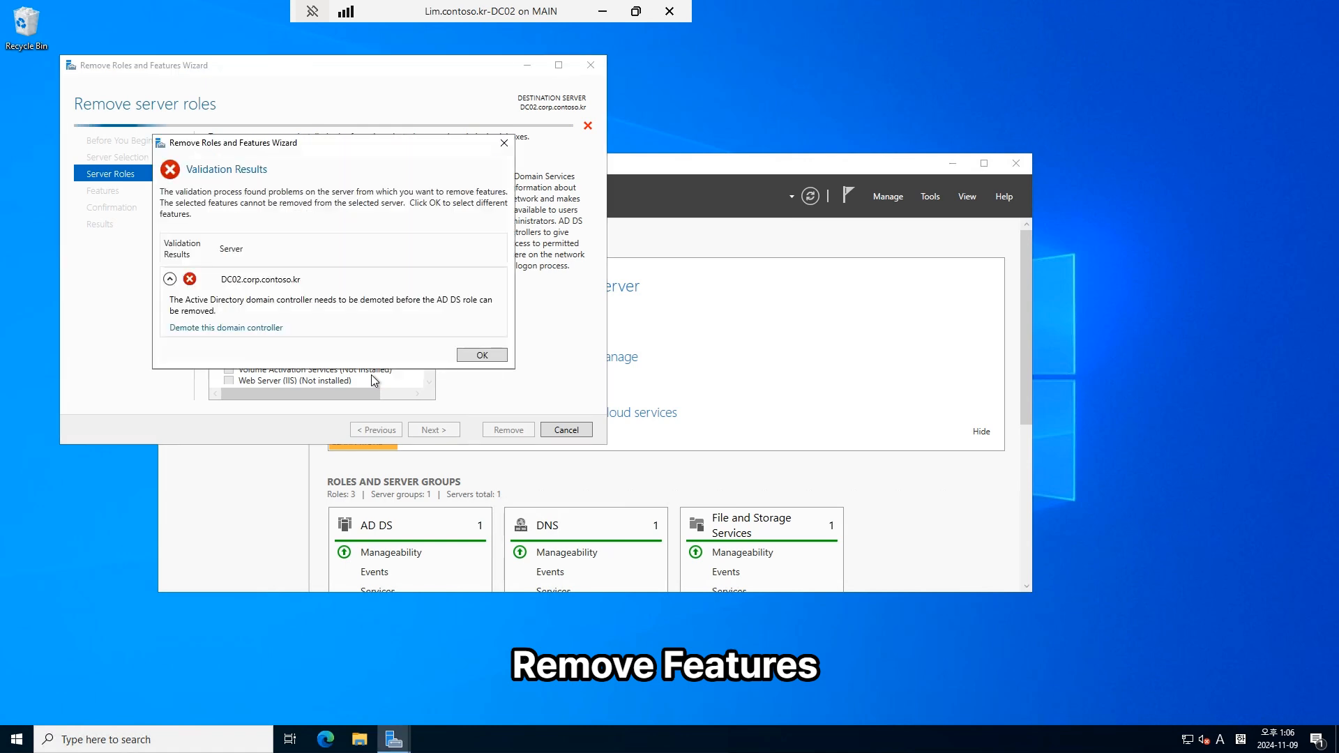
# Step: Start demoting DC02, leaving forced removal off and confirming Proceed with removal
pyautogui.click(242, 332)
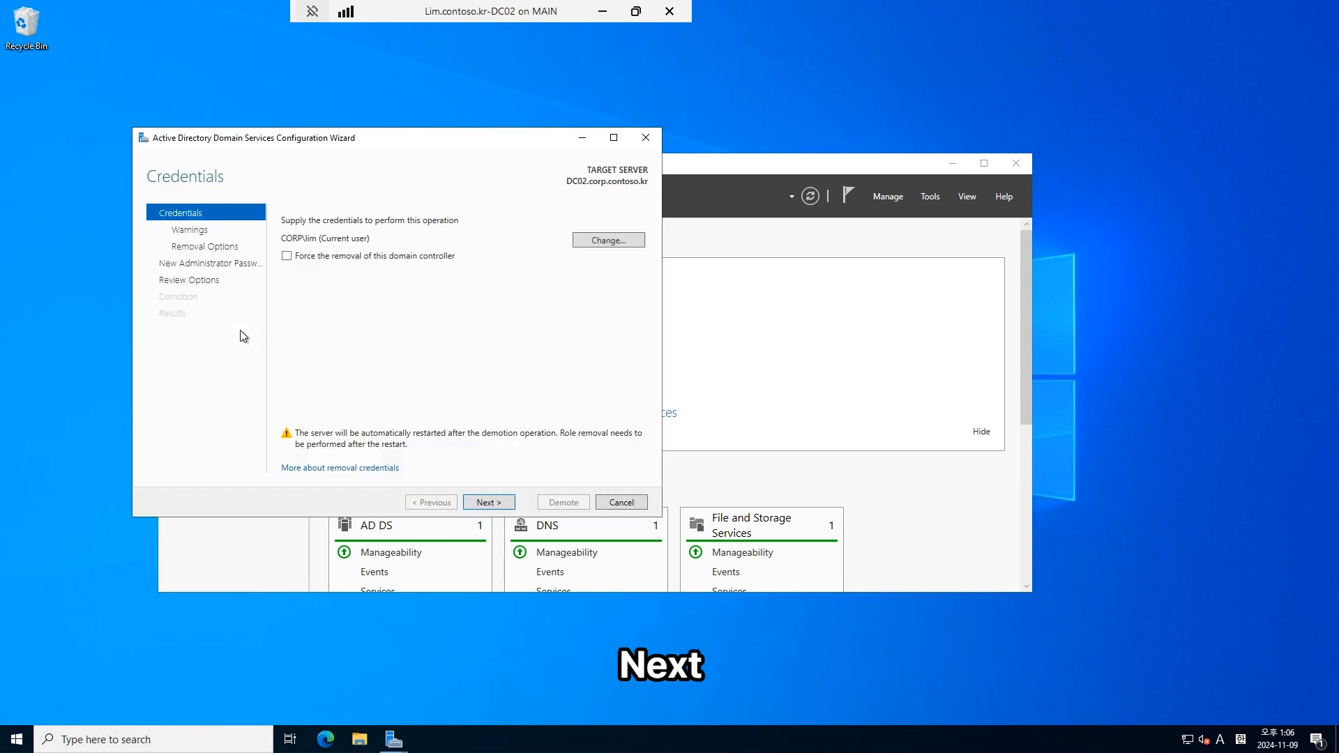
pyautogui.click(401, 256)
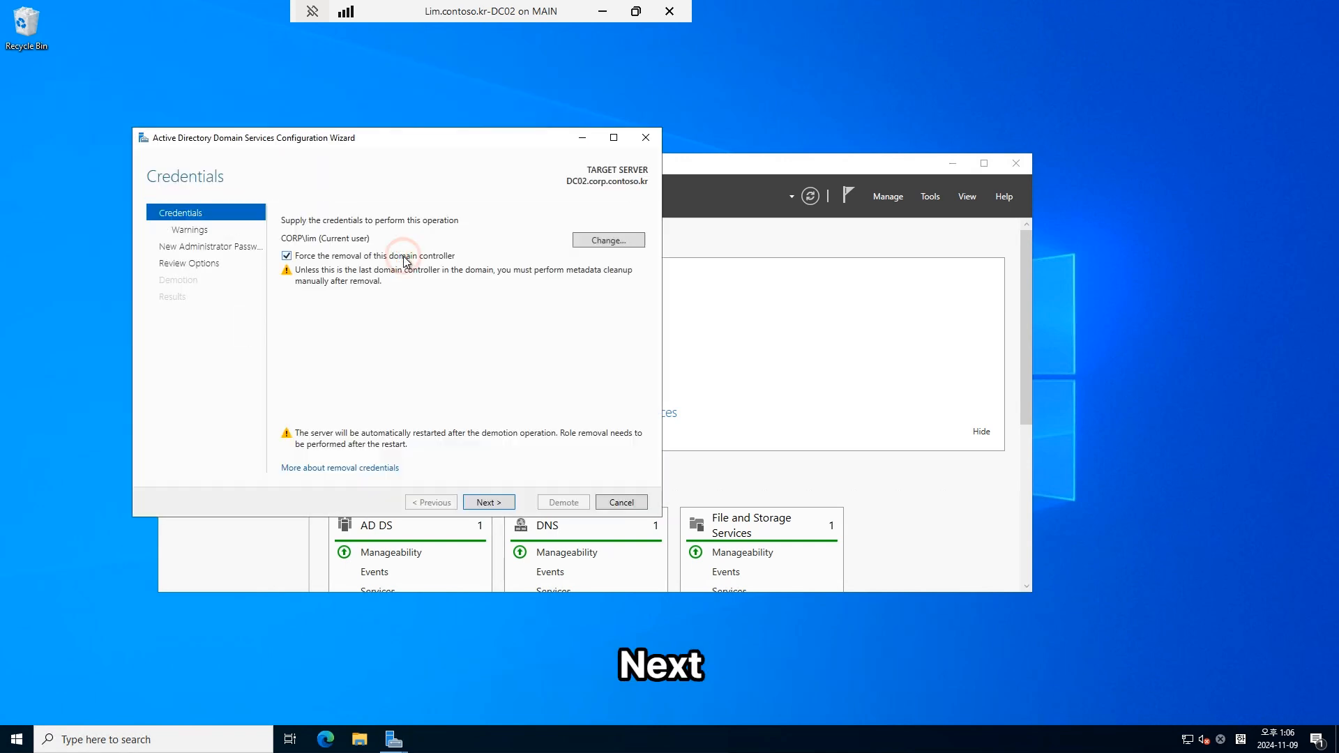
pyautogui.click(401, 256)
pyautogui.click(502, 503)
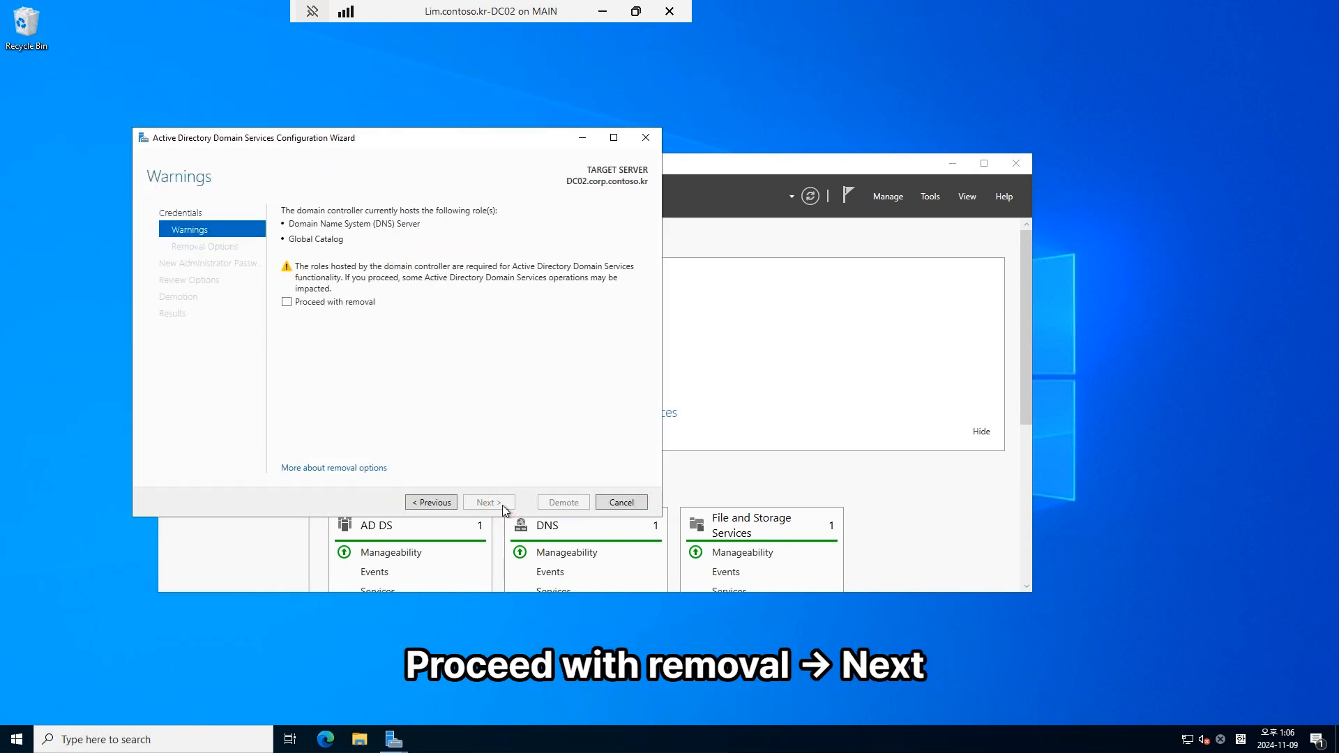
pyautogui.click(360, 307)
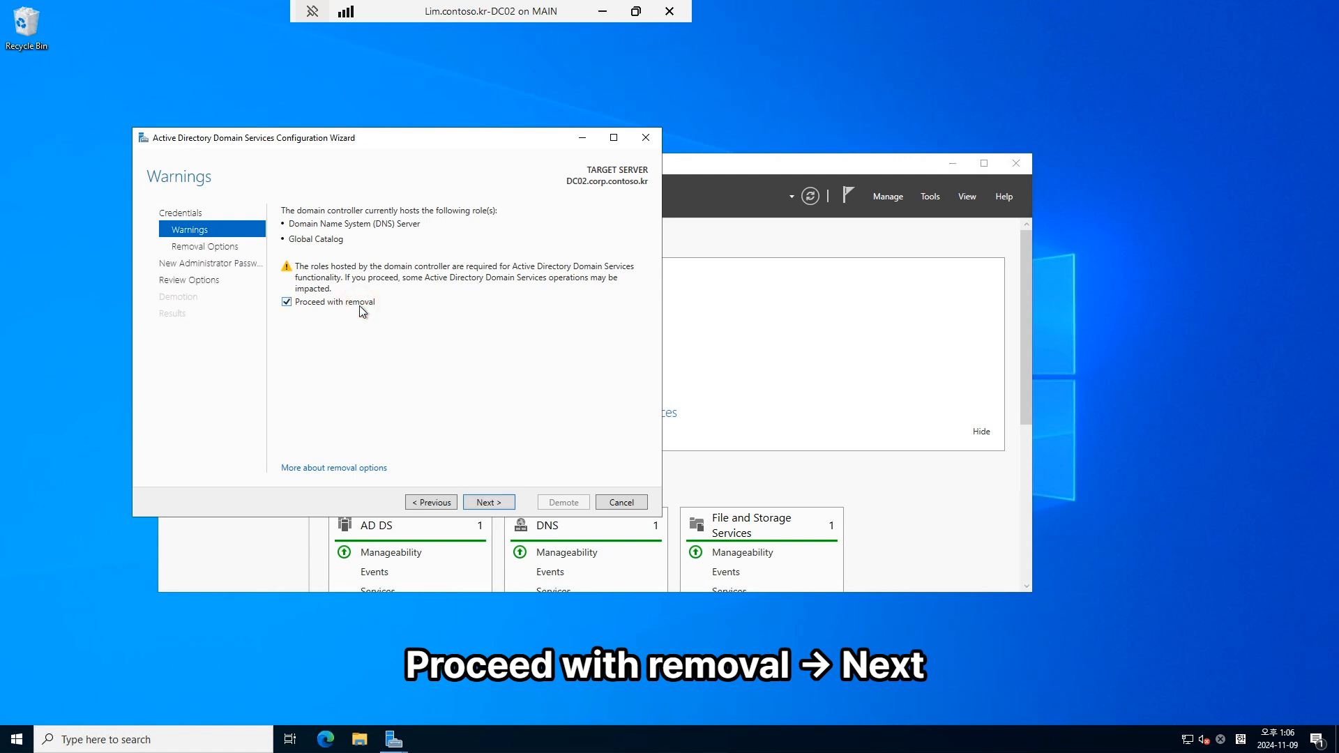
pyautogui.click(489, 505)
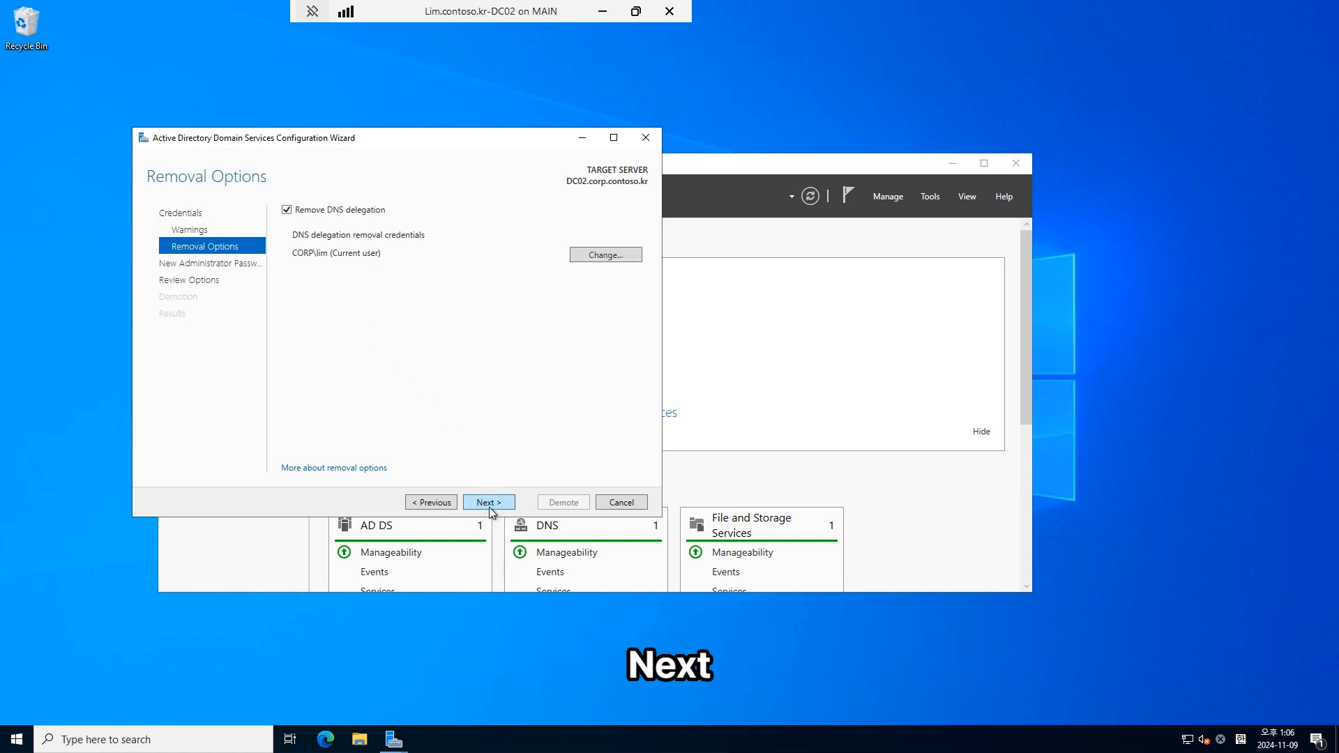
# Step: Keep DNS delegation removal, set and confirm the new local administrator password, then demote after review
pyautogui.click(489, 505)
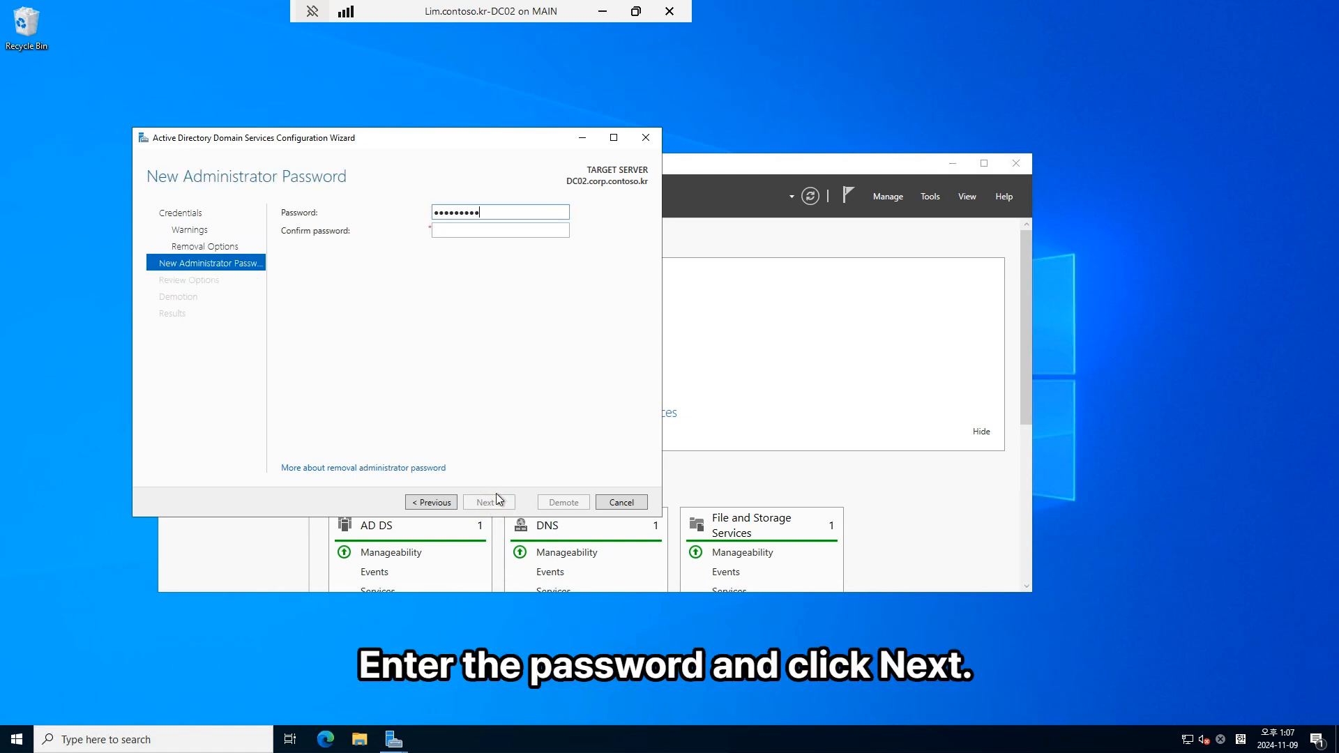
pyautogui.write('!')
pyautogui.press('Tab')
pyautogui.write('••••••••••')
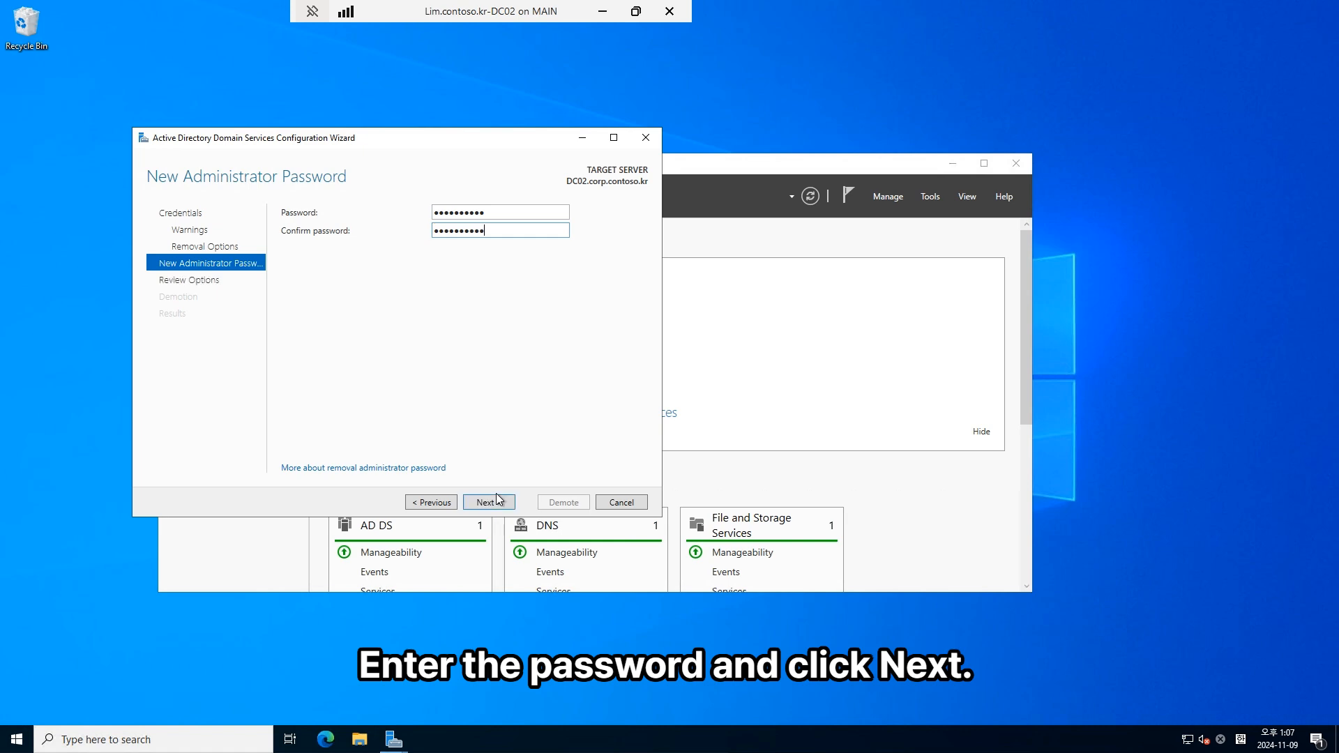
pyautogui.click(508, 501)
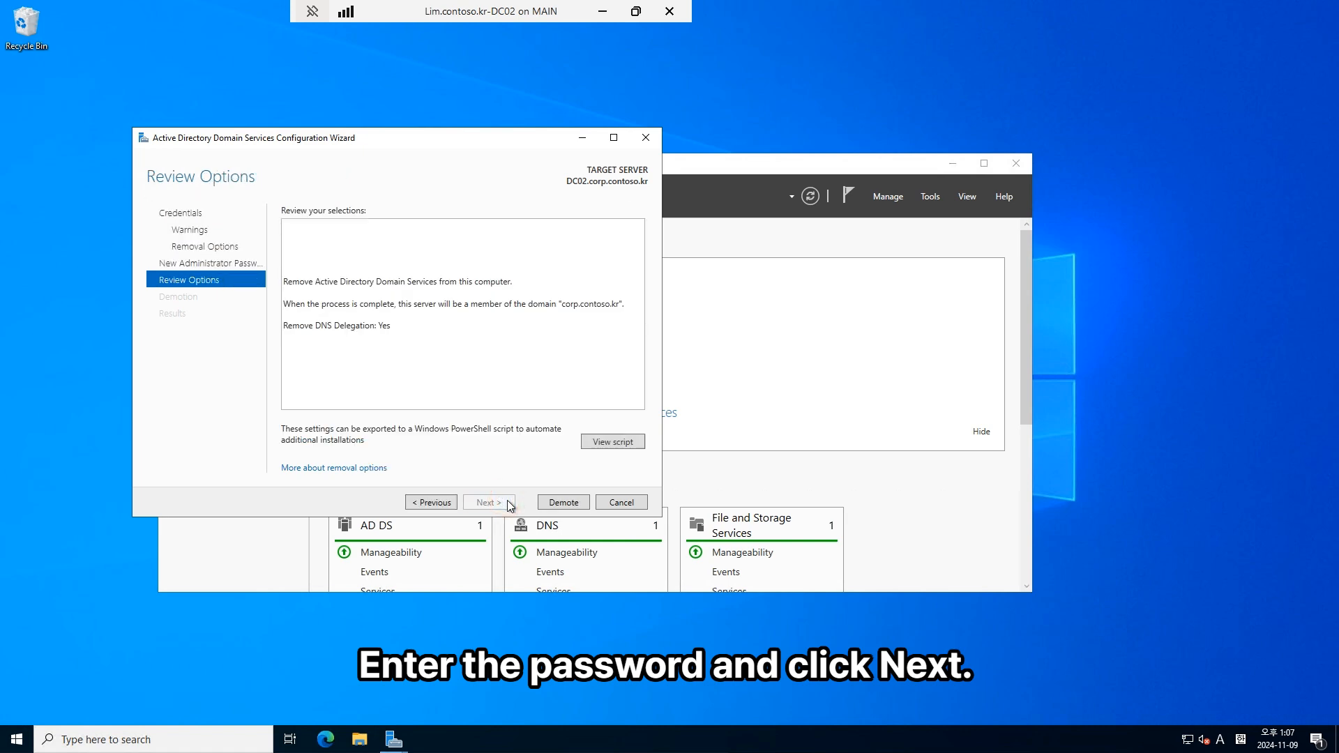
pyautogui.click(563, 503)
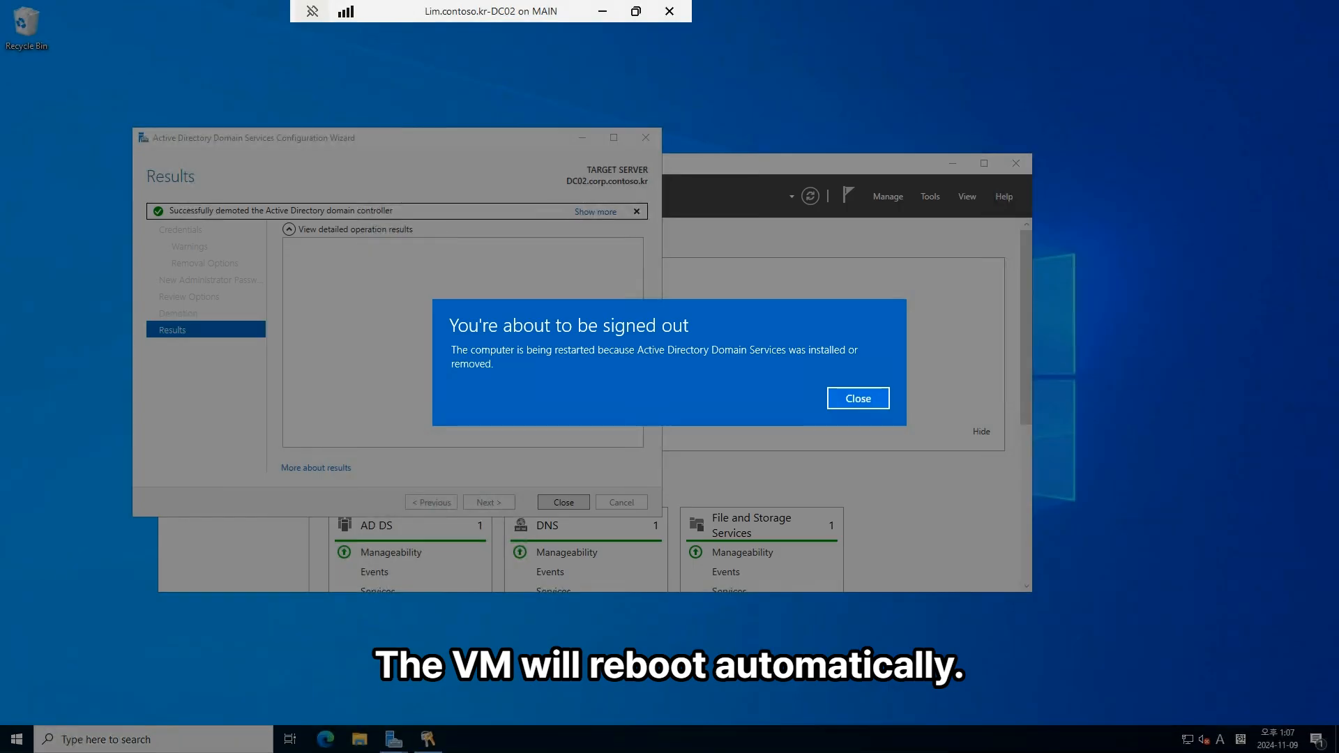
# Step: Close the sign-out notice after the successful demotion so DC02 restarts
pyautogui.click(878, 397)
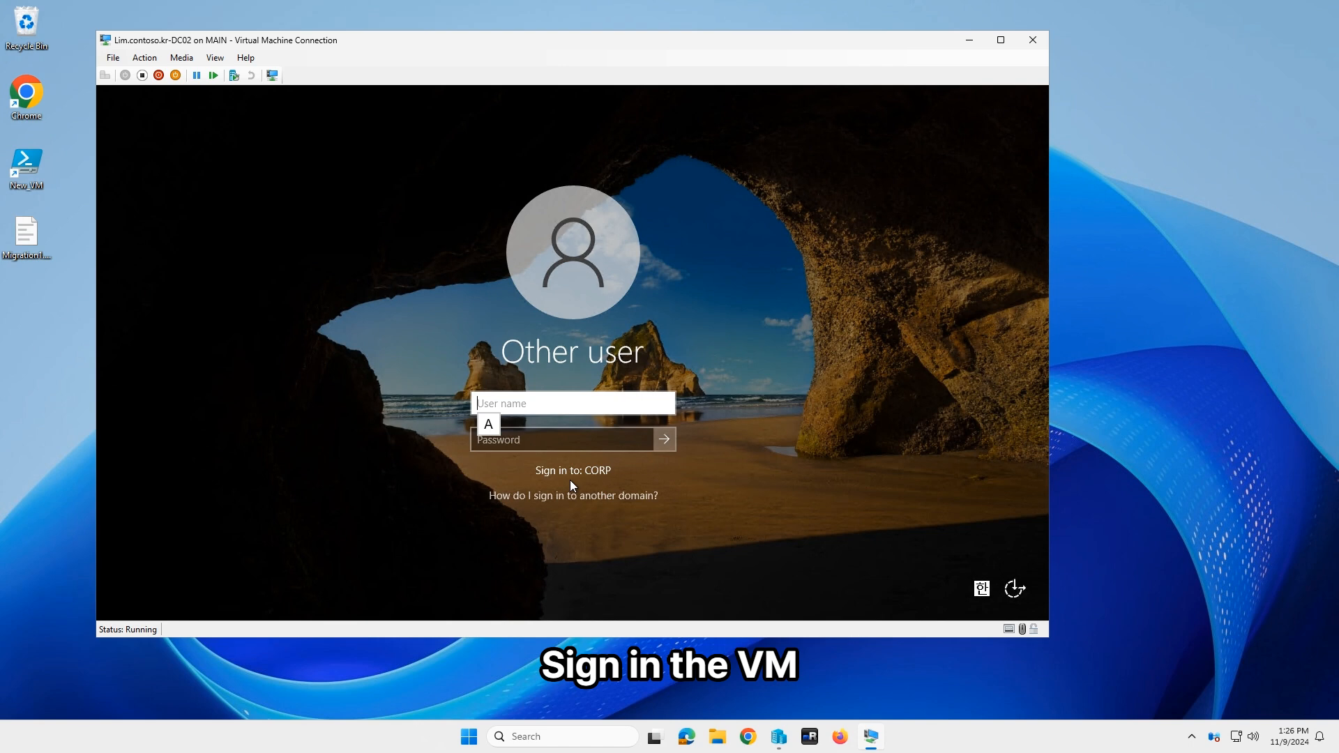
# Step: Sign in to the restarted DC02 with the domain user account, then switch to the DC01 VM window
pyautogui.write('kim')
pyautogui.press('Tab')
pyautogui.write('••••••••••')
pyautogui.press('Return')
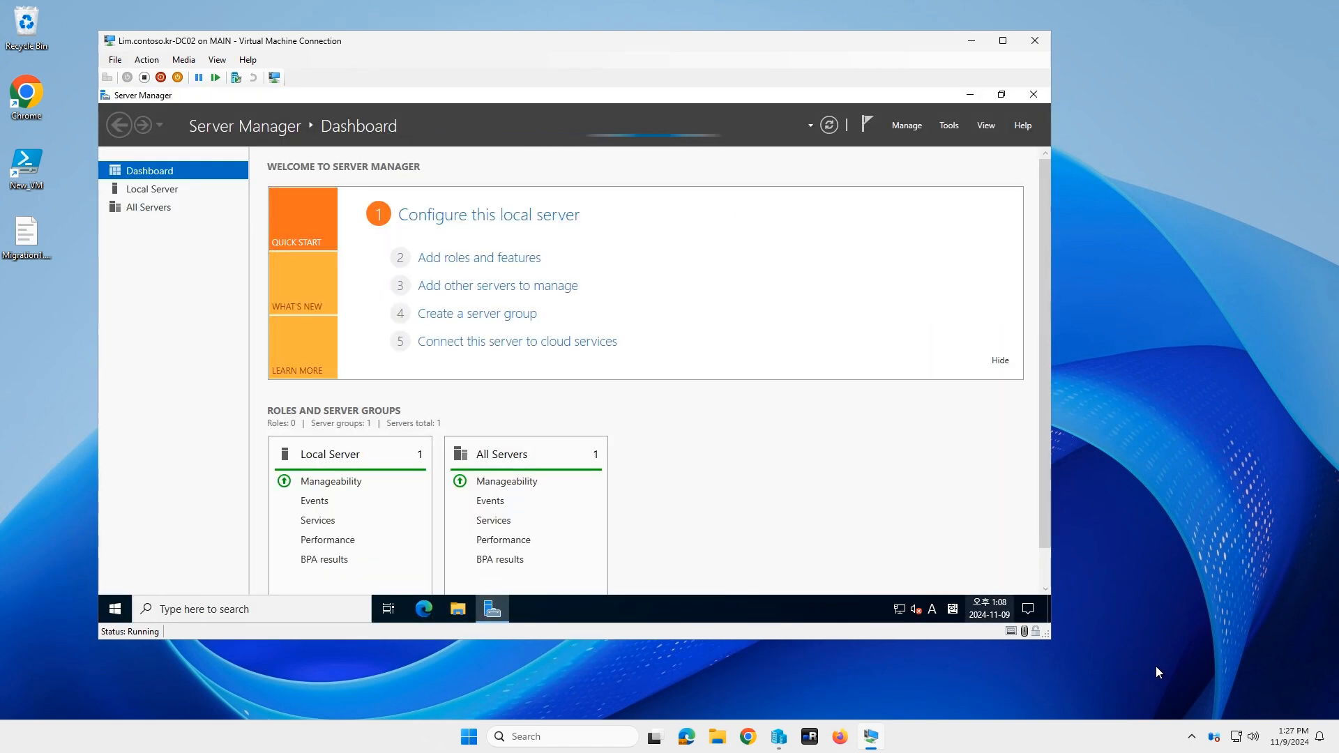
pyautogui.click(1155, 665)
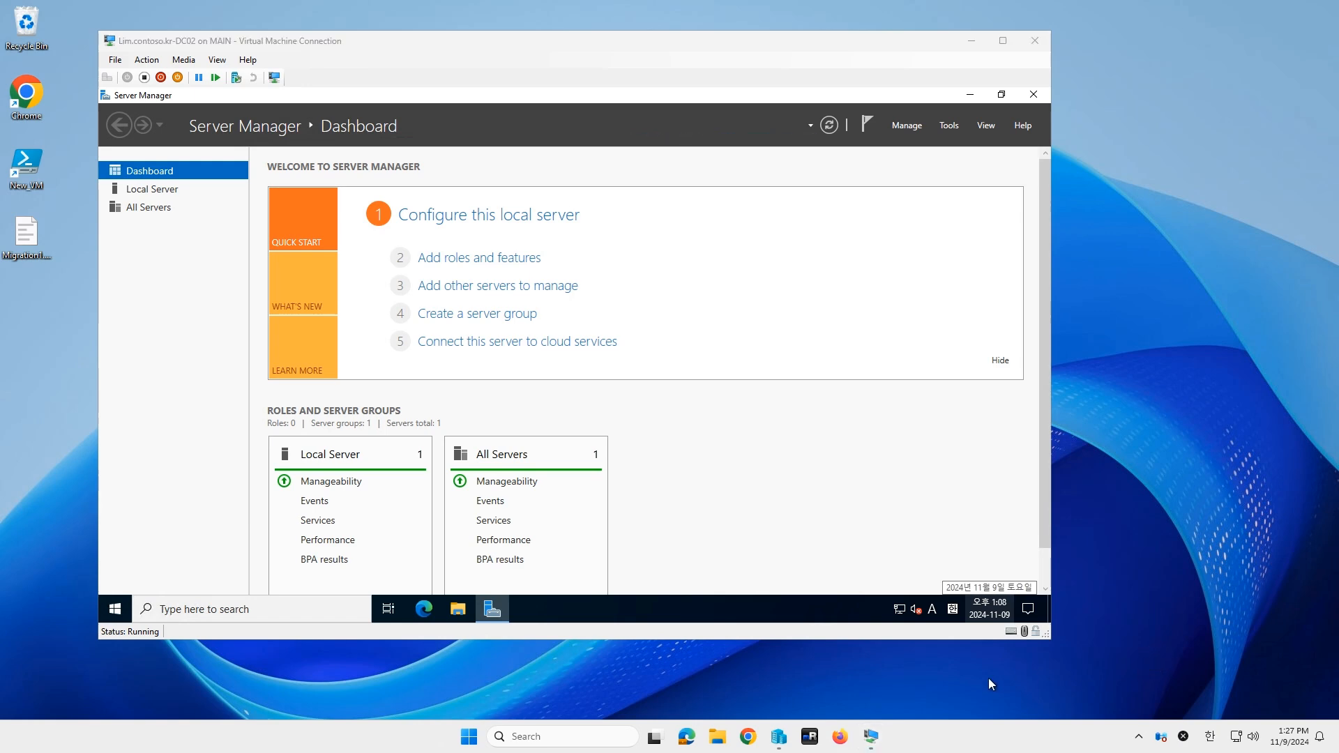
pyautogui.moveTo(780, 748)
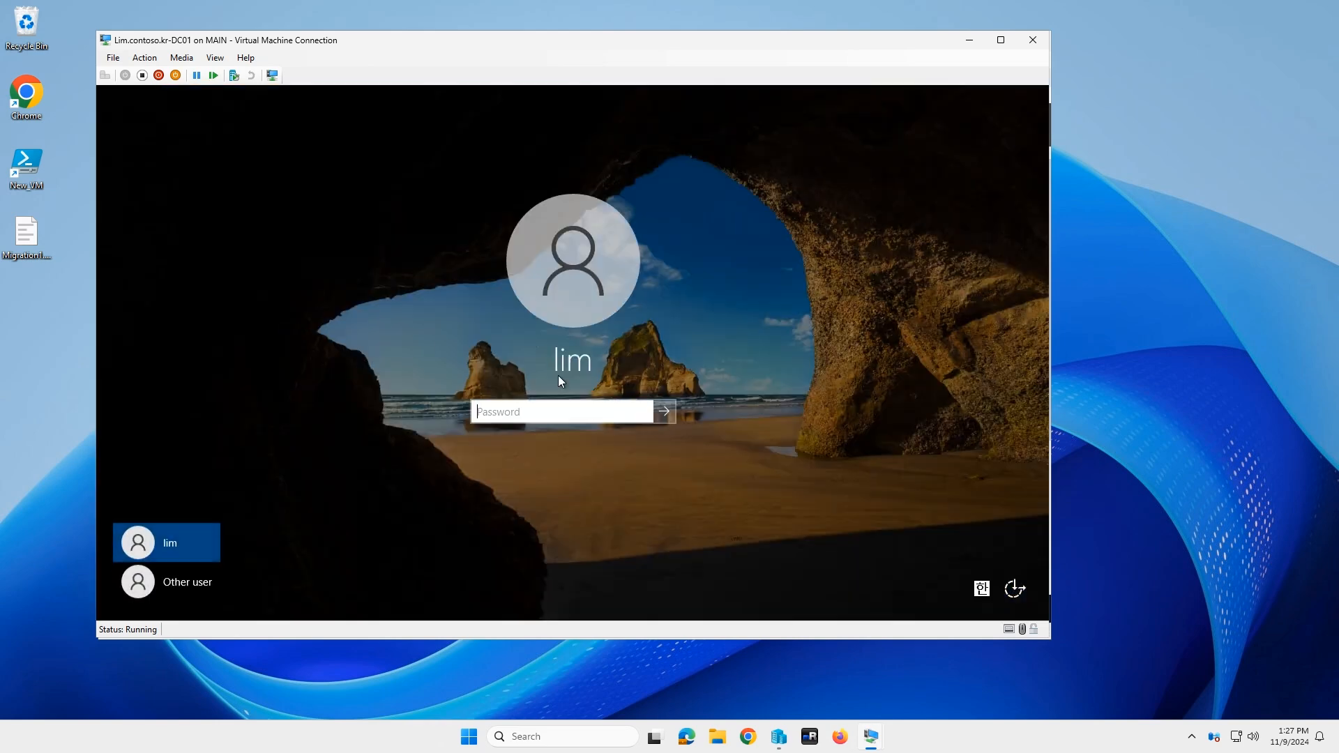
# Step: Sign in to DC01 with its password and make the session full screen
pyautogui.click(620, 412)
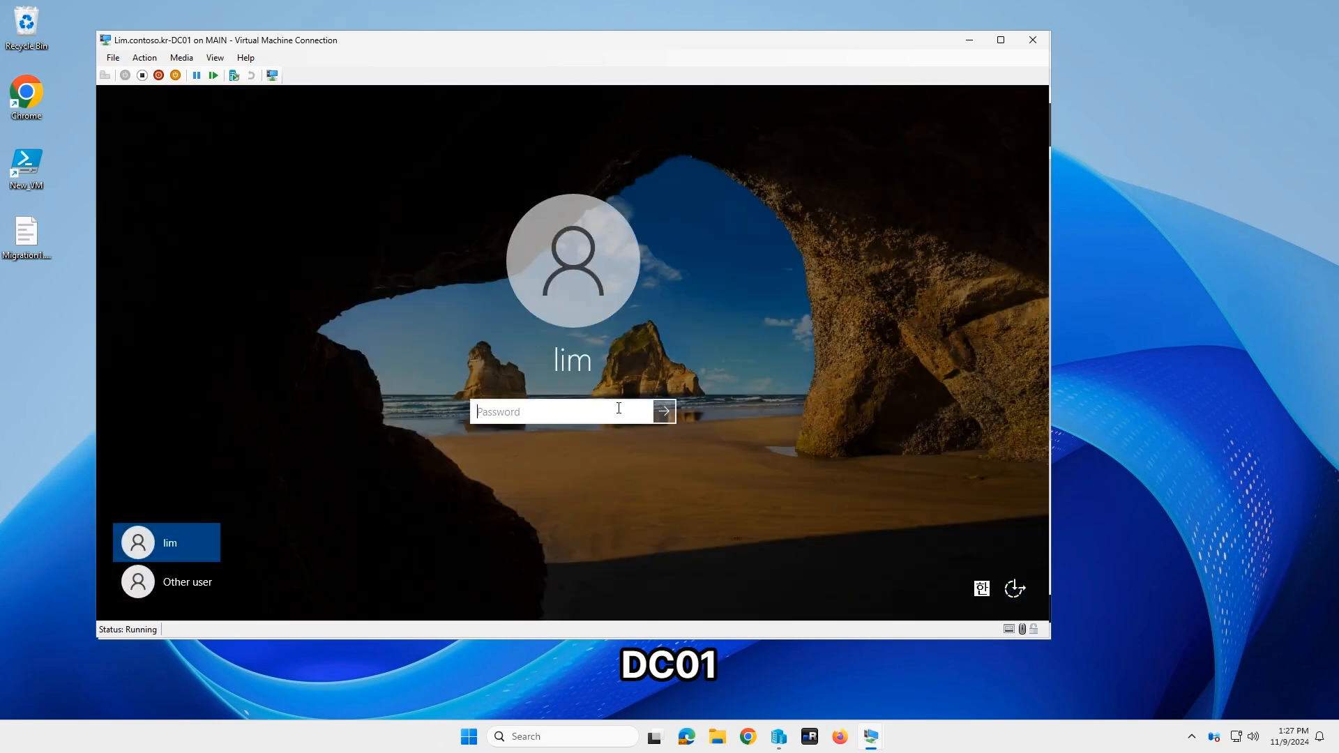
pyautogui.write('••')
pyautogui.press('Return')
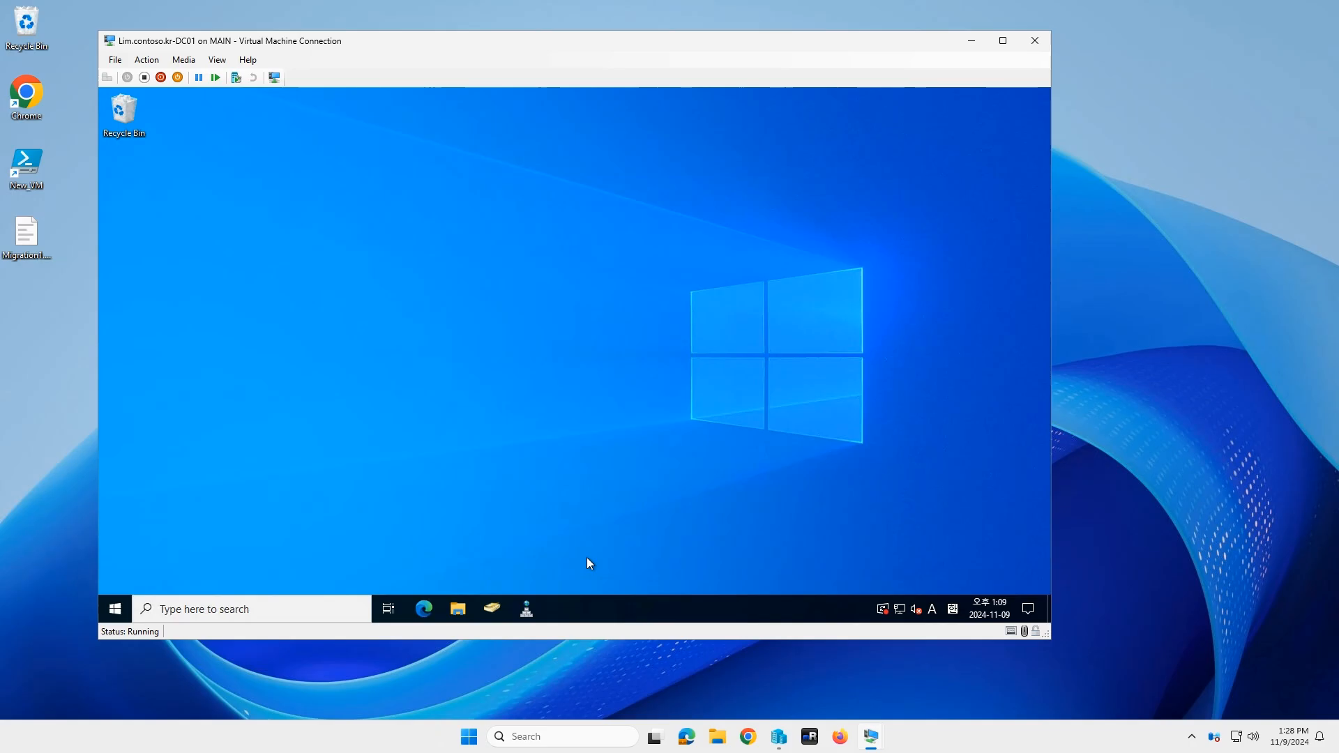
pyautogui.click(1003, 41)
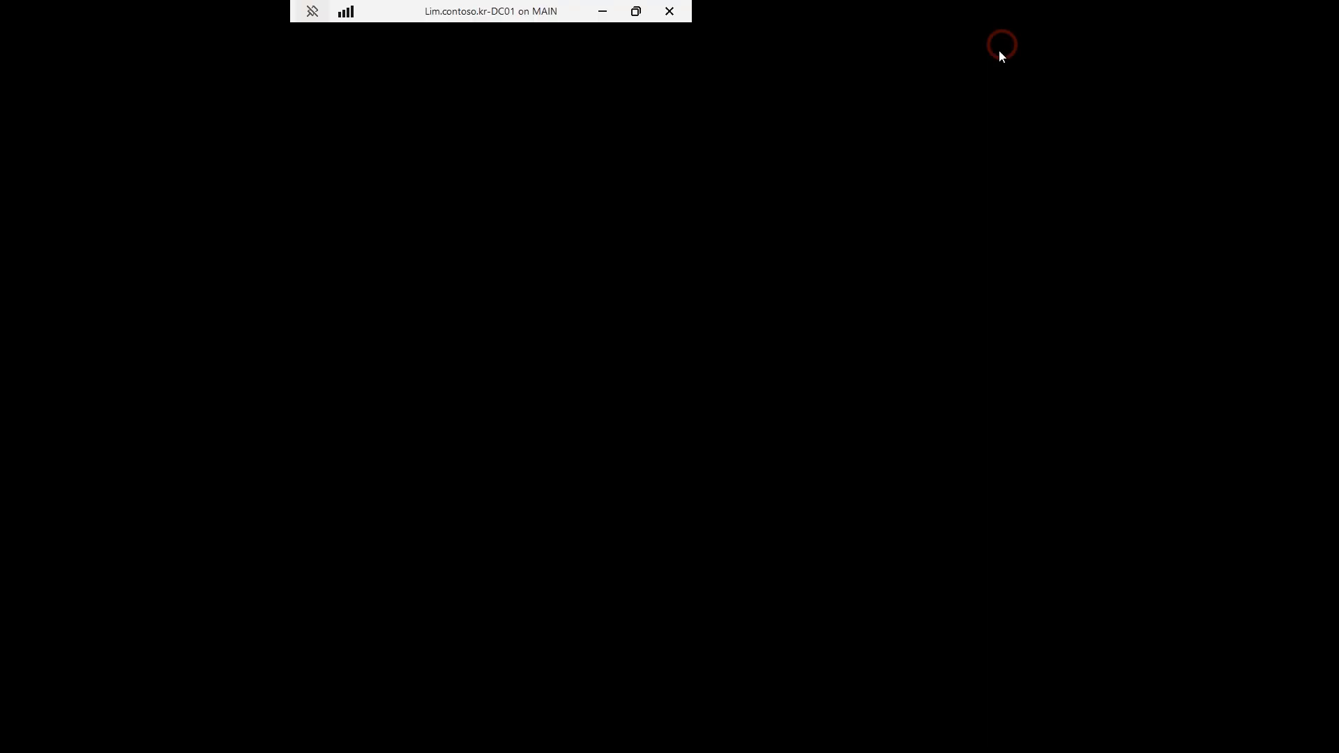
# Step: In Active Directory Users and Computers, verify DC02 is gone from Domain Controllers but listed under Computers
pyautogui.click(393, 740)
pyautogui.click(478, 261)
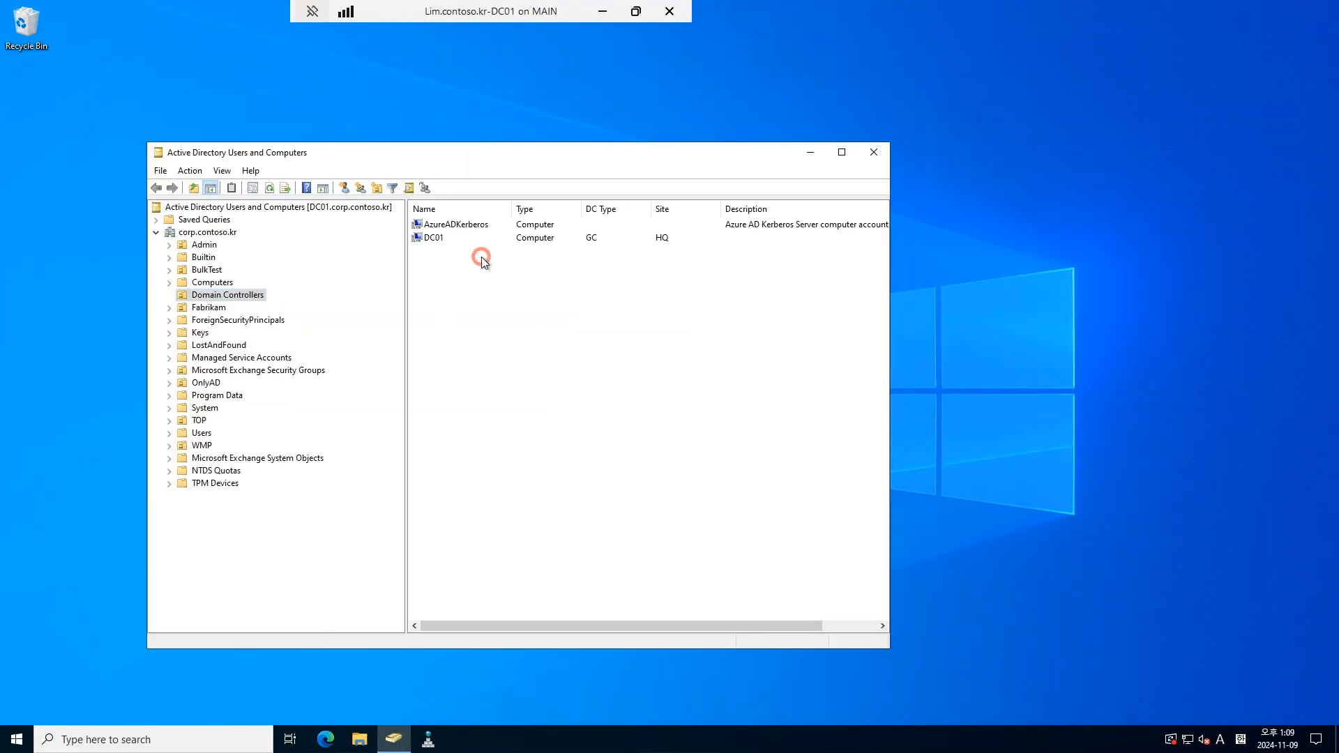
pyautogui.click(214, 284)
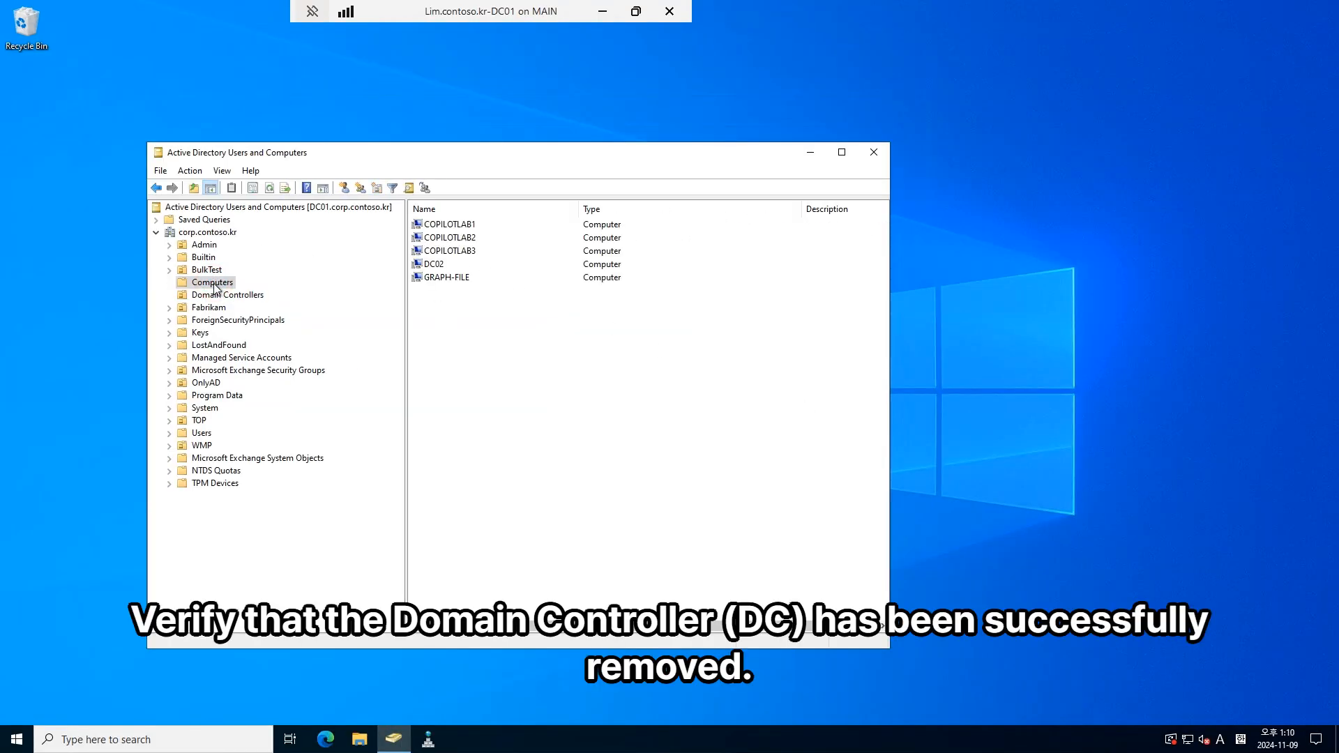
pyautogui.click(446, 269)
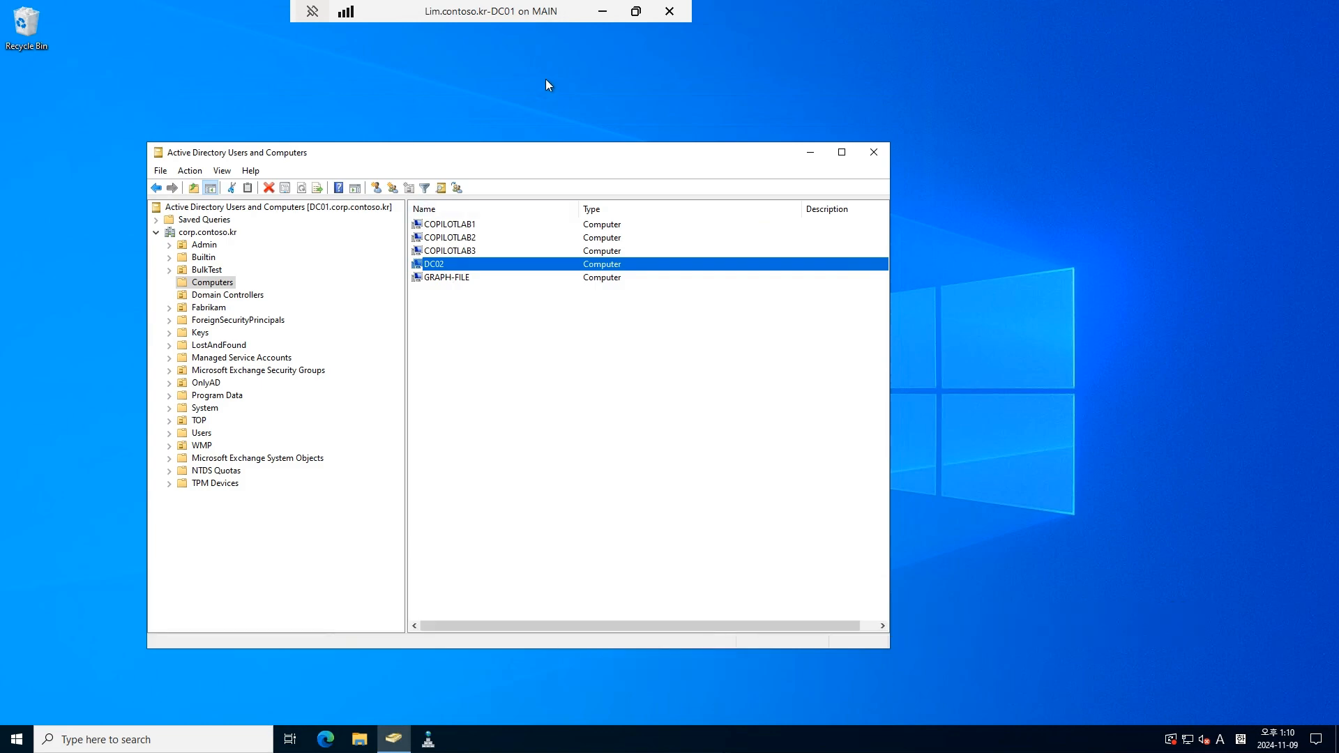
pyautogui.click(617, 11)
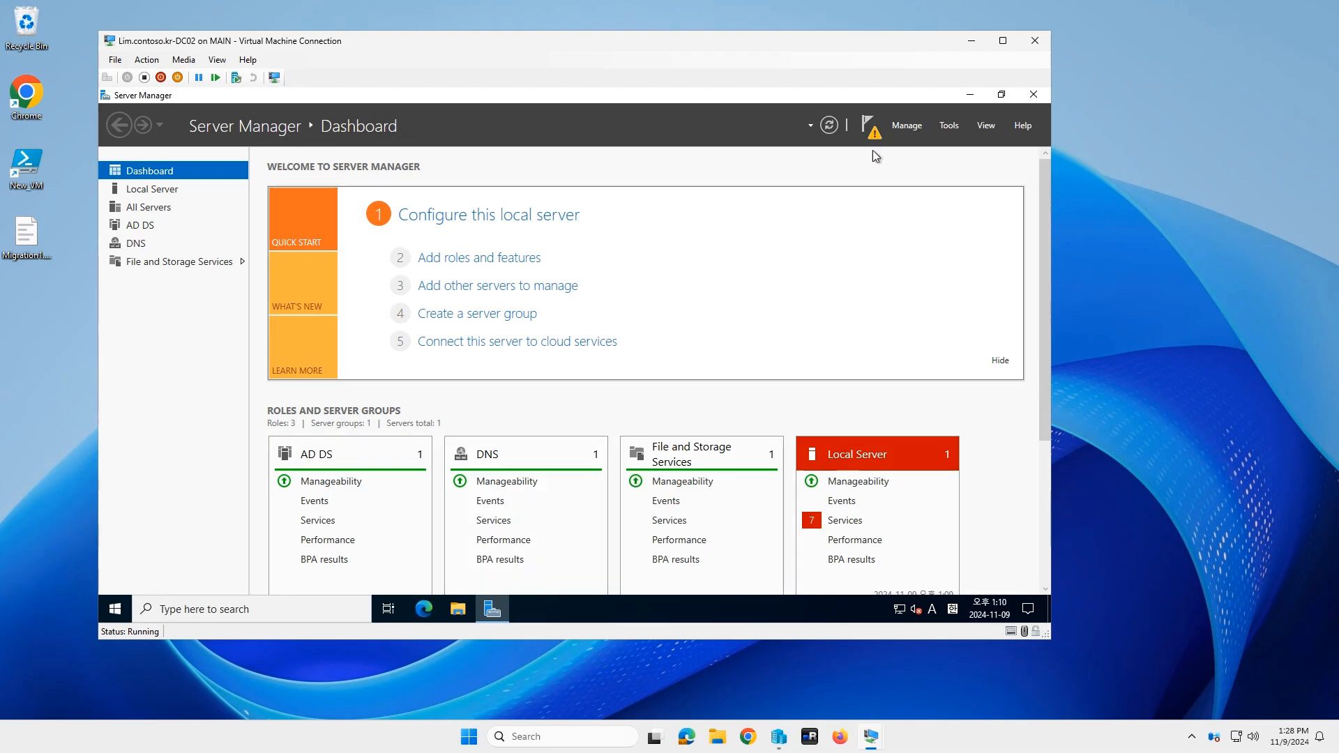
# Step: Open the Remove Roles and Features wizard for DC02 from the AD DS page
pyautogui.click(1003, 41)
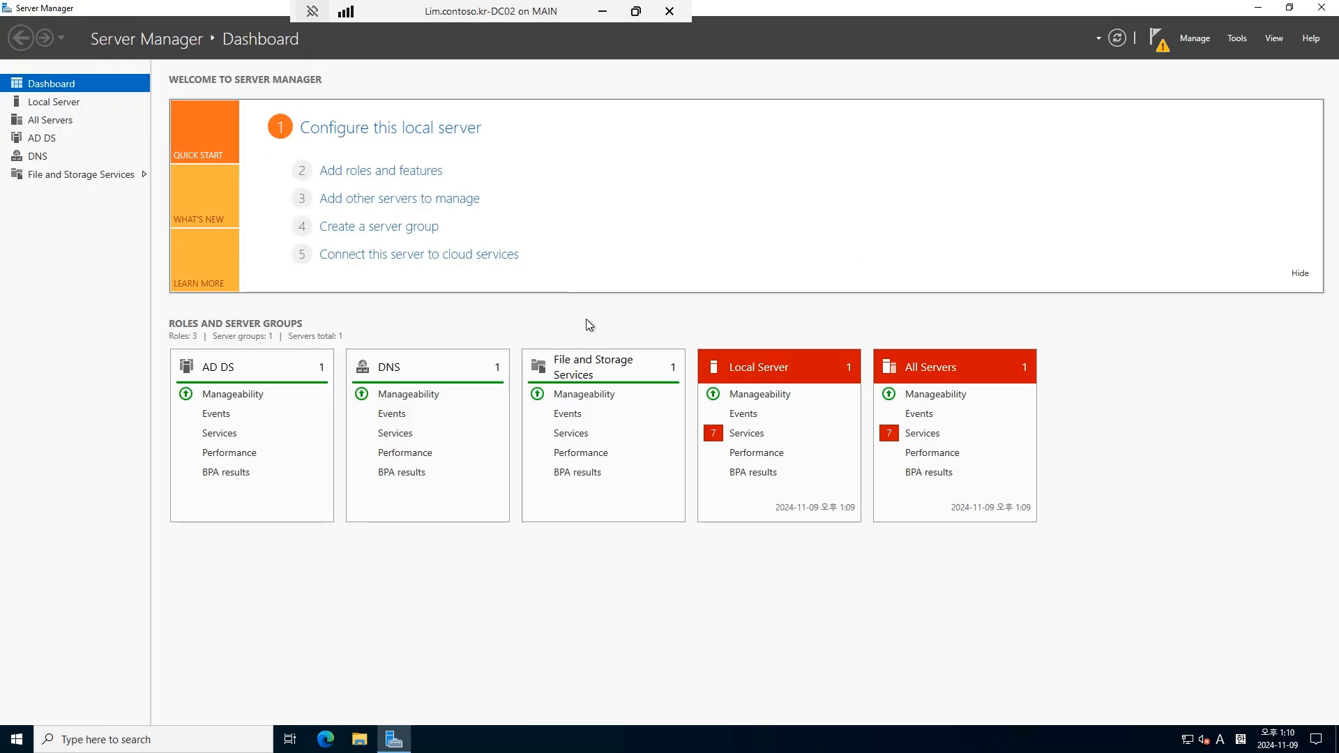
pyautogui.click(45, 140)
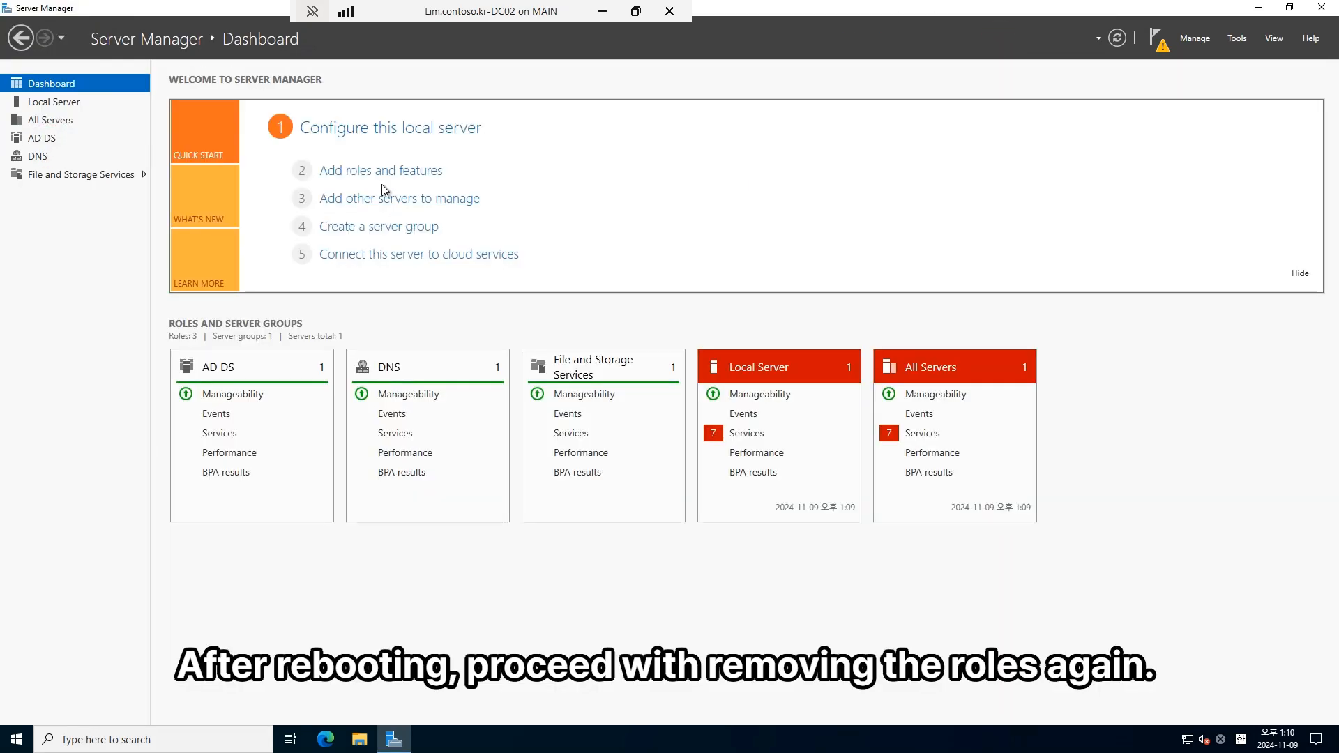
pyautogui.click(359, 171)
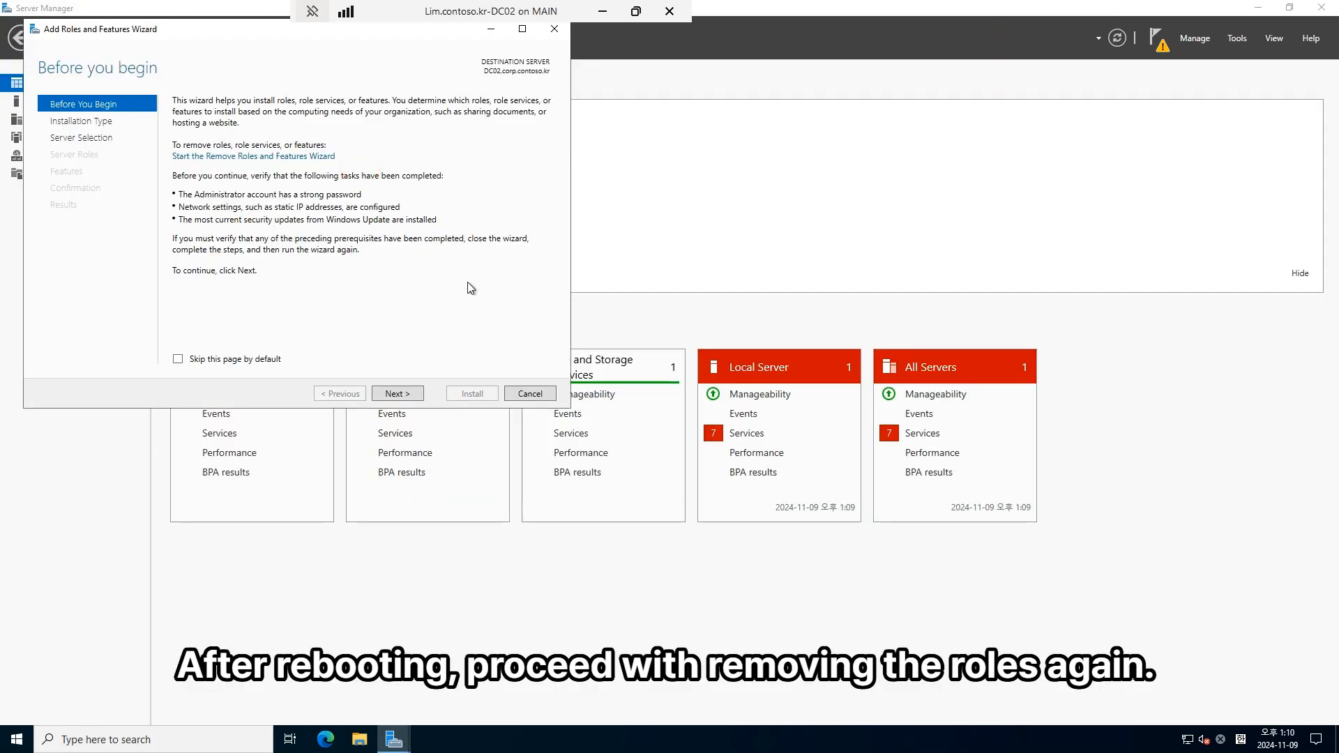
pyautogui.click(296, 158)
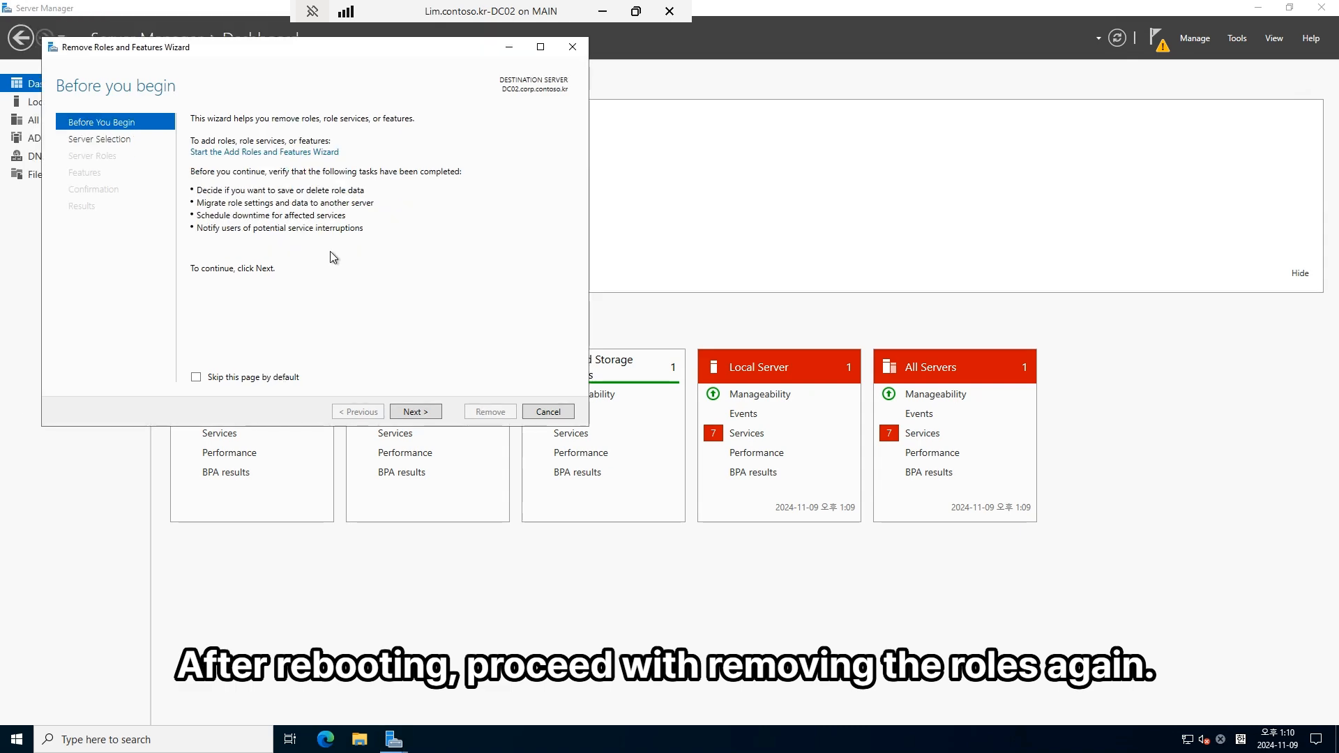
pyautogui.click(416, 412)
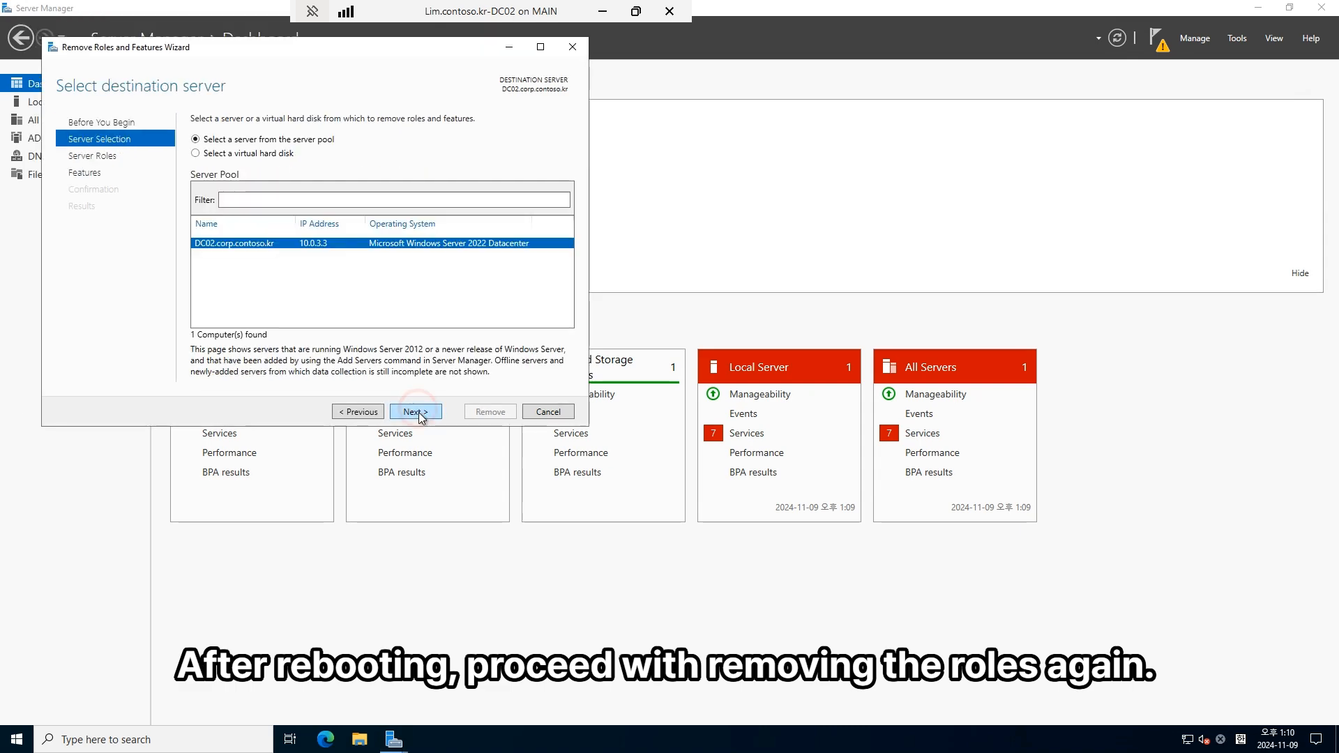
pyautogui.click(415, 412)
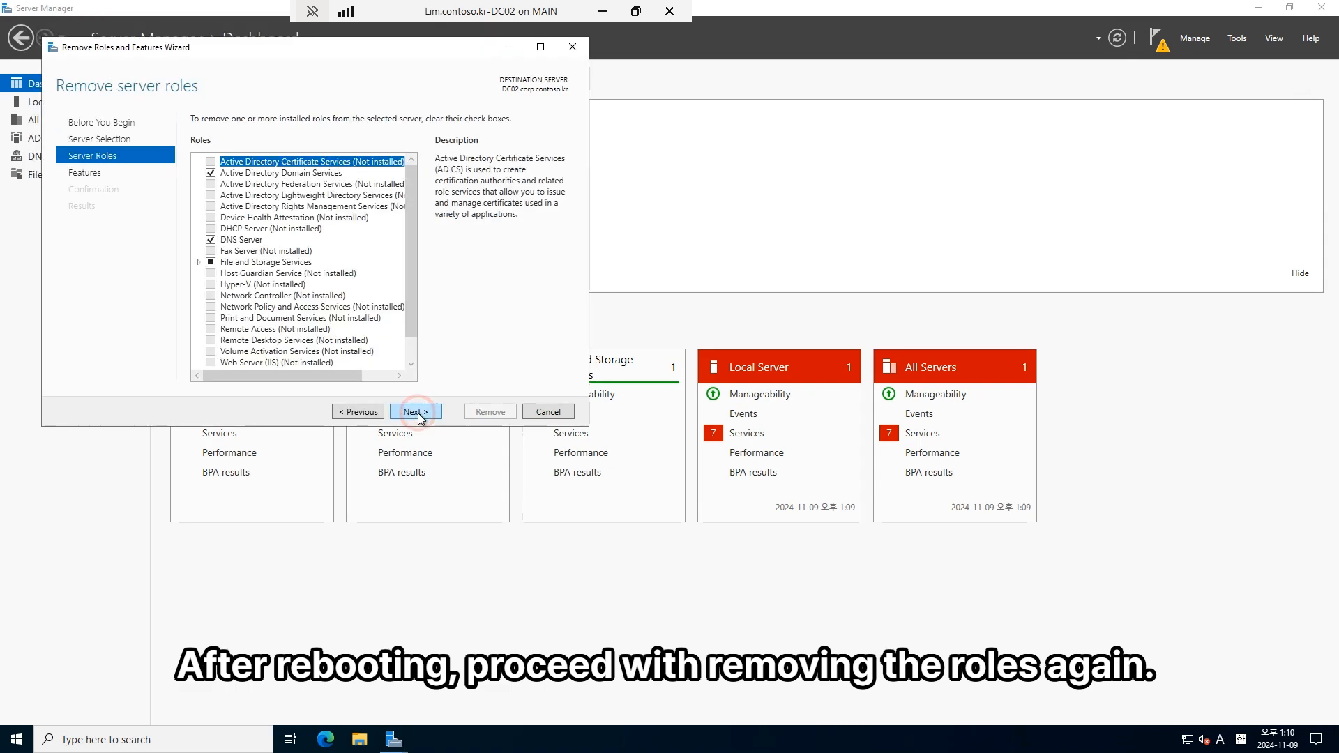
# Step: Remove Active Directory Domain Services with its dependent management tools and close the finished wizard
pyautogui.click(211, 172)
pyautogui.click(349, 359)
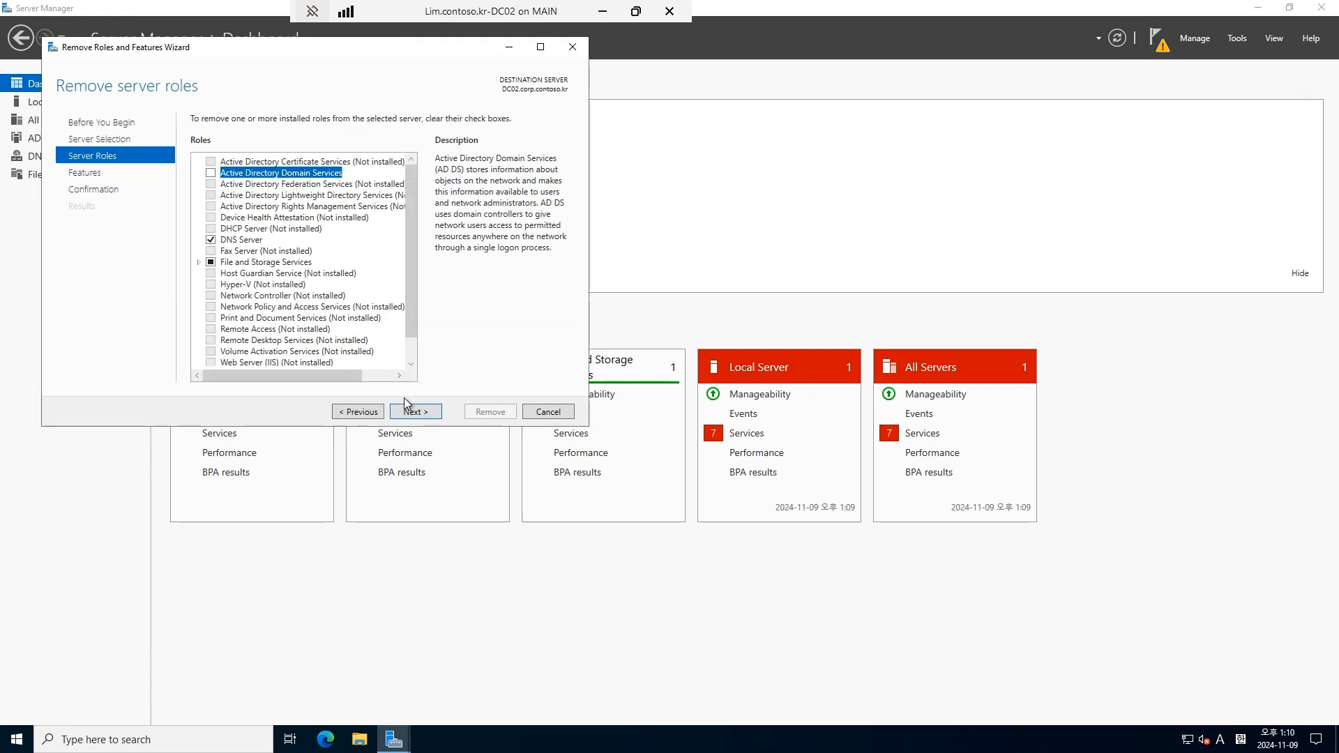
pyautogui.click(416, 412)
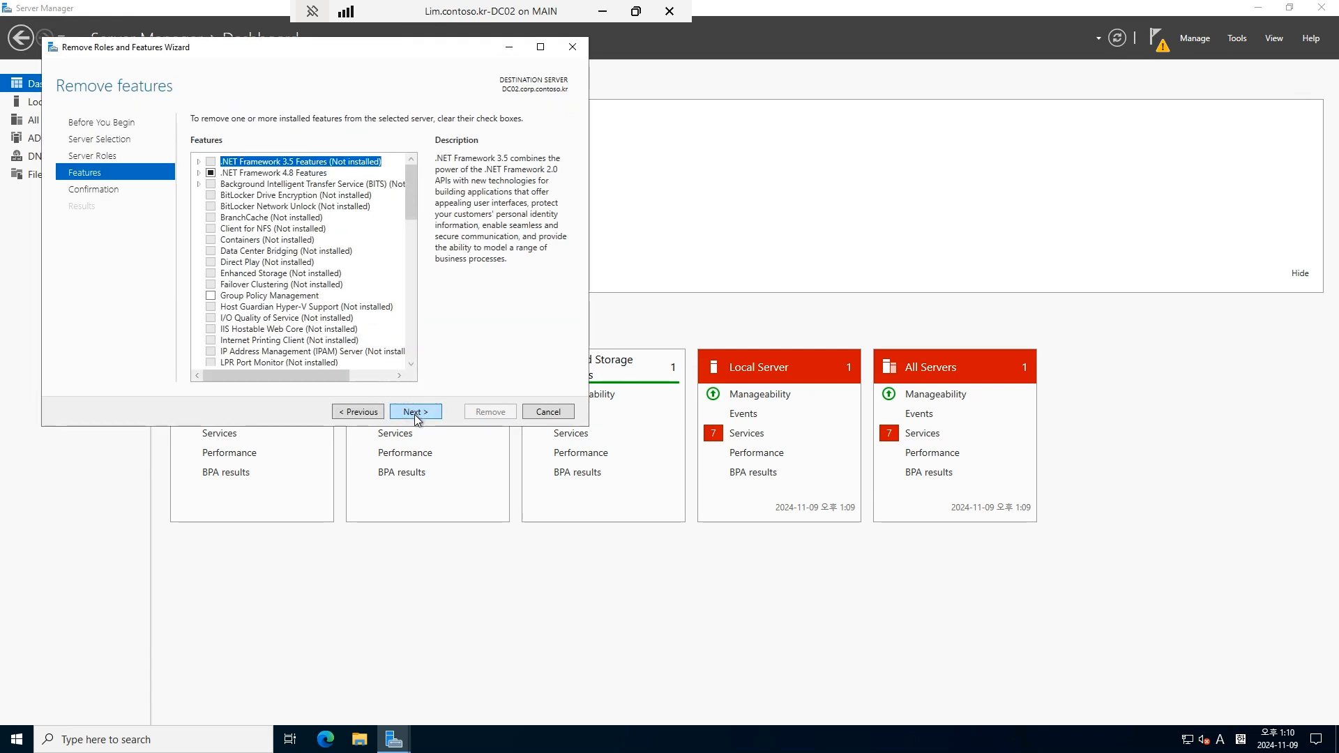
pyautogui.click(415, 413)
pyautogui.click(497, 410)
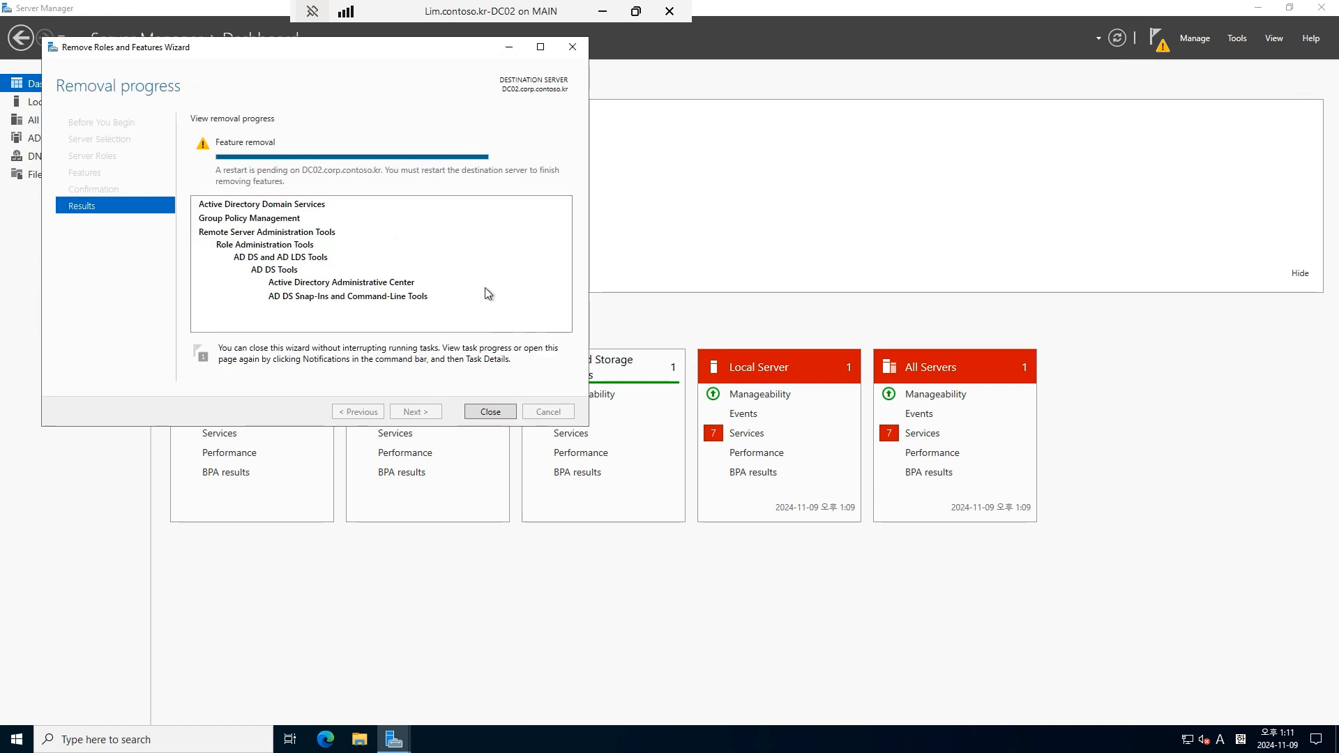
pyautogui.click(492, 412)
pyautogui.rightClick(18, 739)
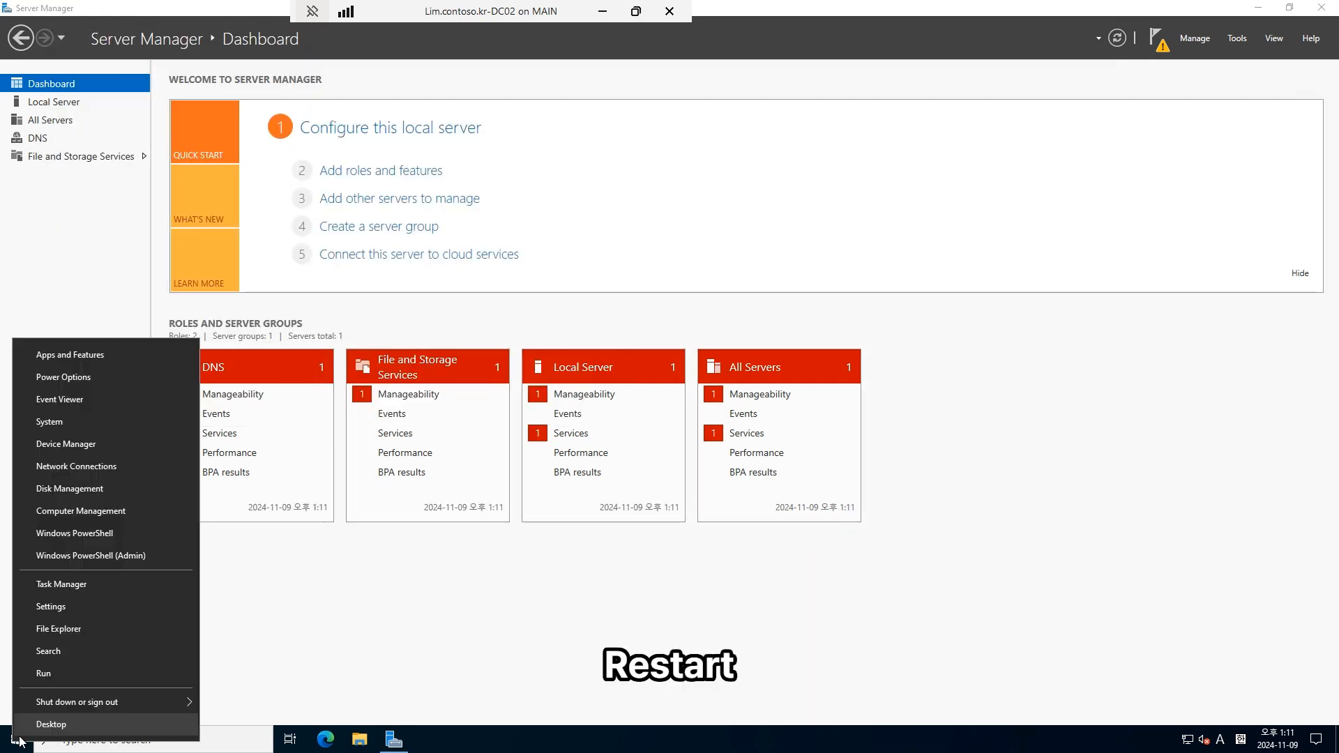
# Step: Restart DC02 from the Start button's Shut down or sign out menu
pyautogui.moveTo(61, 703)
pyautogui.click(248, 700)
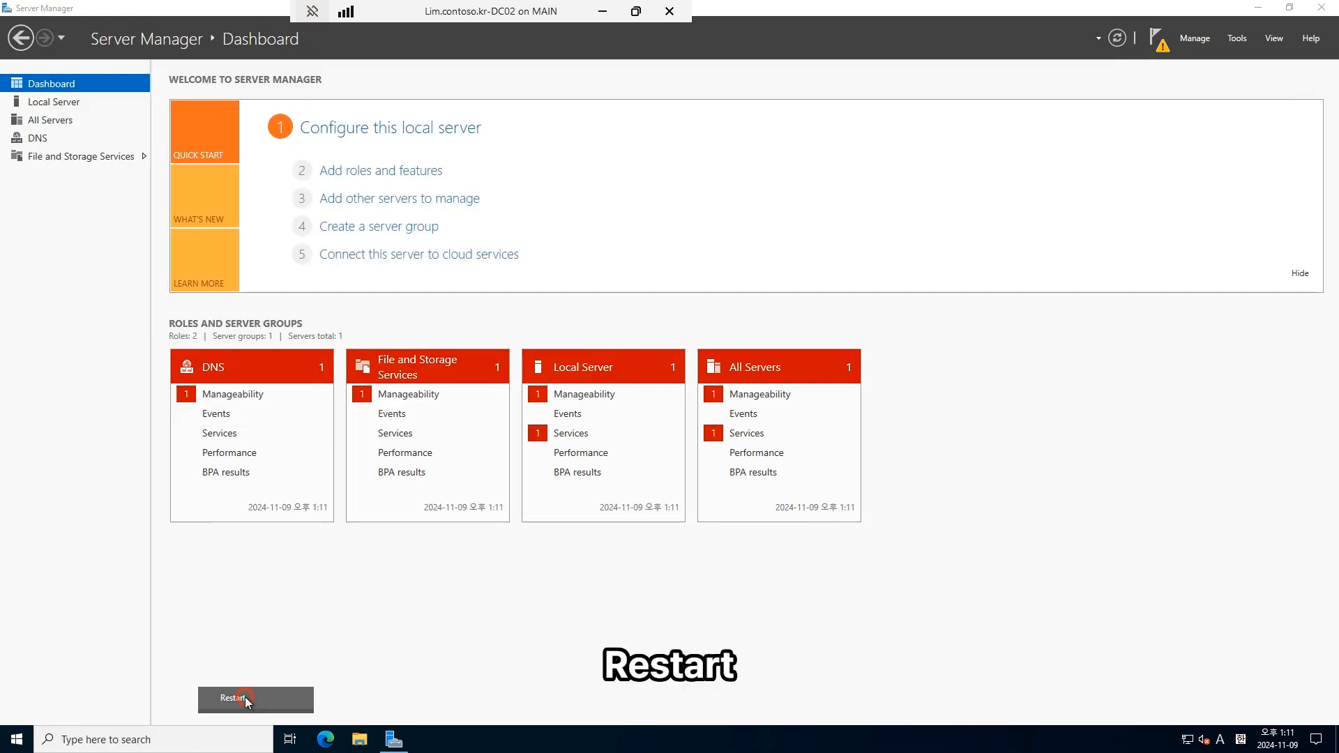
pyautogui.click(225, 715)
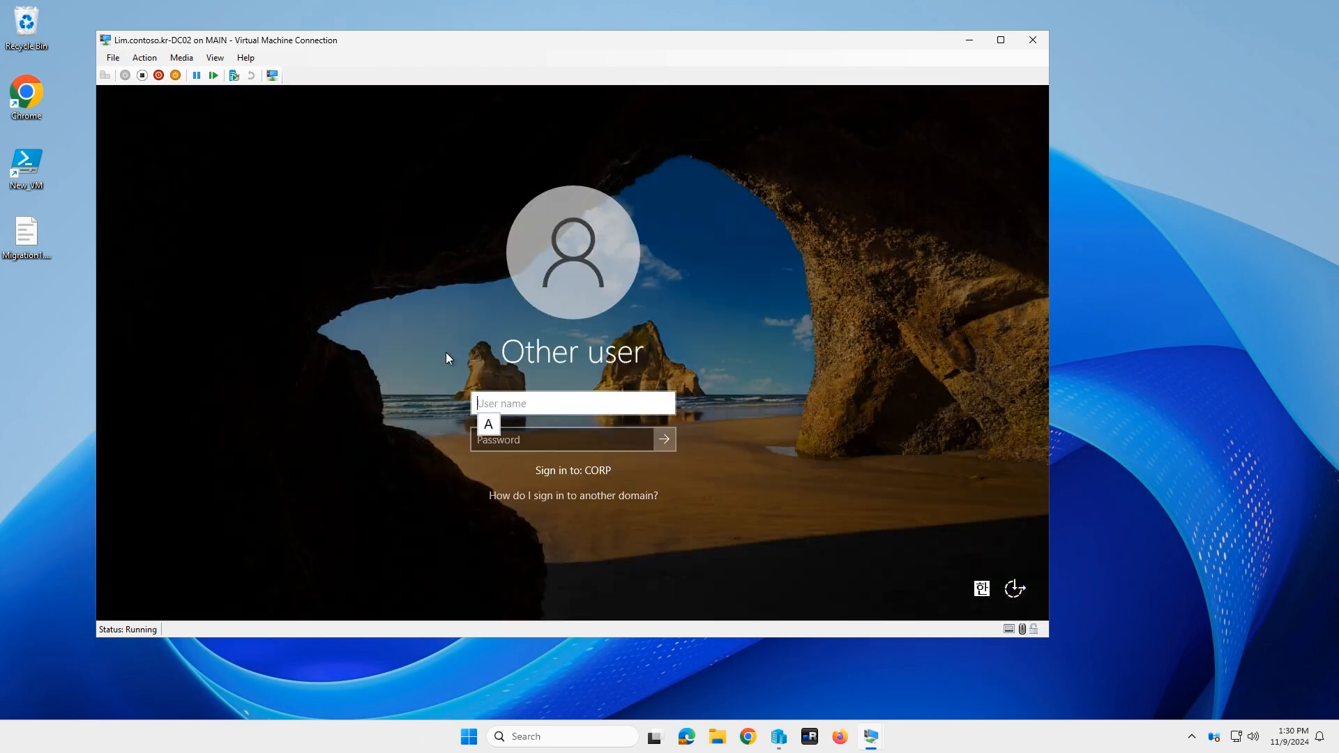
# Step: Sign back in to DC02 with the administrator account and its password, then view Local Server
pyautogui.write('admin')
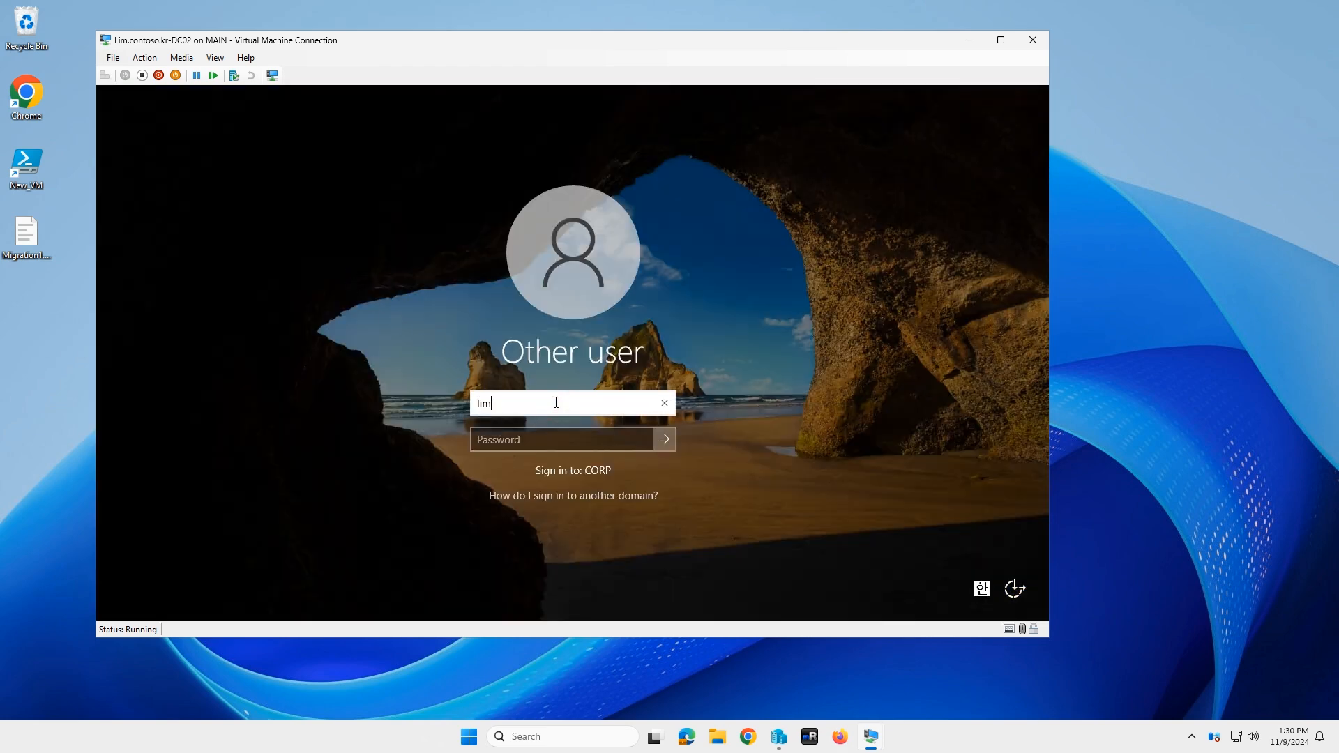
pyautogui.press('Tab')
pyautogui.write('Pa$$w0rd')
pyautogui.press('Return')
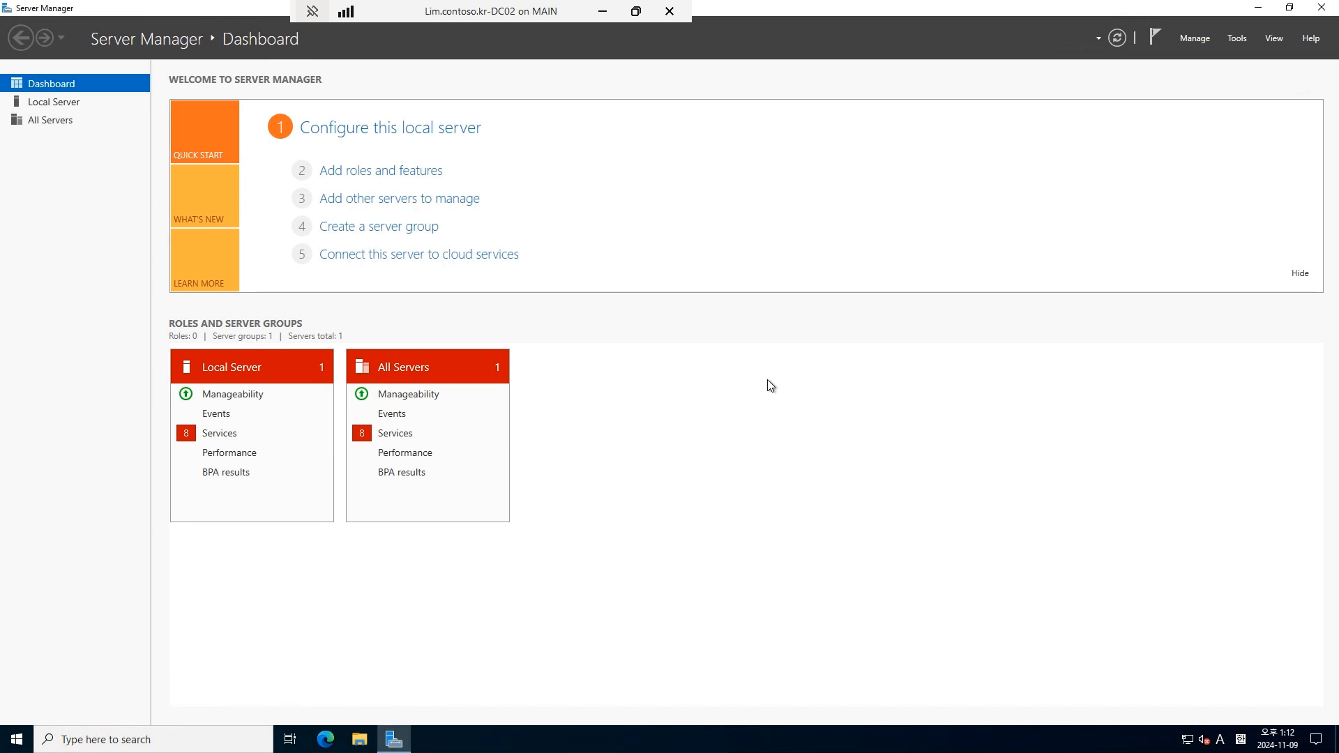
pyautogui.click(70, 107)
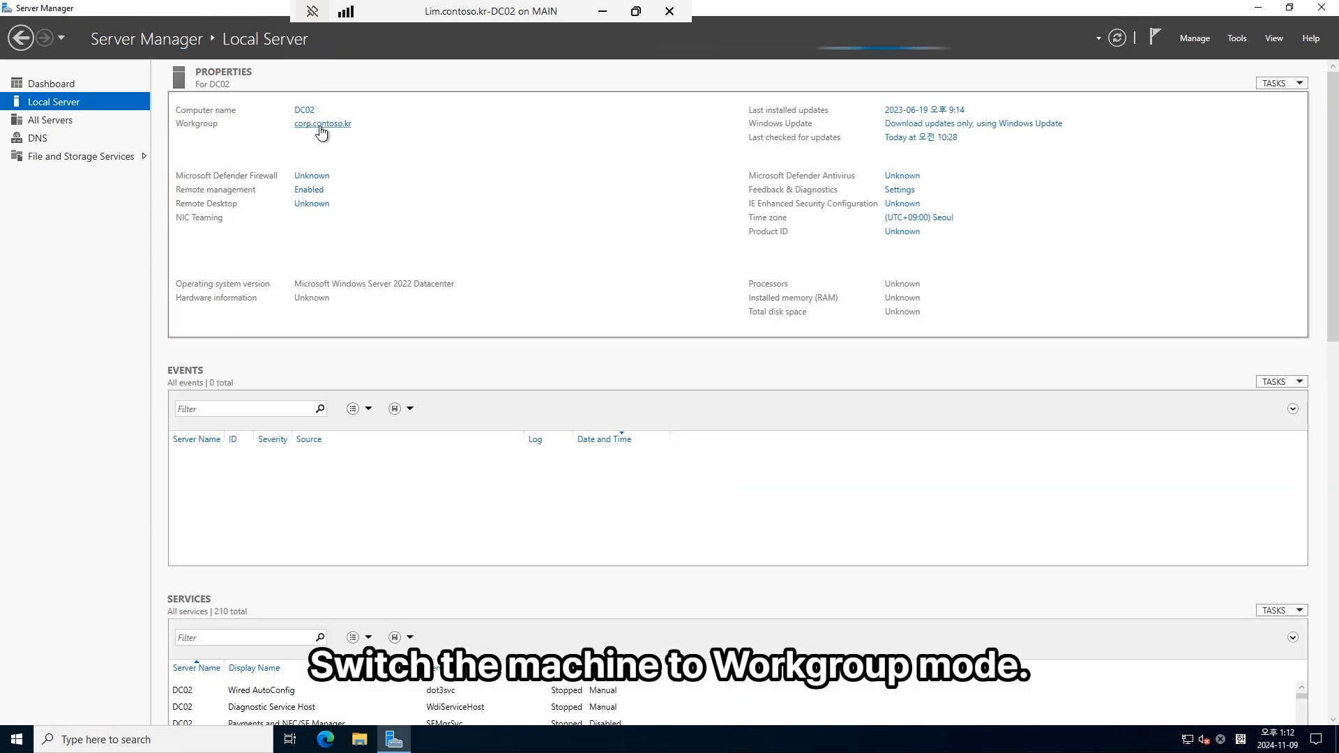
# Step: Change DC02's membership from the corp.contoso.kr domain to workgroup WORKGROUP
pyautogui.click(320, 126)
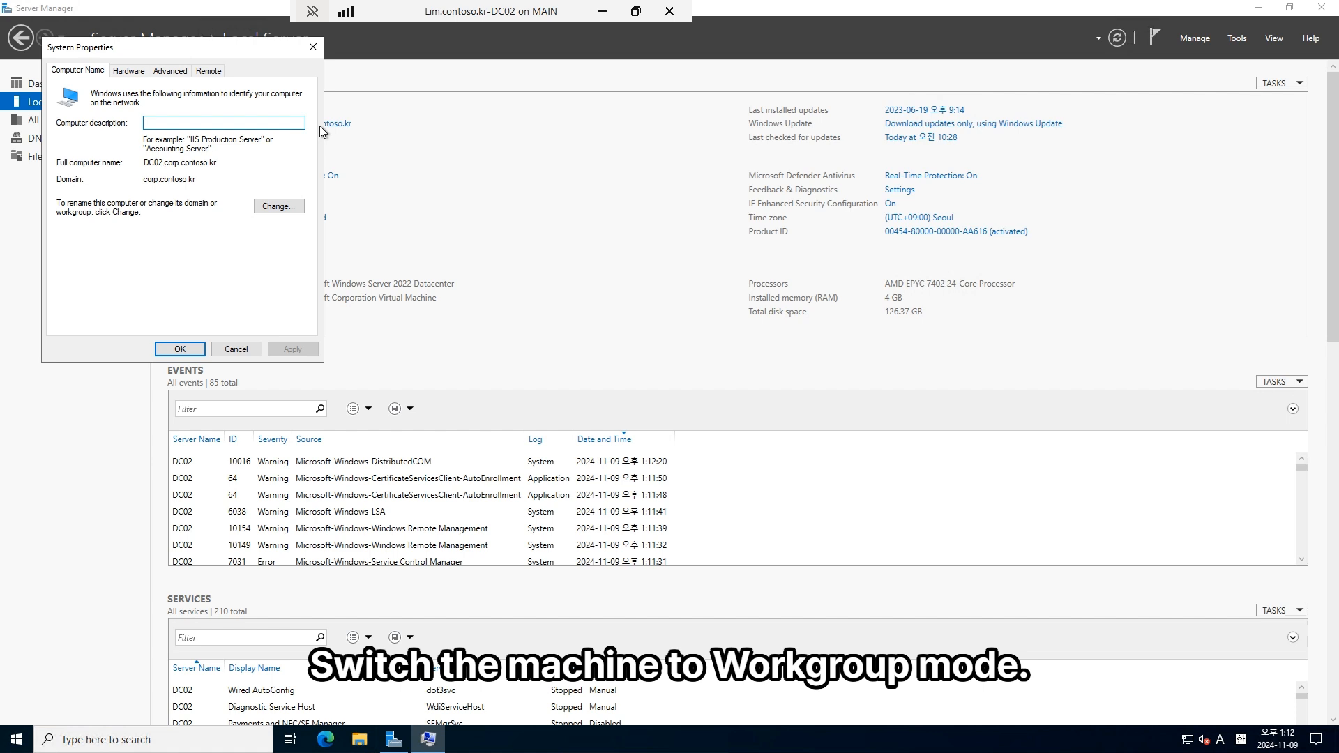
pyautogui.click(273, 209)
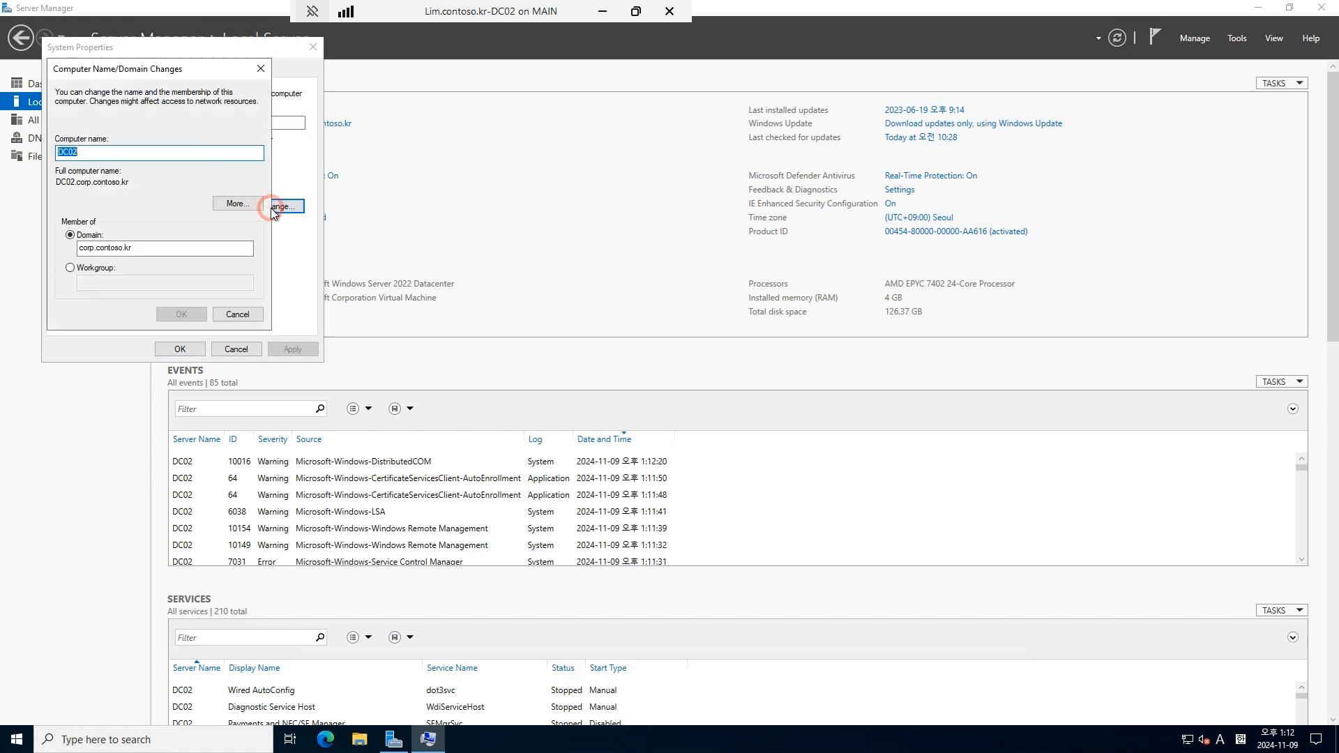
pyautogui.click(88, 273)
pyautogui.click(111, 285)
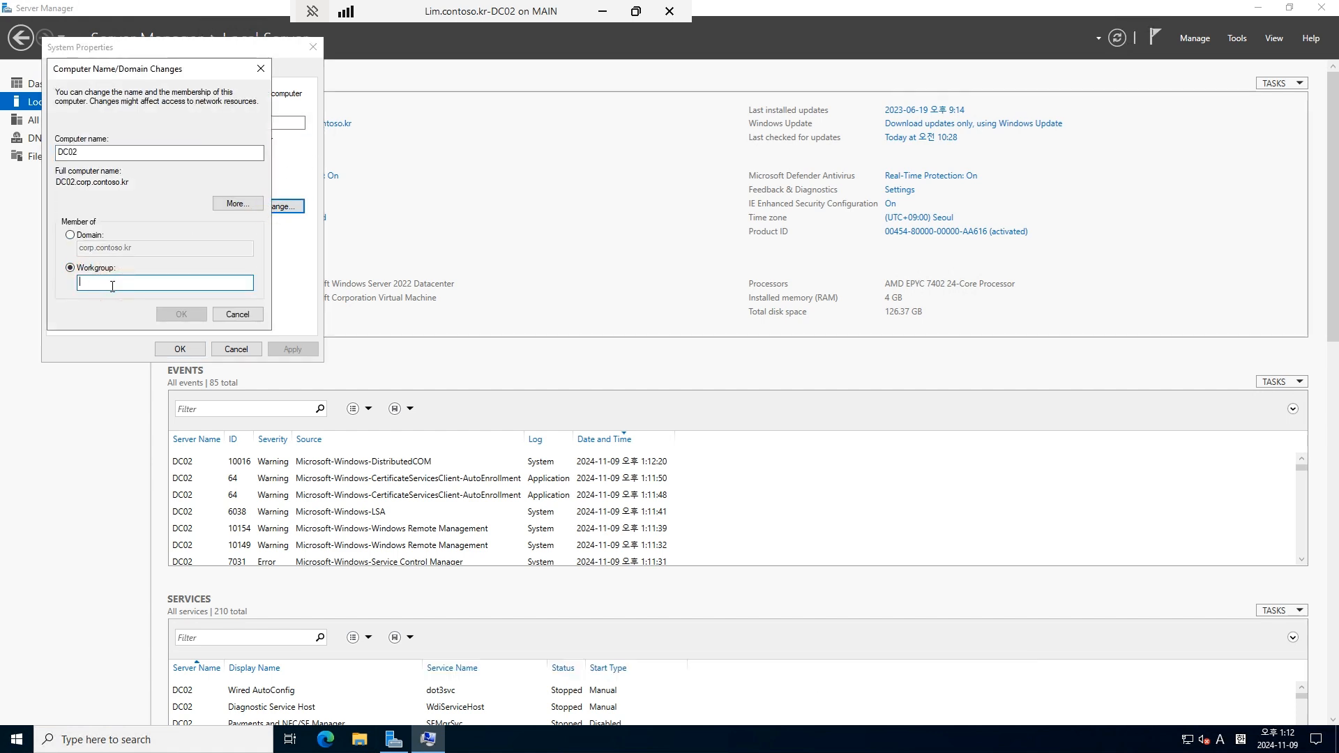
pyautogui.write('WORKGROUP')
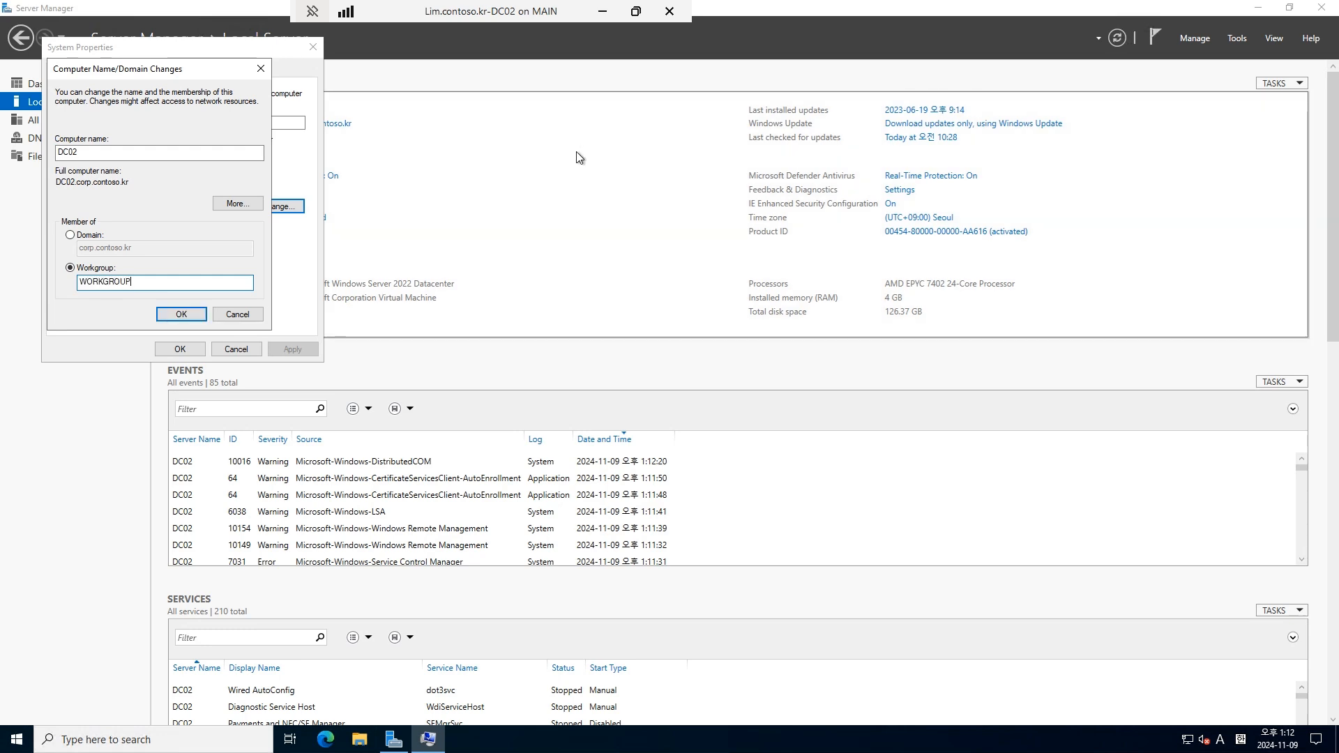
pyautogui.click(190, 310)
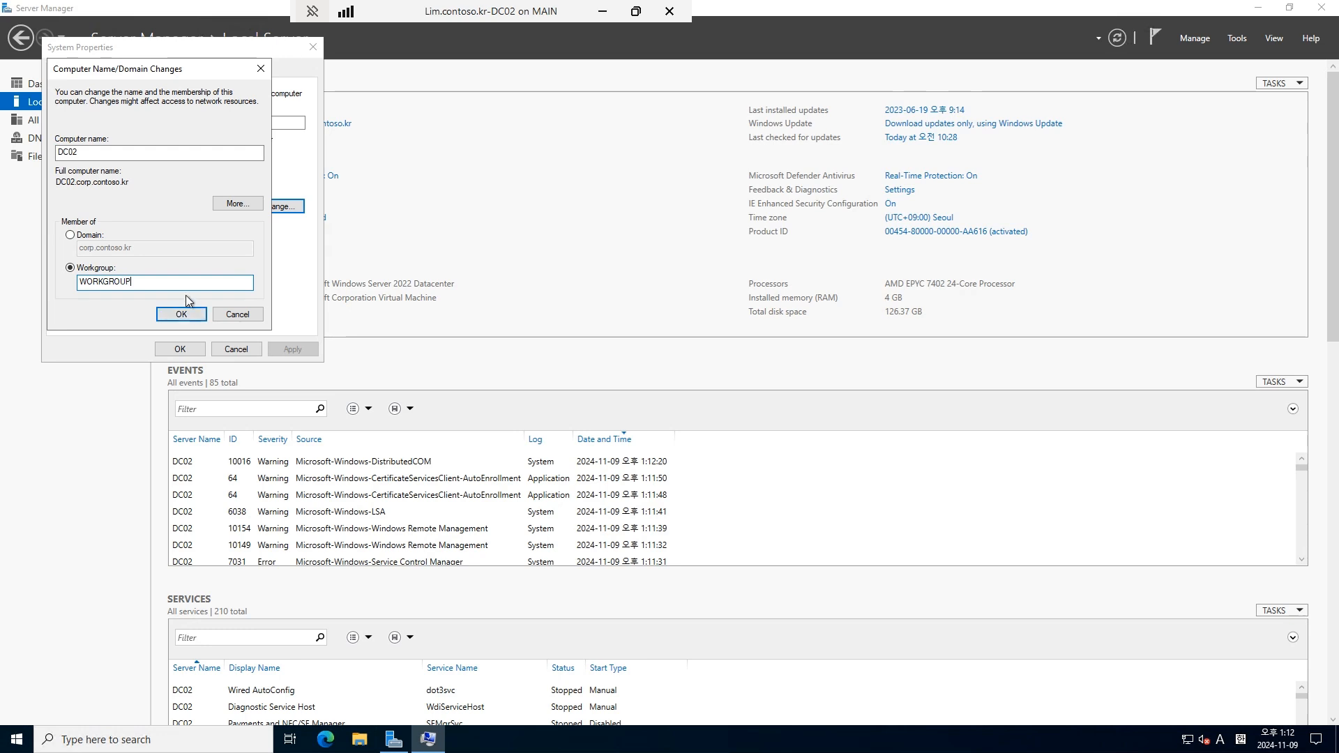
pyautogui.click(189, 315)
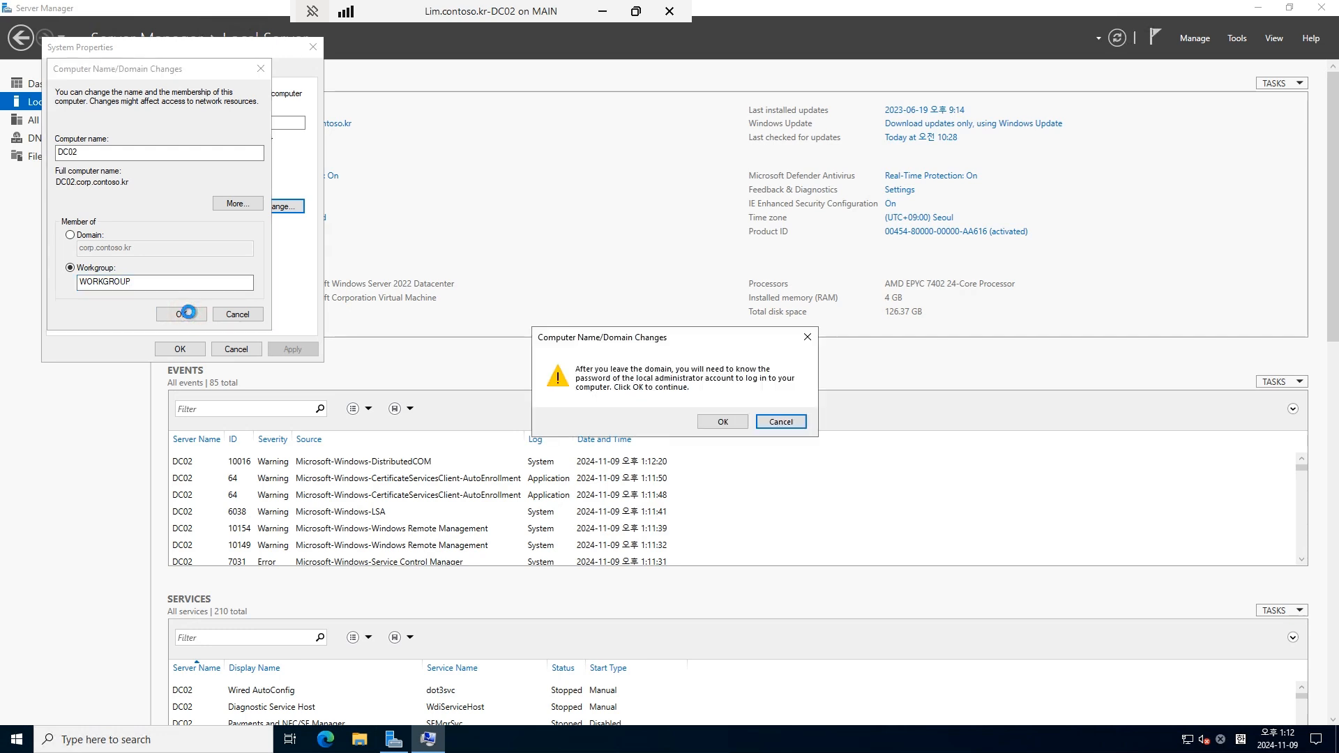
# Step: Accept the leave-domain warning and welcome message, then restart DC02 now
pyautogui.click(723, 421)
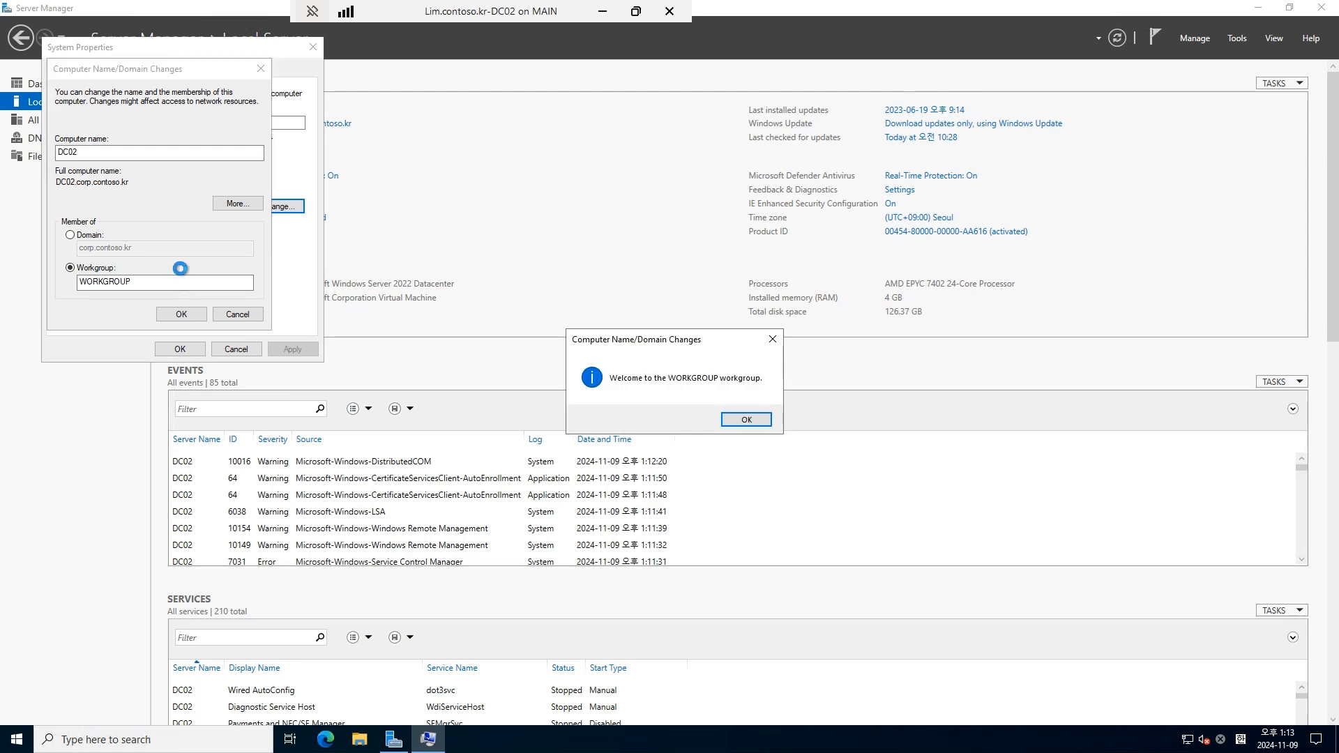
pyautogui.click(747, 420)
pyautogui.click(753, 388)
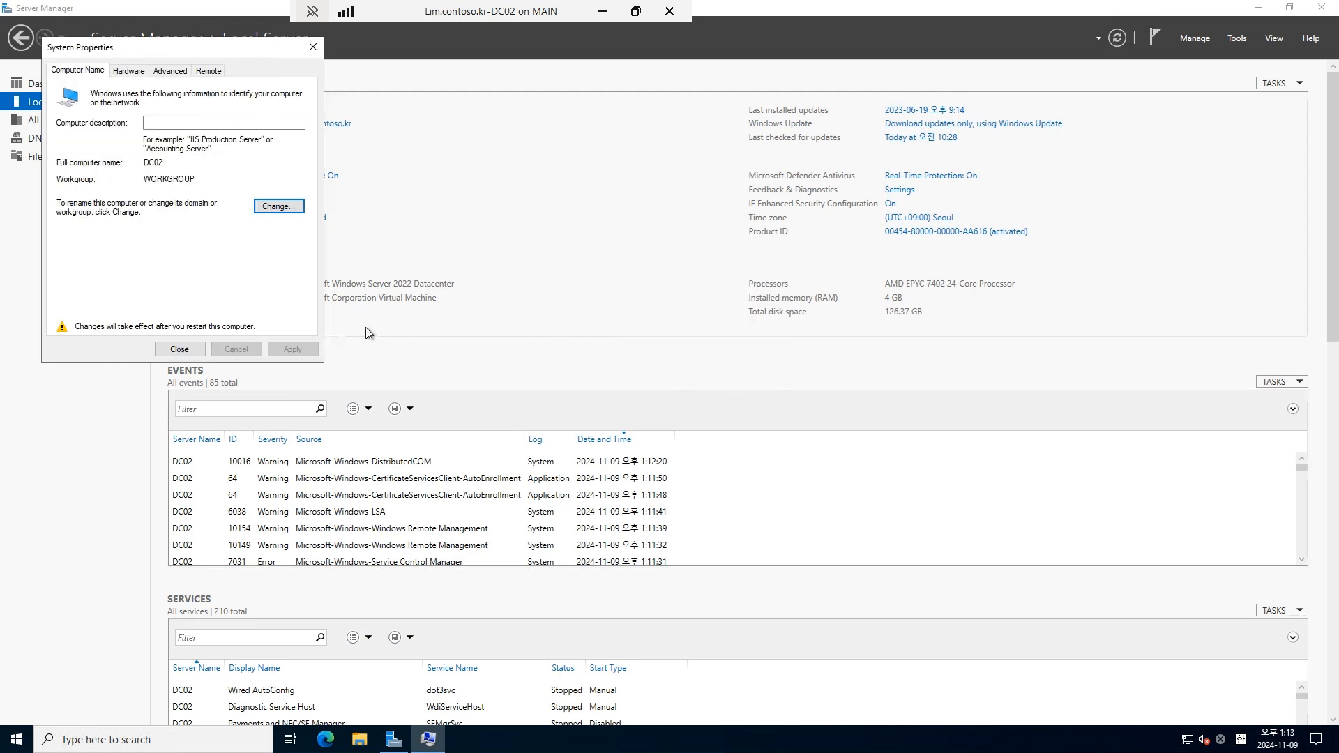
pyautogui.click(179, 349)
pyautogui.click(656, 382)
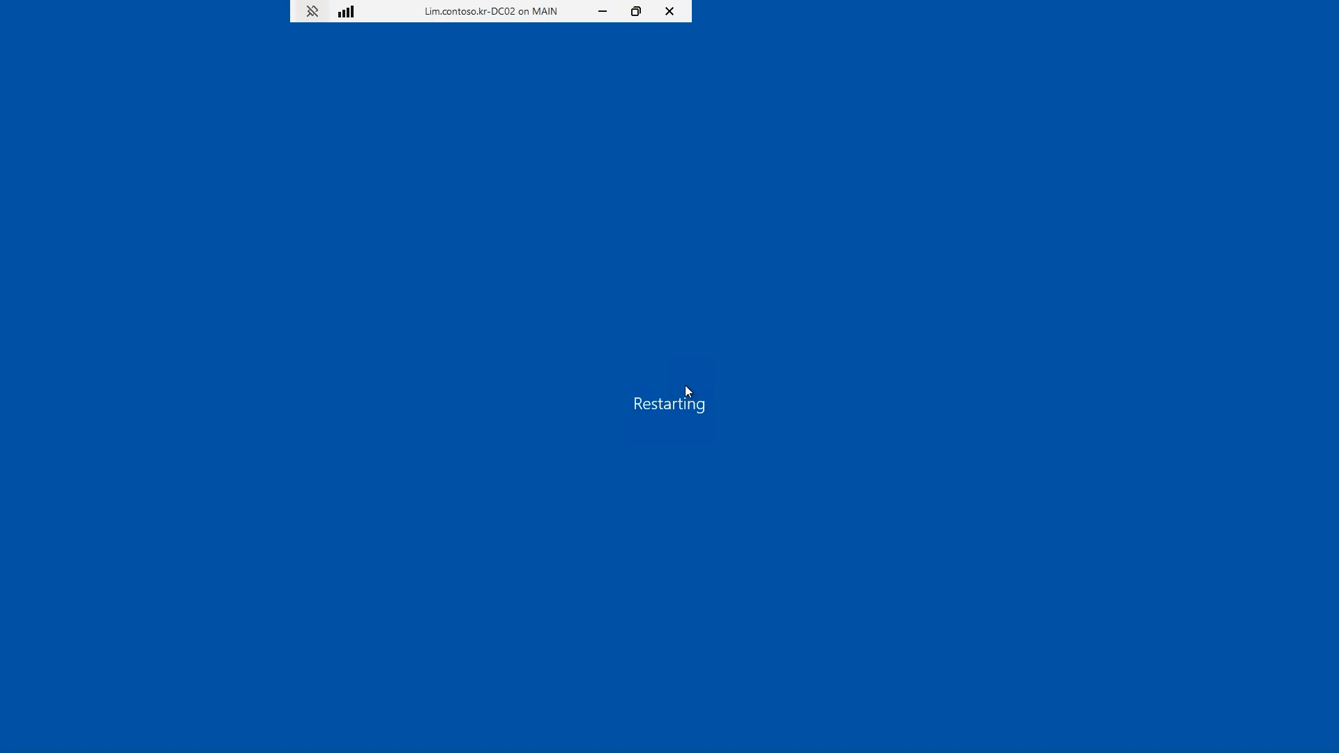
# Step: Reconnect to the restarting DC02 session, then switch to the DC01 virtual machine
pyautogui.click(352, 254)
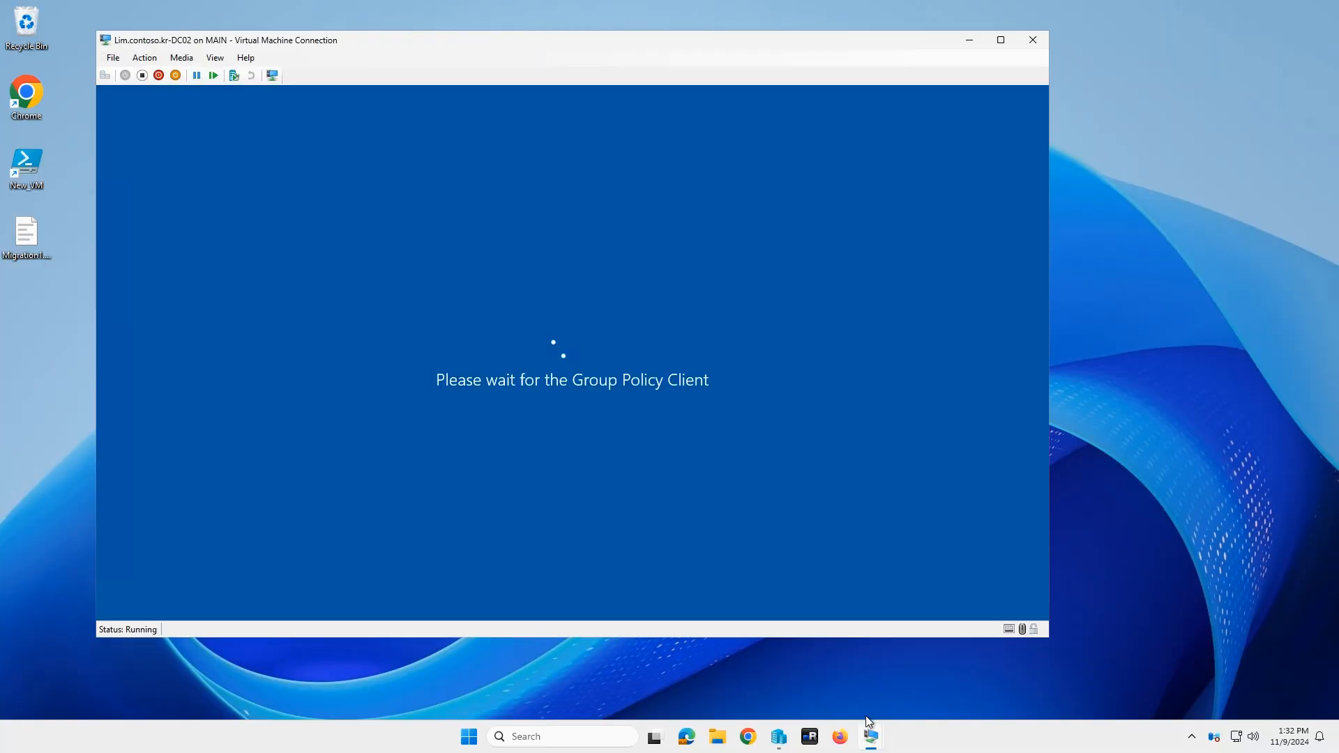
pyautogui.moveTo(874, 744)
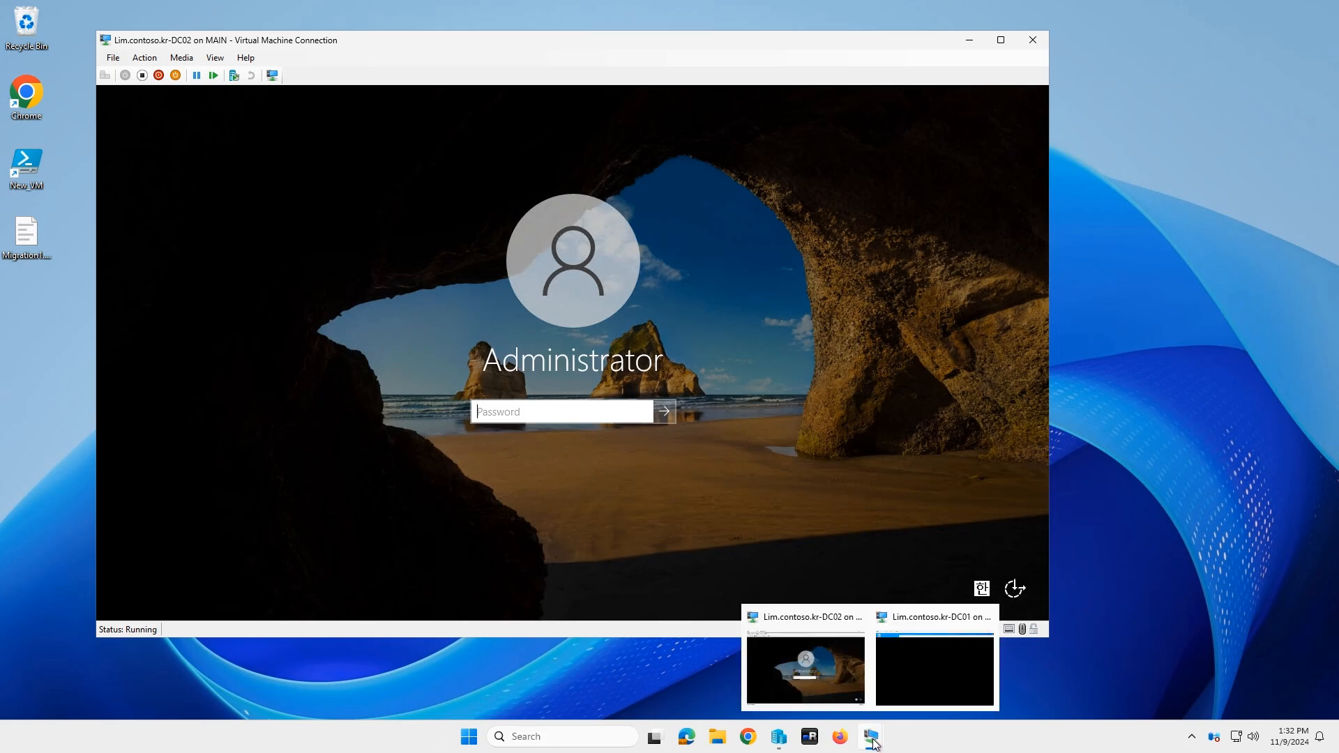
pyautogui.click(918, 688)
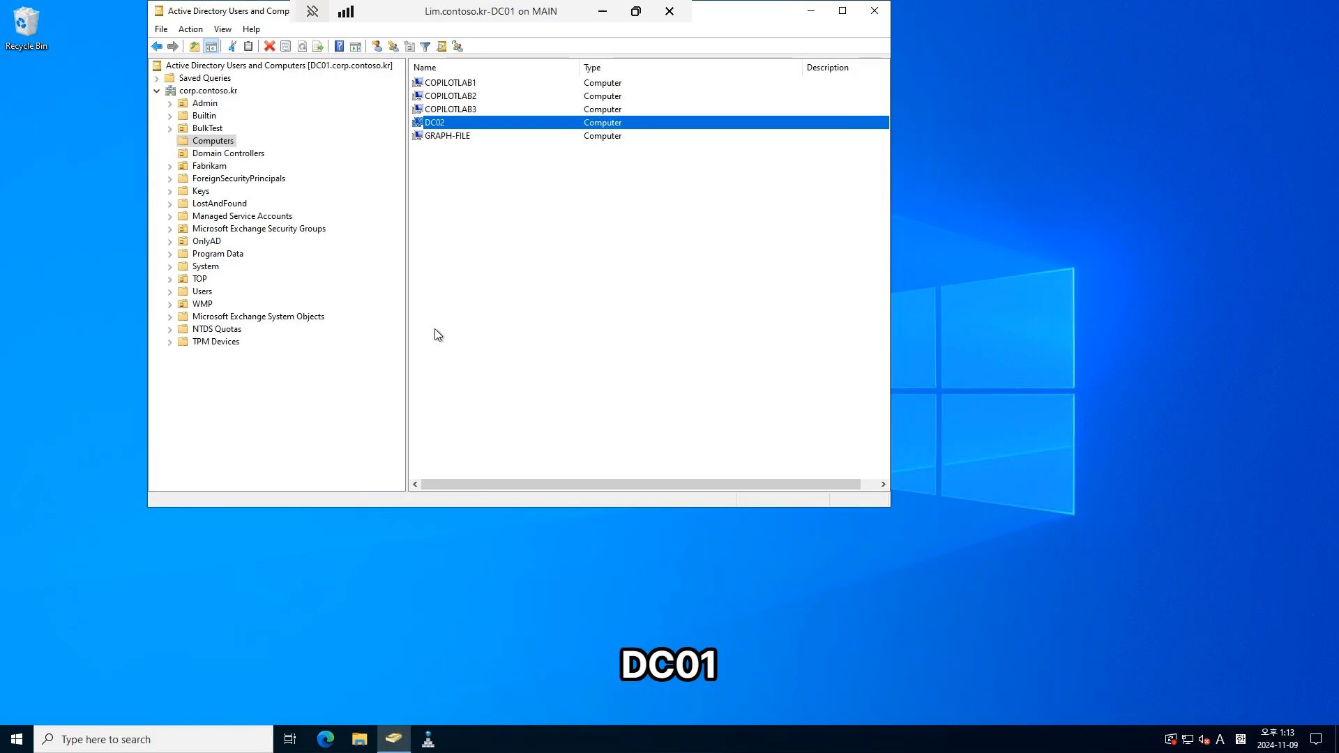
# Step: Delete the DC02 computer account, including its subtree, from the Computers container
pyautogui.click(514, 217)
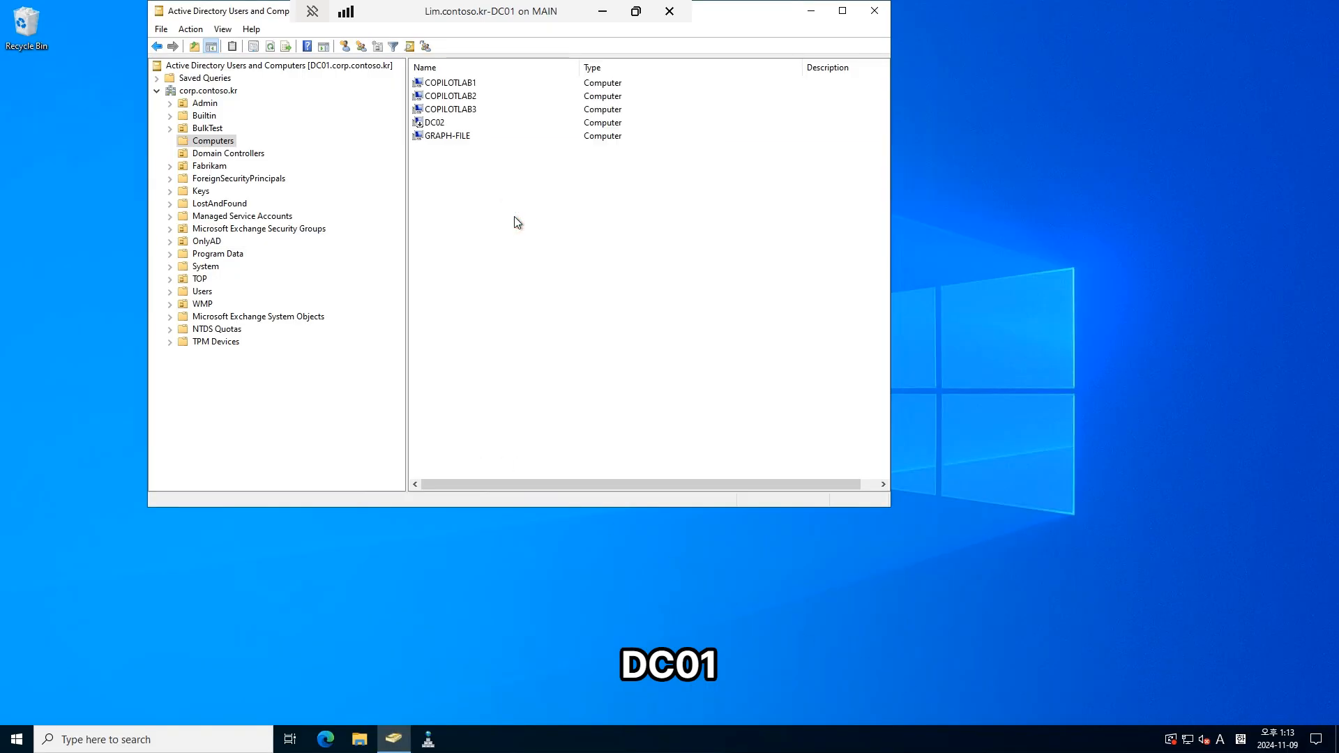
pyautogui.click(437, 126)
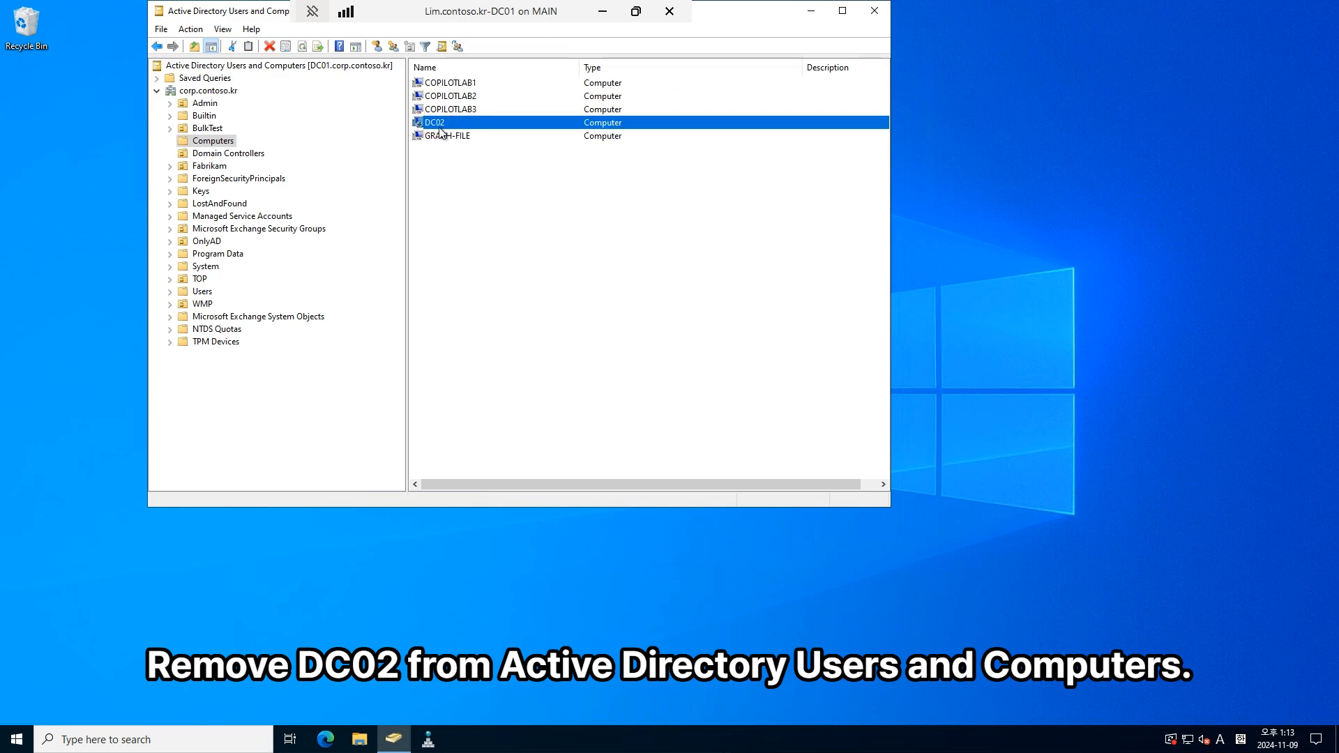
pyautogui.press('Delete')
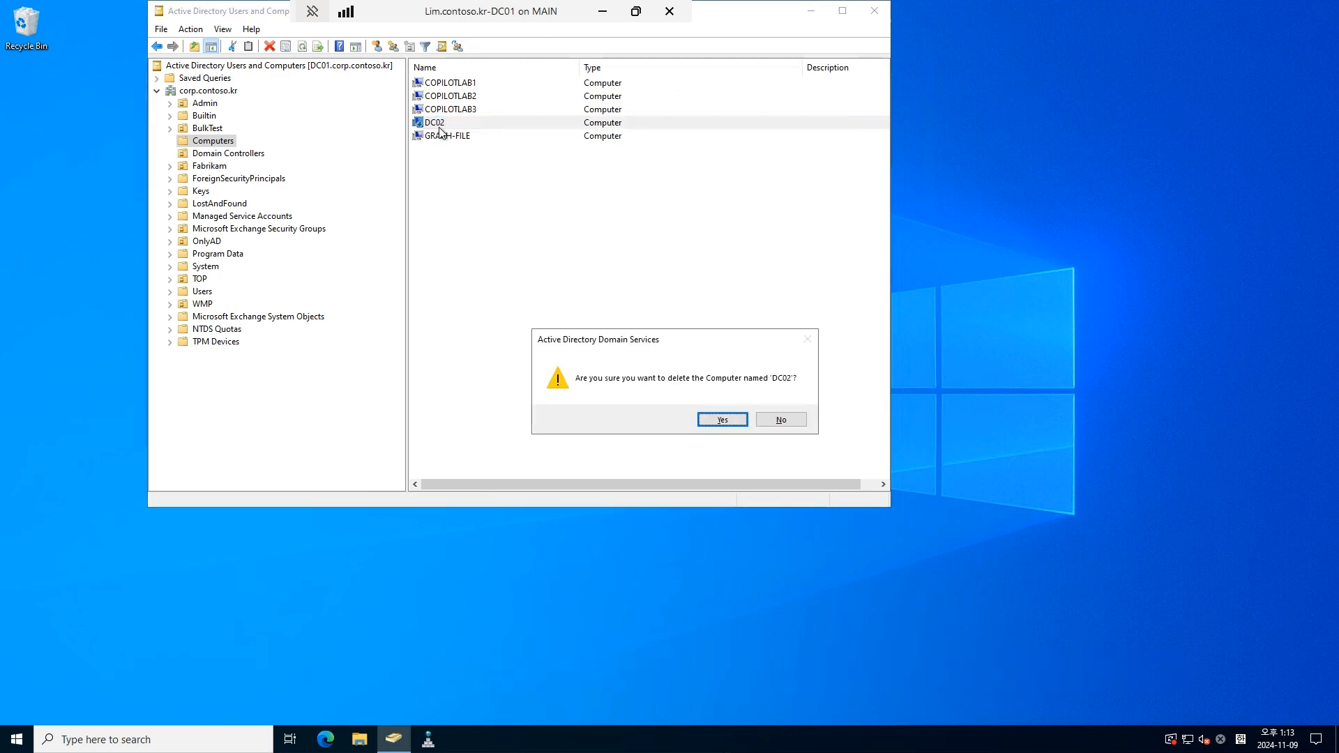
pyautogui.press('Return')
pyautogui.click(718, 424)
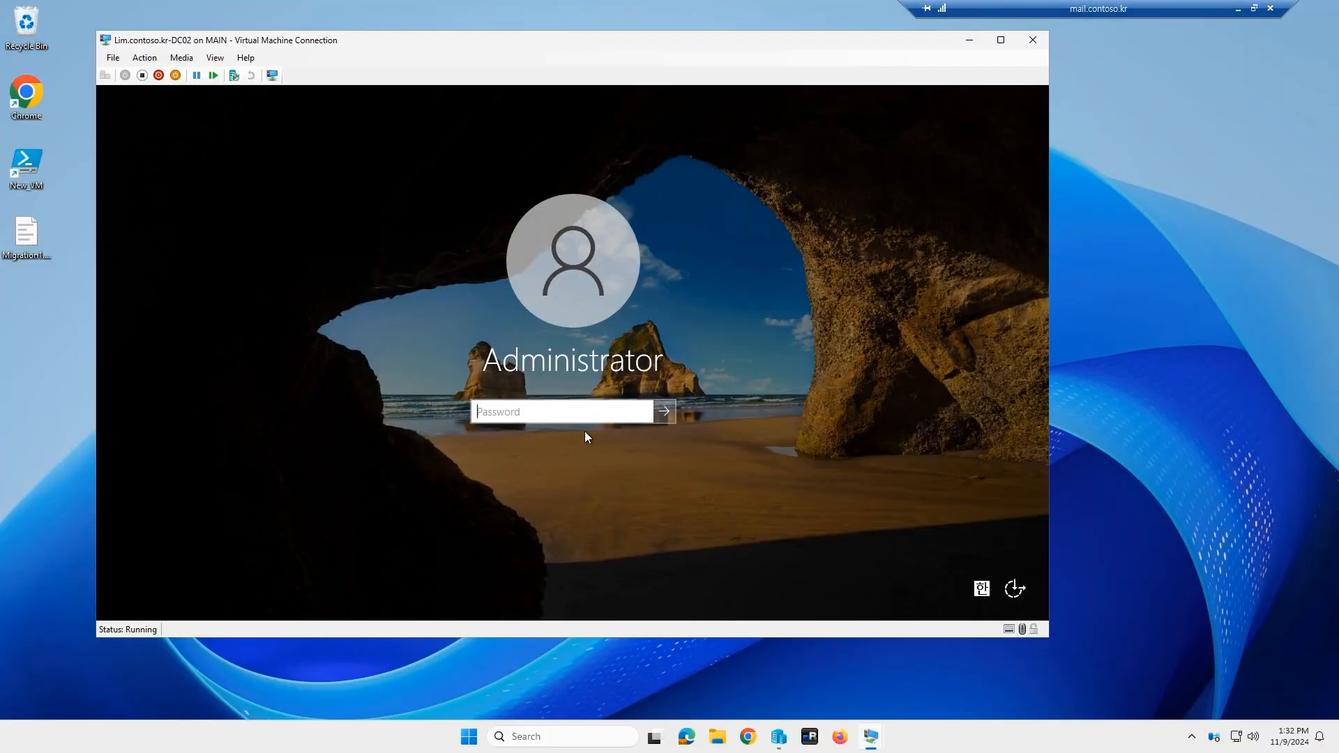
# Step: Log on to DC02 with the Administrator password and shut it down via Start's Shut down or sign out menu
pyautogui.write('******')
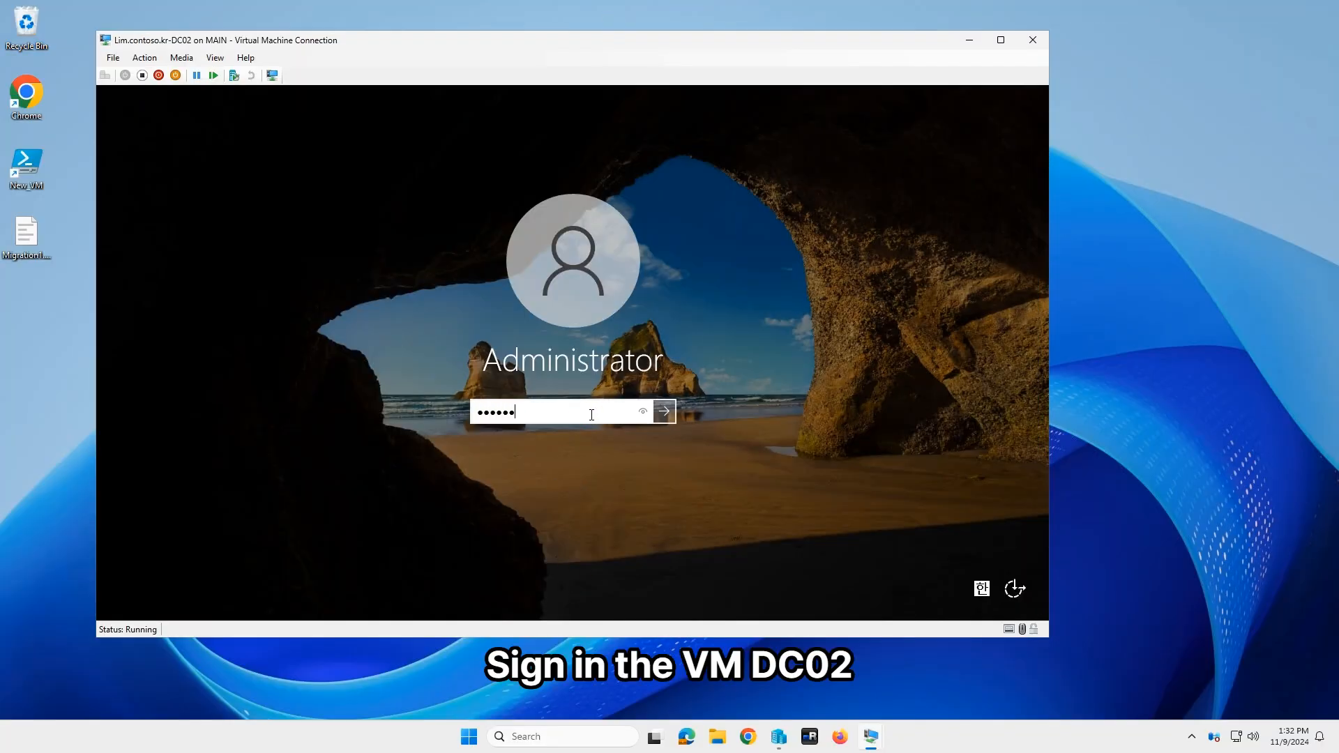
pyautogui.press('Return')
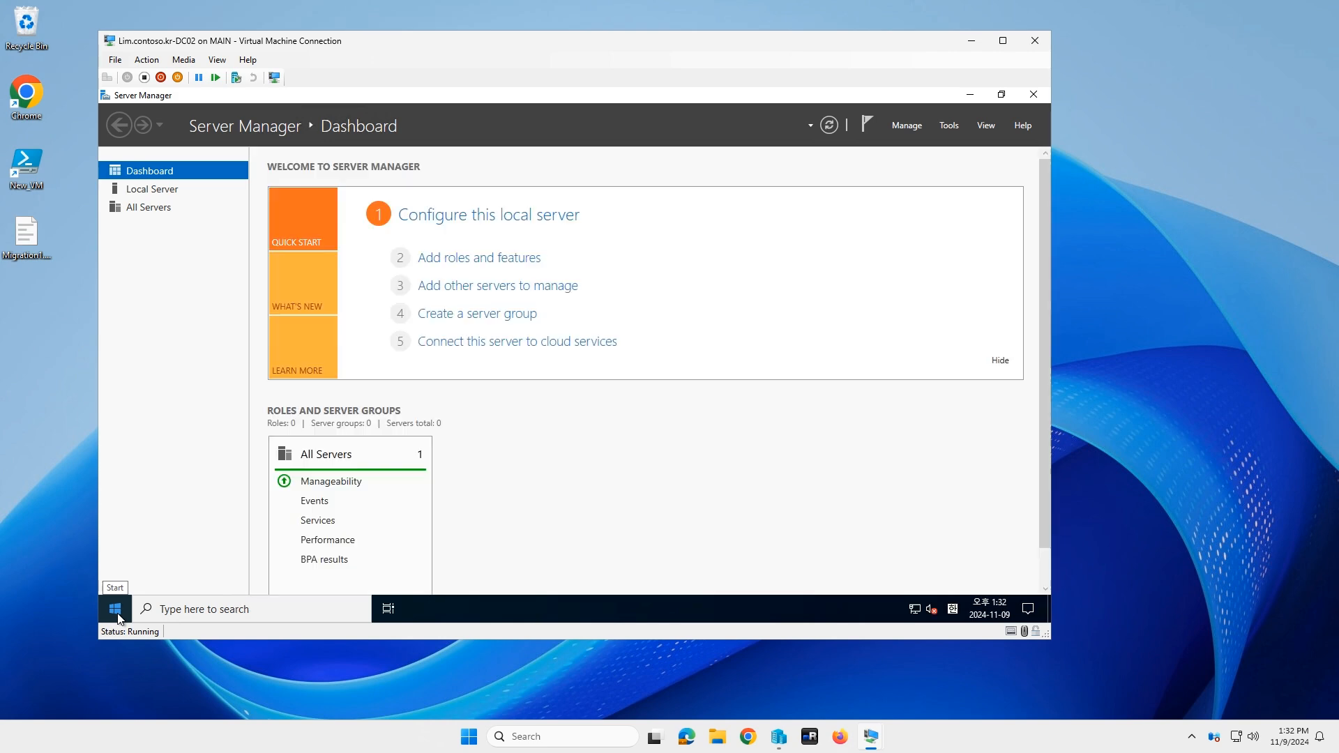
pyautogui.rightClick(119, 608)
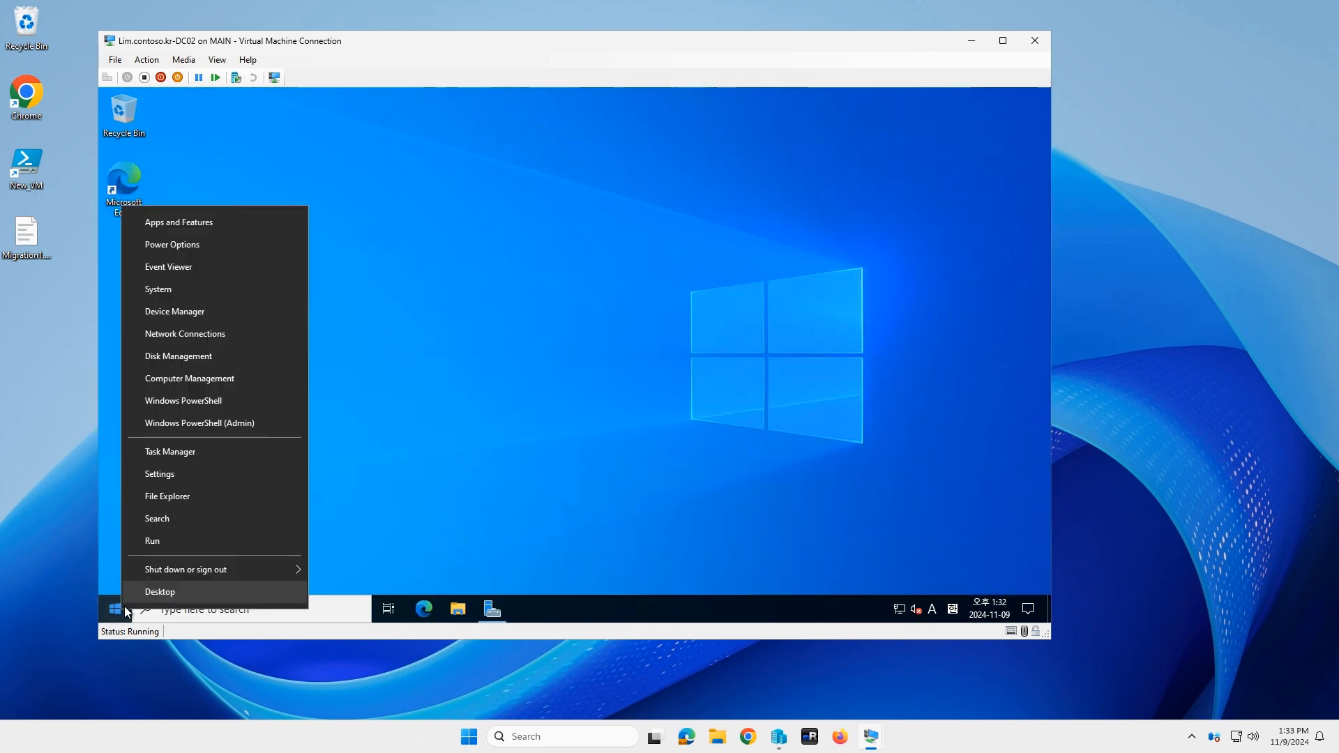
pyautogui.moveTo(230, 569)
pyautogui.click(371, 542)
pyautogui.click(325, 585)
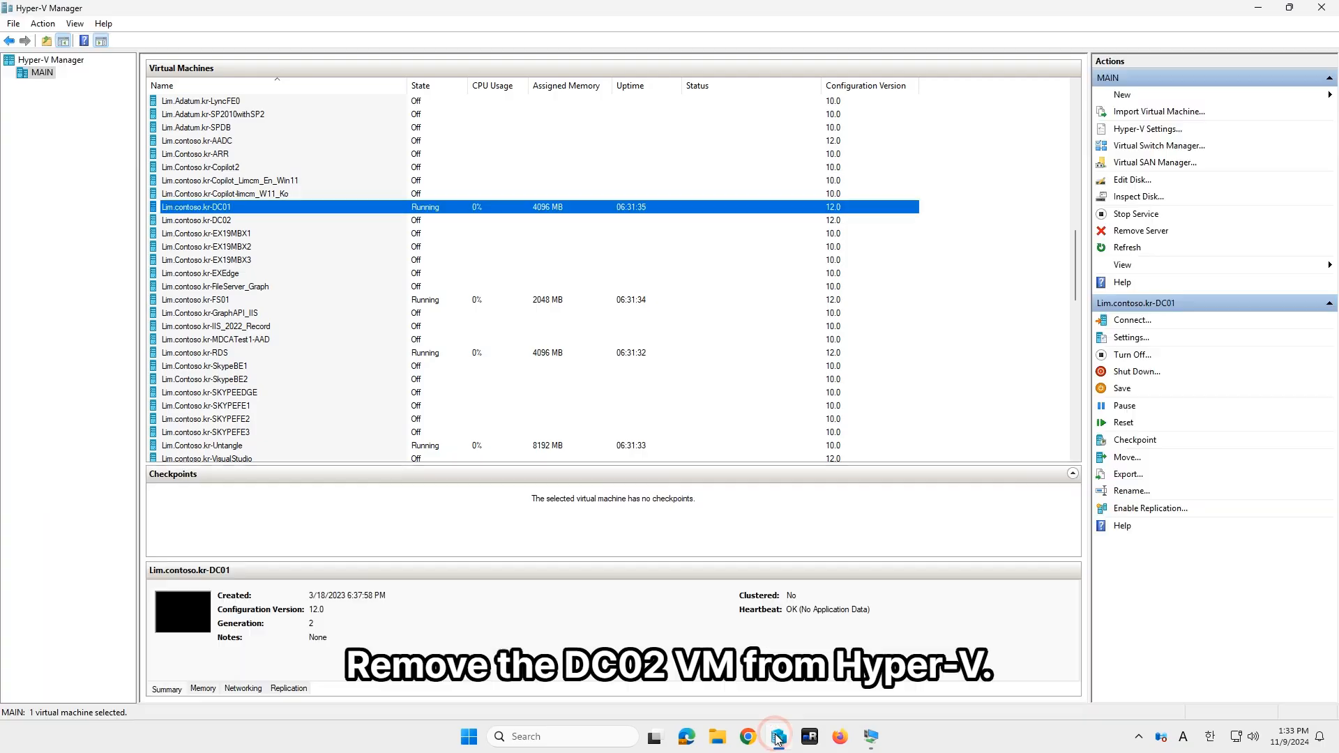
# Step: Delete the old Lim.contoso.kr-DC02 VM from Hyper-V Manager, then minimise Hyper-V Manager to show the desktop
pyautogui.click(279, 222)
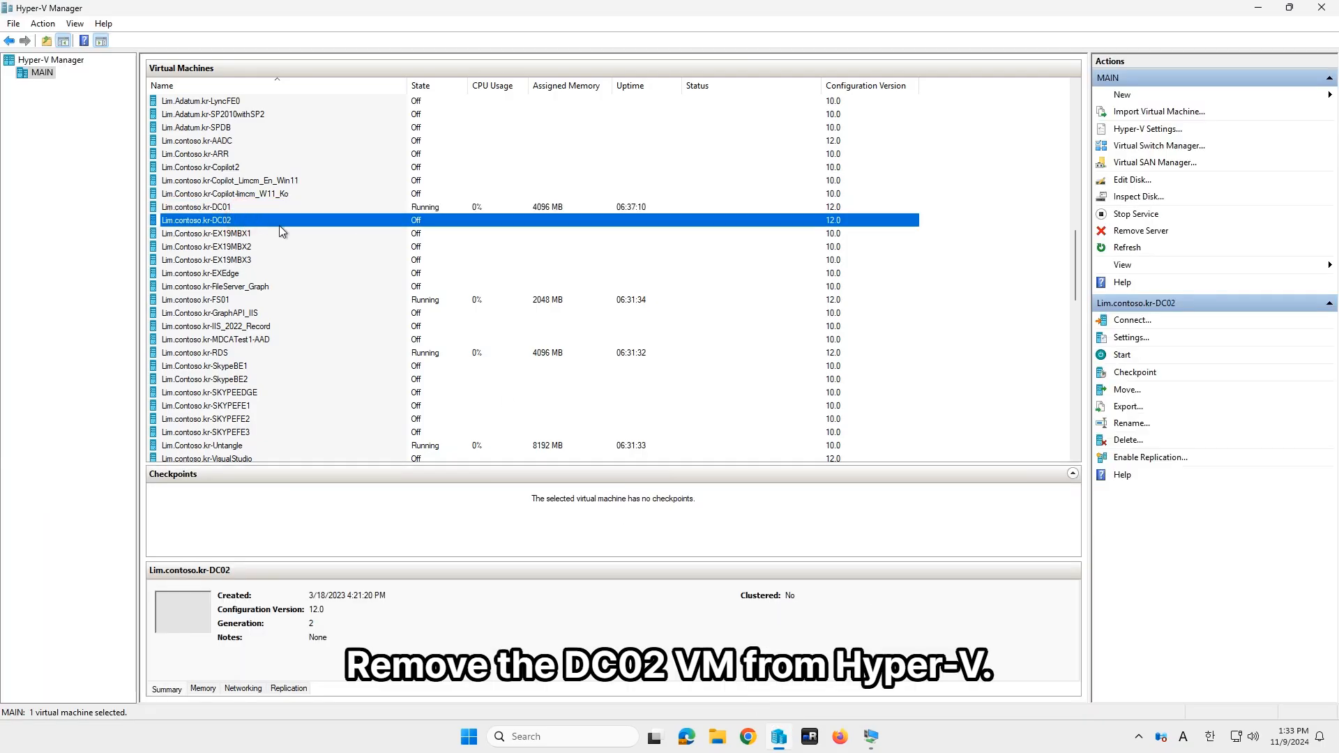
pyautogui.press('Delete')
pyautogui.press('Left')
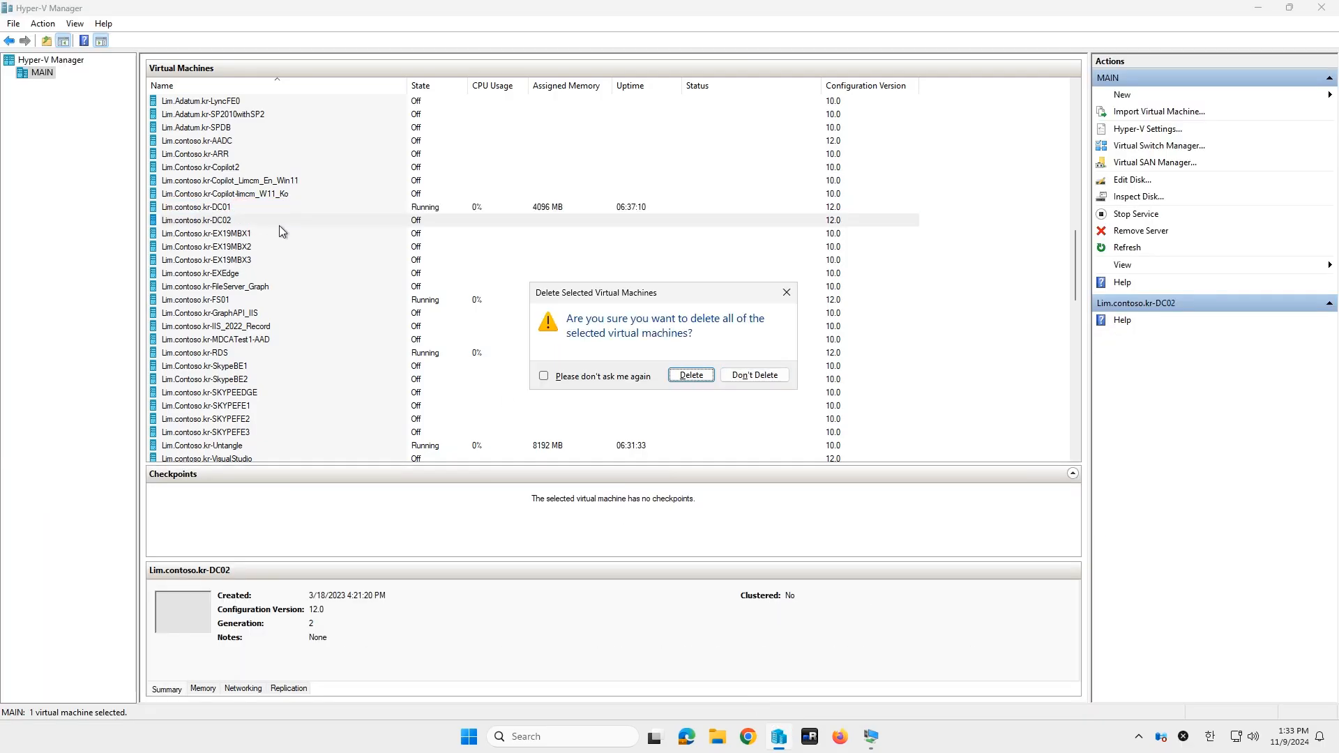
pyautogui.press('Return')
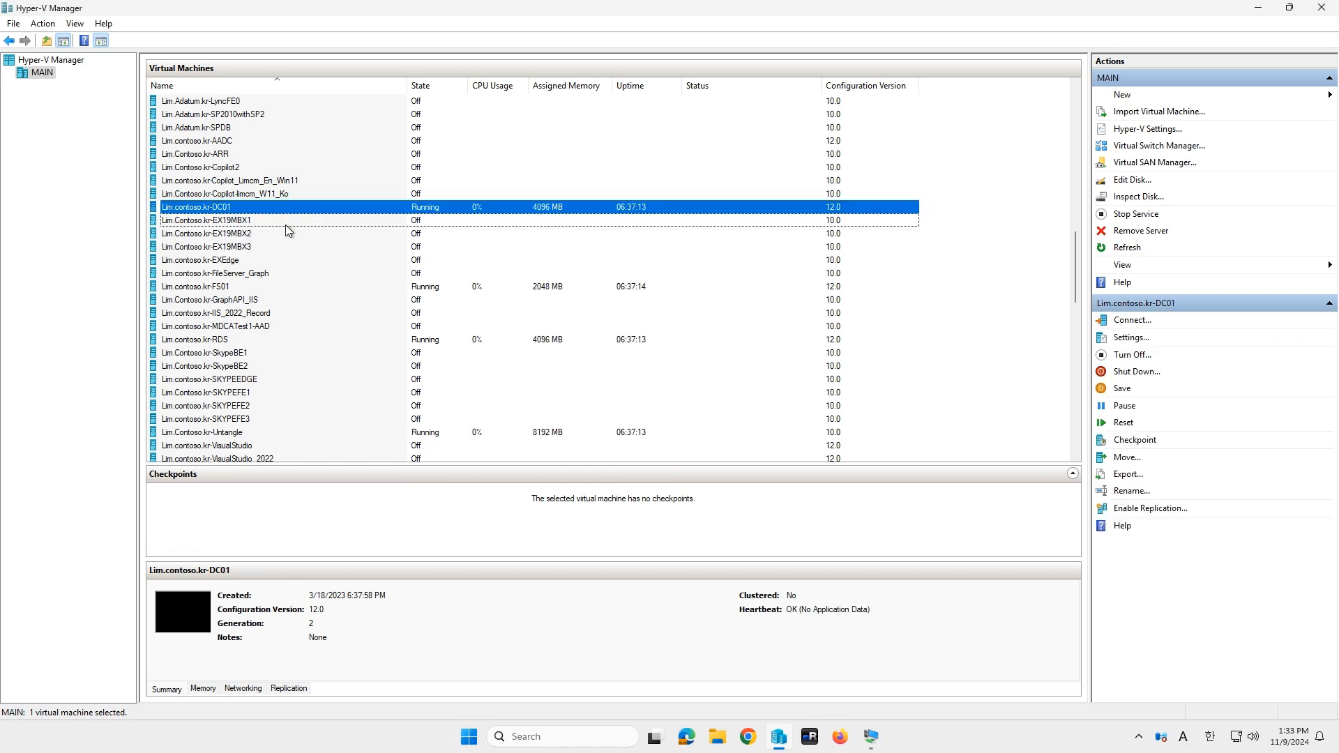
pyautogui.click(1257, 8)
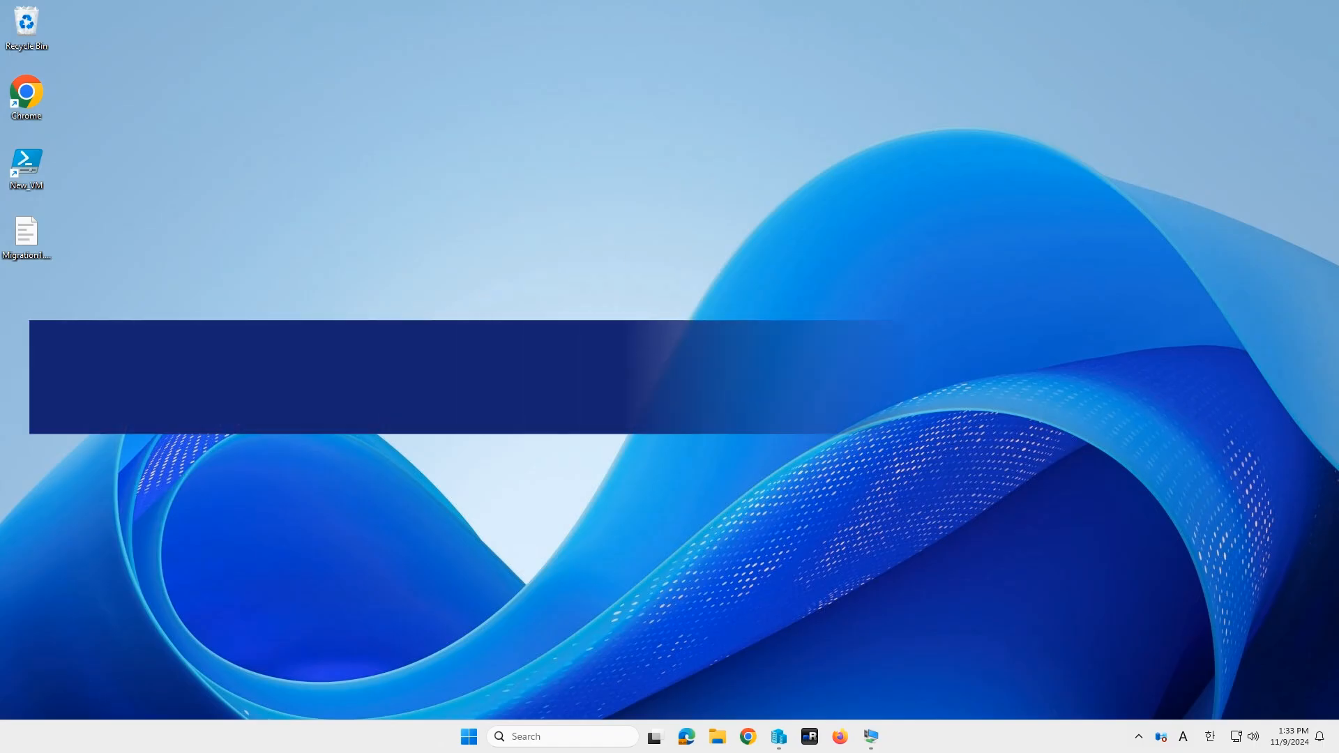
# Step: Run the New VM script in PowerShell ISE as administrator and enter the VM name Lim.contoso.kr-DC02
pyautogui.doubleClick(27, 168)
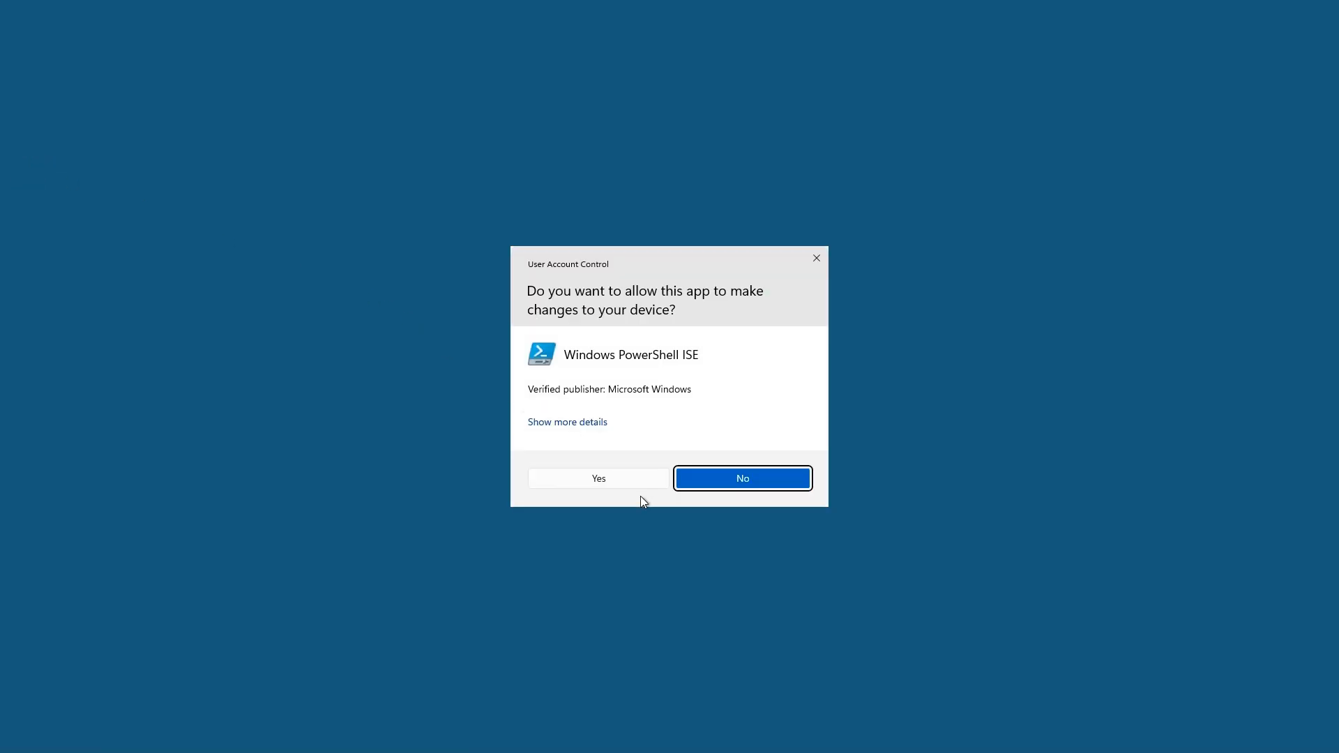
pyautogui.click(637, 478)
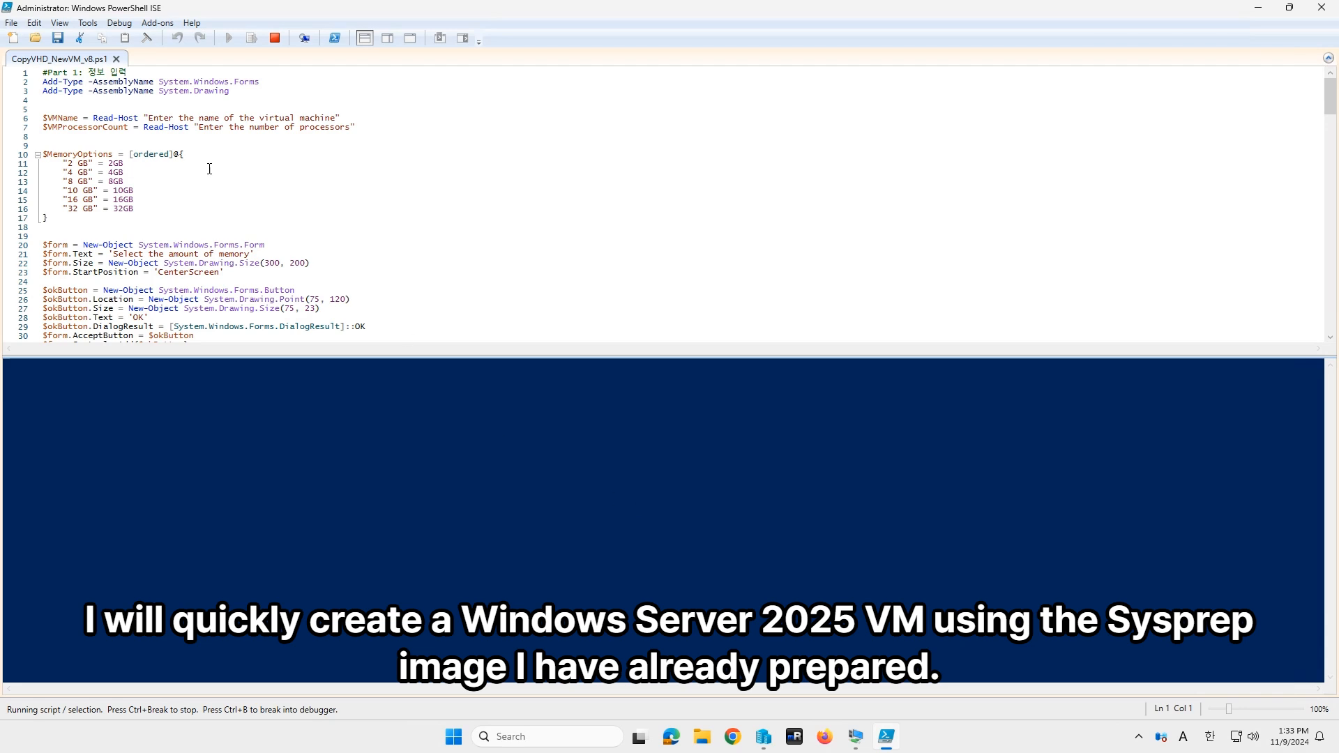
pyautogui.click(209, 169)
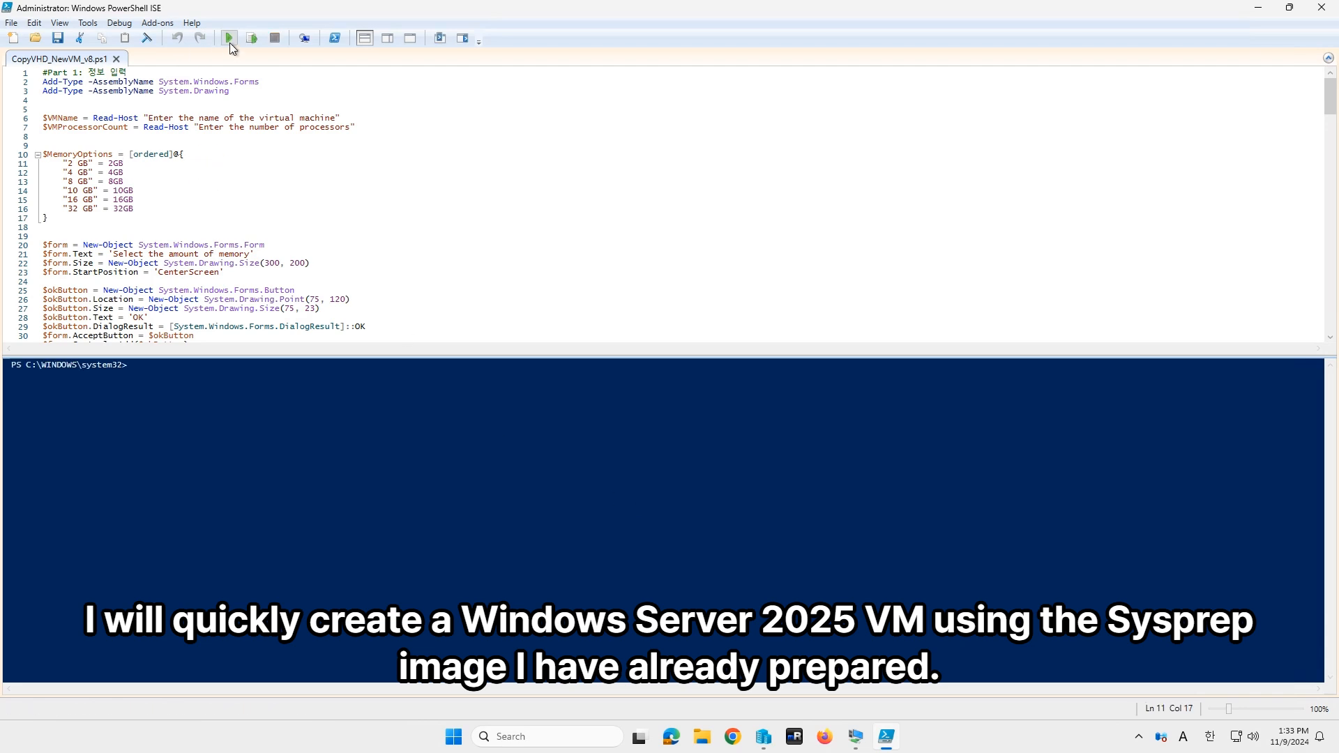
pyautogui.click(230, 43)
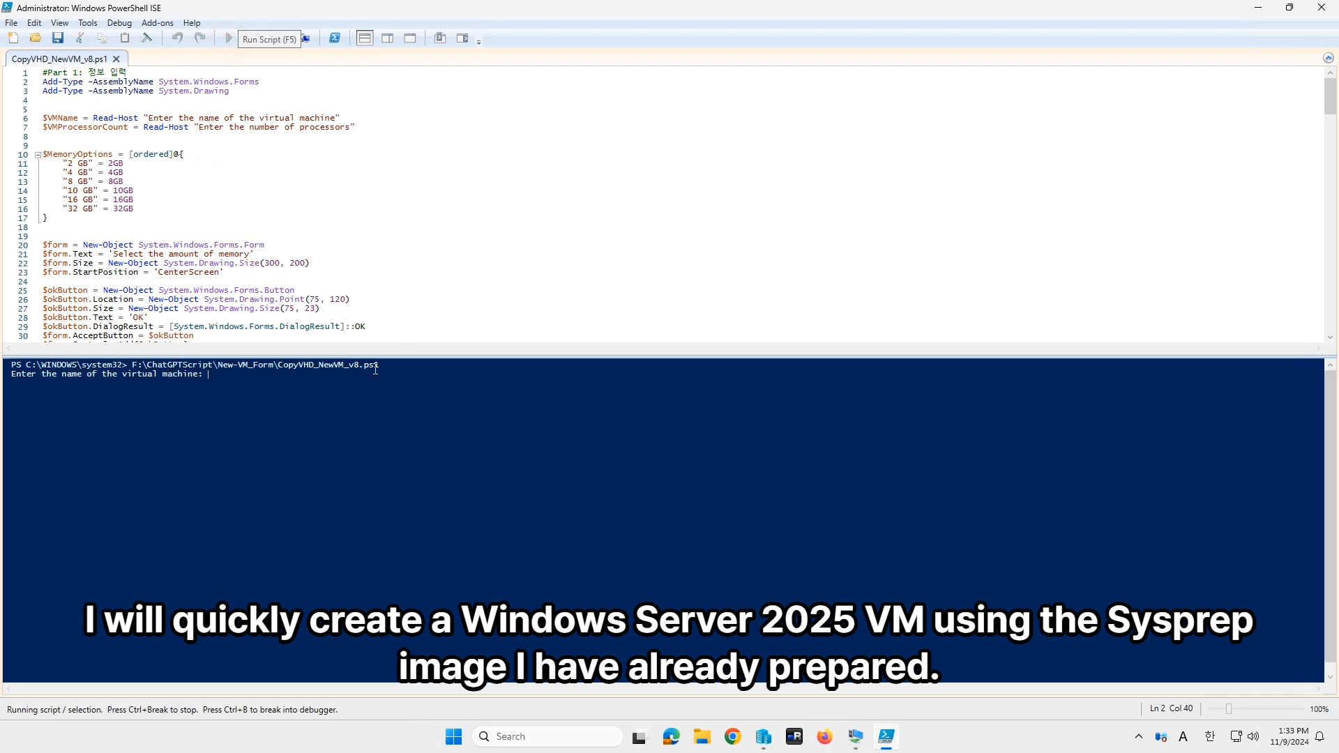
pyautogui.write('Lim.cont')
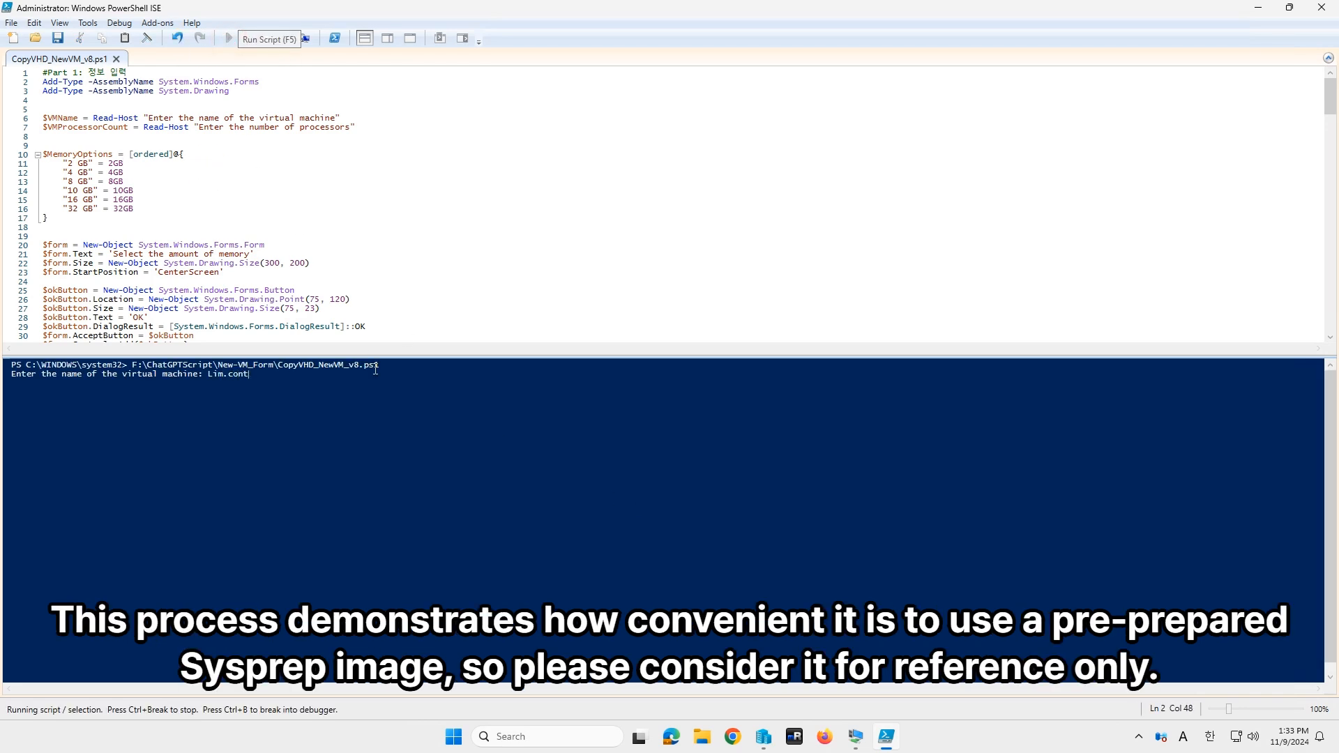
pyautogui.write('oso.kr-DC02')
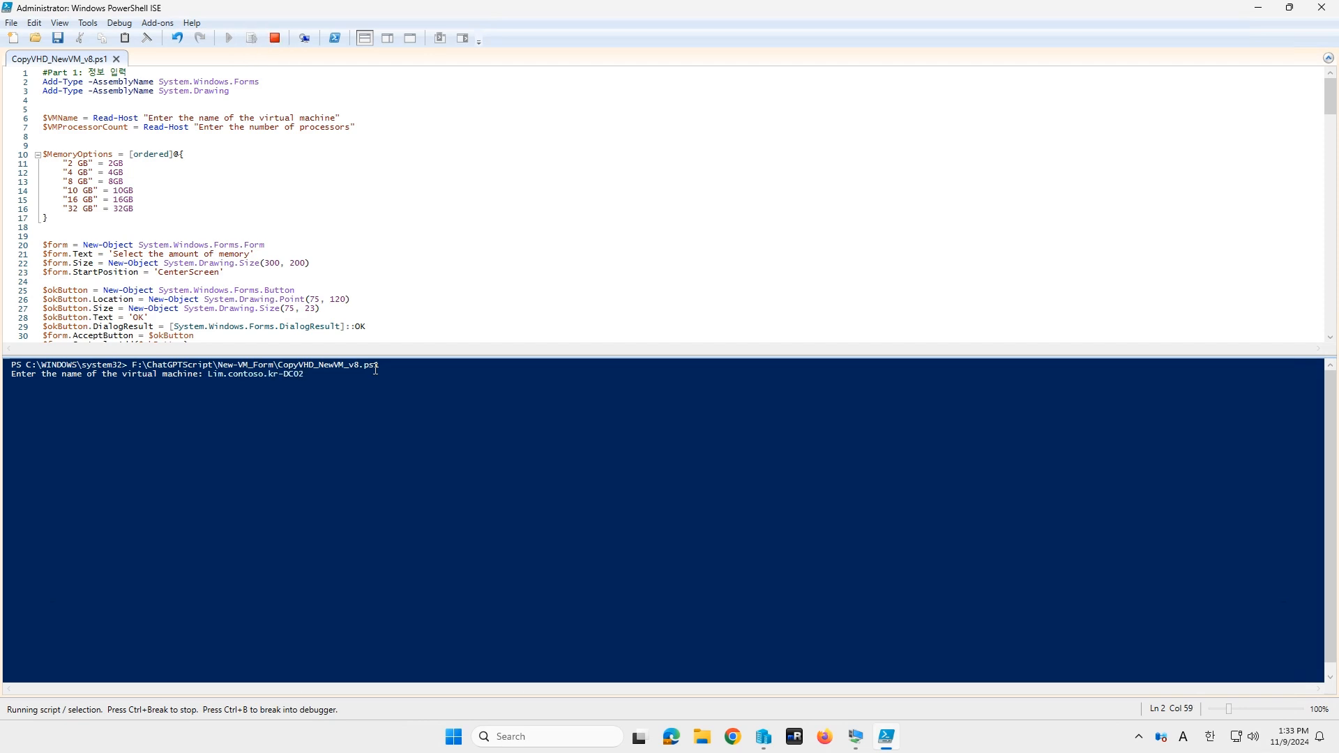
pyautogui.press('Return')
pyautogui.press('Return')
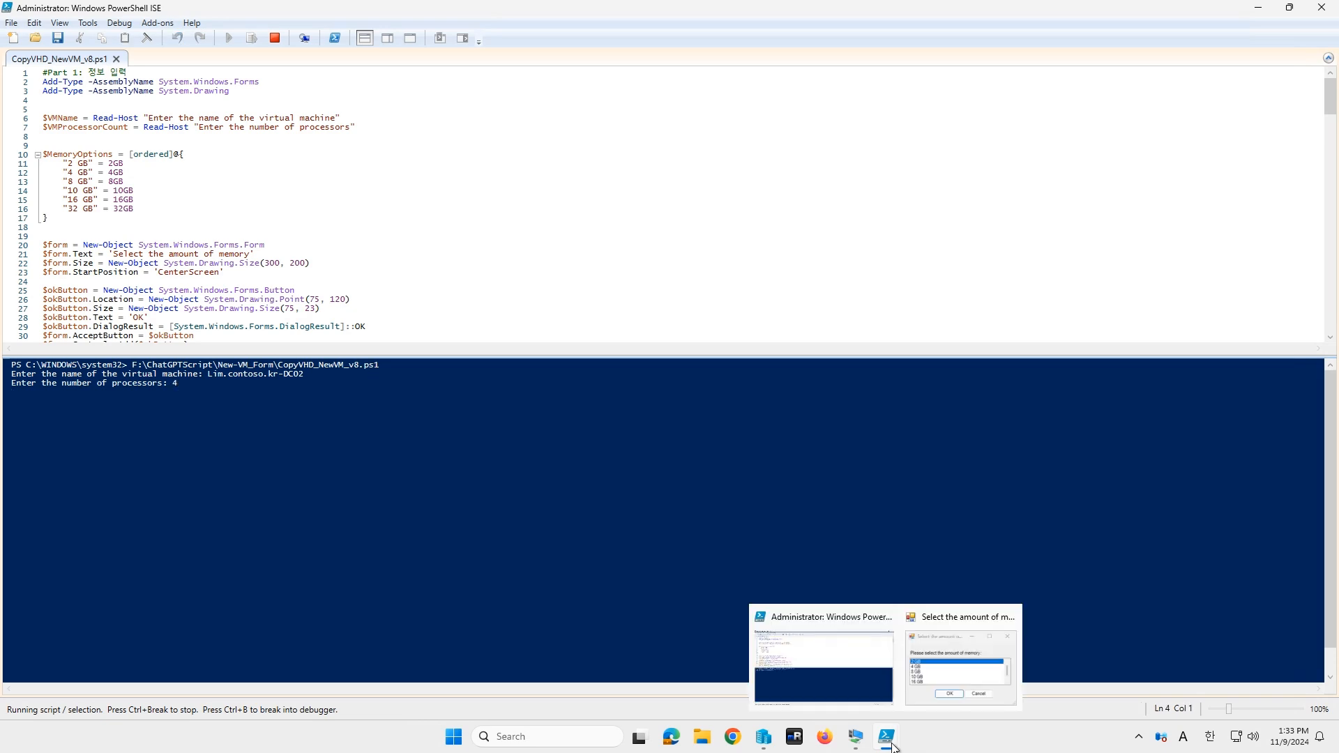
# Step: Choose the Untangle10 virtual switch and Win2025_En.vhdx as the source image
pyautogui.click(602, 364)
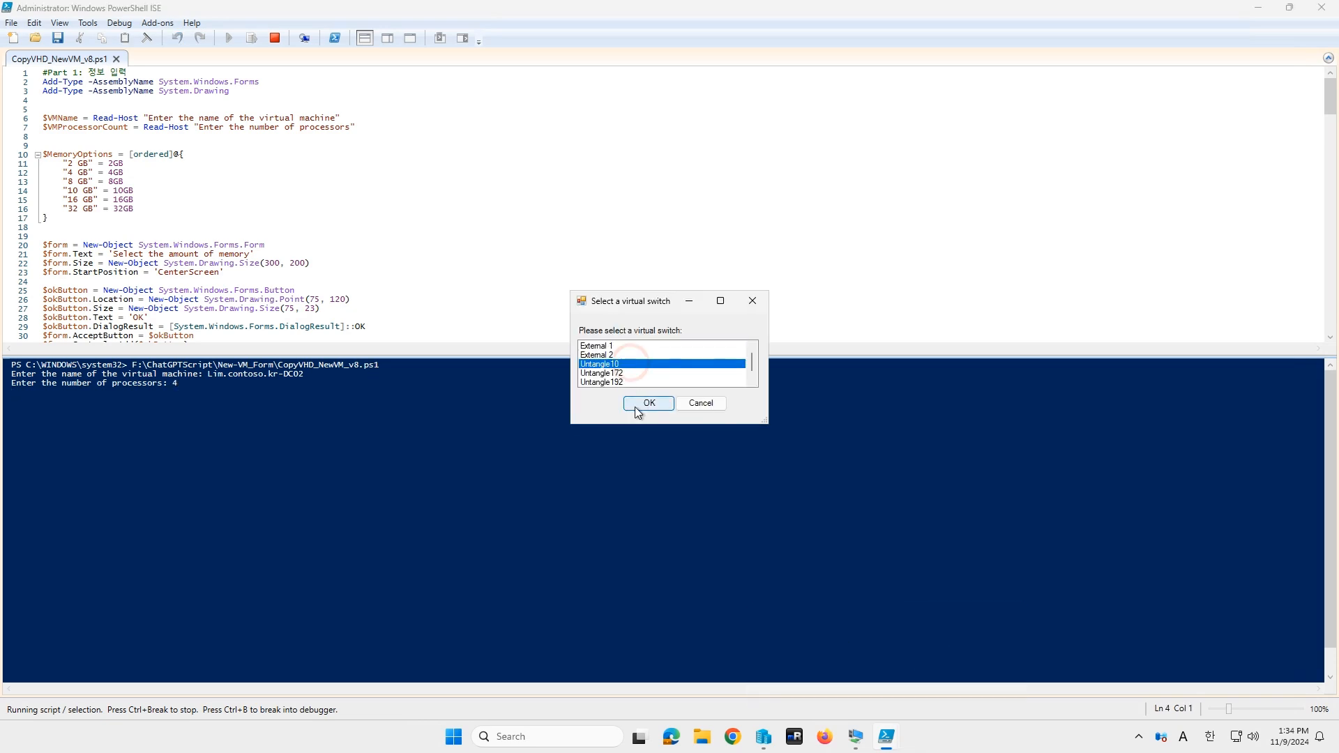
pyautogui.click(636, 407)
pyautogui.scroll(-3, 243, 292)
pyautogui.doubleClick(224, 324)
pyautogui.doubleClick(210, 133)
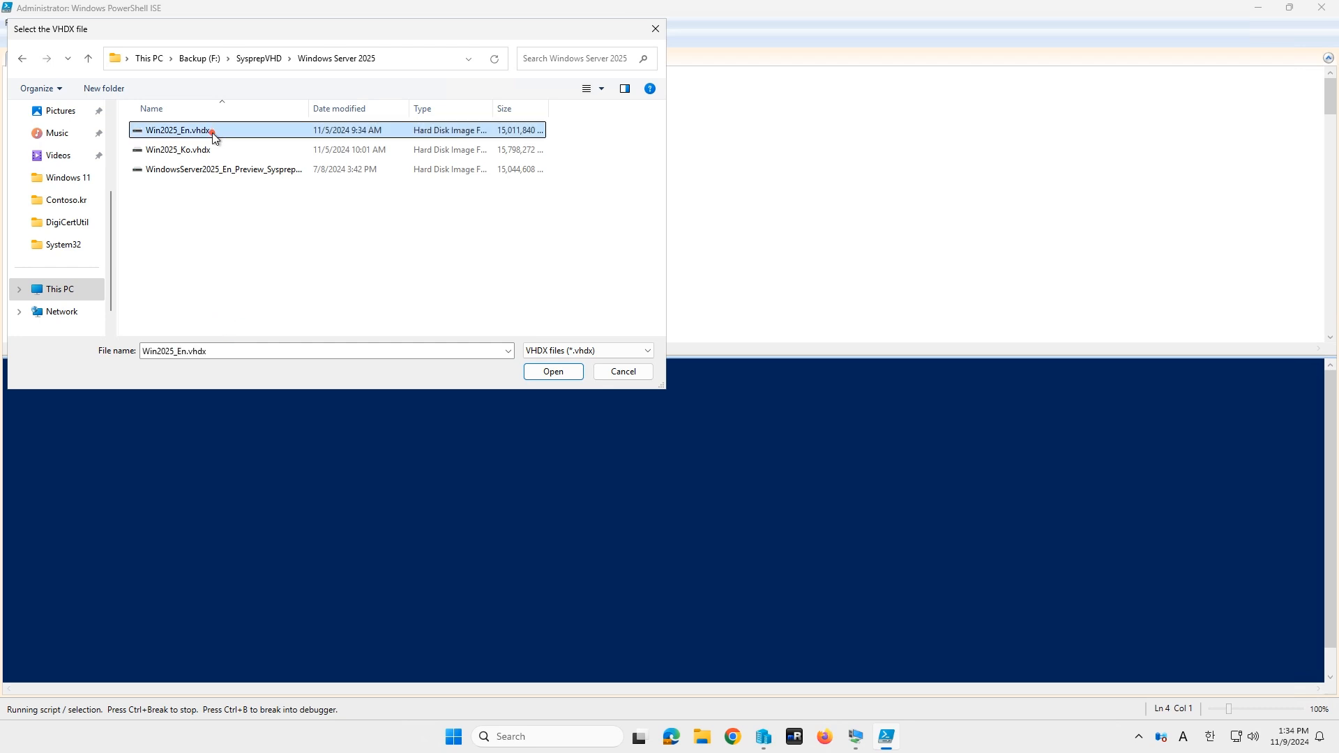
# Step: Replace the old folder with a new Lim.Contoso.kr-DC02 folder and save the disk copy as DC02
pyautogui.scroll(-3, 569, 265)
pyautogui.click(292, 239)
pyautogui.press('Delete')
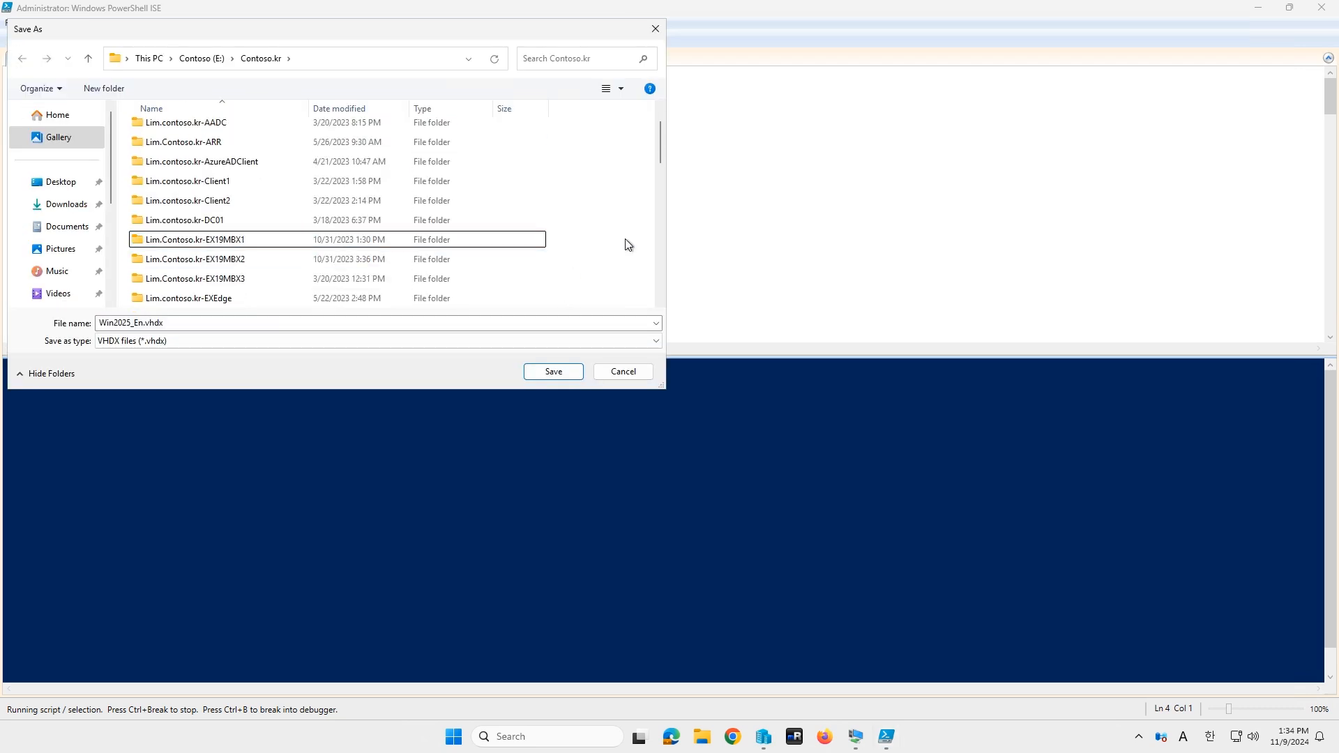
pyautogui.rightClick(581, 250)
pyautogui.click(782, 384)
pyautogui.write('L')
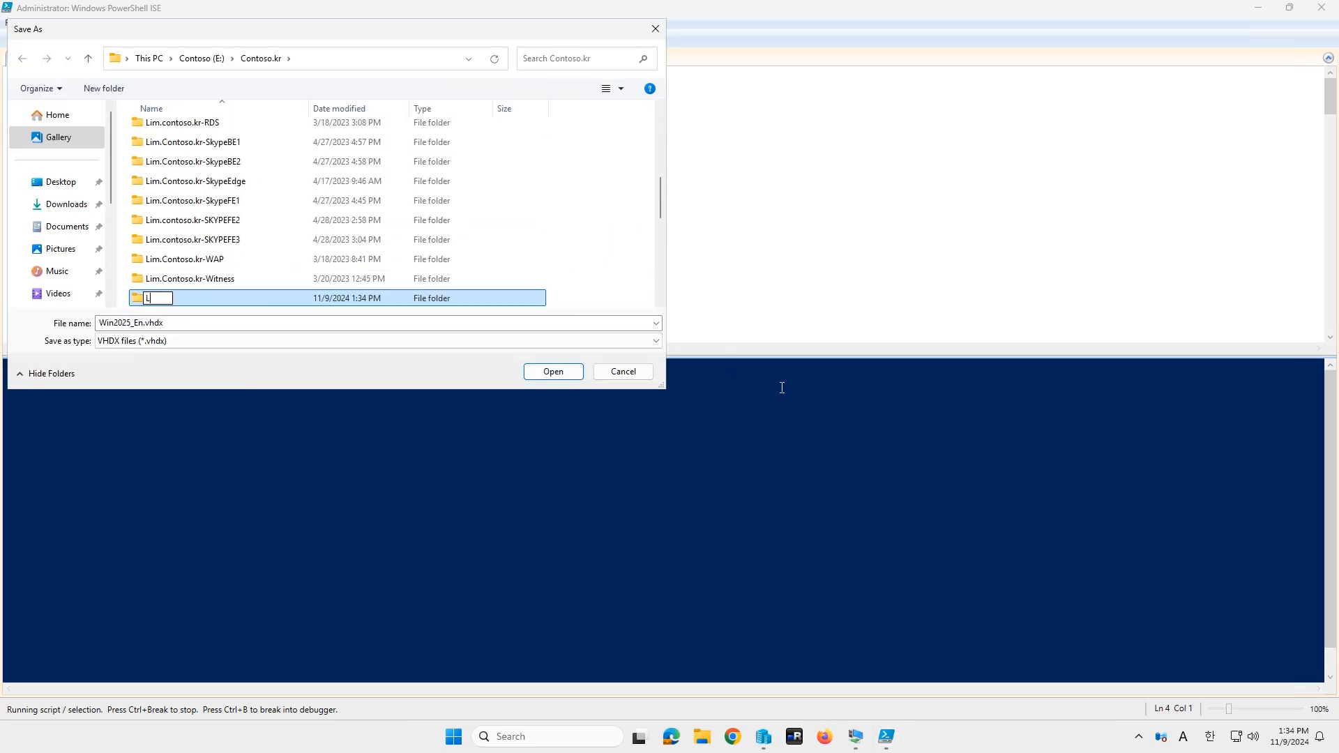
pyautogui.write('im.Contoso.kr-DC02')
pyautogui.press('Return')
pyautogui.press('Return')
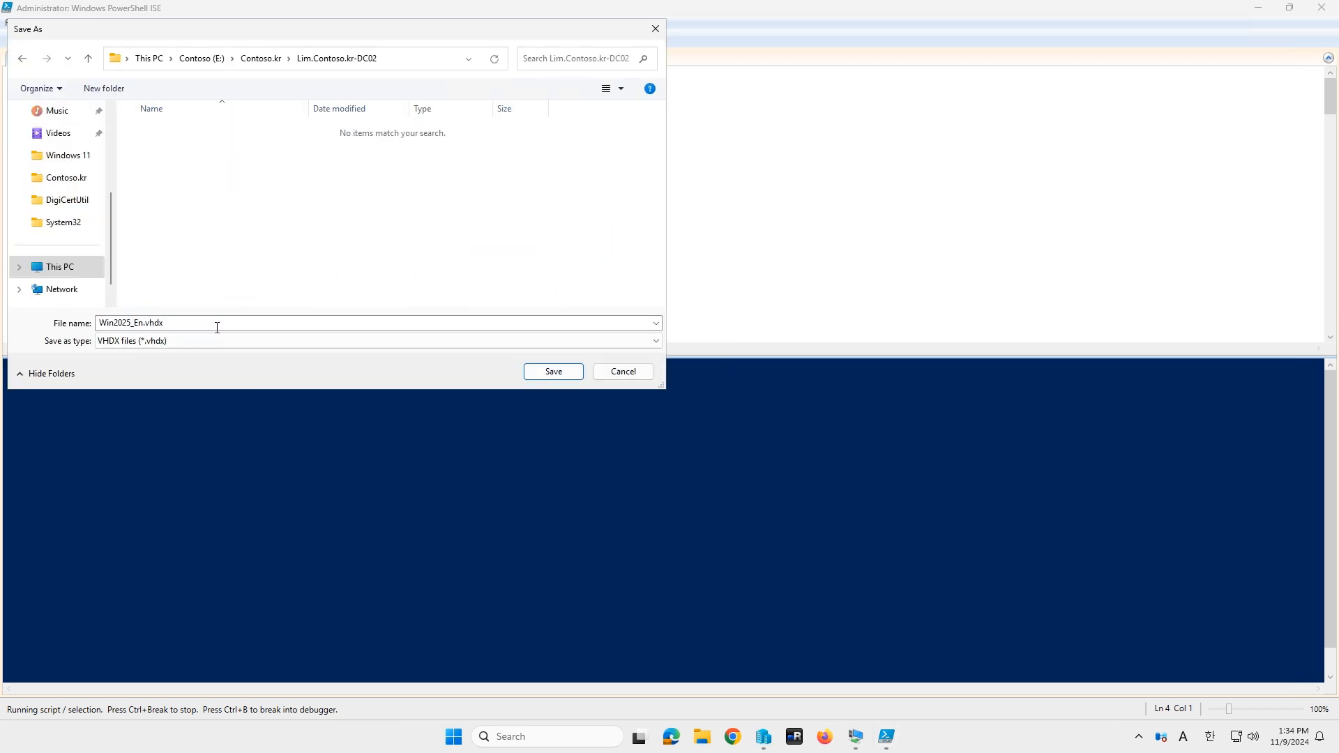
pyautogui.write('DC02')
pyautogui.click(553, 376)
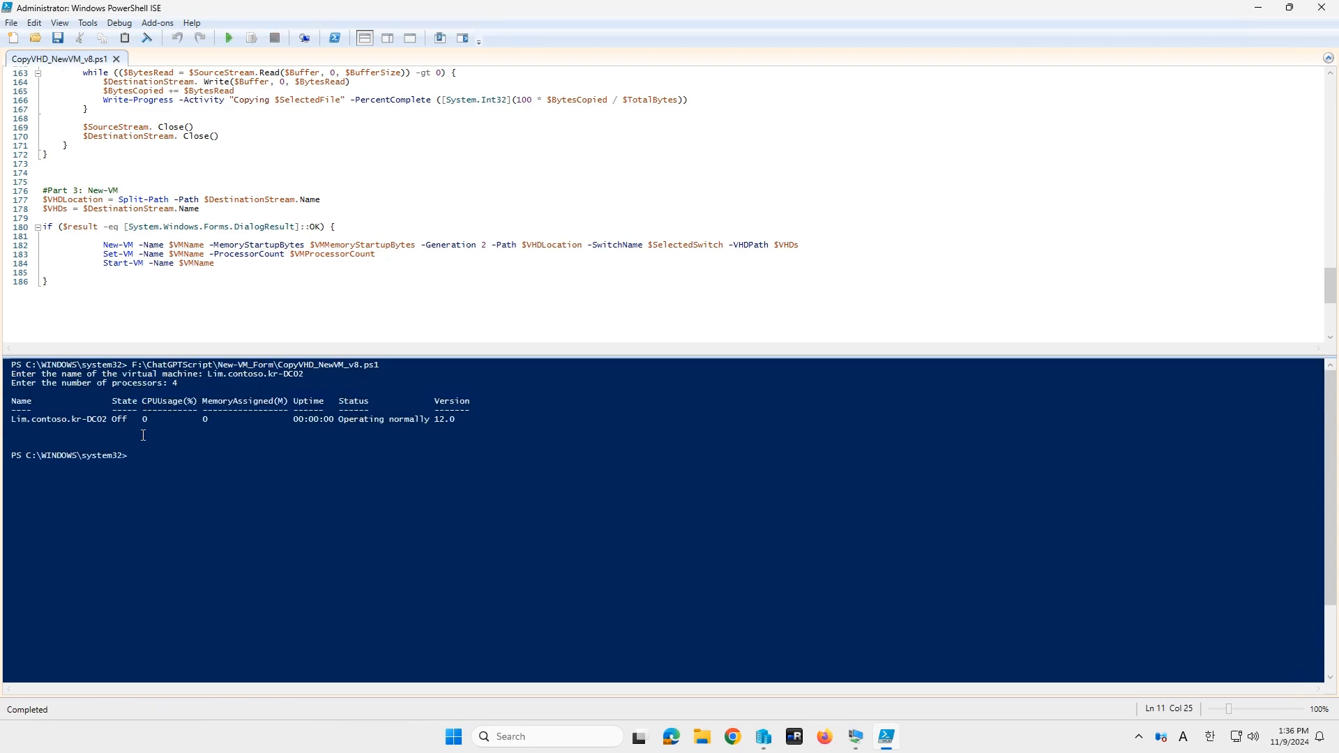
pyautogui.click(764, 741)
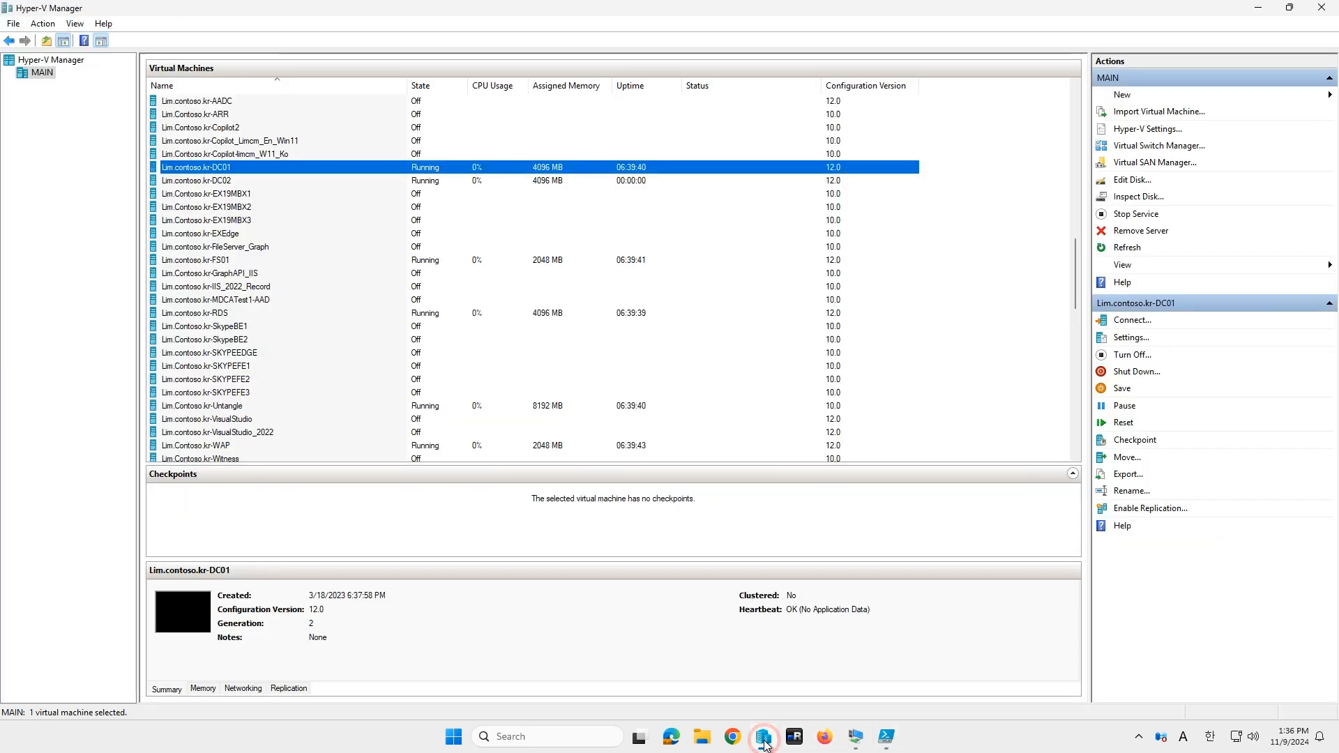
# Step: Open a Virtual Machine Connection console to the running Lim.contoso.kr-DC02 VM
pyautogui.click(403, 180)
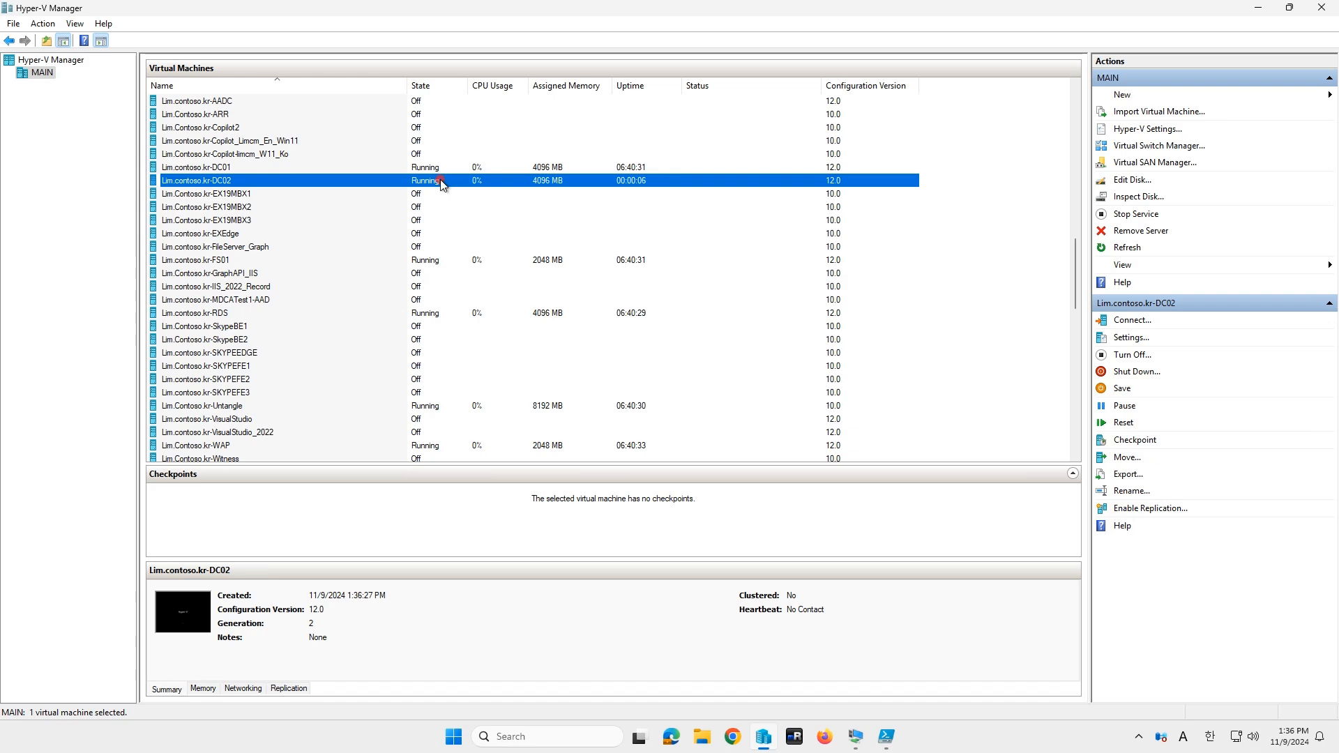
pyautogui.doubleClick(441, 181)
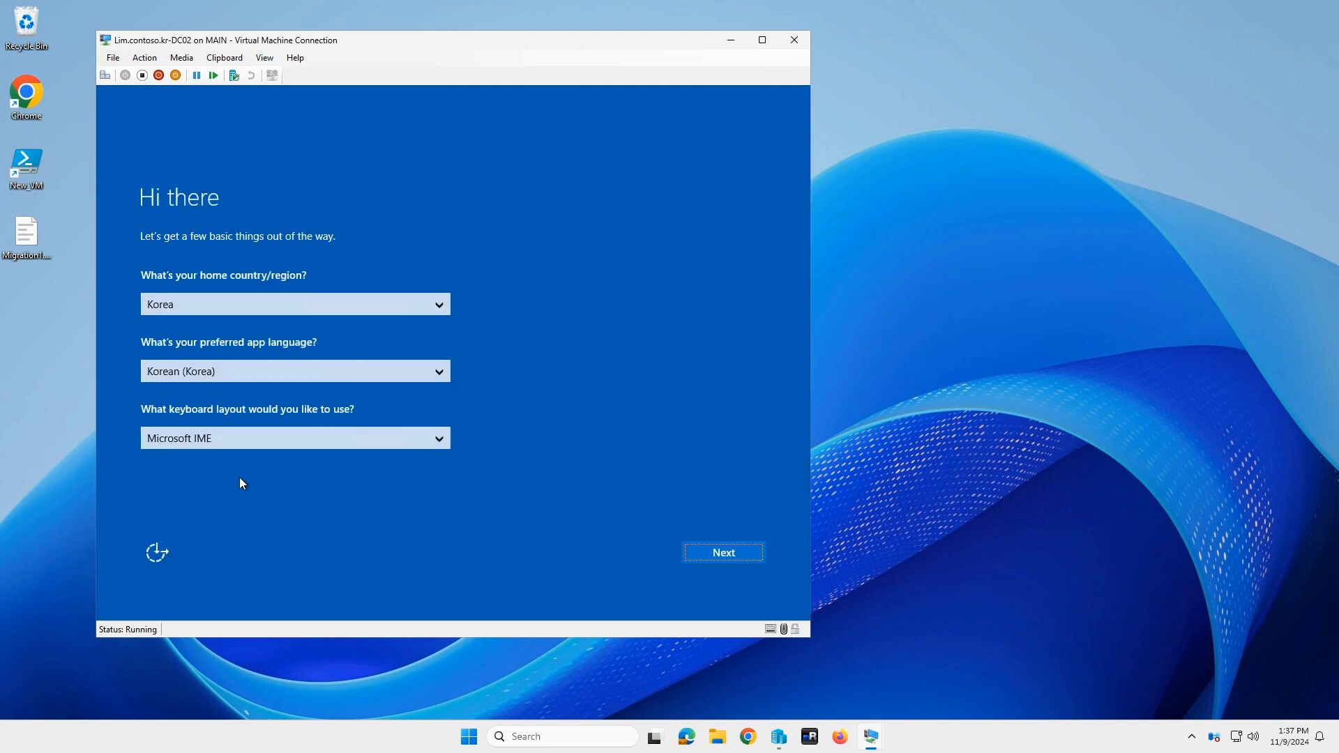
# Step: Complete first-boot setup: keep the region, accept the license, and set the Administrator password
pyautogui.click(729, 554)
pyautogui.click(729, 554)
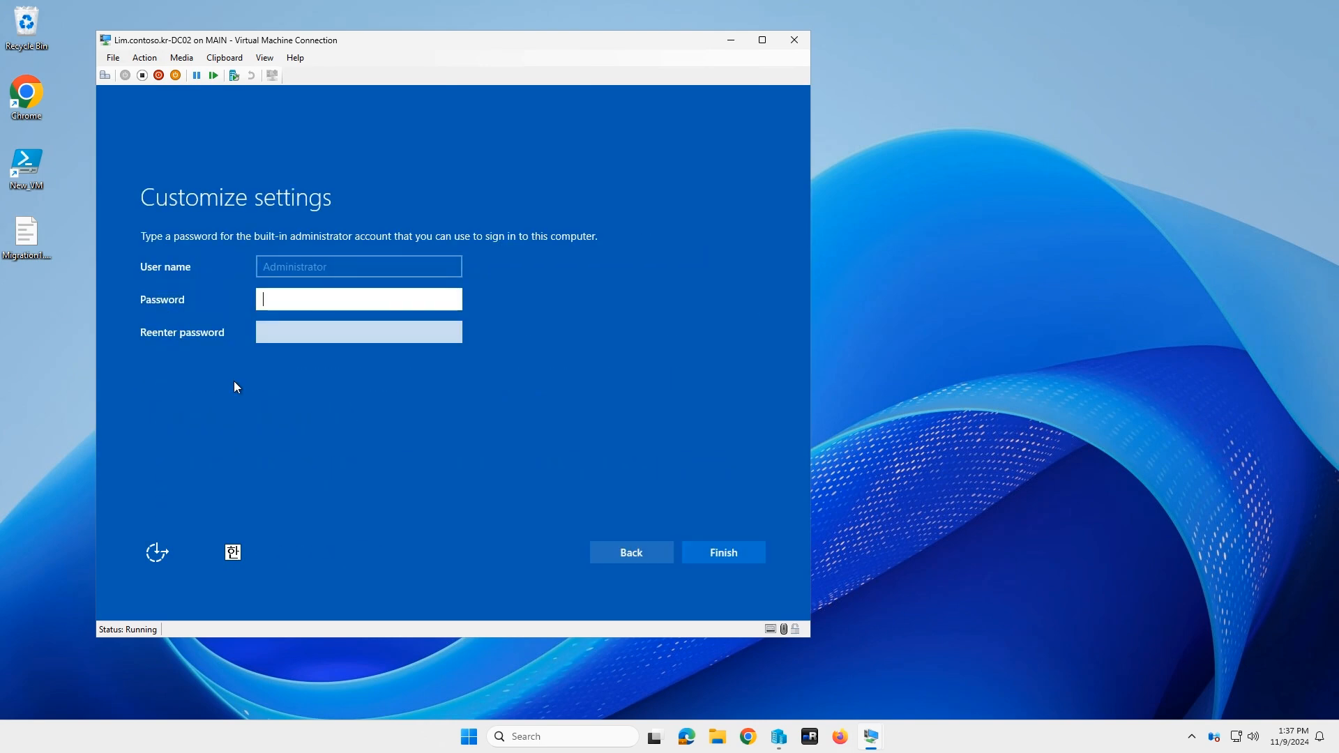
pyautogui.click(307, 299)
pyautogui.write('••••••••••')
pyautogui.press('Tab')
pyautogui.write('••••••••••')
pyautogui.press('Return')
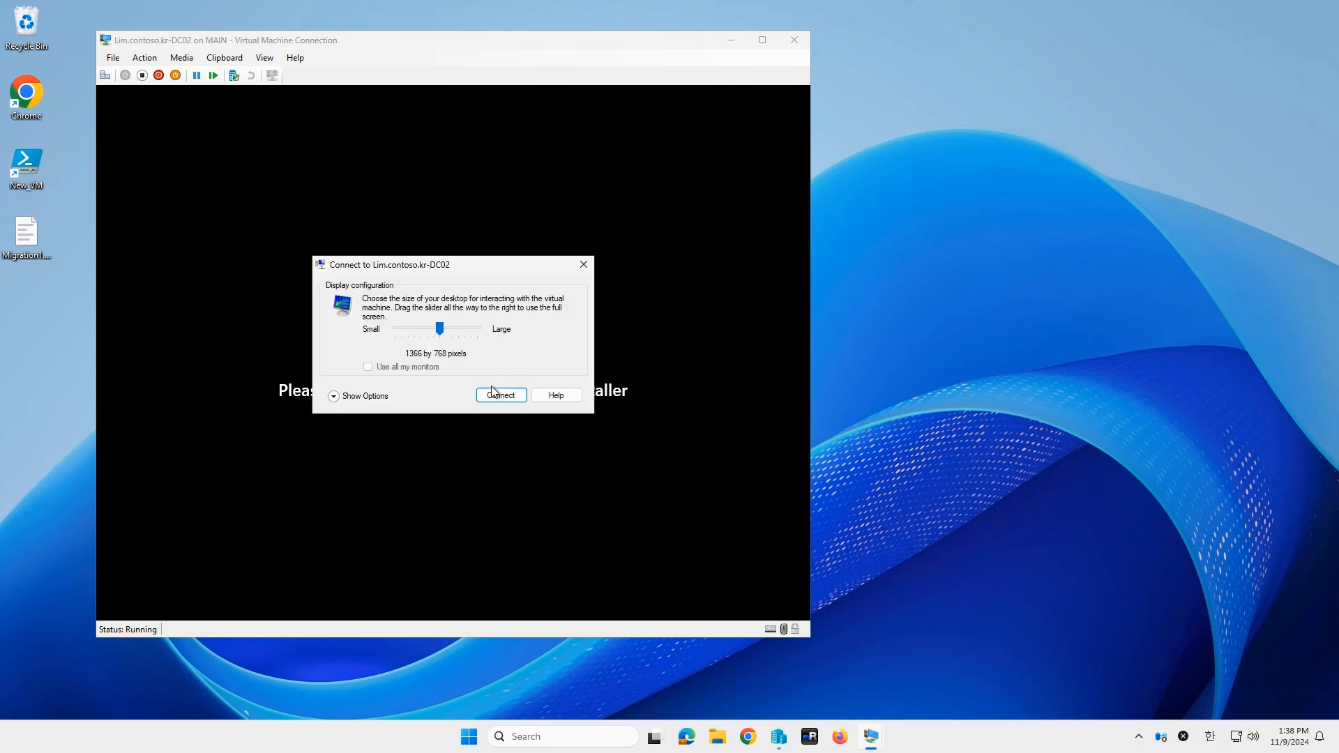
# Step: Connect, sign in as Administrator, send only required diagnostic data, and go full screen
pyautogui.click(493, 394)
pyautogui.write('••••••••••')
pyautogui.press('Return')
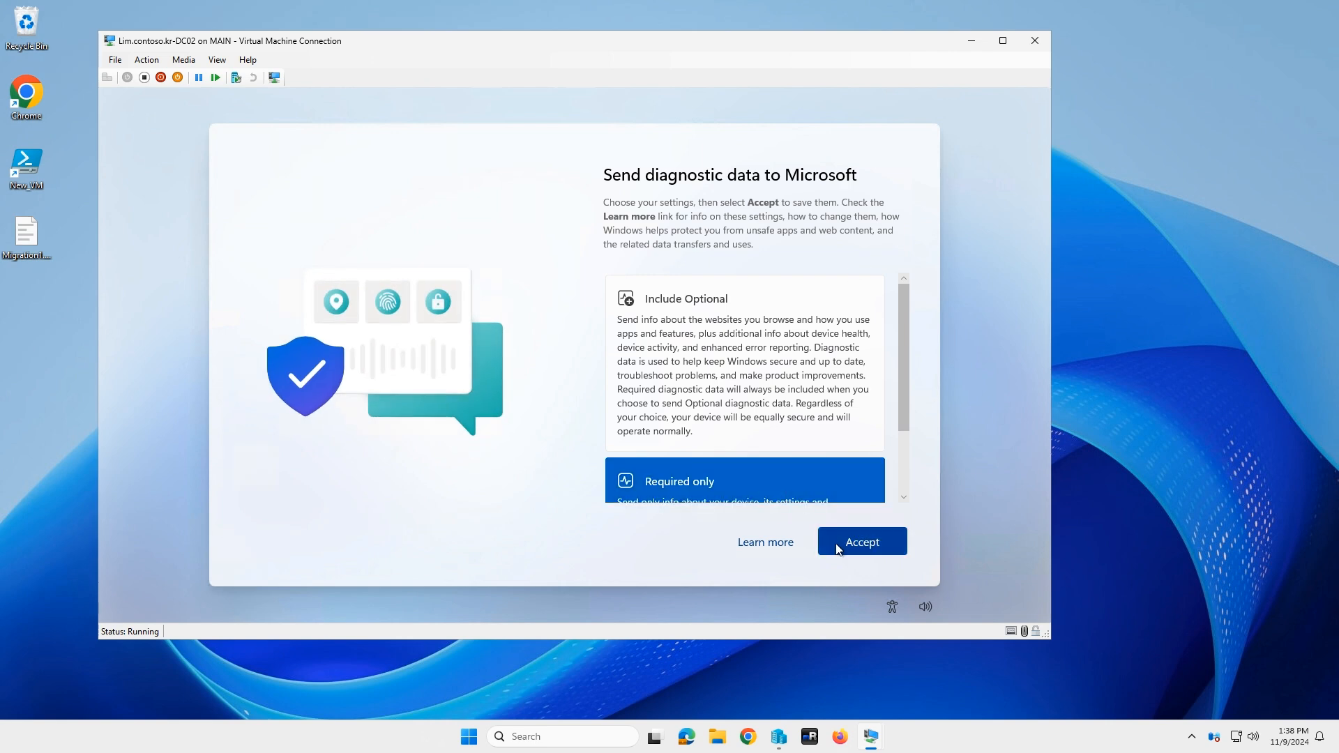
pyautogui.click(884, 556)
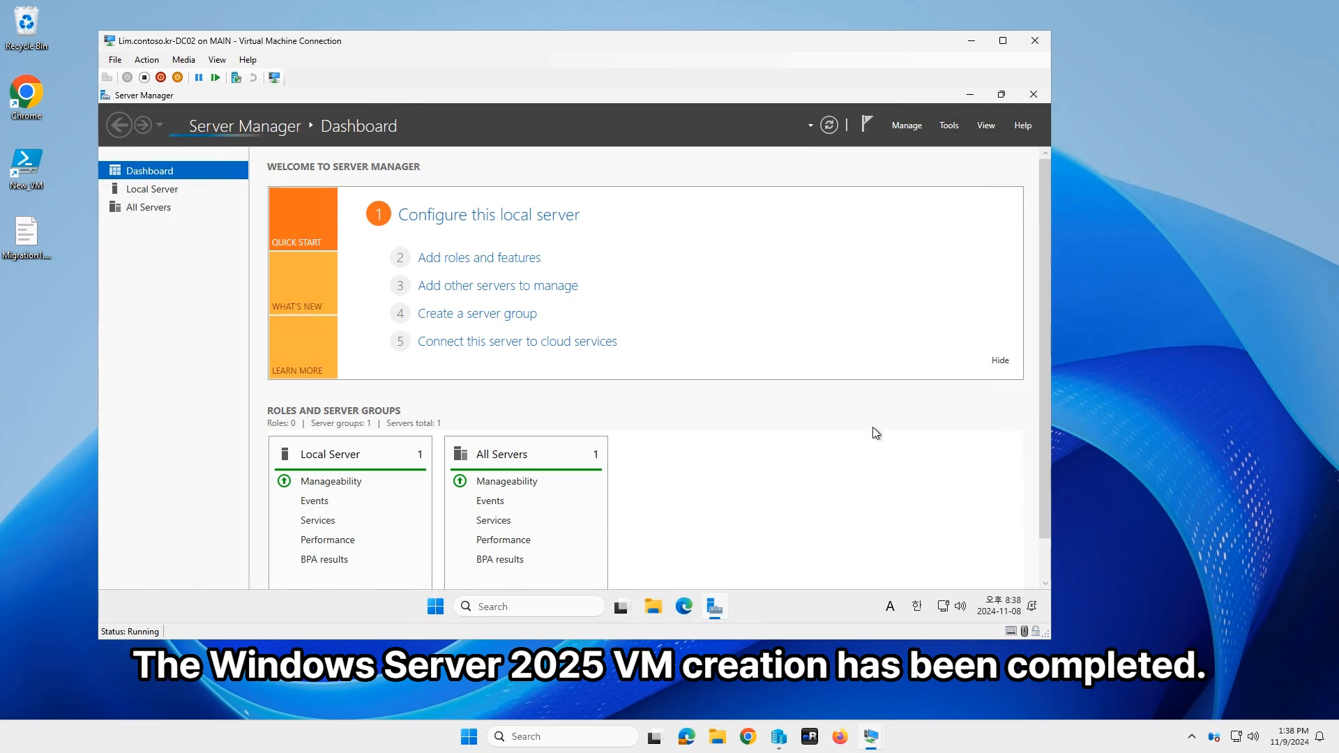
pyautogui.click(1003, 40)
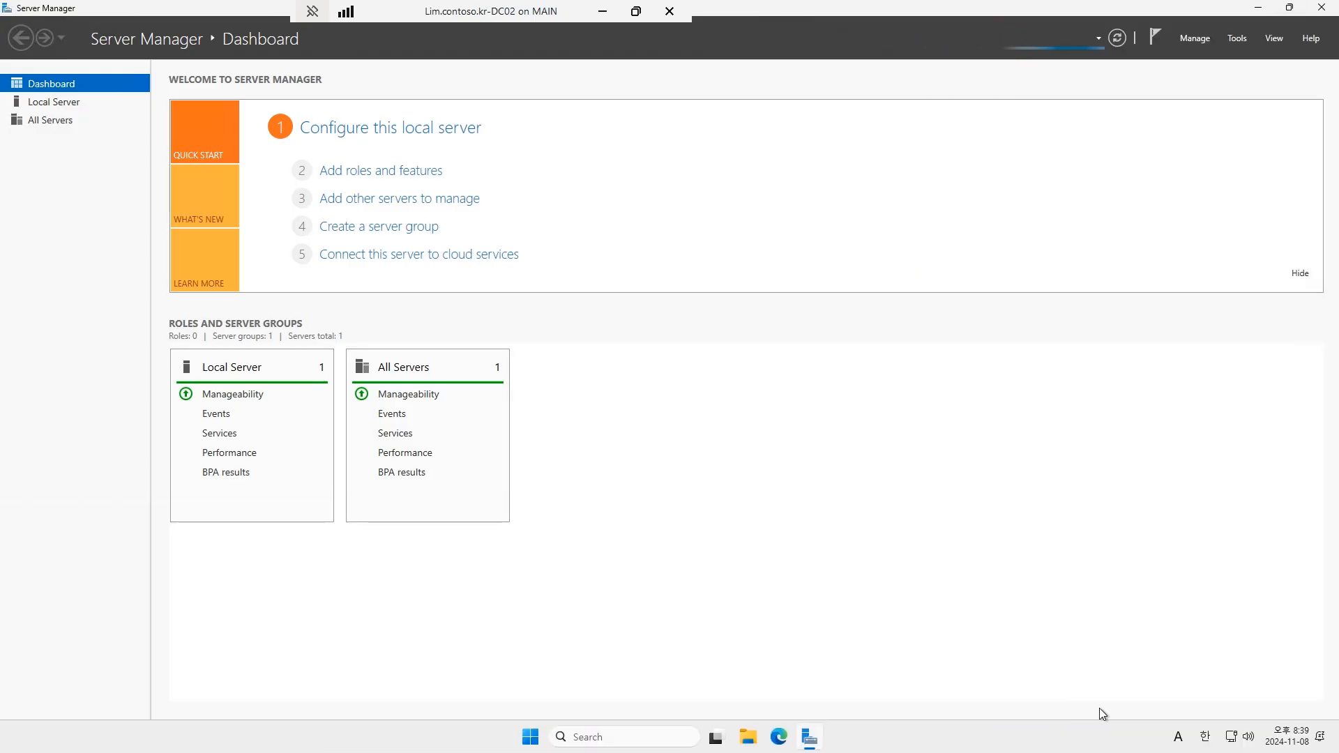
# Step: Switch the Ethernet adapter's IP assignment to manual with IPv4 turned on
pyautogui.rightClick(1234, 742)
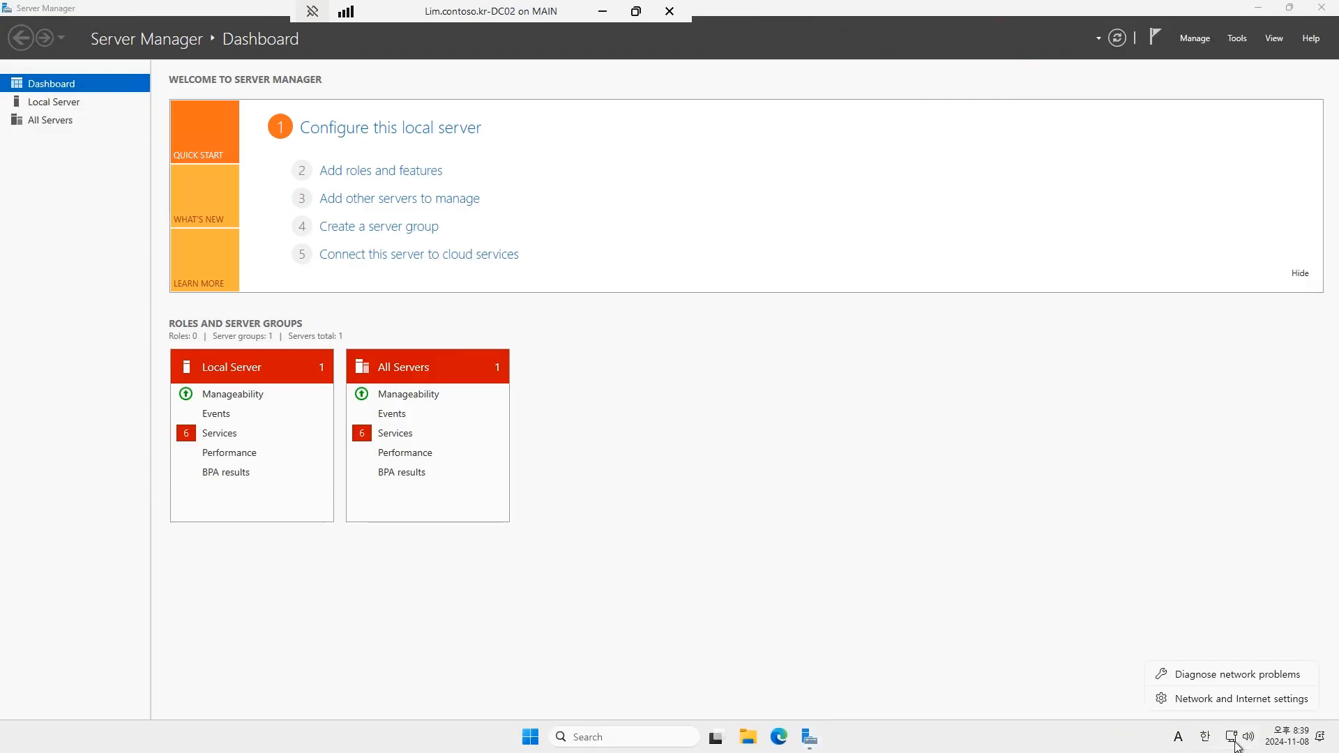
pyautogui.click(1212, 702)
pyautogui.click(383, 139)
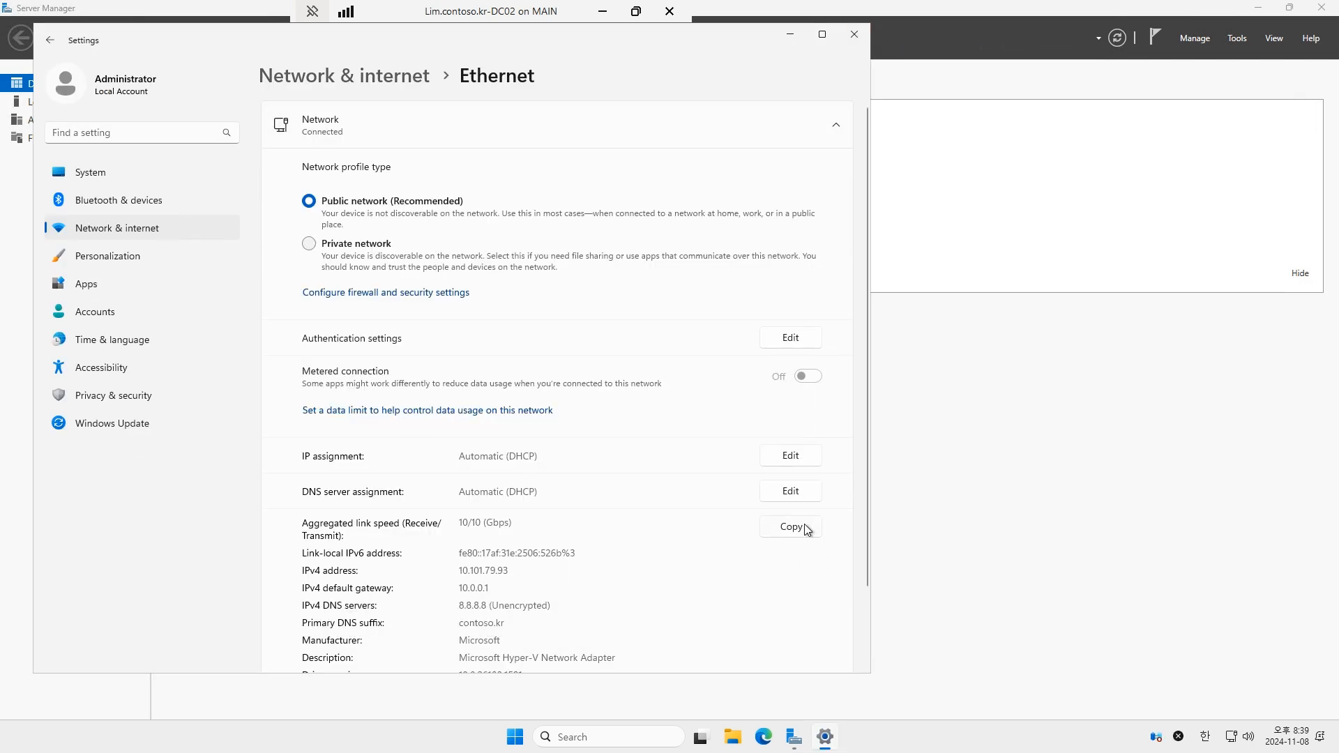
pyautogui.scroll(-1, 809, 572)
pyautogui.scroll(-2, 809, 576)
pyautogui.click(790, 364)
pyautogui.click(499, 327)
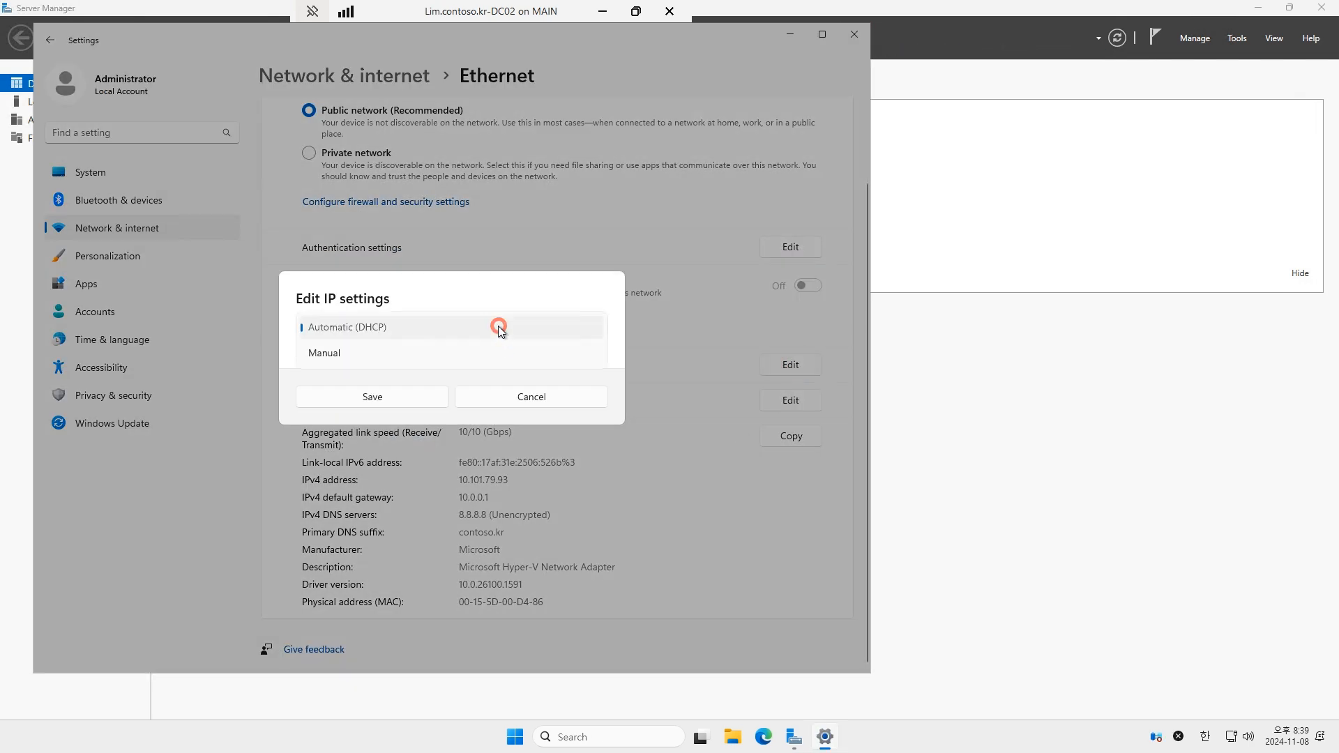
pyautogui.click(379, 353)
pyautogui.click(309, 333)
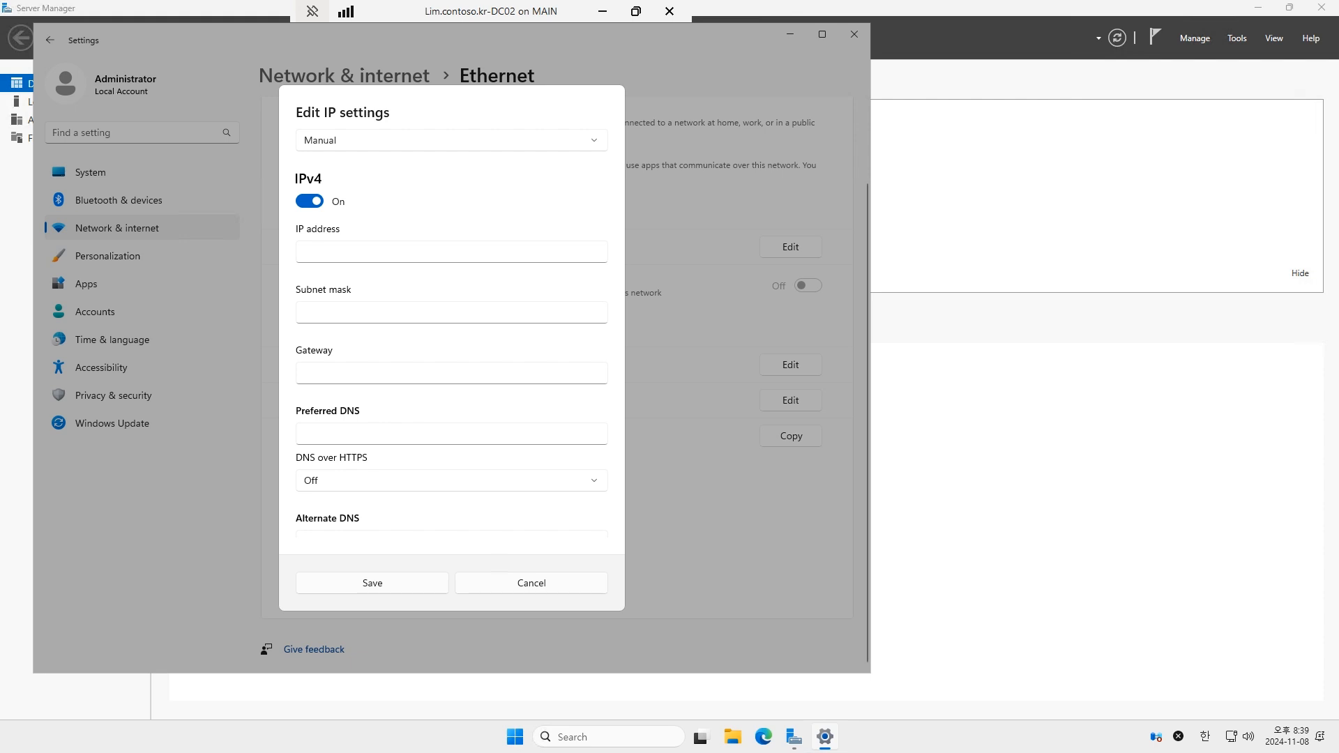
# Step: Set IP 10.0.3.3, mask 255.0.0.0, gateway 10.0.0.1, DNS 10.0.3.2, save, and close Settings
pyautogui.click(335, 251)
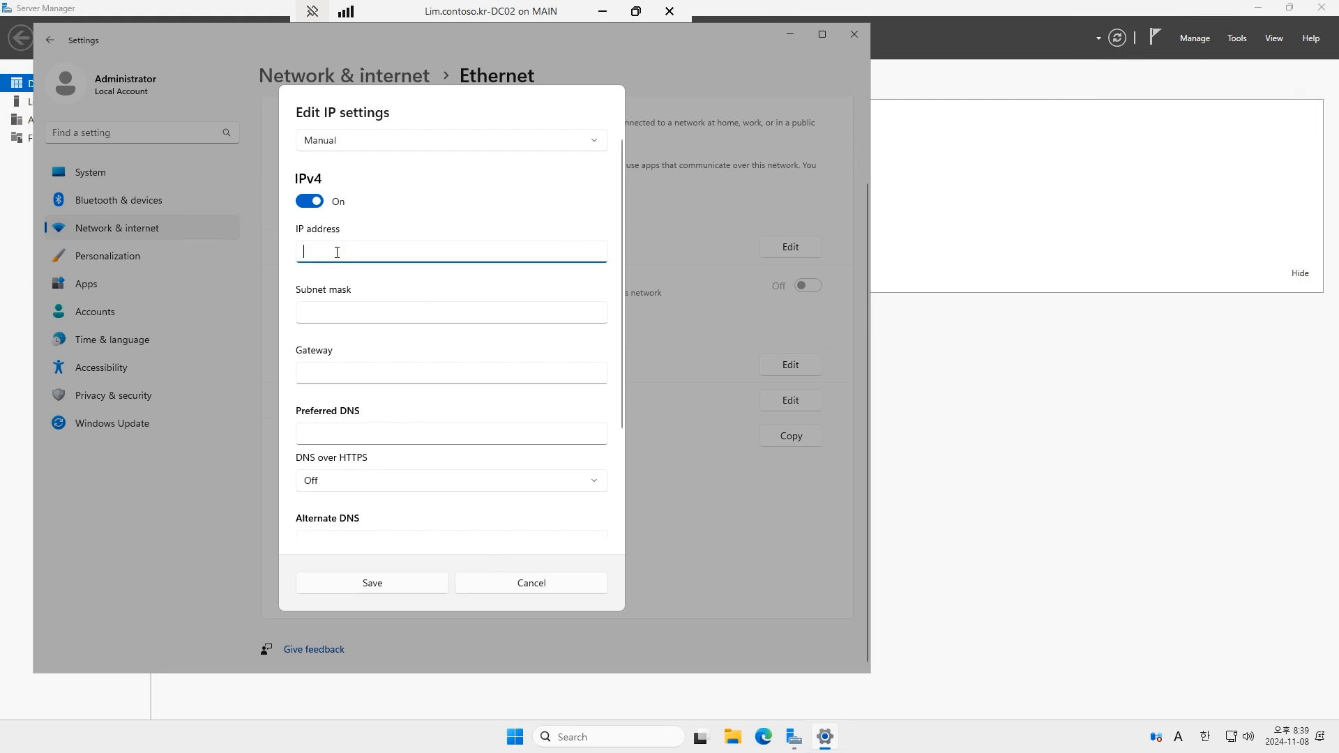
pyautogui.scroll(-3, 335, 253)
pyautogui.click(361, 186)
pyautogui.scroll(3, 360, 190)
pyautogui.click(401, 252)
pyautogui.press('Num_Lock')
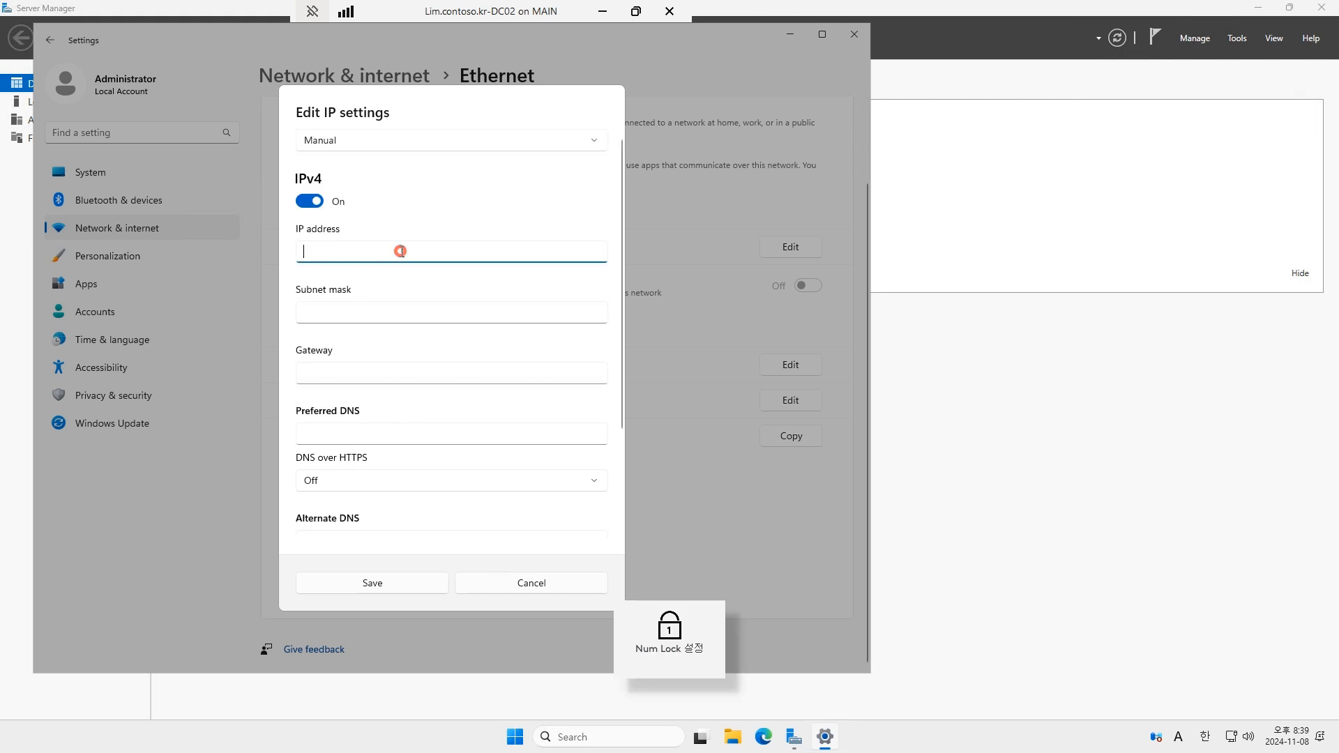
pyautogui.write('10.0.3.3')
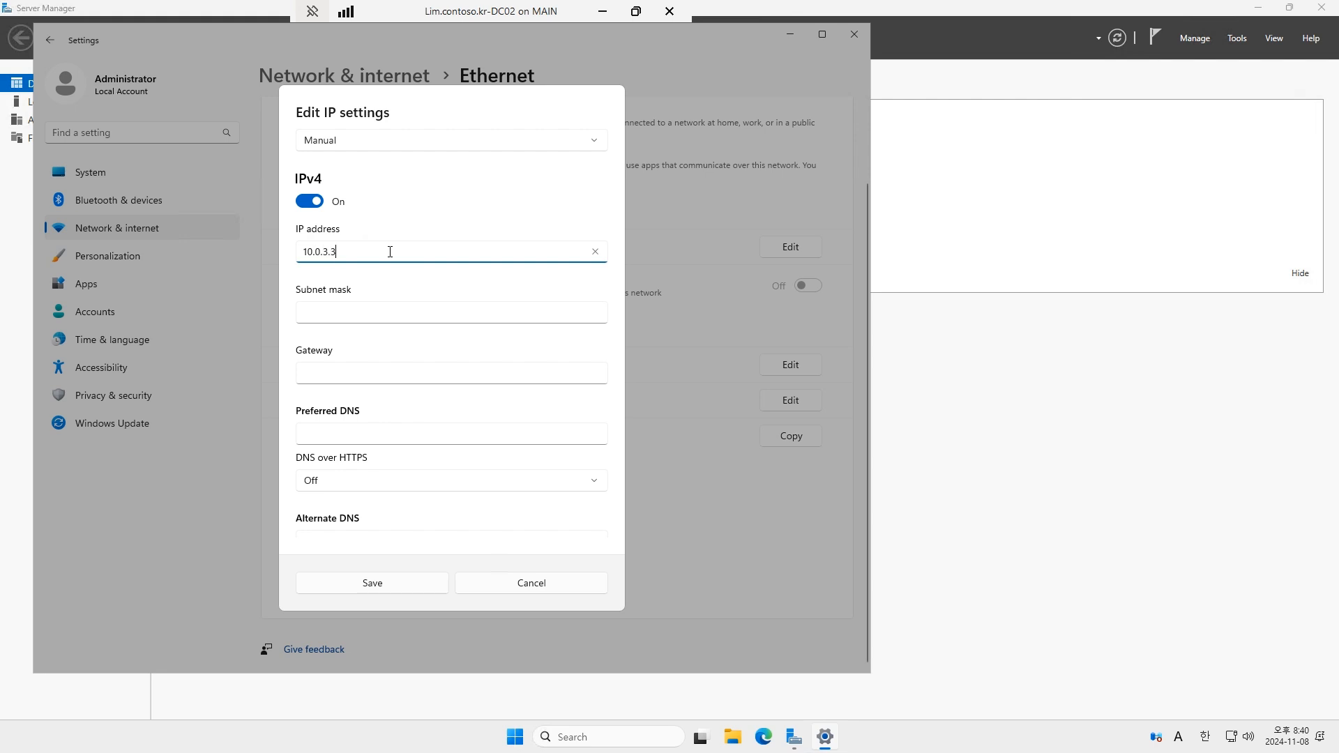
pyautogui.press('Tab')
pyautogui.write('255.0.0.0')
pyautogui.press('Tab')
pyautogui.write('10.0.0.')
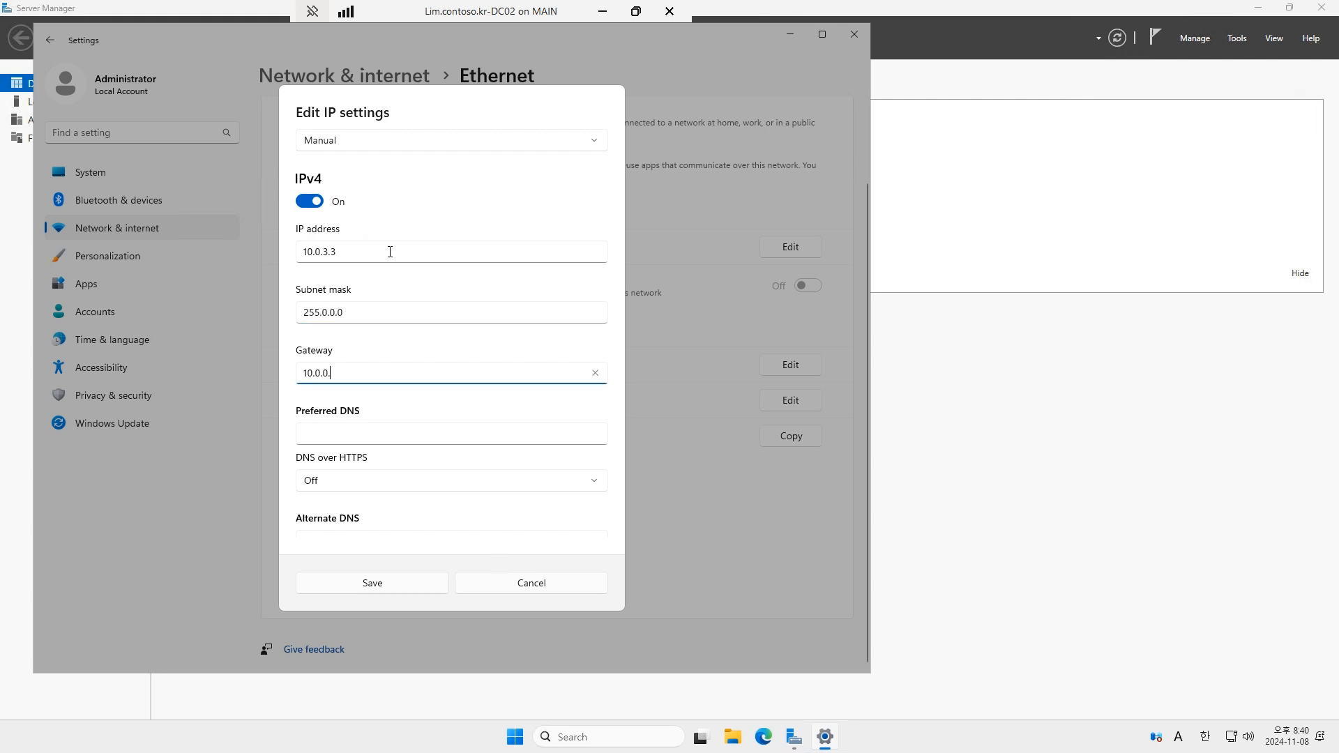
pyautogui.write('1')
pyautogui.press('Tab')
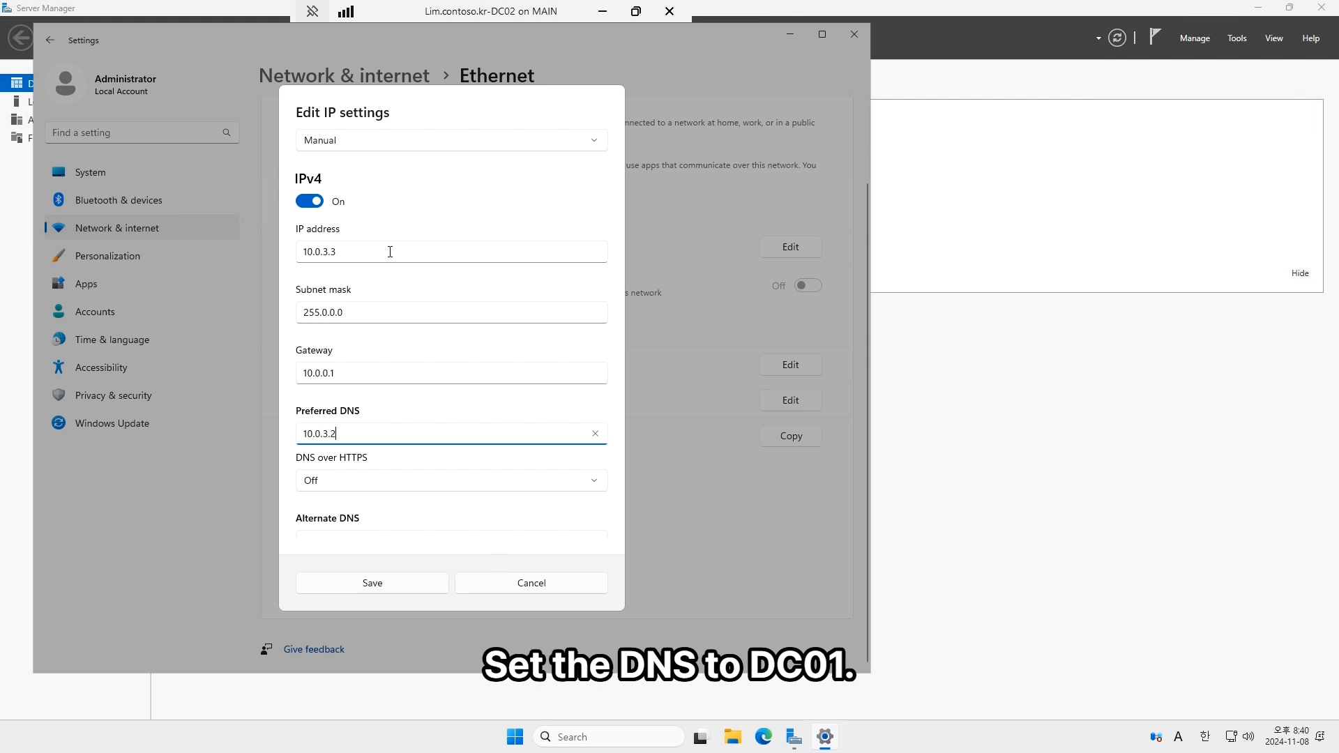
pyautogui.scroll(-2, 454, 418)
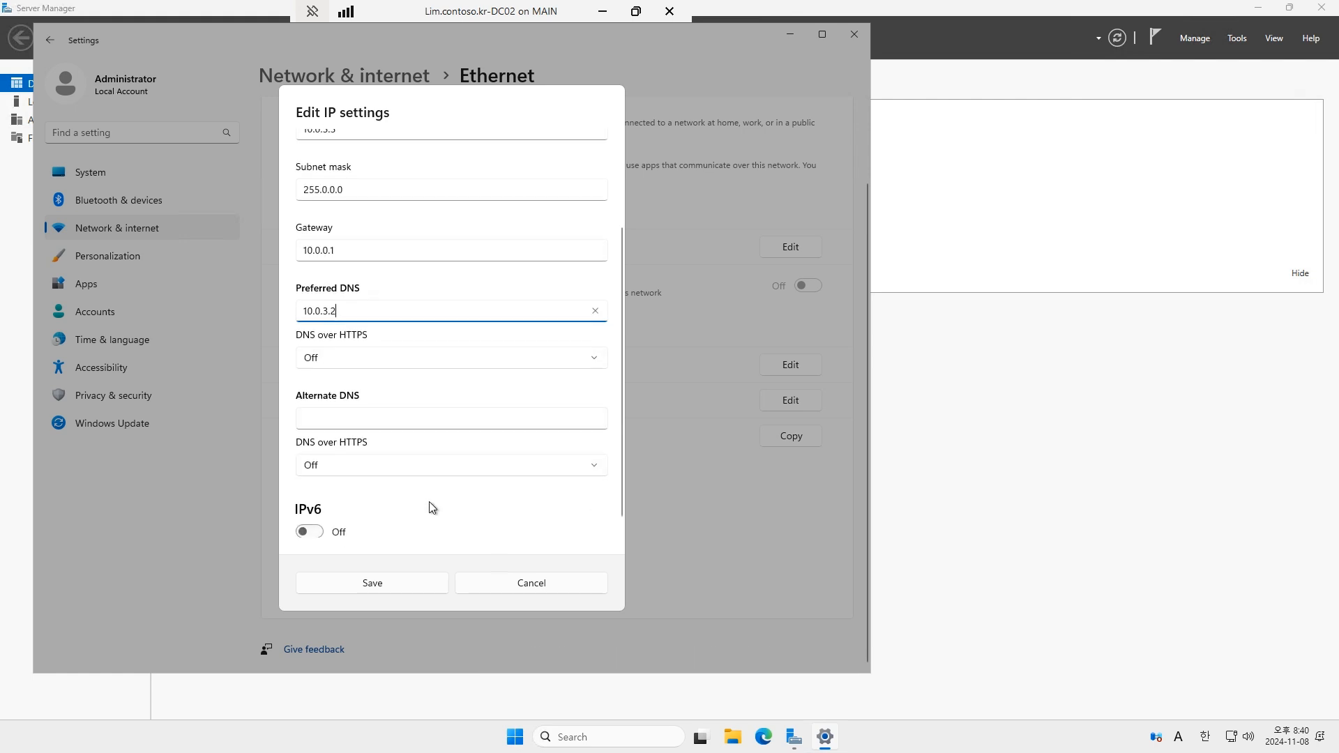
pyautogui.click(372, 582)
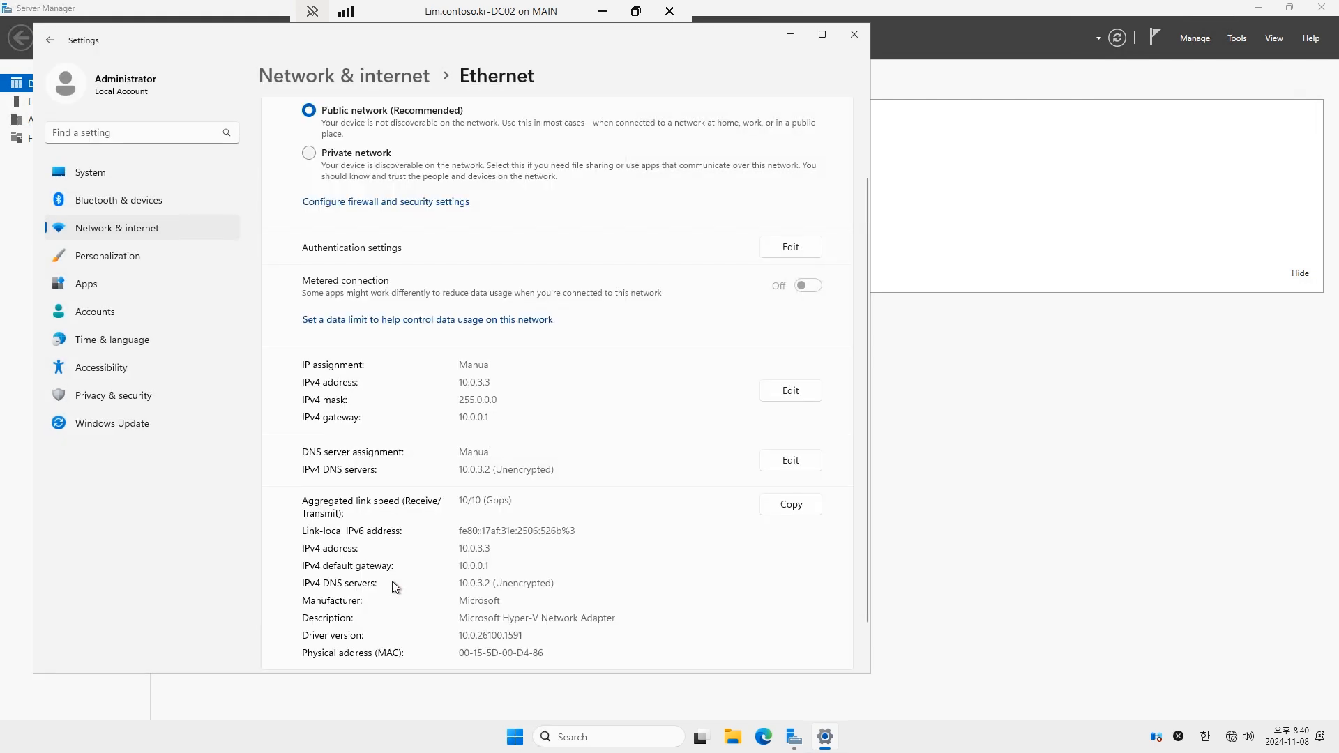
pyautogui.click(854, 33)
pyautogui.click(60, 102)
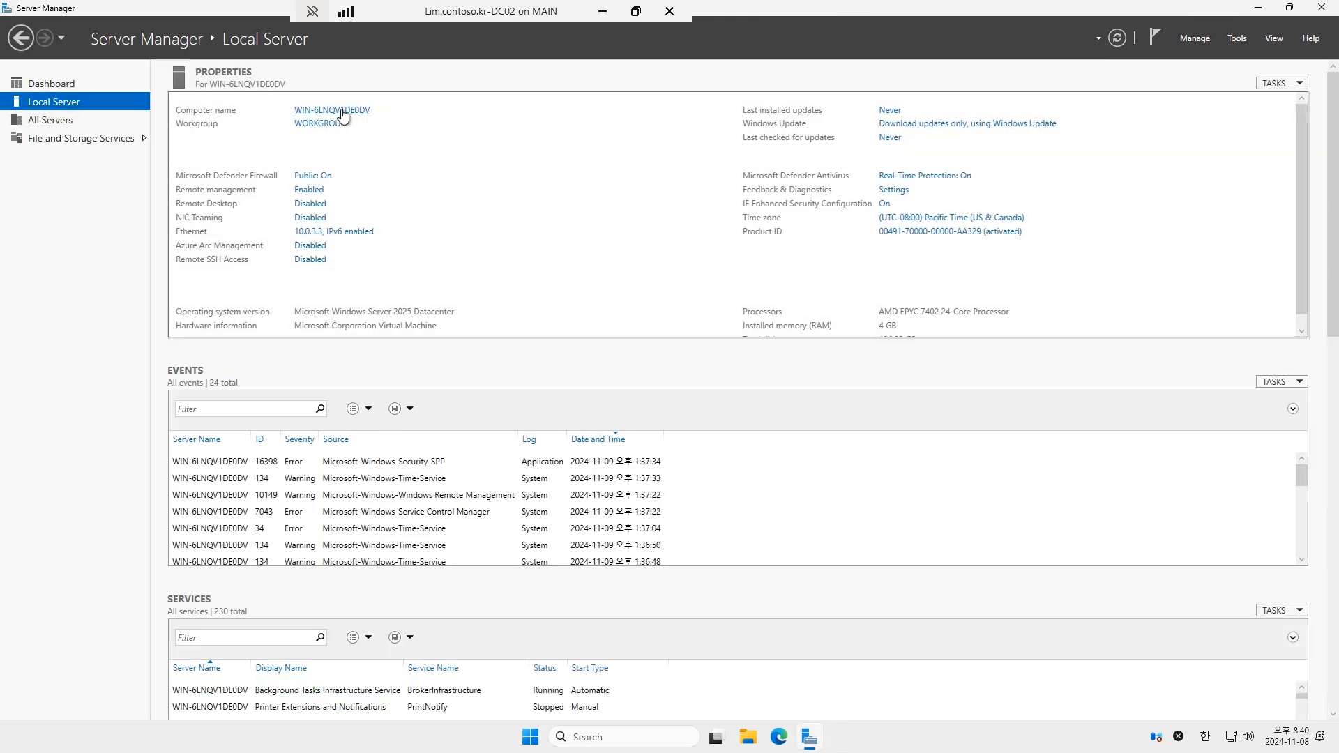
# Step: Rename the computer to DC02 and restart the server now
pyautogui.click(343, 112)
pyautogui.click(344, 261)
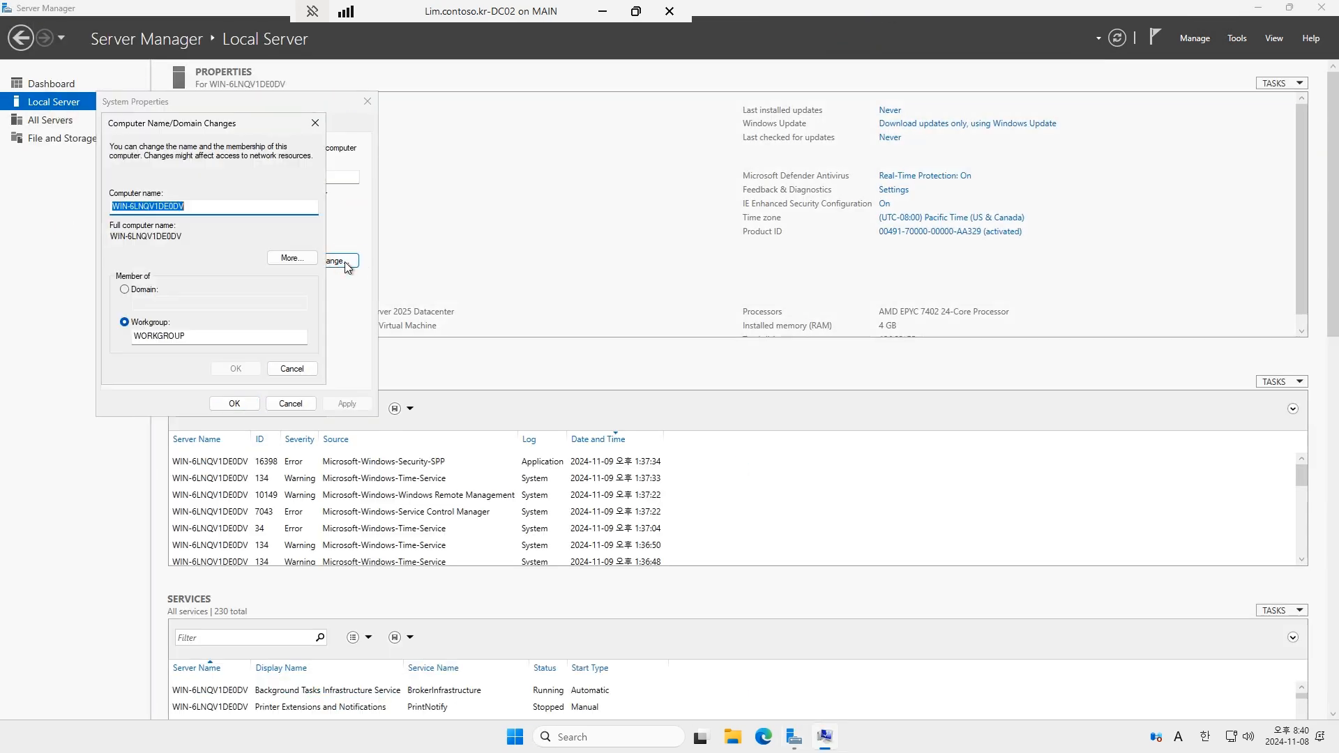
pyautogui.write('DC02')
pyautogui.click(235, 367)
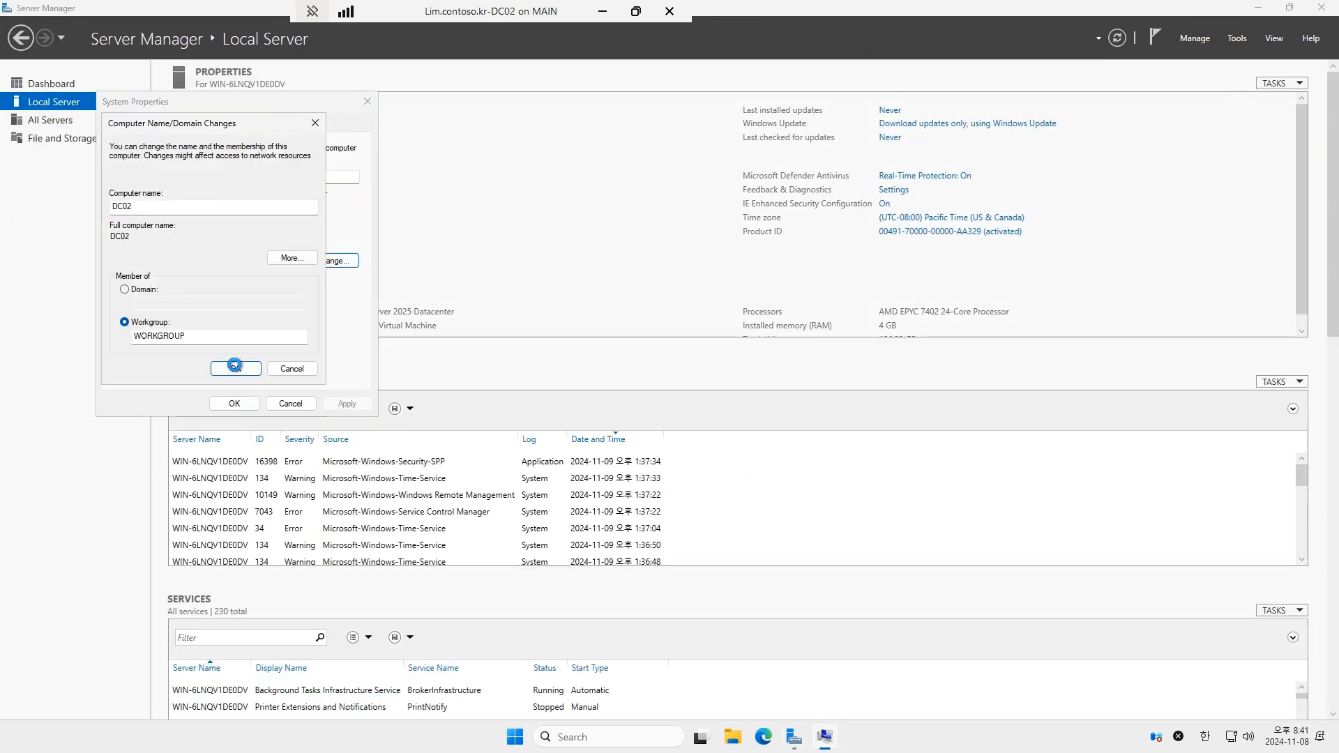
pyautogui.press('Return')
pyautogui.press('Return')
pyautogui.click(668, 378)
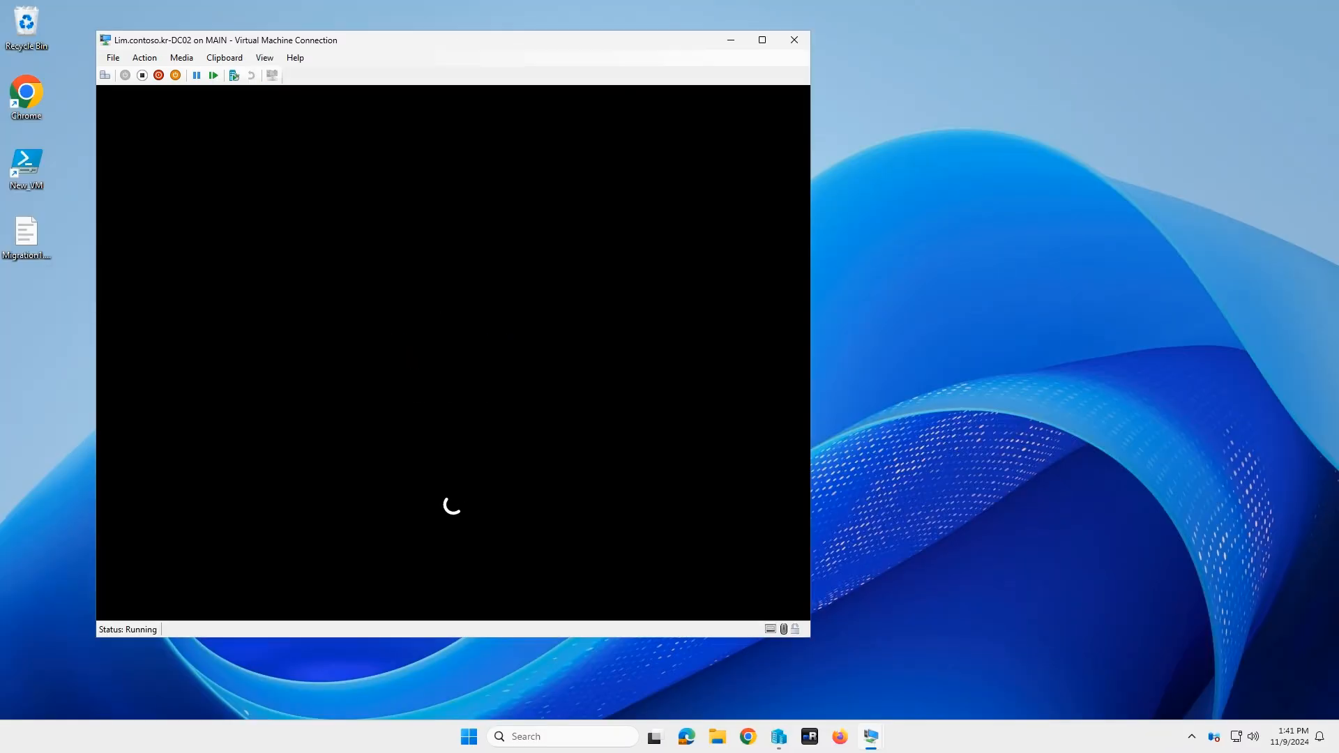
# Step: Sign back in as Administrator and return to the full-screen Local Server page
pyautogui.write('P@ssw0rd')
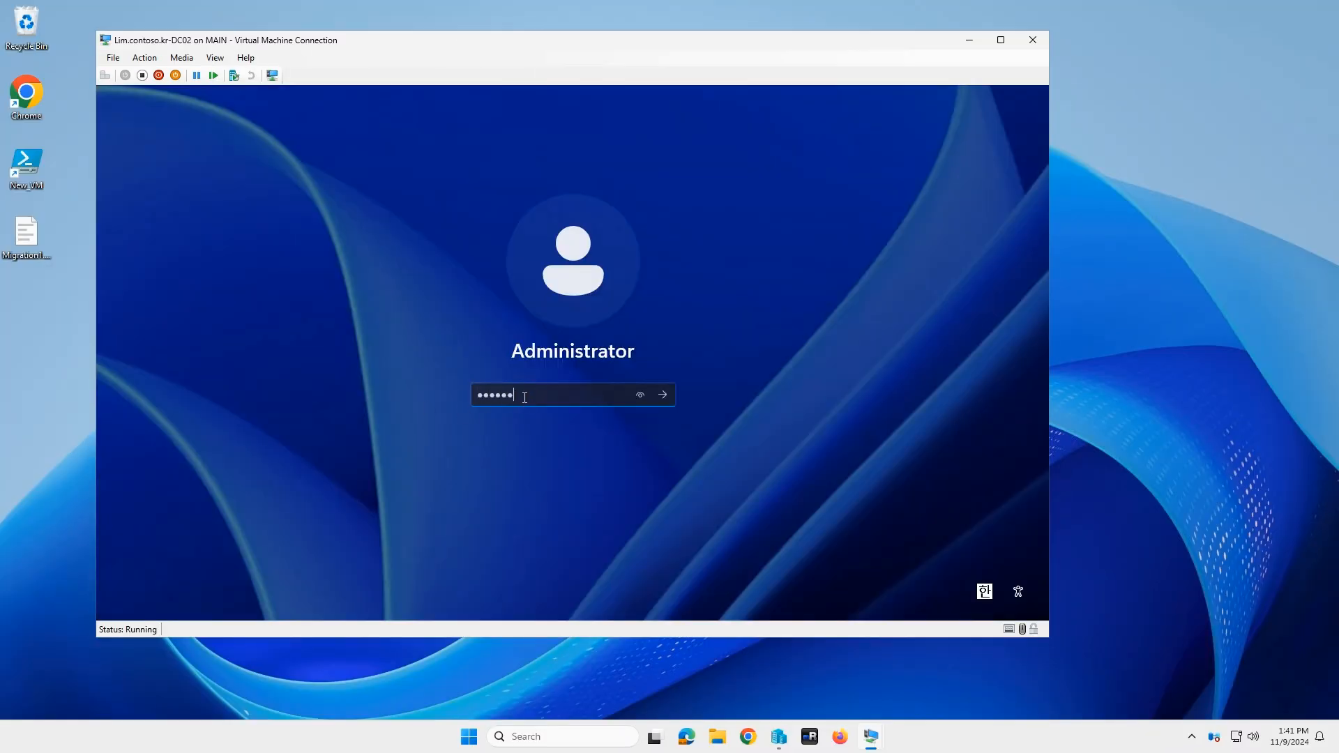
pyautogui.press('Return')
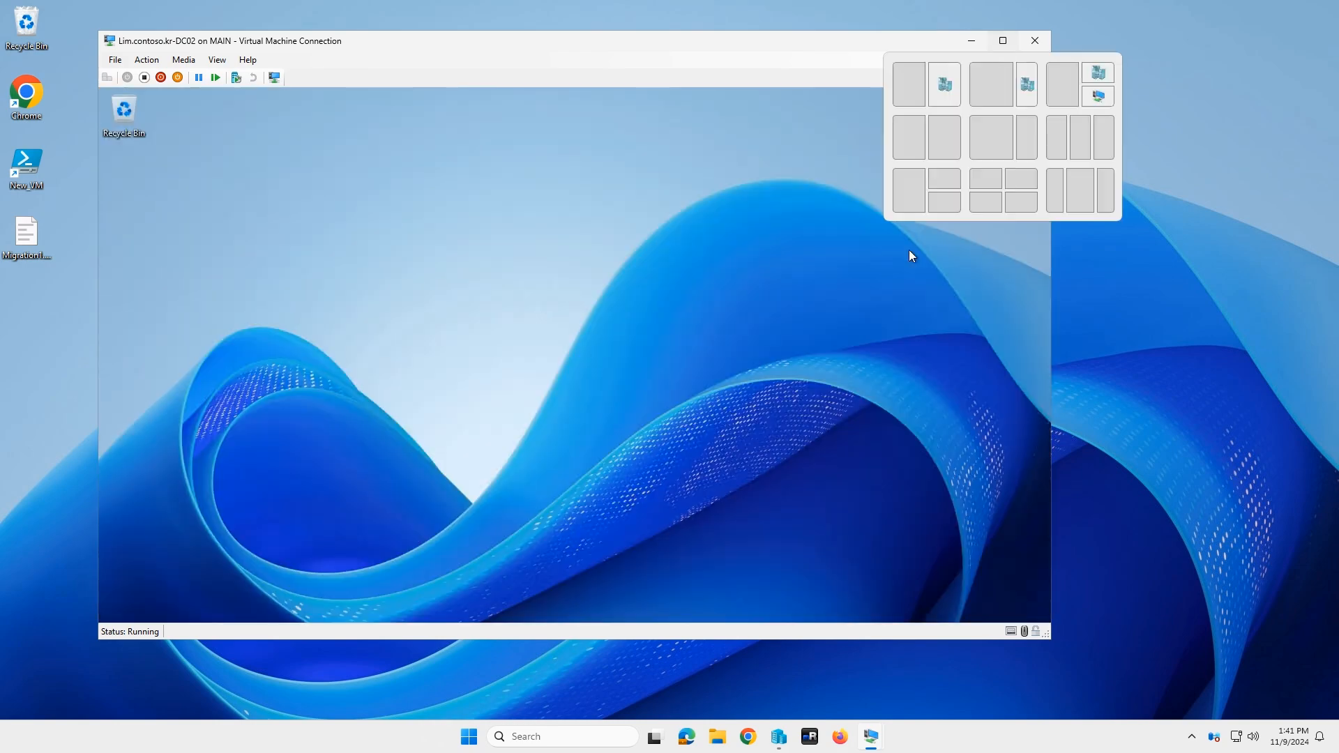
pyautogui.click(1003, 41)
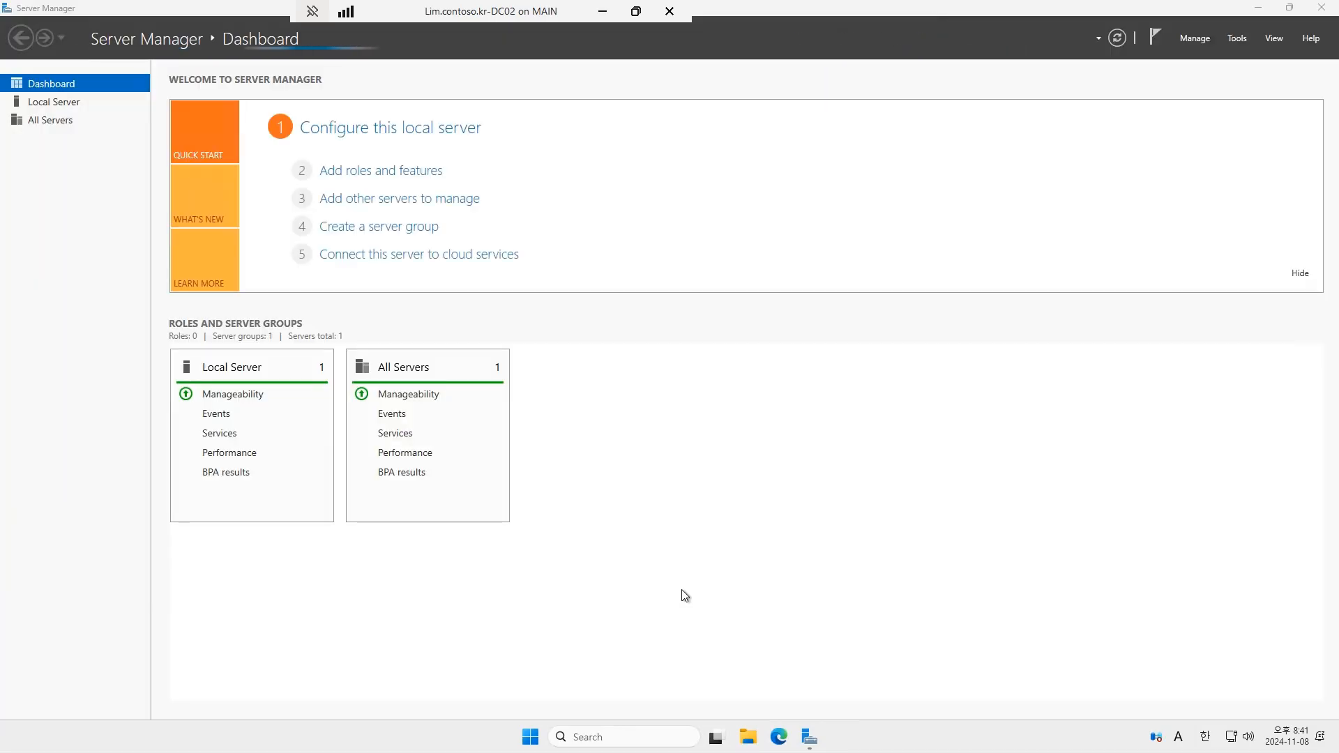
pyautogui.click(54, 101)
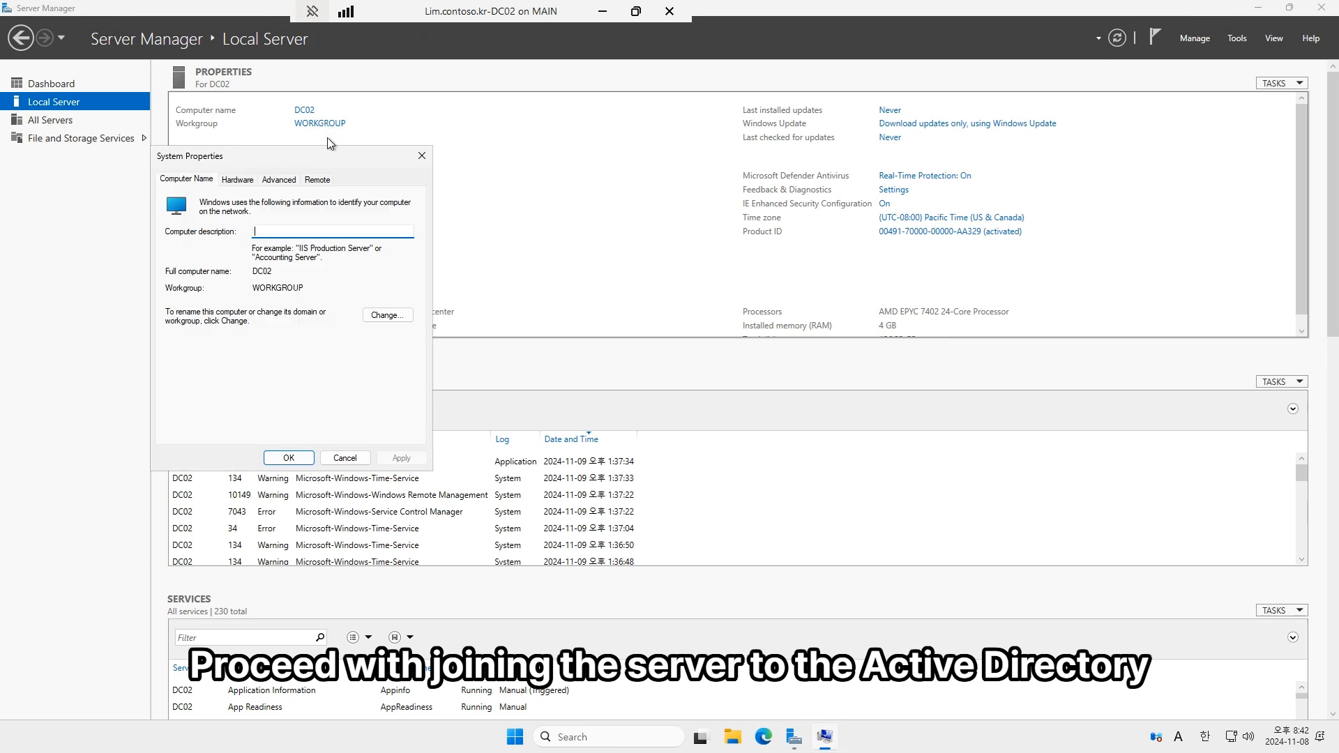
# Step: Join DC02 to the corp.contoso.kr domain using domain administrator credentials
pyautogui.click(387, 316)
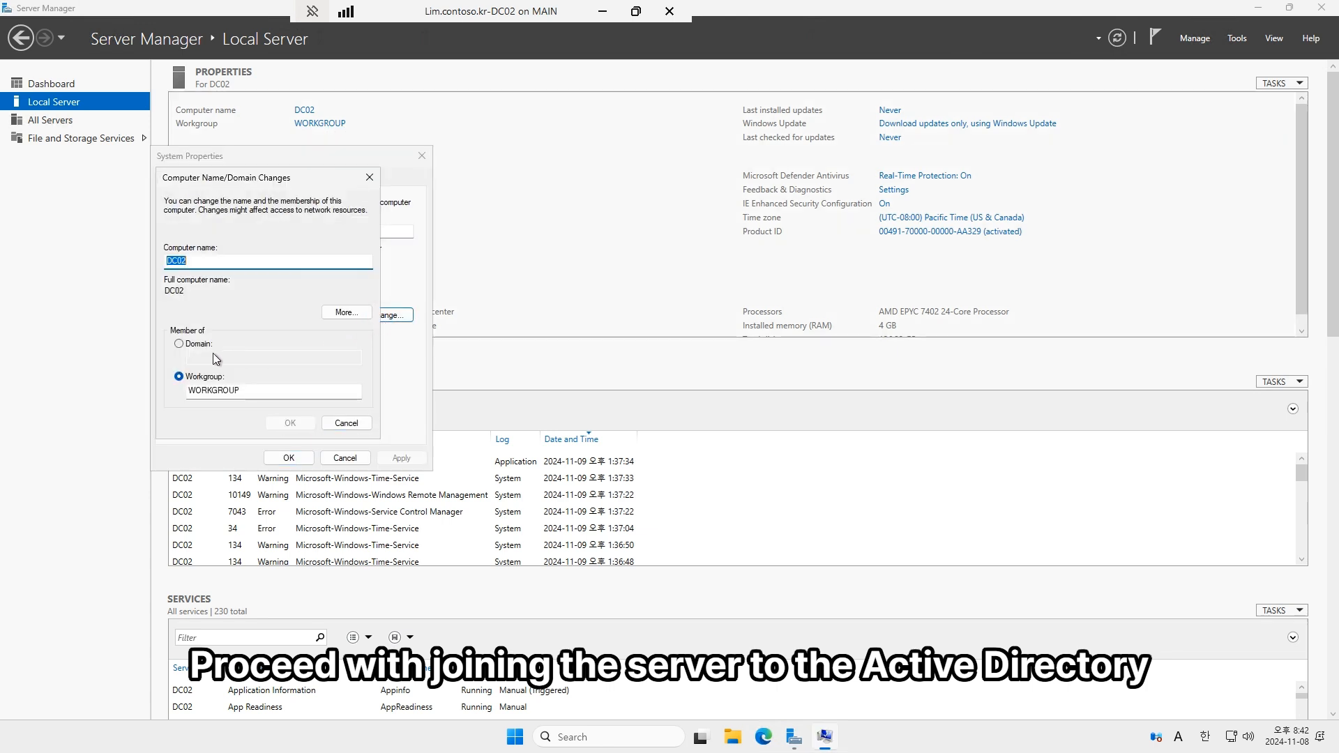
pyautogui.click(179, 343)
pyautogui.click(212, 361)
pyautogui.write('c')
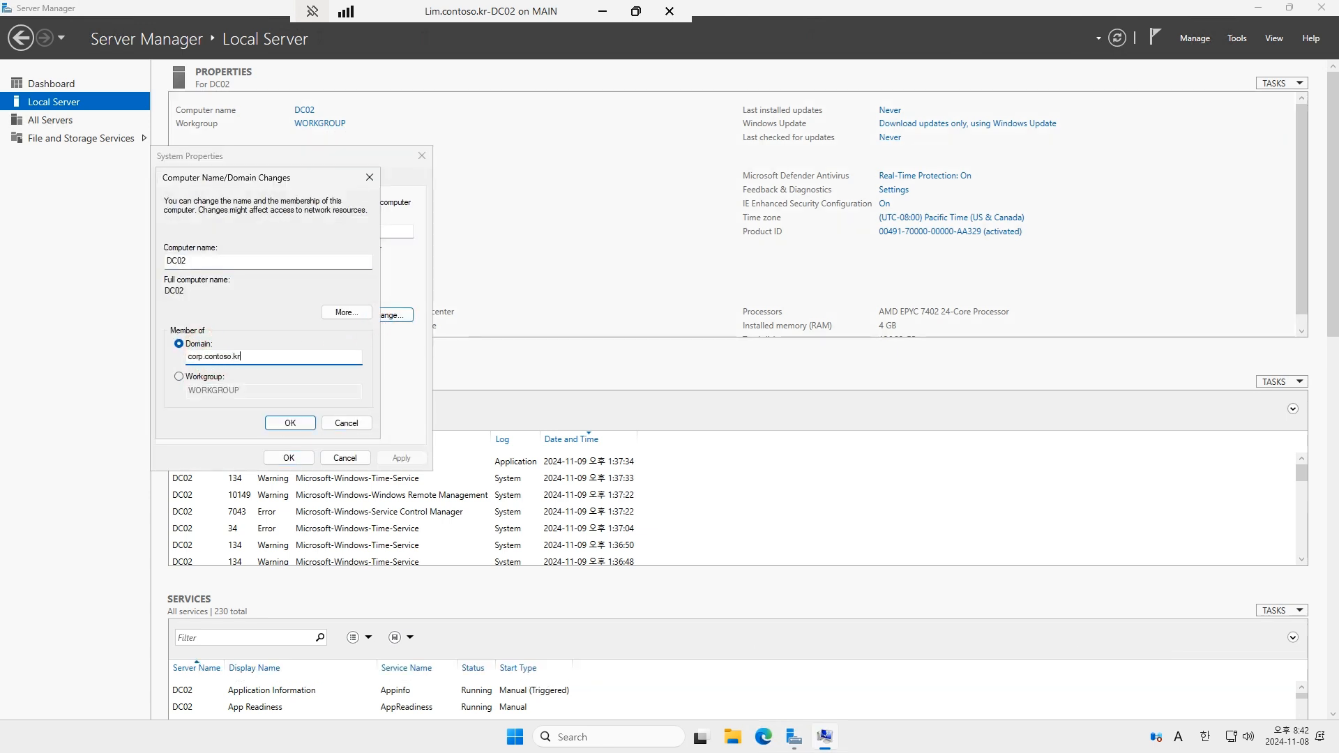
pyautogui.write('orp.contoso.kr')
pyautogui.press('Return')
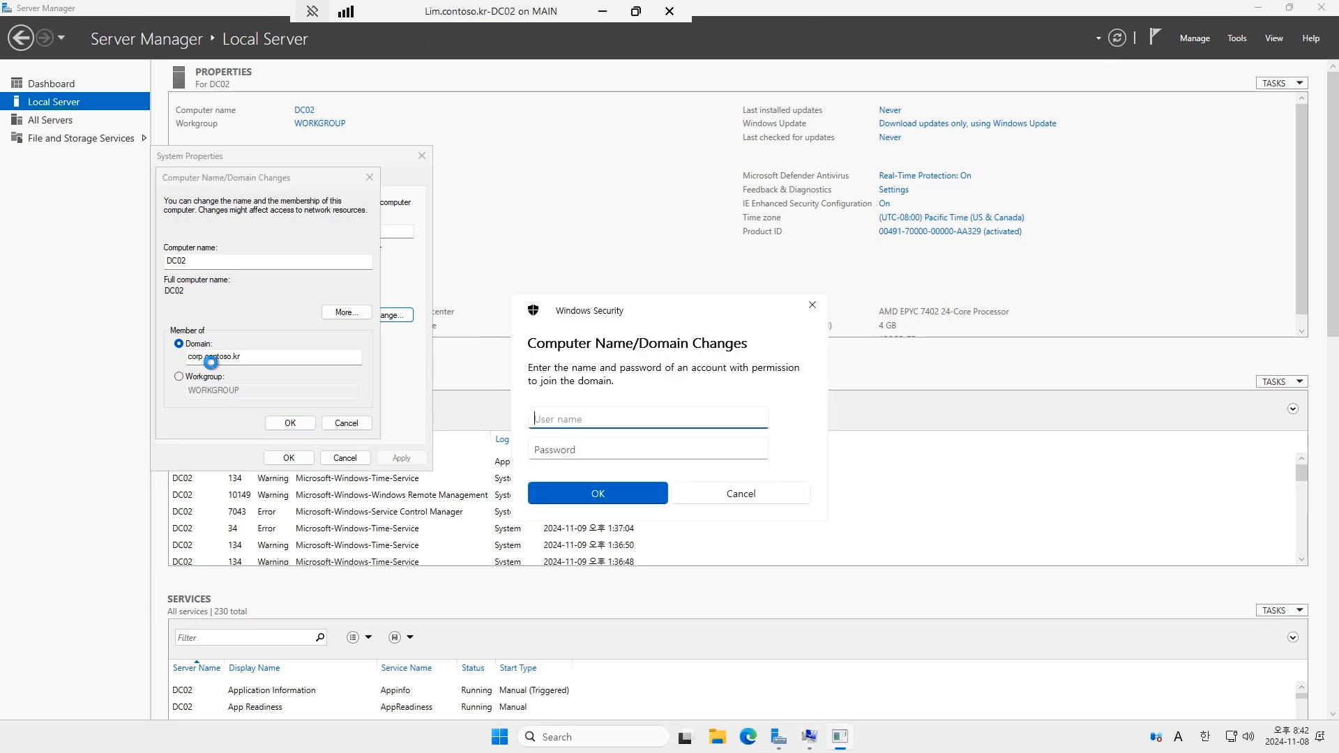
pyautogui.write('corp₩lim')
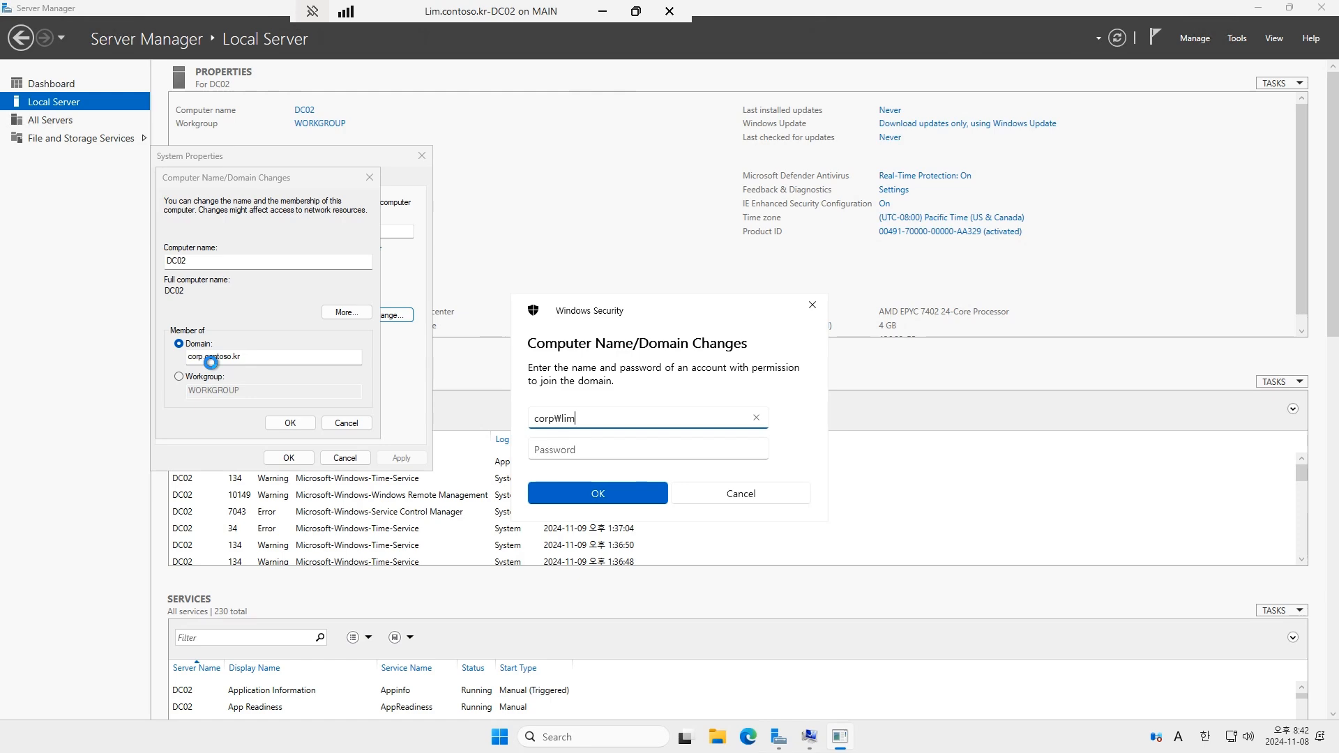
pyautogui.press('Tab')
pyautogui.write('●●●●●●●●●●')
pyautogui.press('Return')
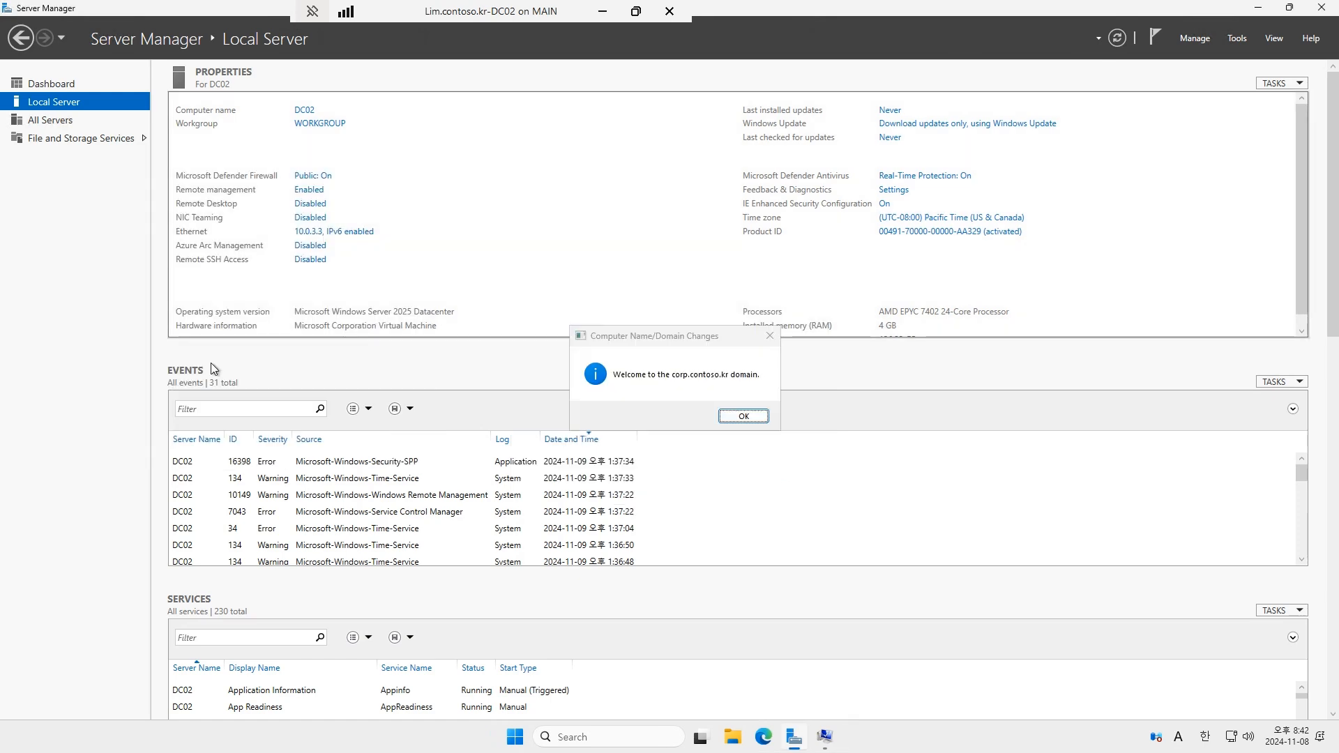
# Step: Acknowledge the welcome, restart DC02, and sign in with the CORP domain user account
pyautogui.click(744, 416)
pyautogui.click(754, 383)
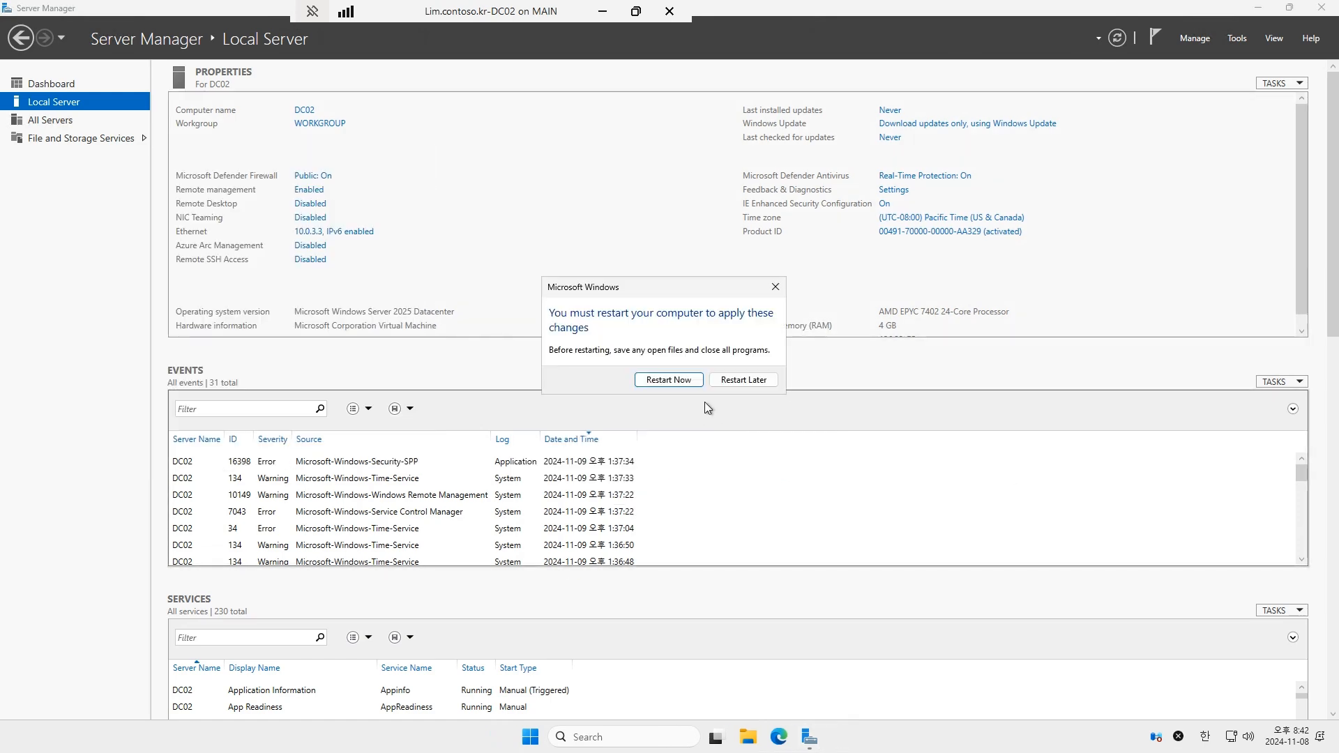
pyautogui.click(666, 380)
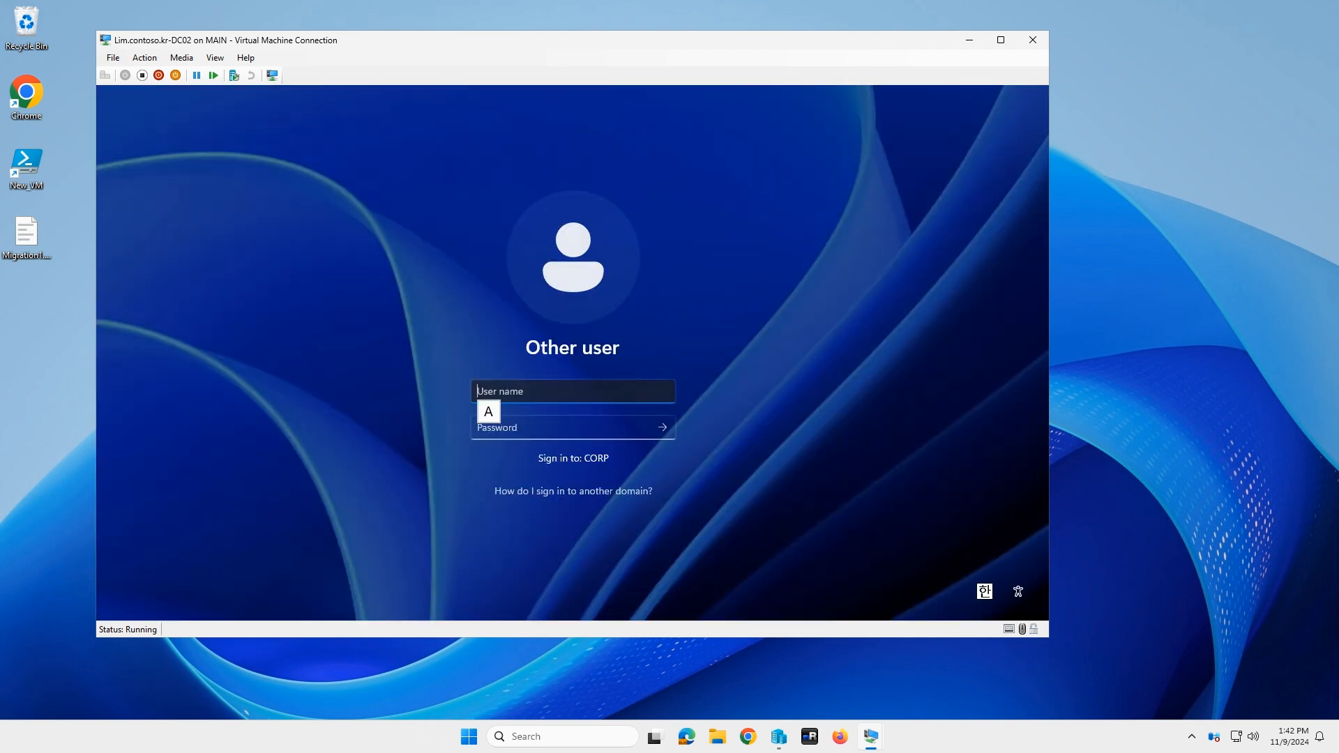
pyautogui.click(529, 392)
pyautogui.write('lim')
pyautogui.press('Tab')
pyautogui.write('•••••')
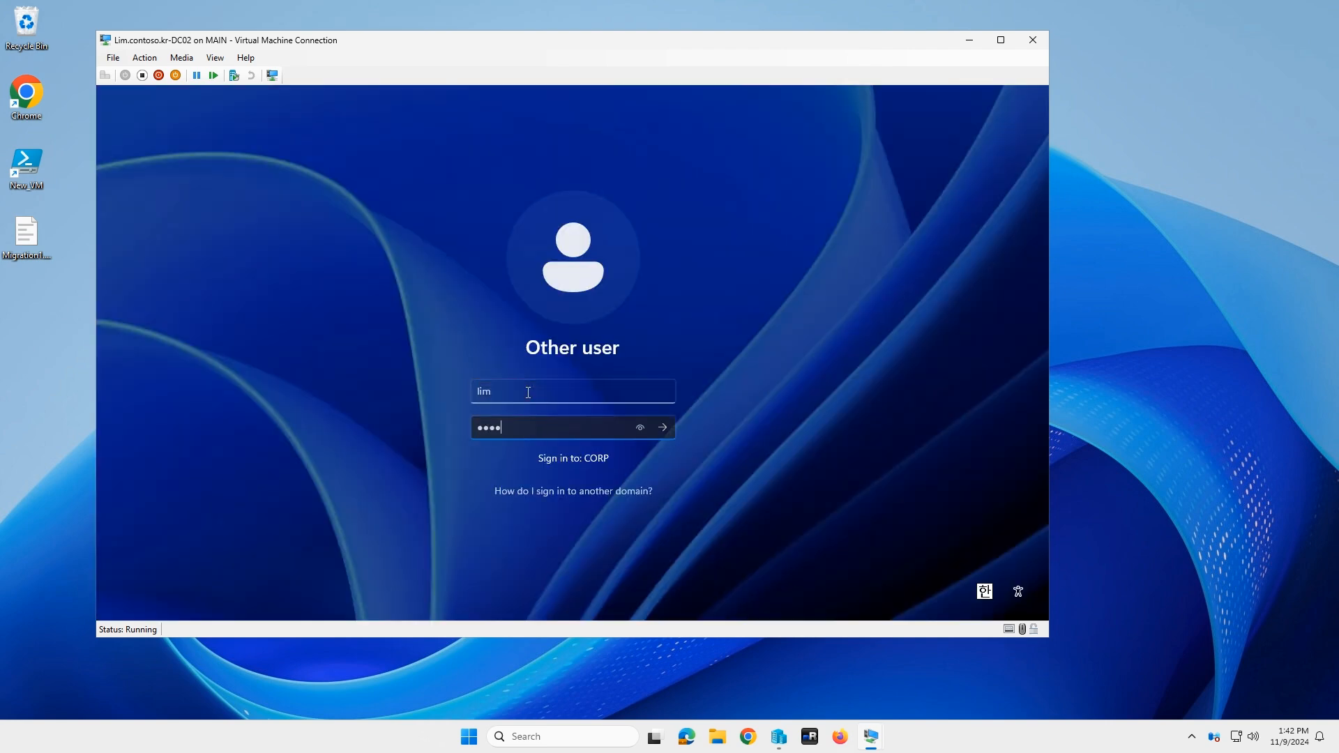
pyautogui.press('Return')
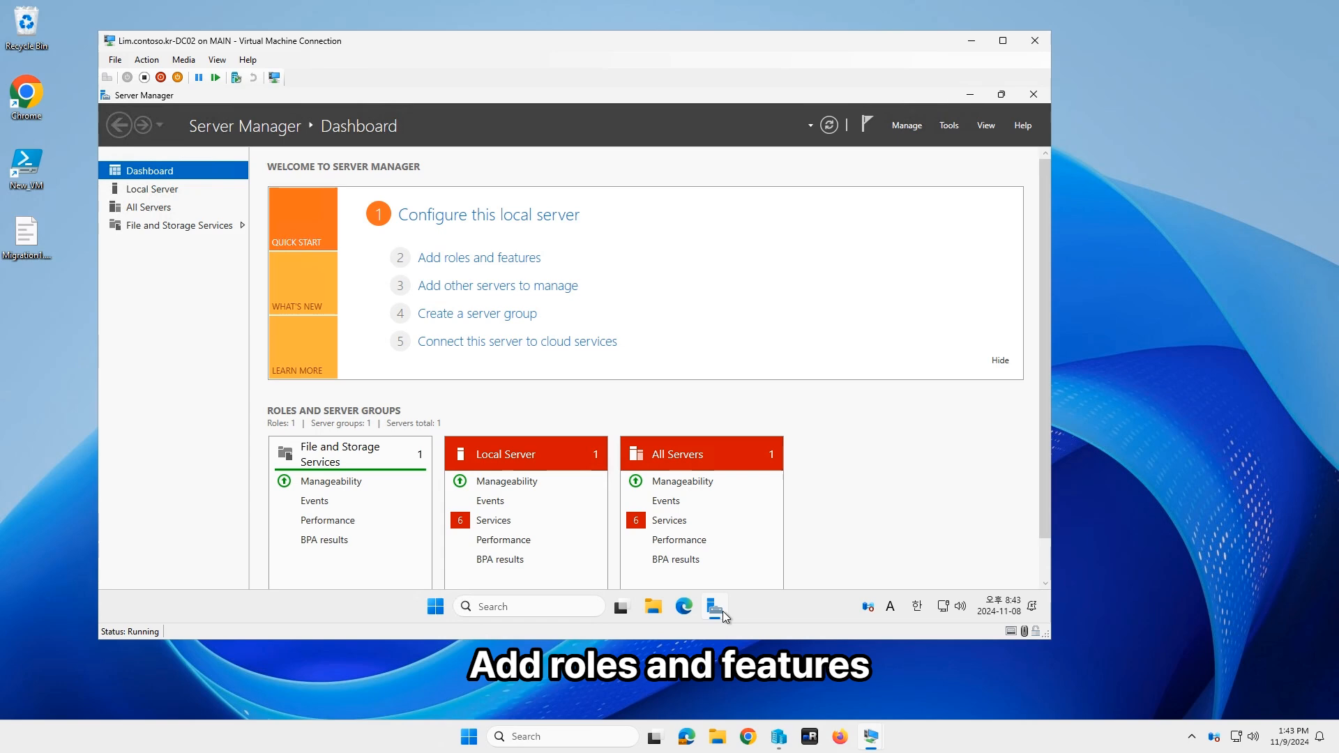
# Step: Install the Active Directory Domain Services role and its required features on DC02
pyautogui.click(446, 259)
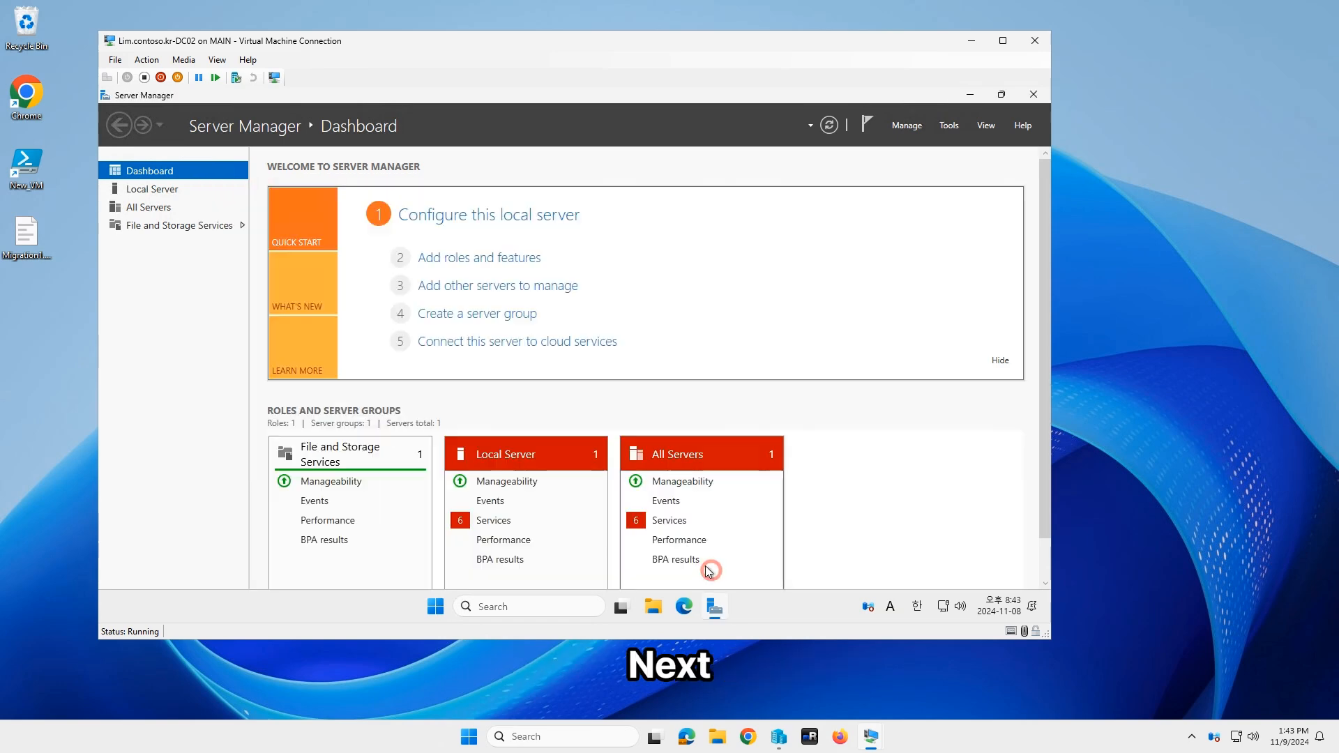
pyautogui.click(497, 259)
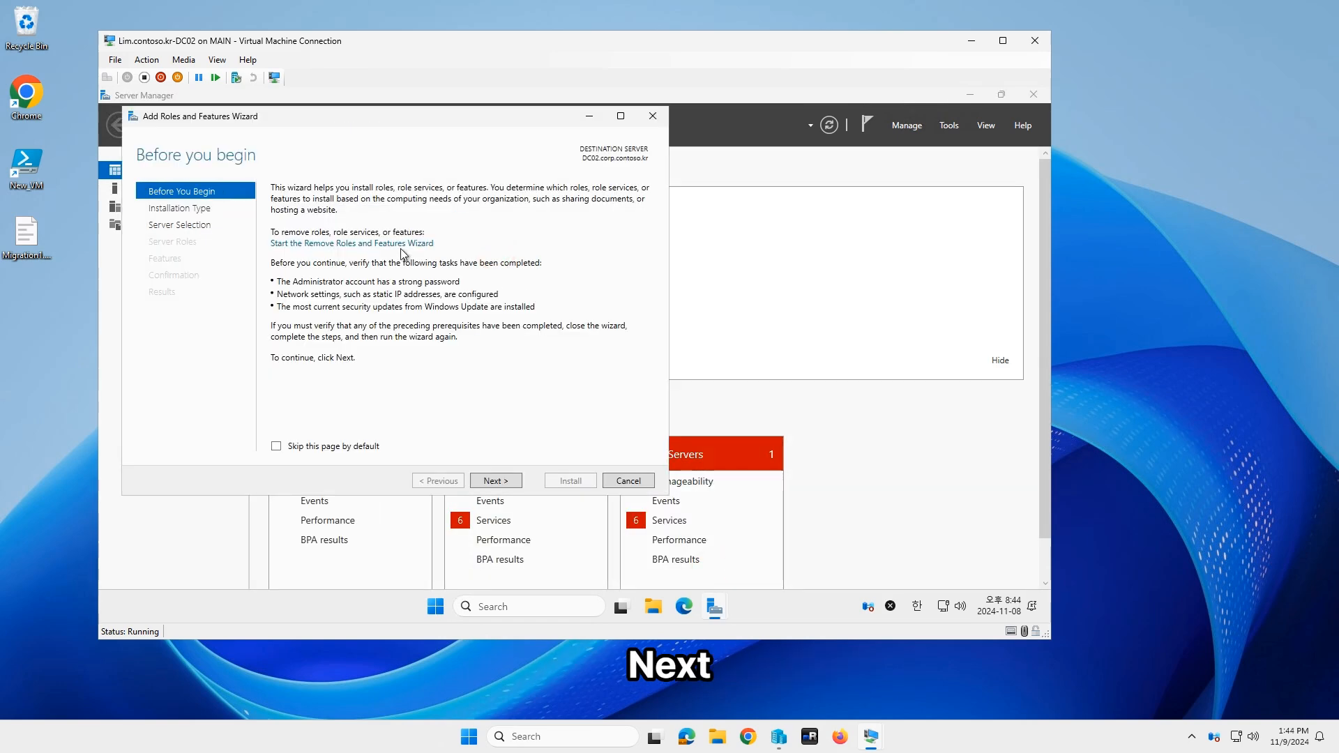
pyautogui.click(492, 481)
pyautogui.click(492, 481)
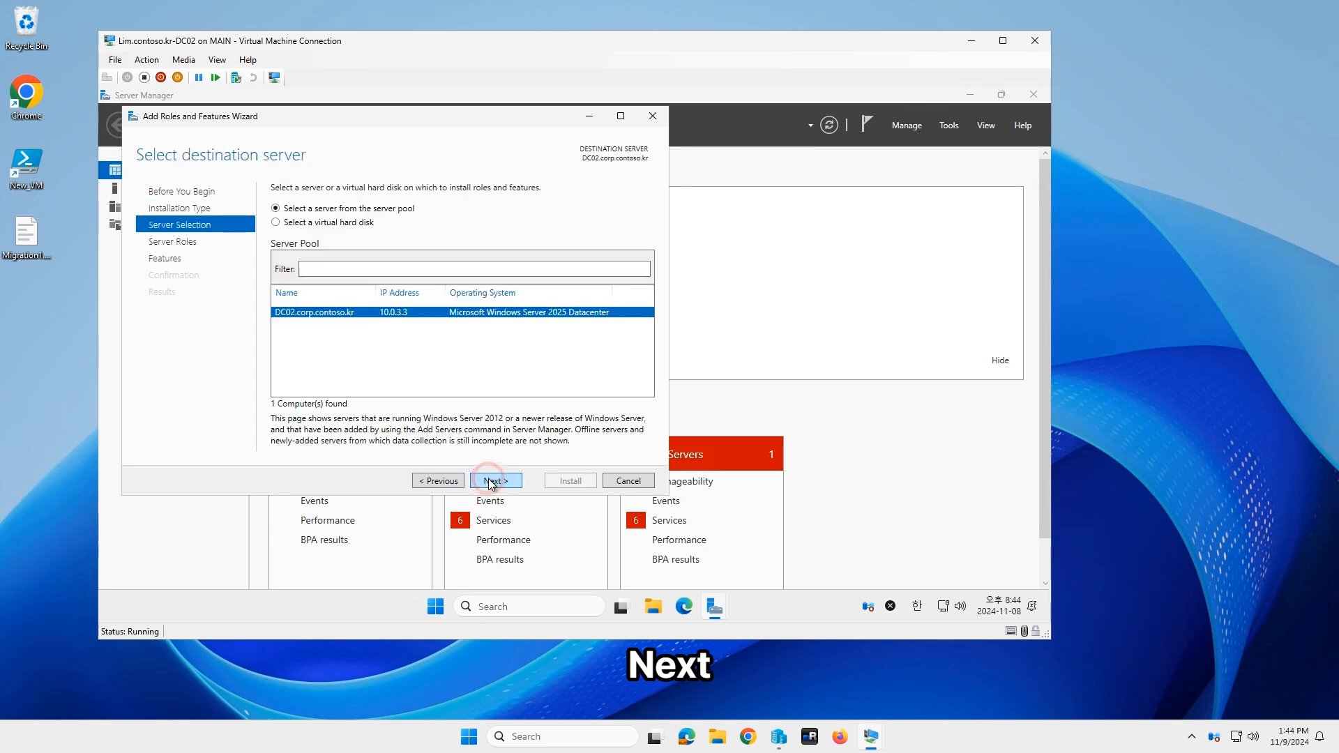
pyautogui.click(492, 481)
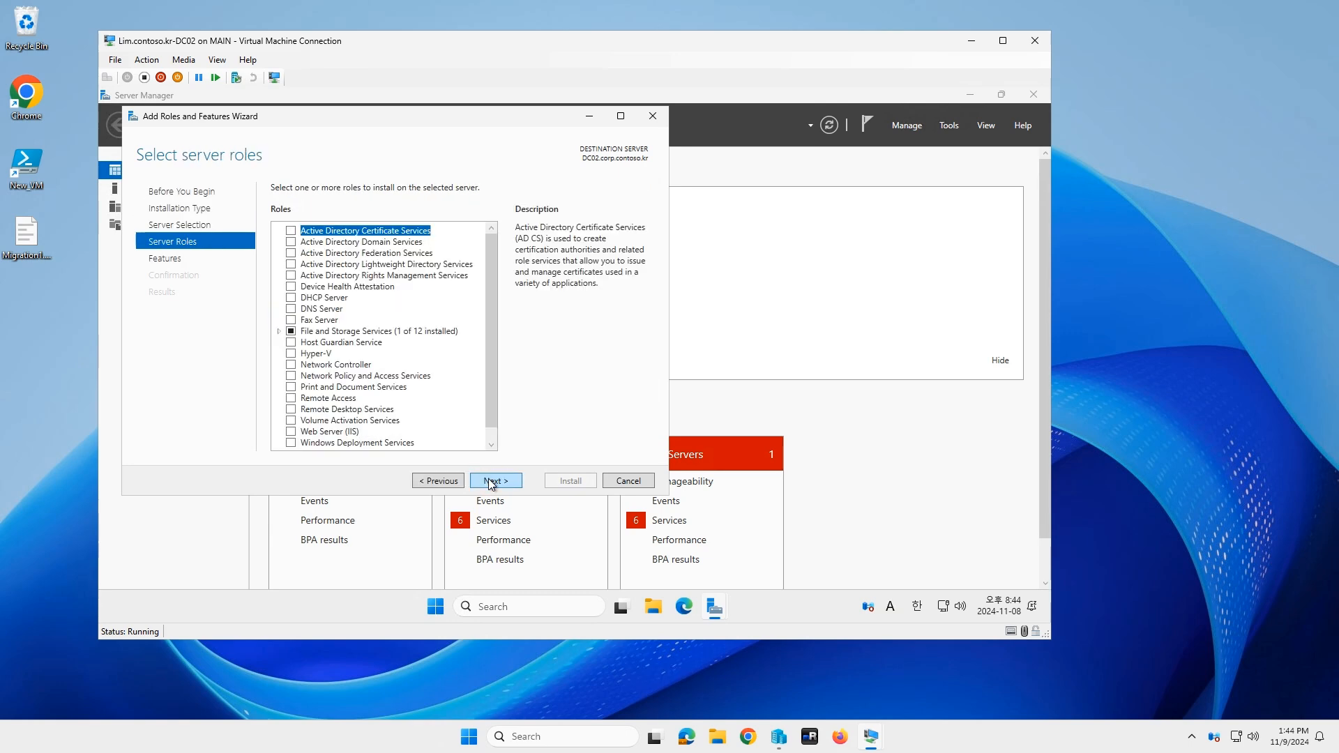
pyautogui.click(291, 242)
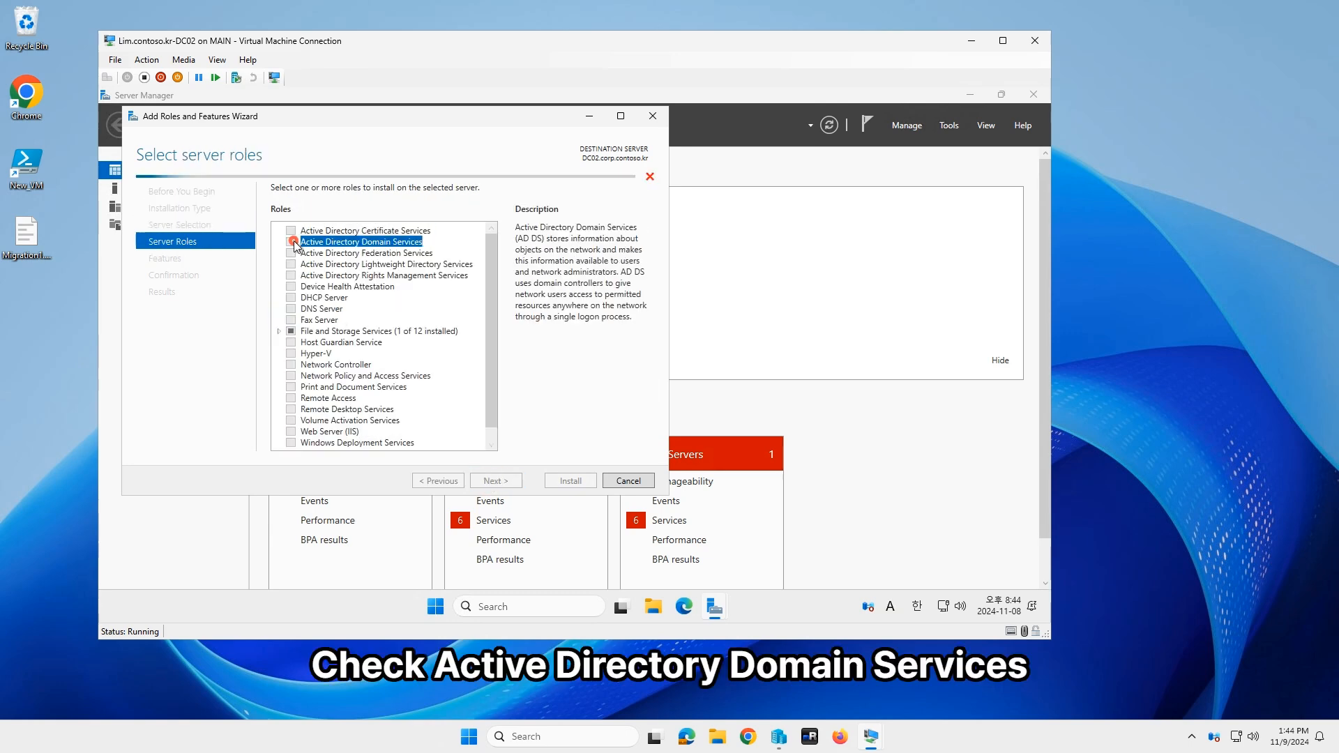
pyautogui.click(454, 426)
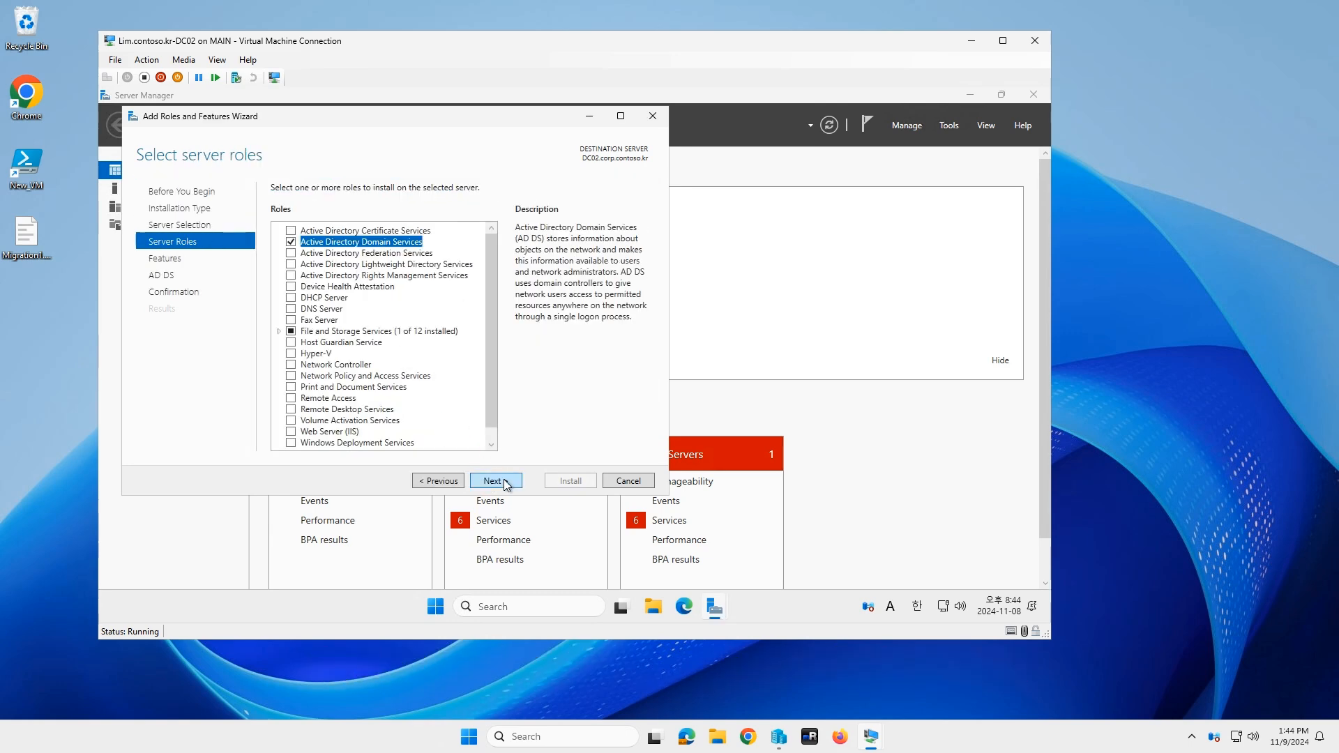
pyautogui.click(496, 480)
pyautogui.click(496, 481)
pyautogui.click(496, 481)
pyautogui.click(562, 482)
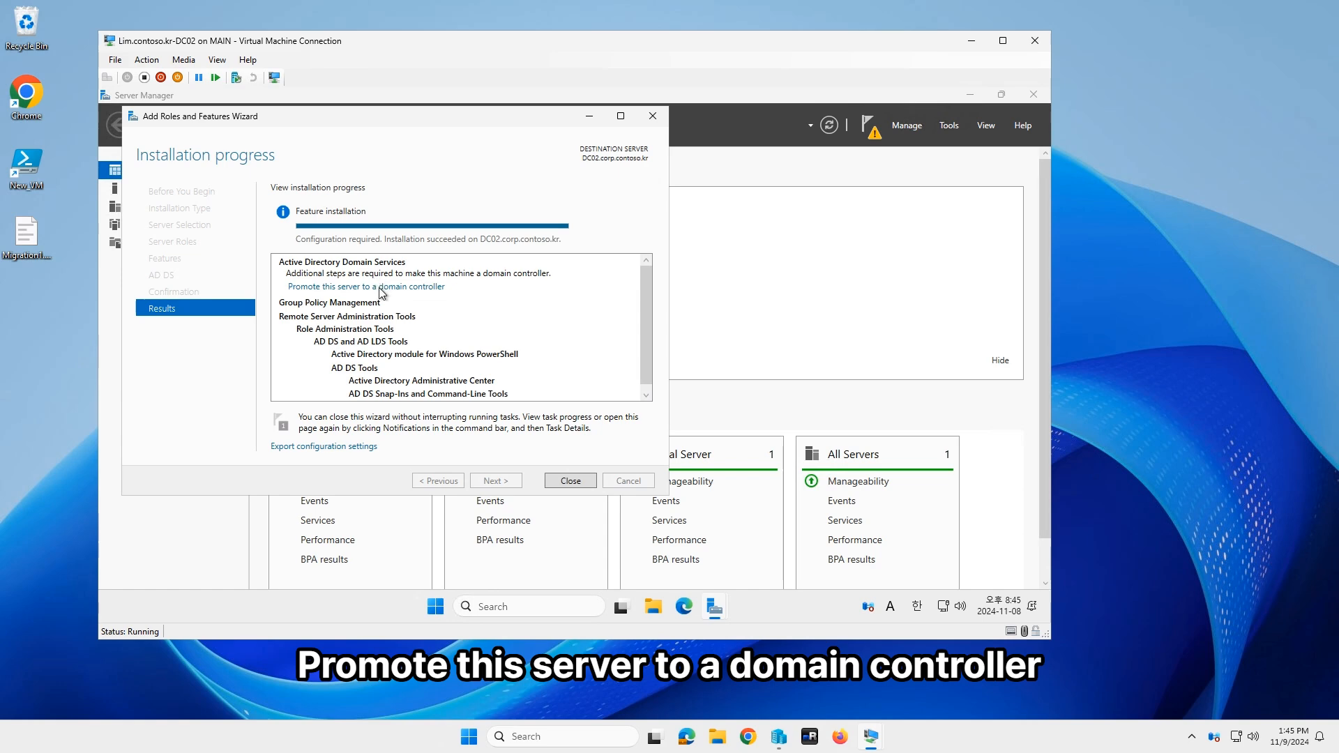
pyautogui.click(380, 288)
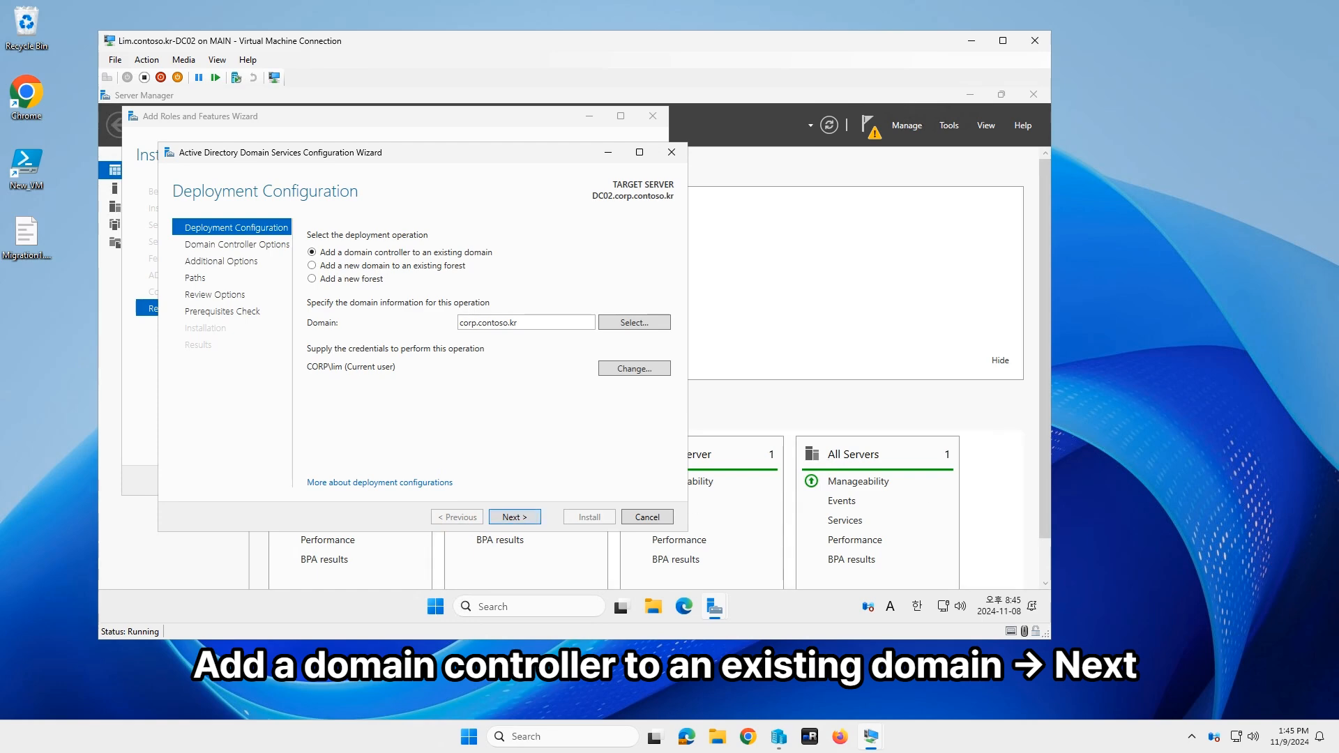
# Step: Add DC02 to the existing domain in site HQ and enter the DSRM password twice
pyautogui.click(524, 515)
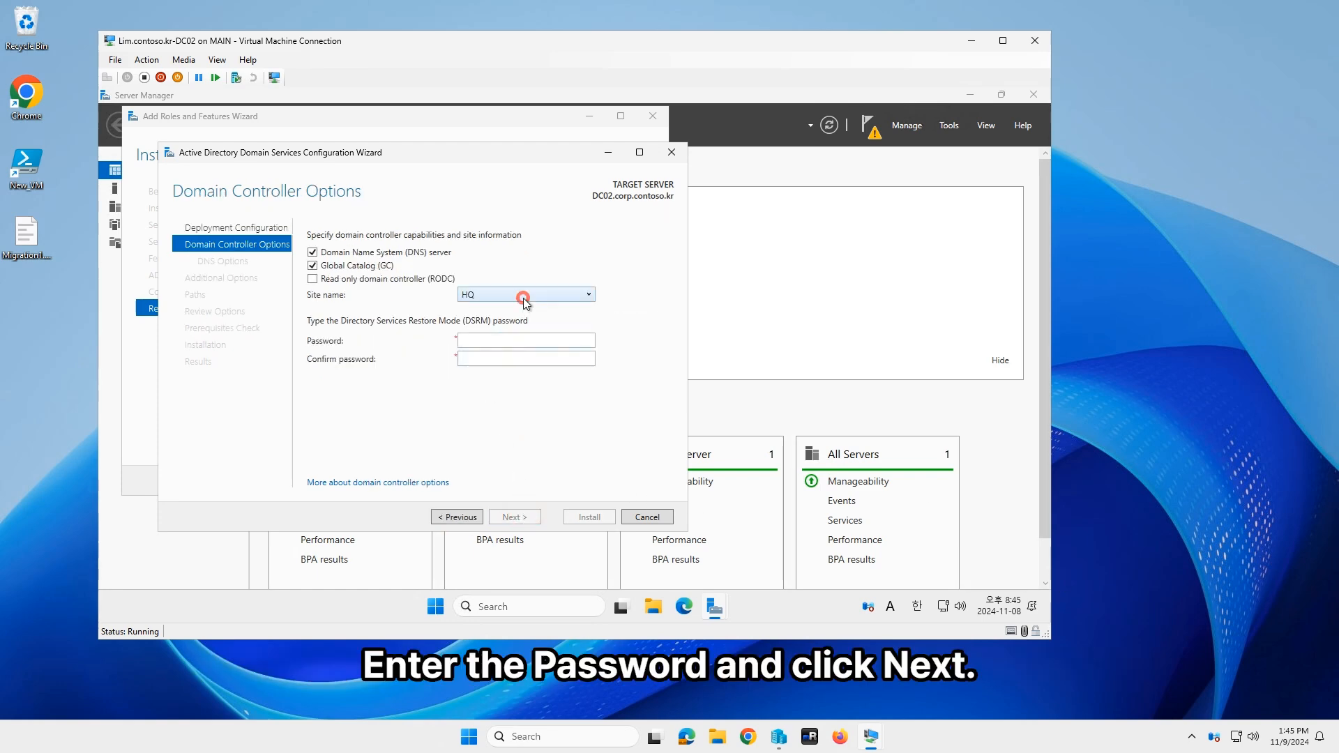
pyautogui.click(524, 300)
pyautogui.click(525, 300)
pyautogui.click(494, 341)
pyautogui.write('P@ssw0rd12')
pyautogui.press('Tab')
pyautogui.write('P@ssw0rd12')
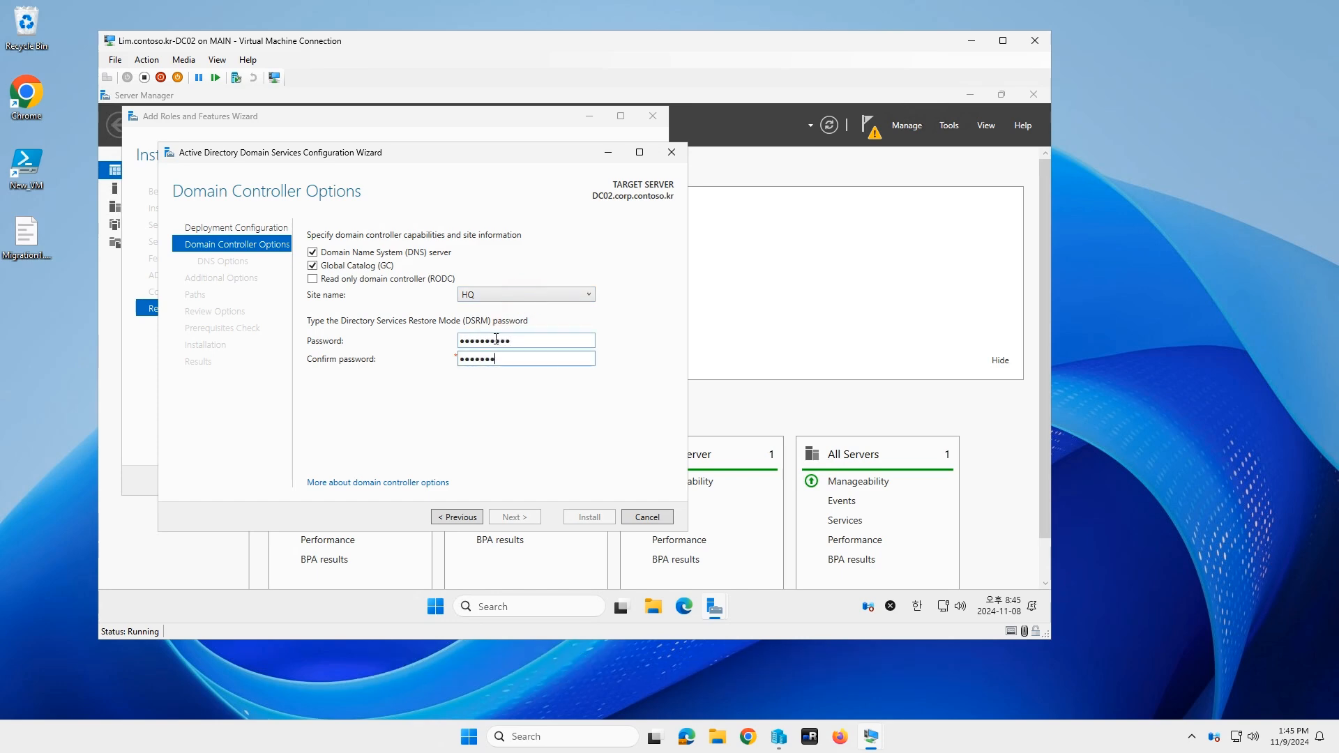
# Step: Accept default DNS, options and folder paths, install the domain controller, and dismiss the sign-out notice
pyautogui.click(524, 517)
pyautogui.click(525, 517)
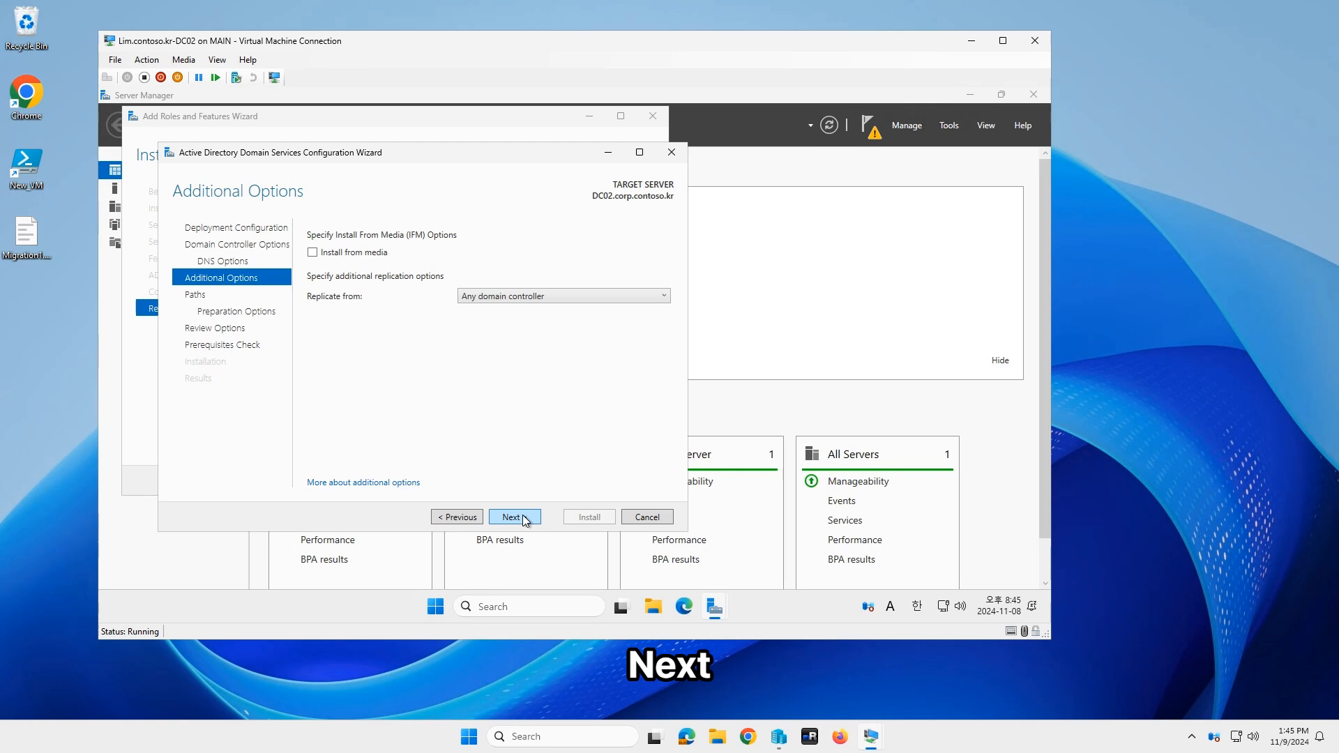
pyautogui.click(524, 518)
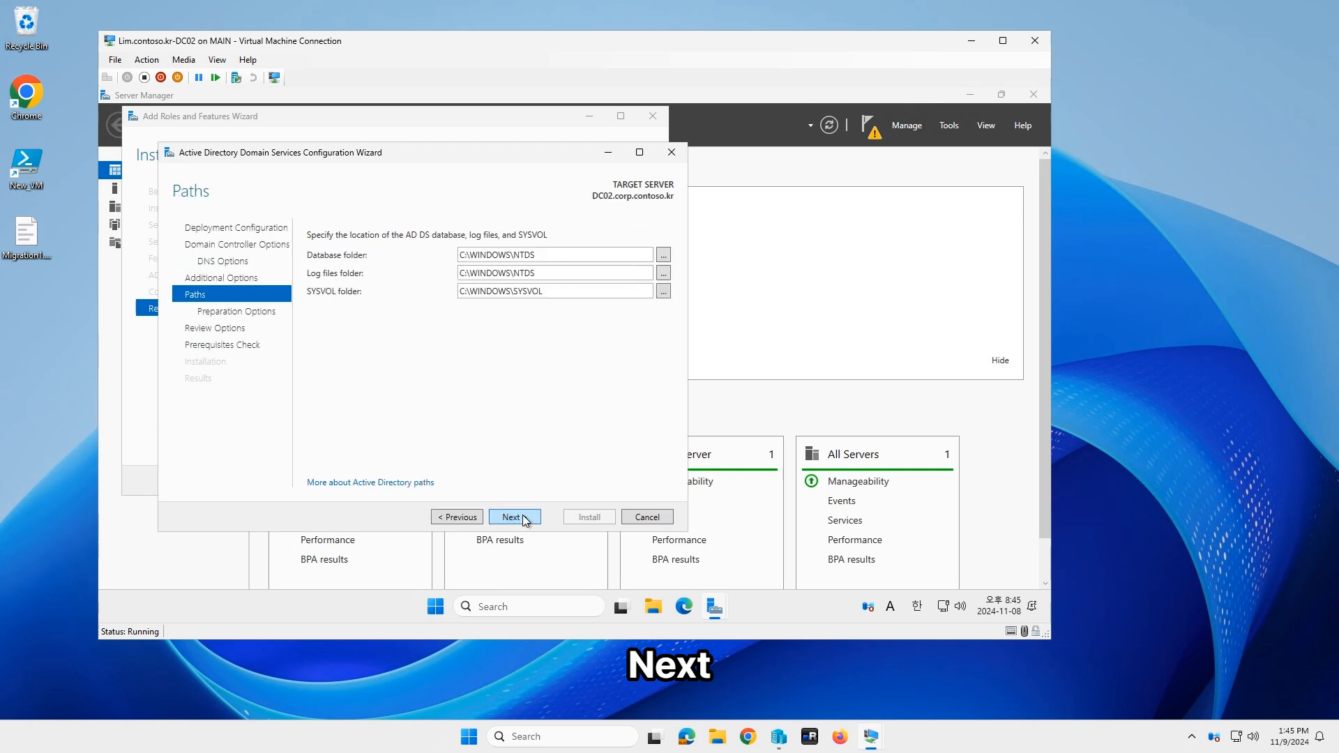
pyautogui.click(525, 517)
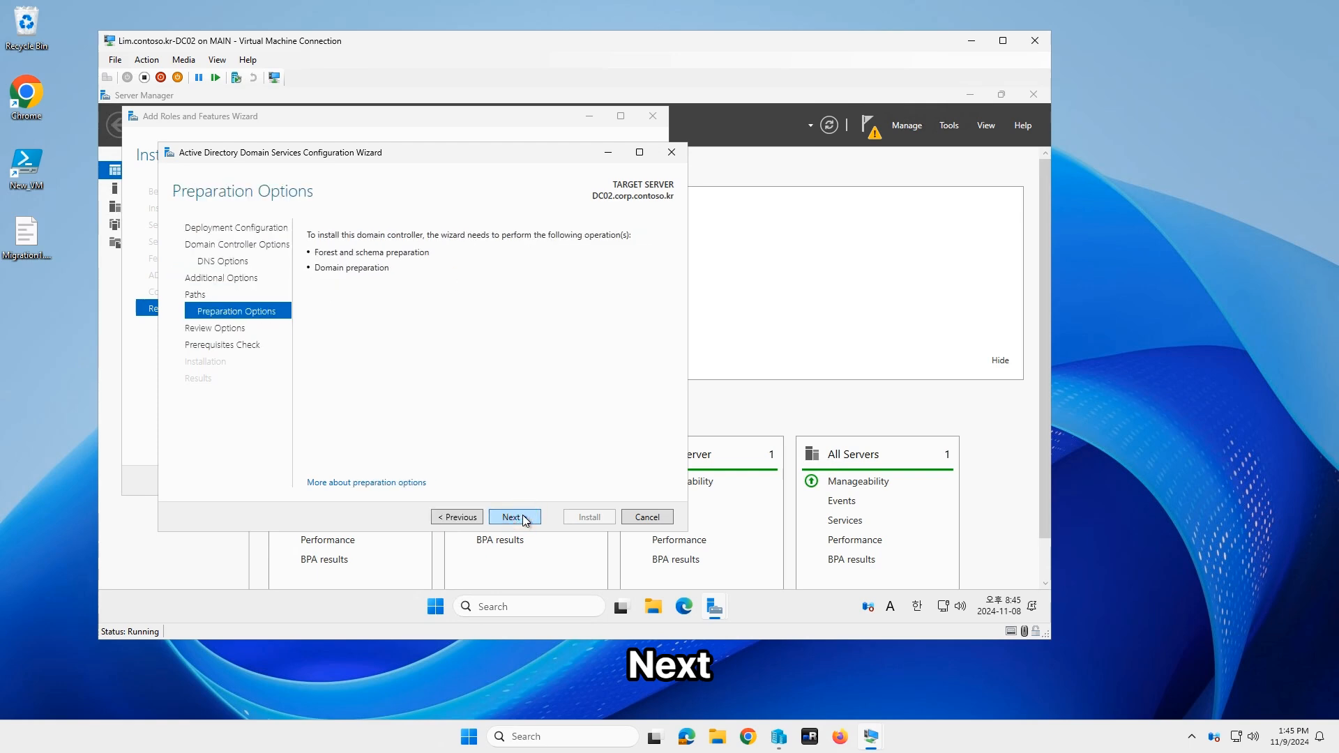
pyautogui.click(525, 517)
pyautogui.click(525, 518)
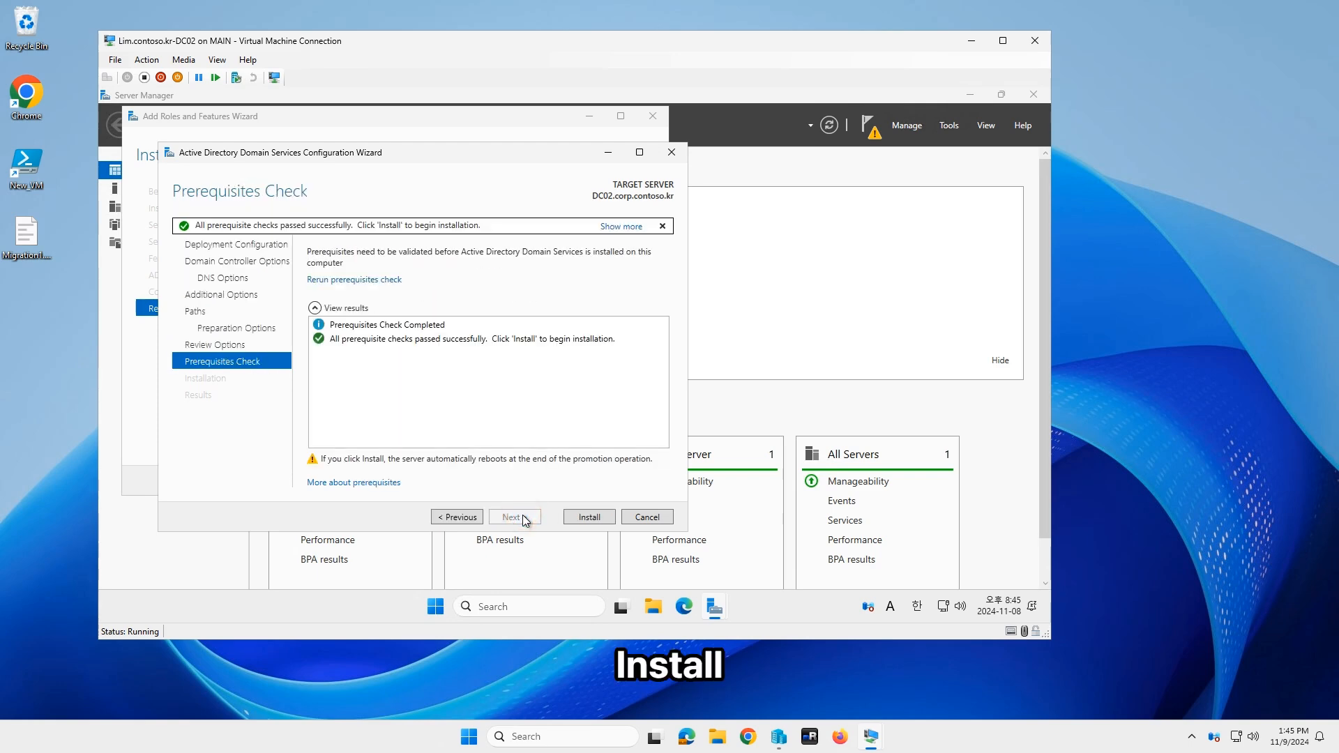
pyautogui.click(598, 519)
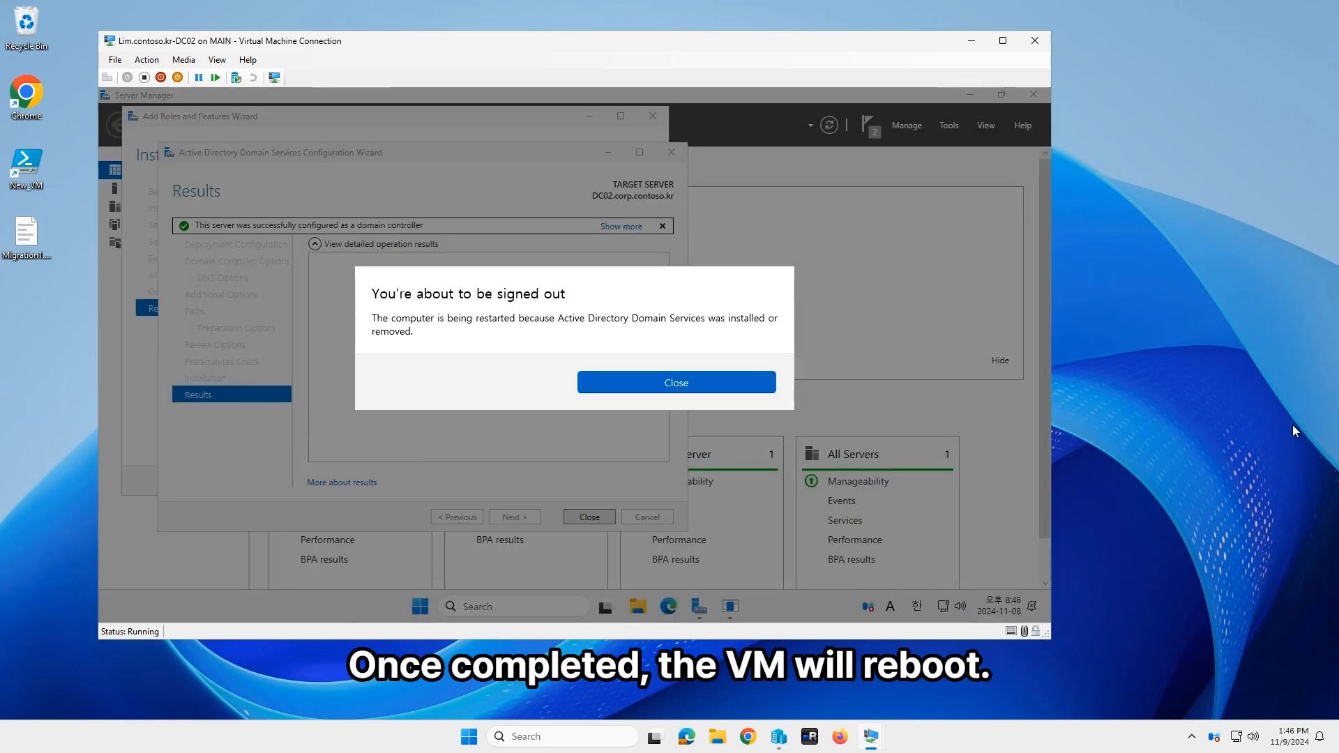
pyautogui.click(648, 385)
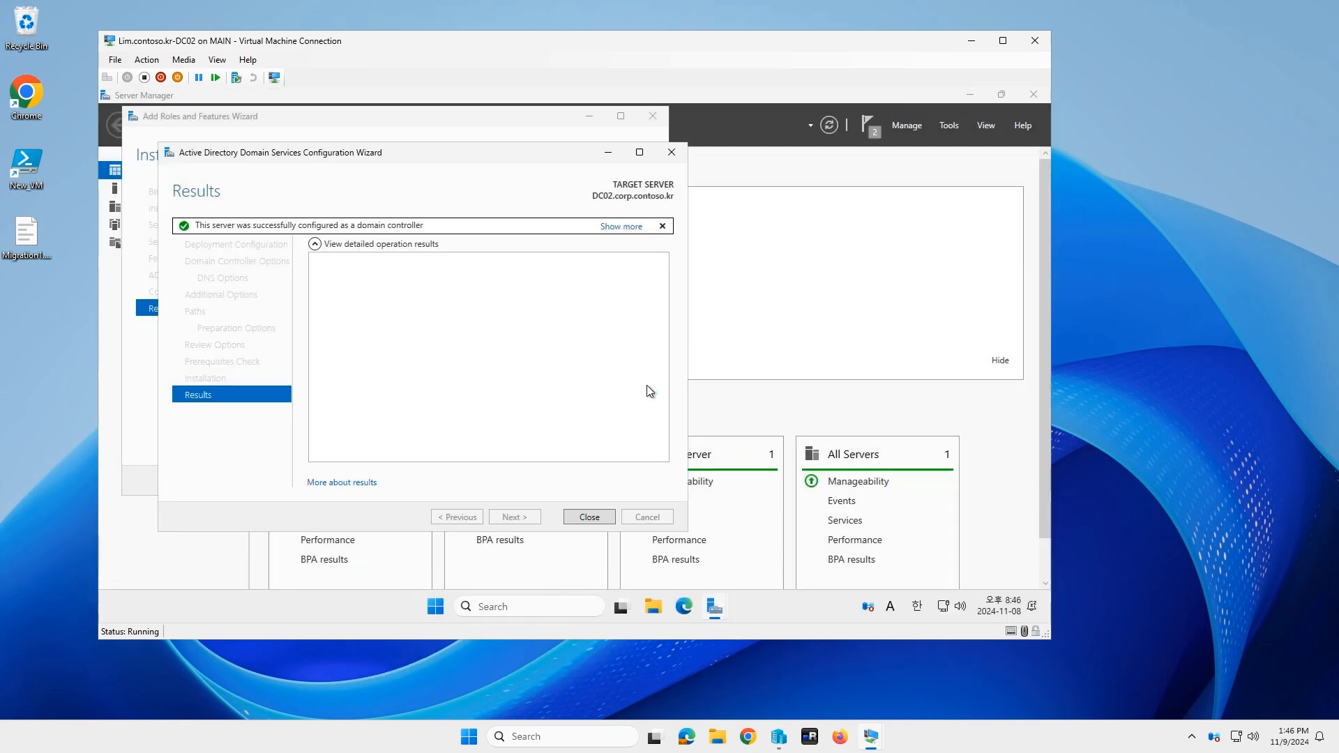
# Step: Close the configuration and roles wizards and let DC02 restart to the CORP sign-in screen
pyautogui.click(585, 515)
pyautogui.click(577, 481)
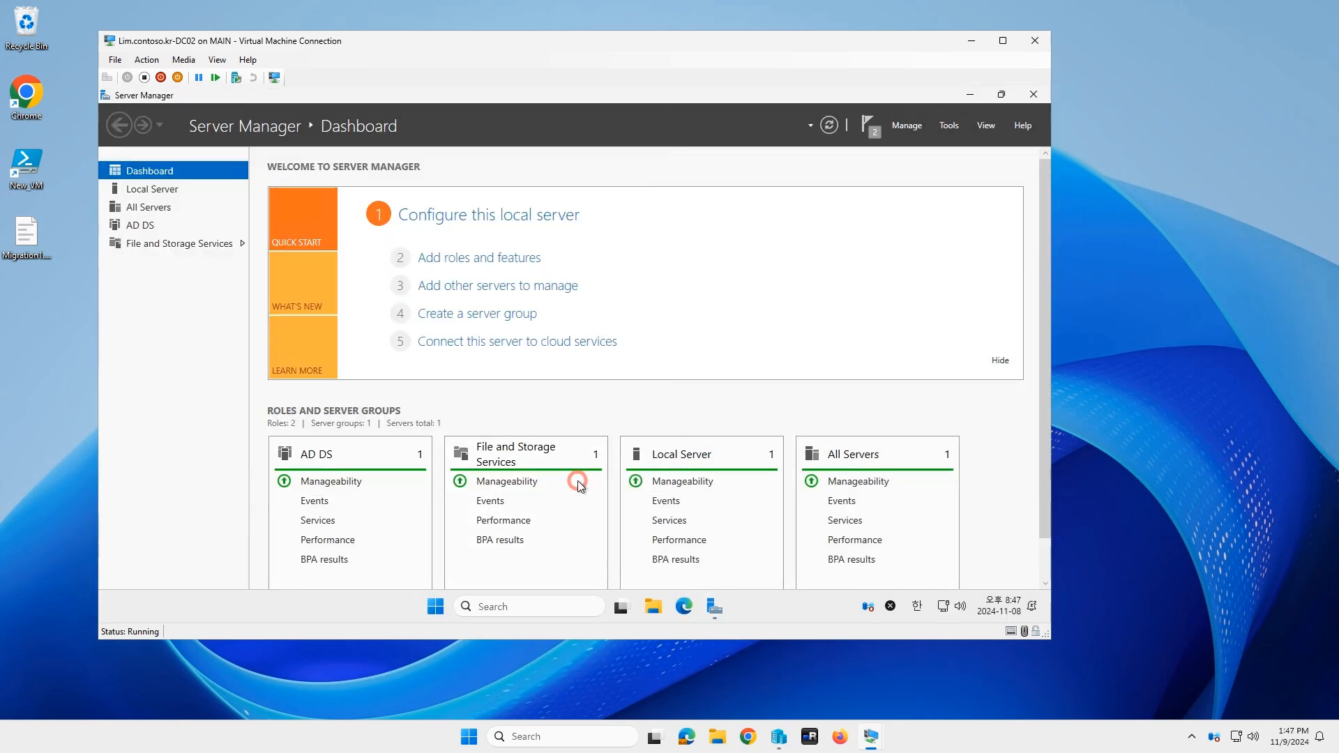
pyautogui.click(718, 611)
pyautogui.click(718, 611)
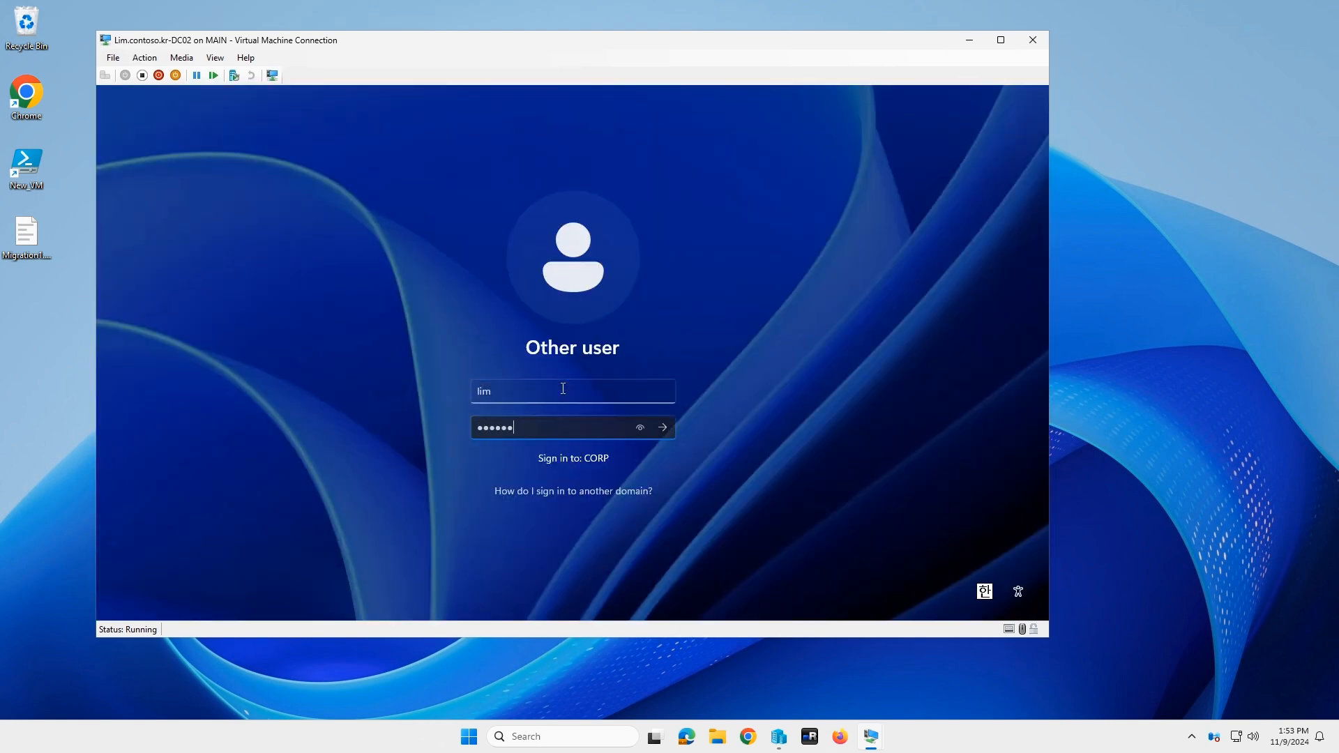
# Step: Sign back in, check the corp.contoso.kr network, and launch Active Directory Users and Computers
pyautogui.press('Return')
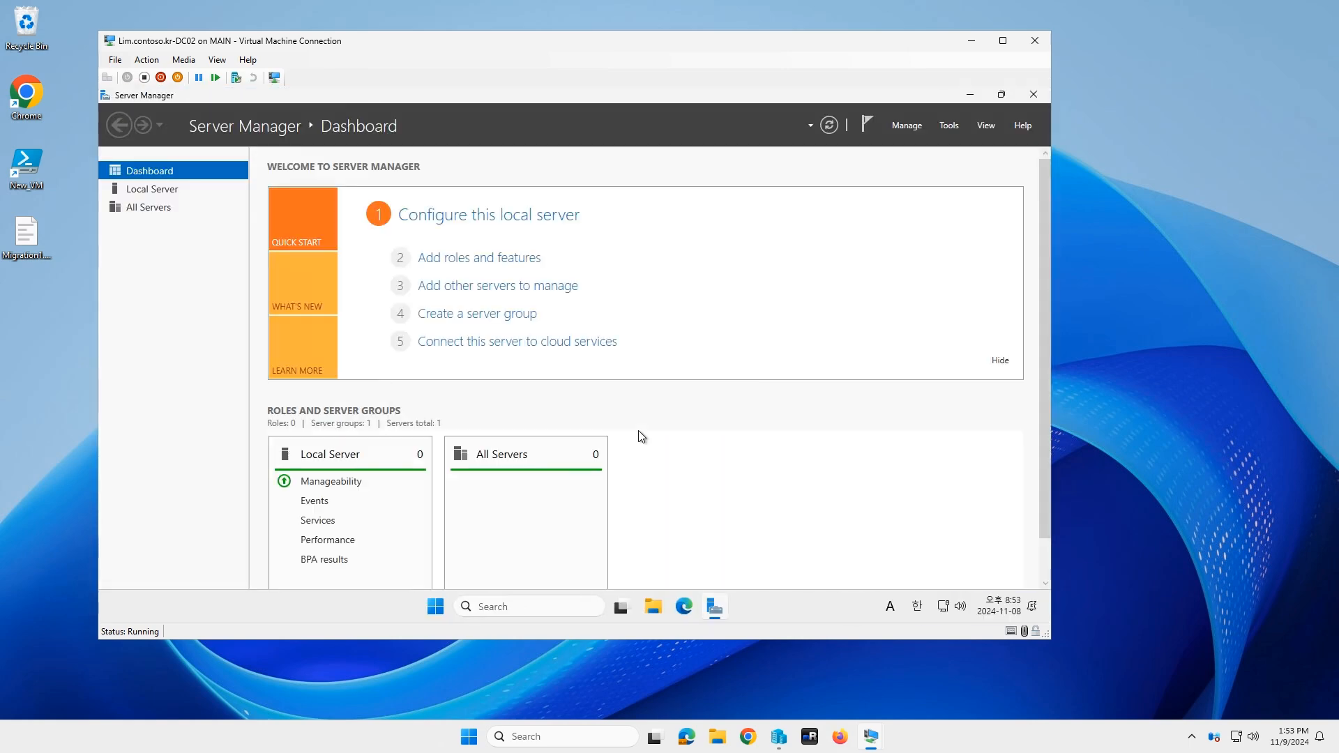
pyautogui.rightClick(943, 612)
pyautogui.click(521, 608)
pyautogui.write('ac')
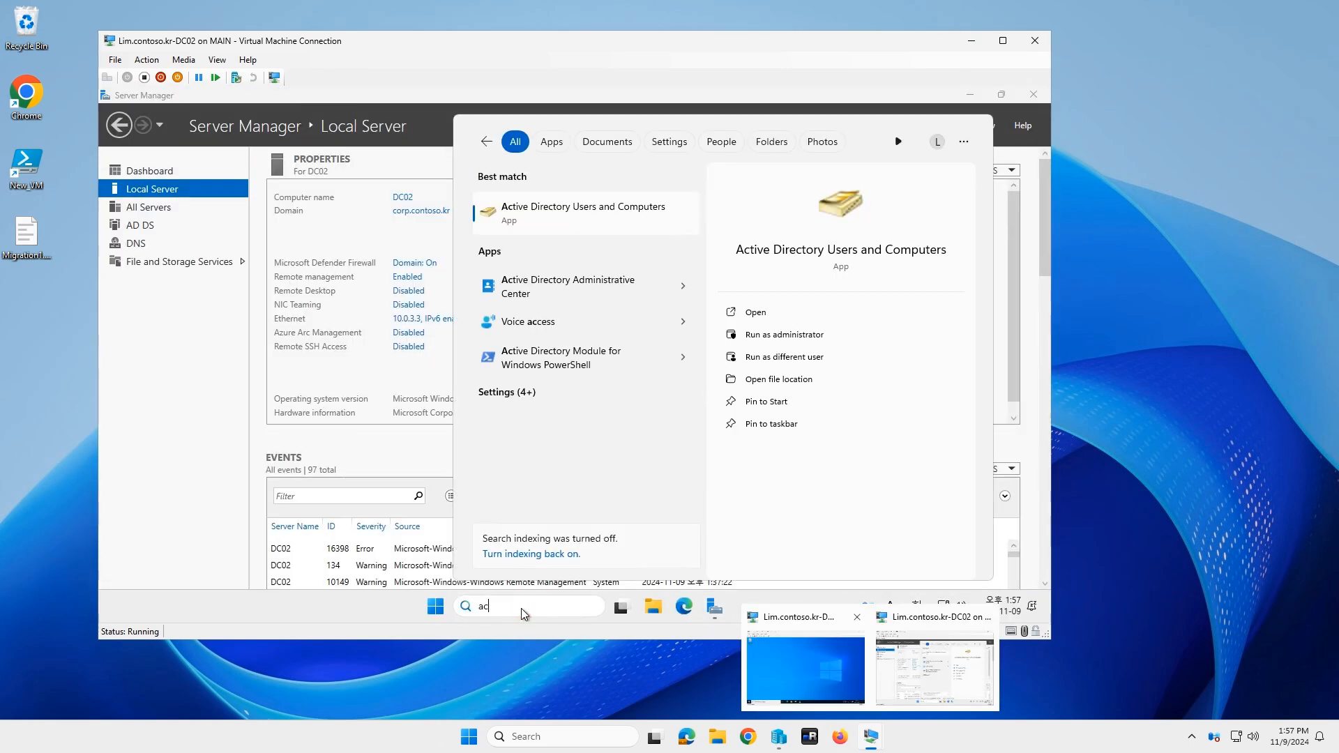
pyautogui.press('Return')
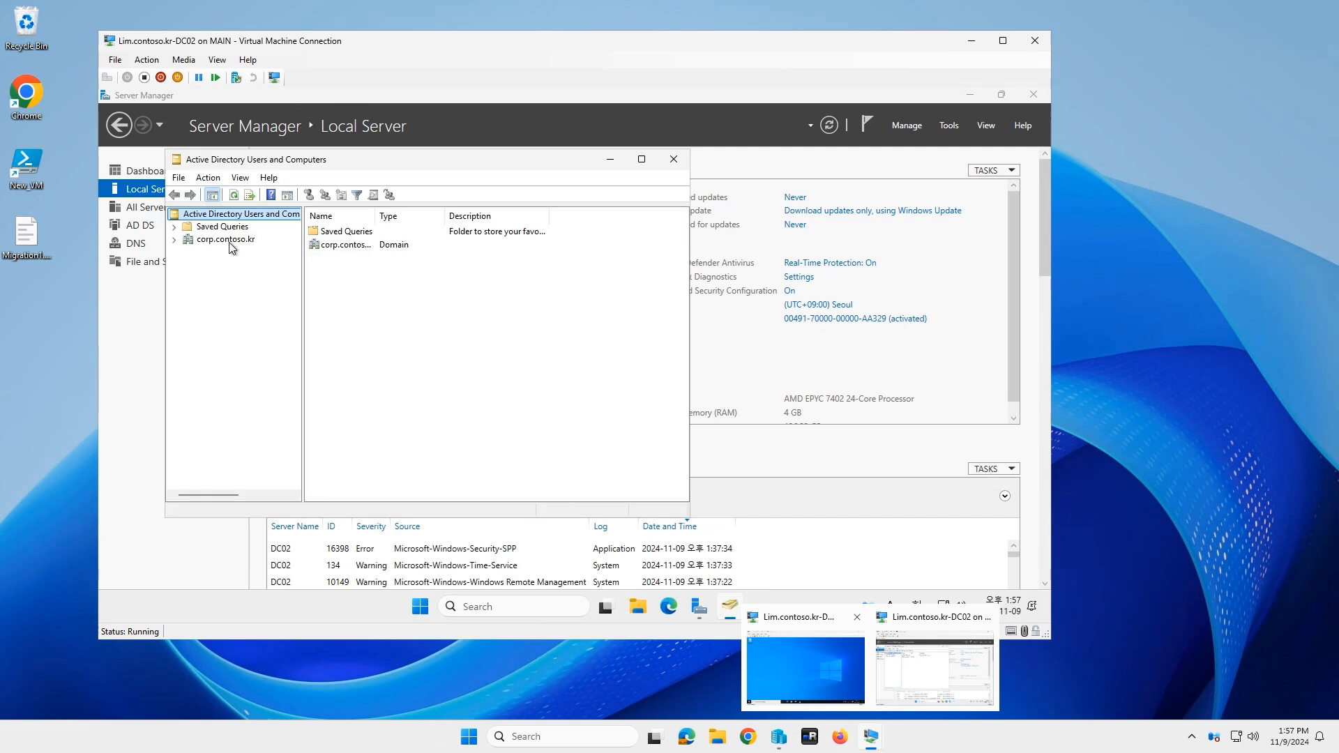
# Step: Expand corp.contoso.kr > Domain Controllers, confirm DC02 is listed, and close the console
pyautogui.doubleClick(228, 241)
pyautogui.click(1129, 654)
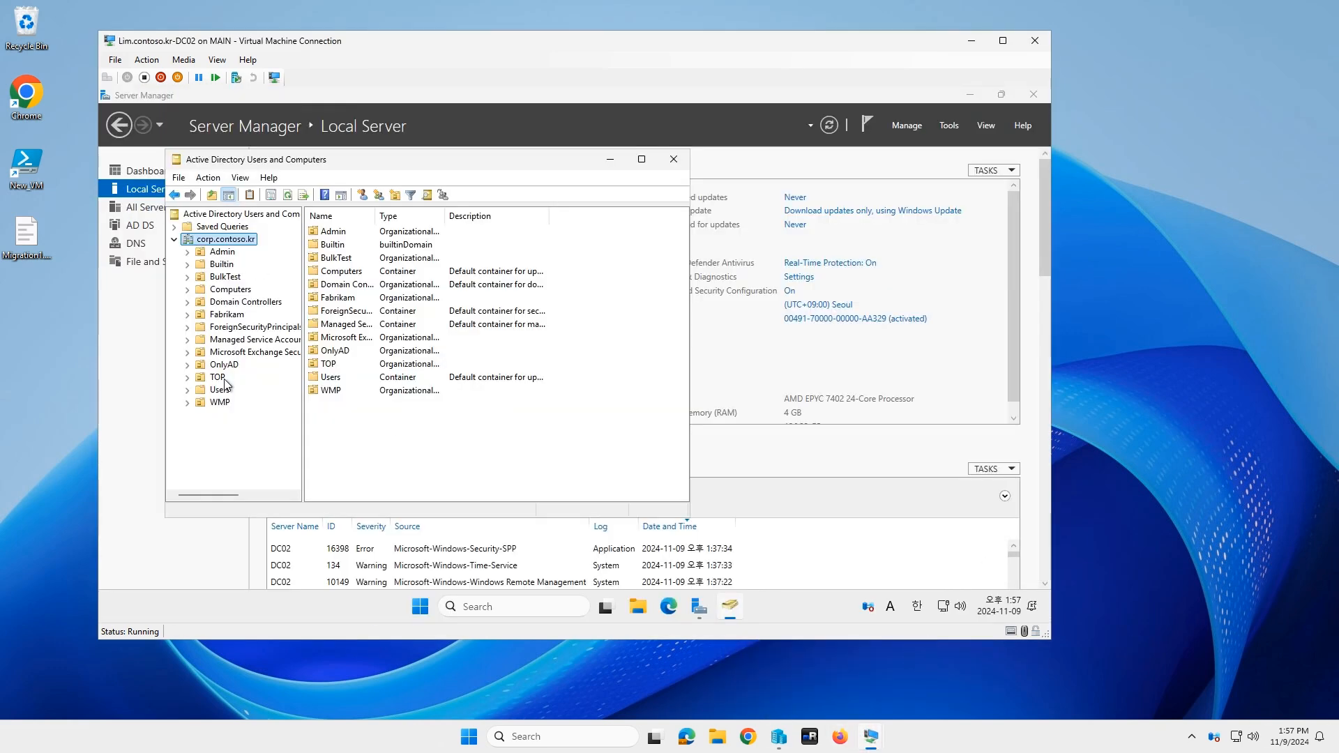
pyautogui.click(246, 301)
pyautogui.click(393, 264)
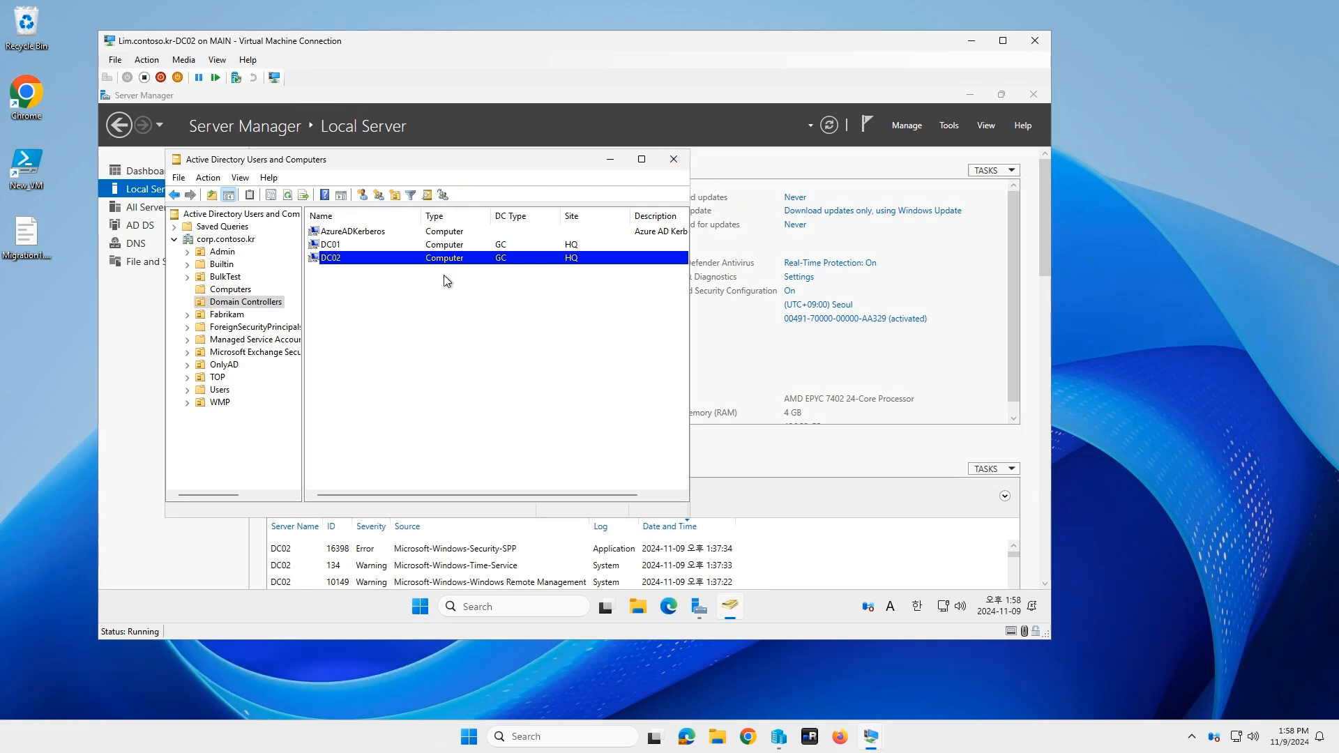
pyautogui.click(664, 162)
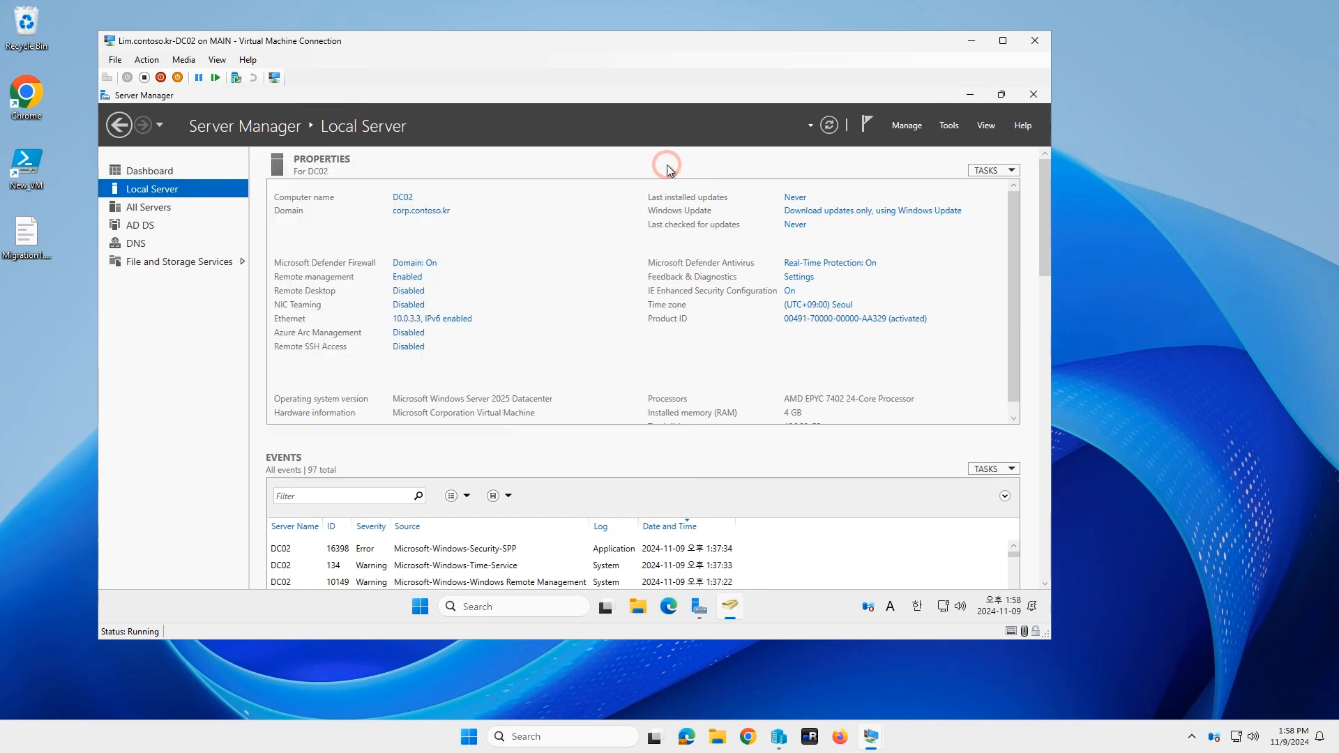
# Step: Launch Terminal (Admin) from the Start context menu and approve elevation
pyautogui.rightClick(434, 611)
pyautogui.click(466, 406)
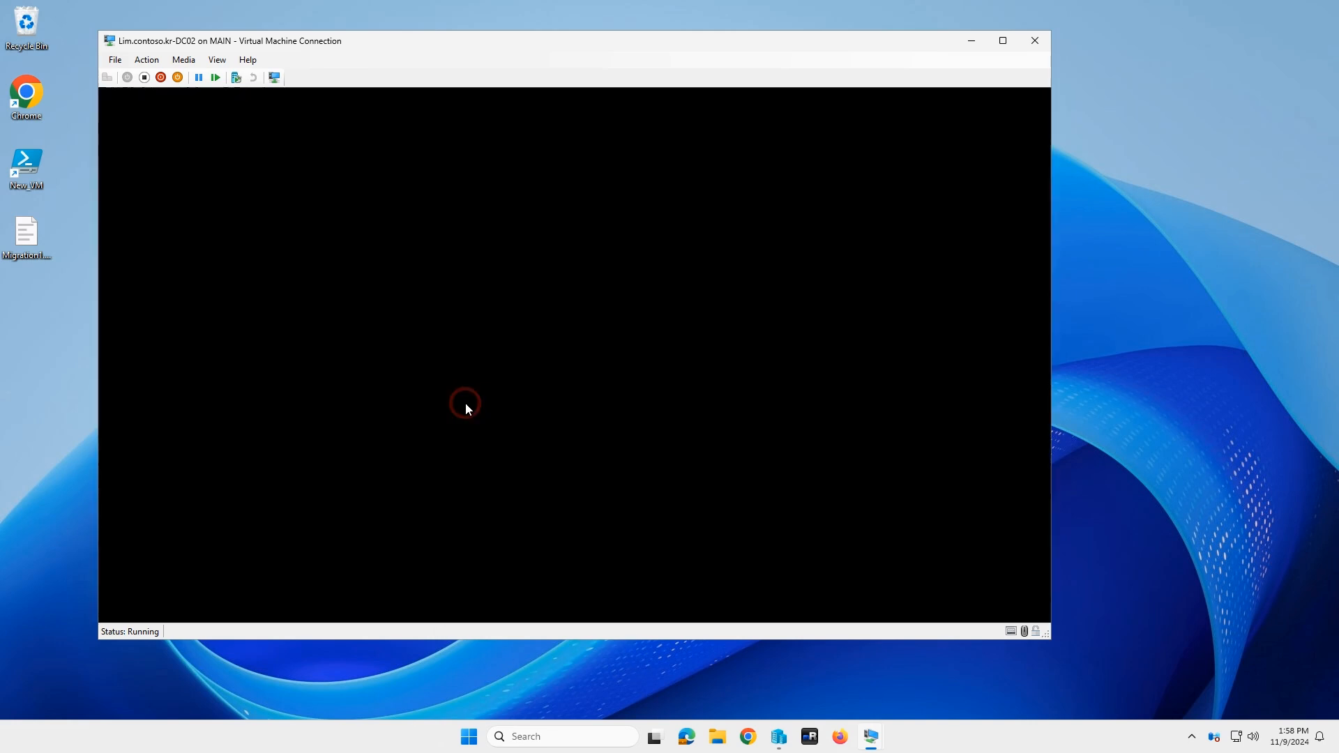
pyautogui.click(525, 461)
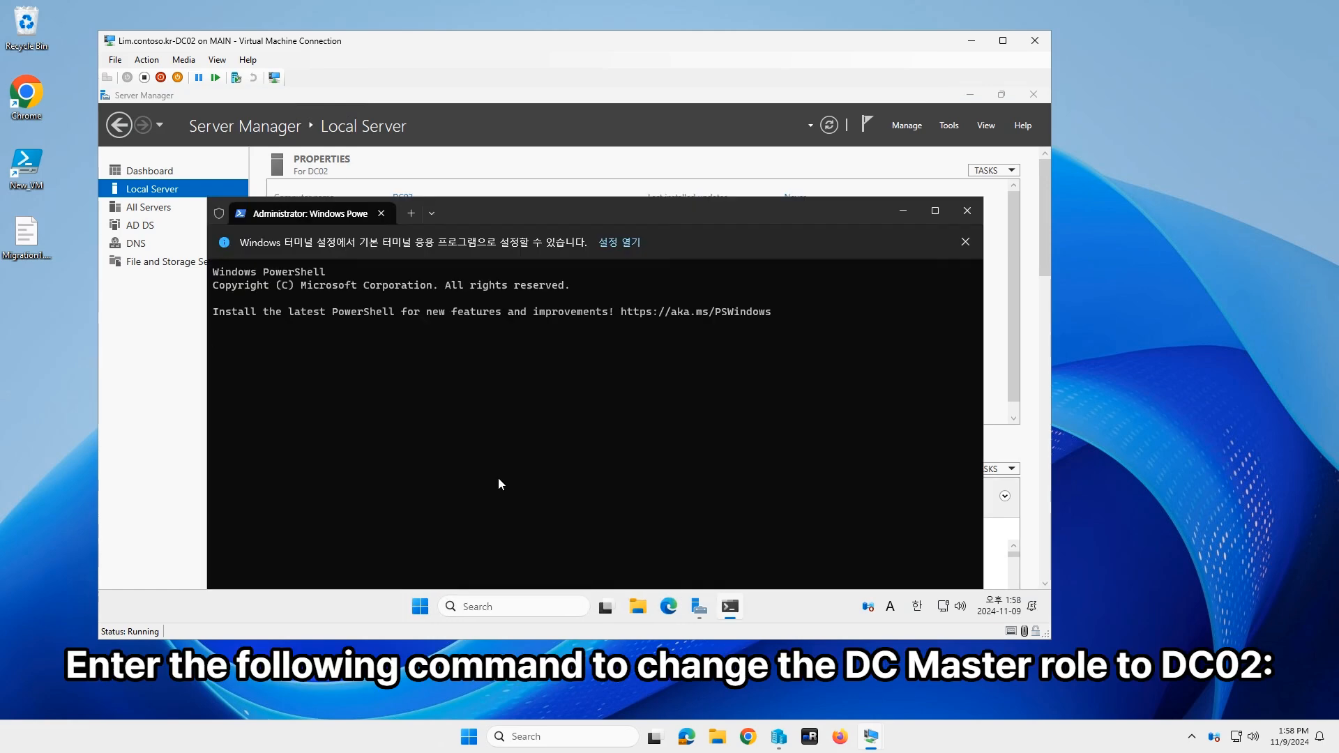
# Step: Transfer all five FSMO roles to DC02 with Move-ADDirectoryServerOperationMasterRole, answering A
pyautogui.click(965, 241)
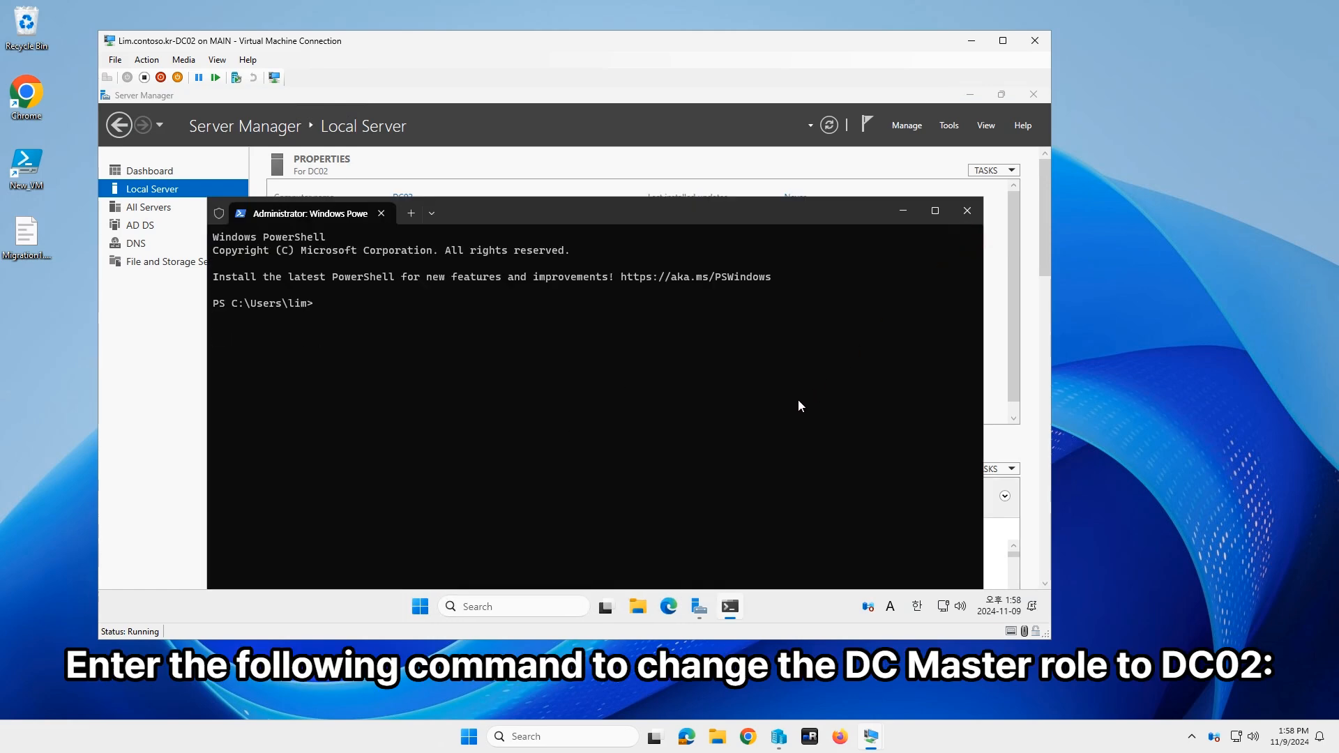
pyautogui.write('Move-ADDirectoryServerOperationMasterRole -Identity DC02 -OperationMasterRole SchemaMaster, DomainNamingMaster, PDCEmulator, RIDMaster, InfrastructureMaster')
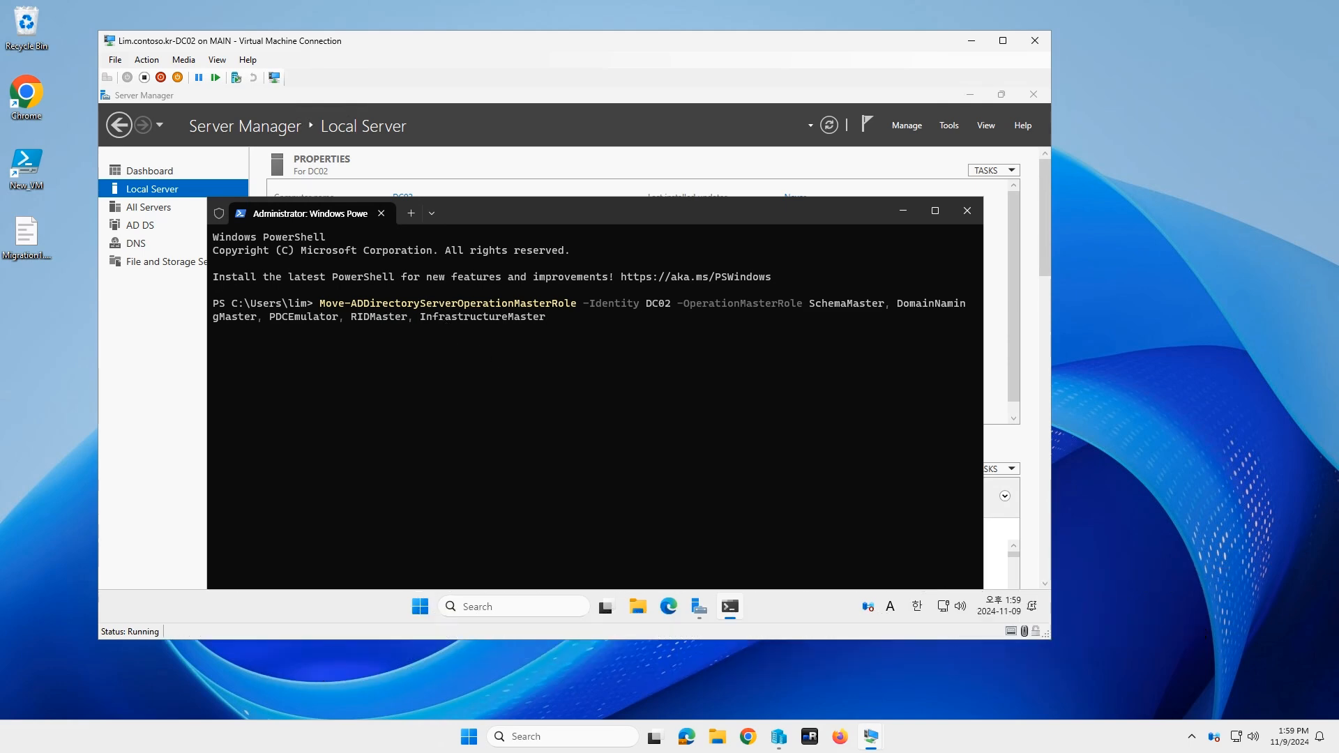
pyautogui.press('Return')
pyautogui.write('a')
pyautogui.press('Return')
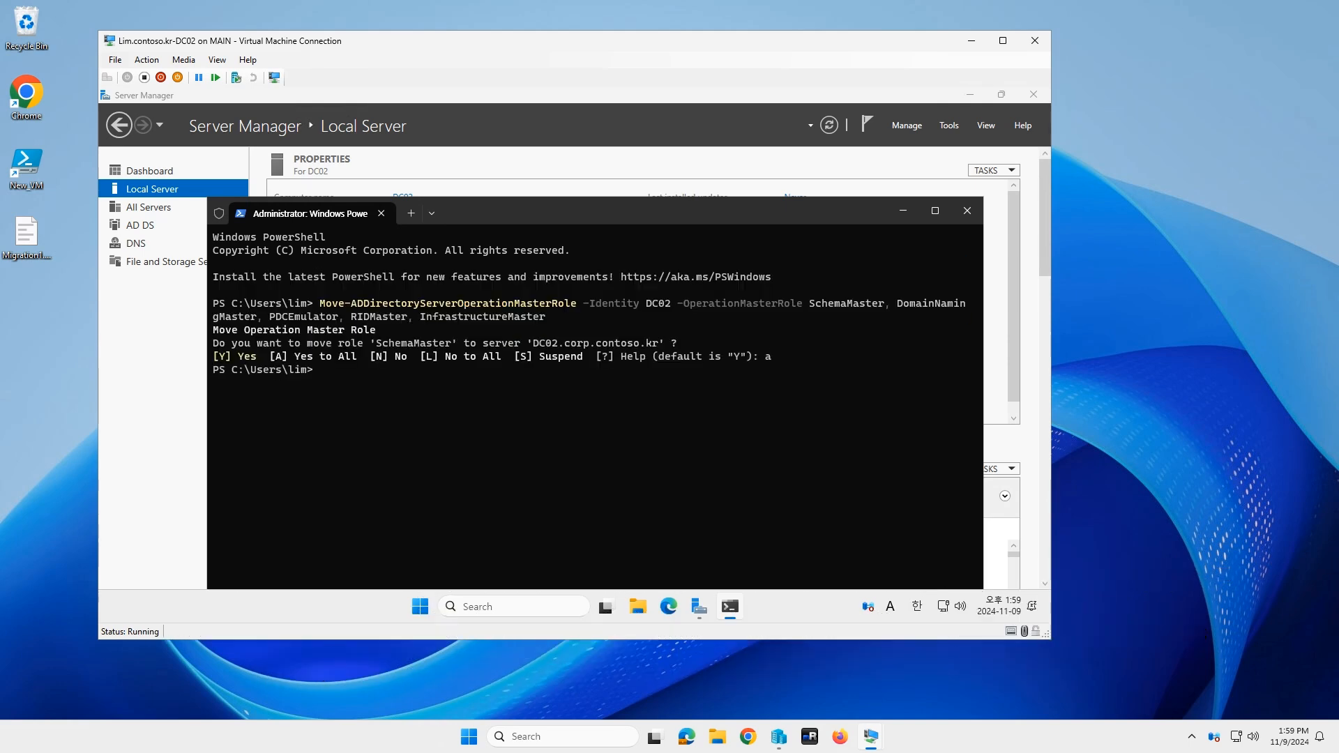
# Step: Run netdom query fsmo to confirm DC02 holds every role, then close PowerShell
pyautogui.write('netdom ')
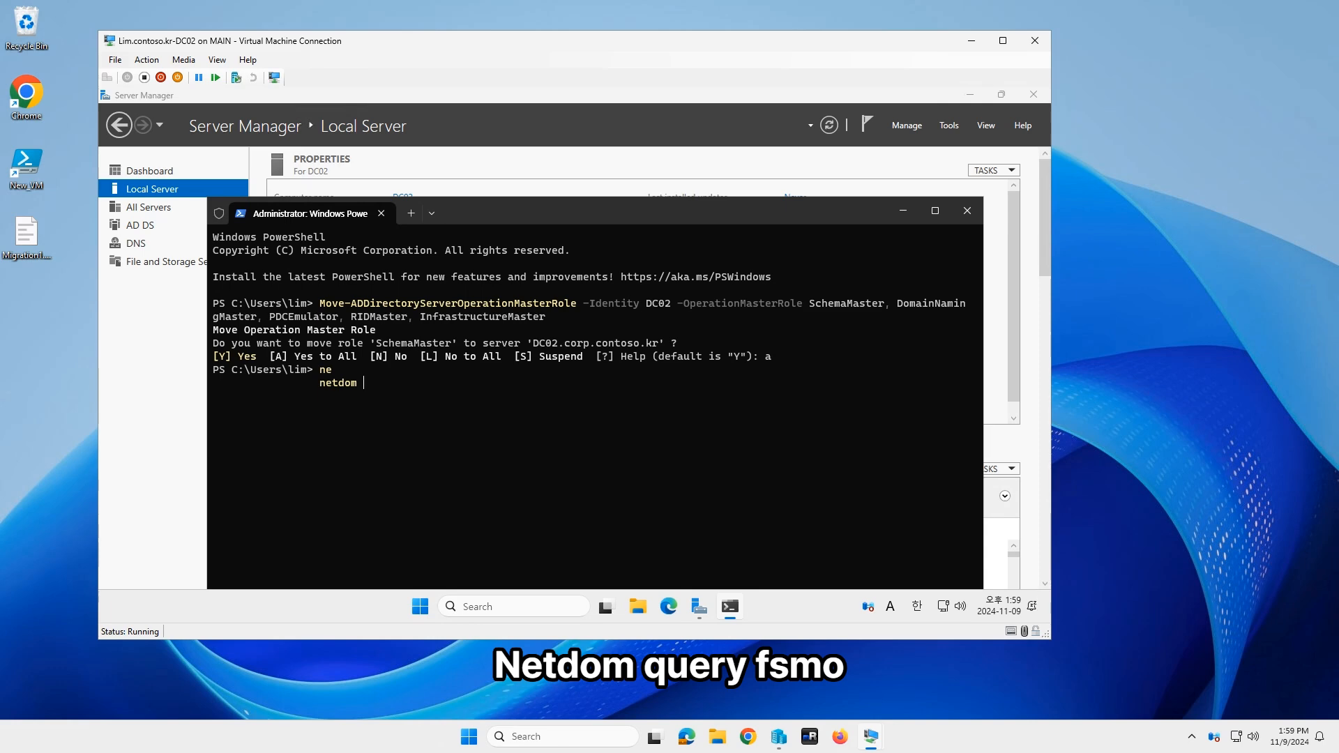
pyautogui.write('query fsmo')
pyautogui.press('Return')
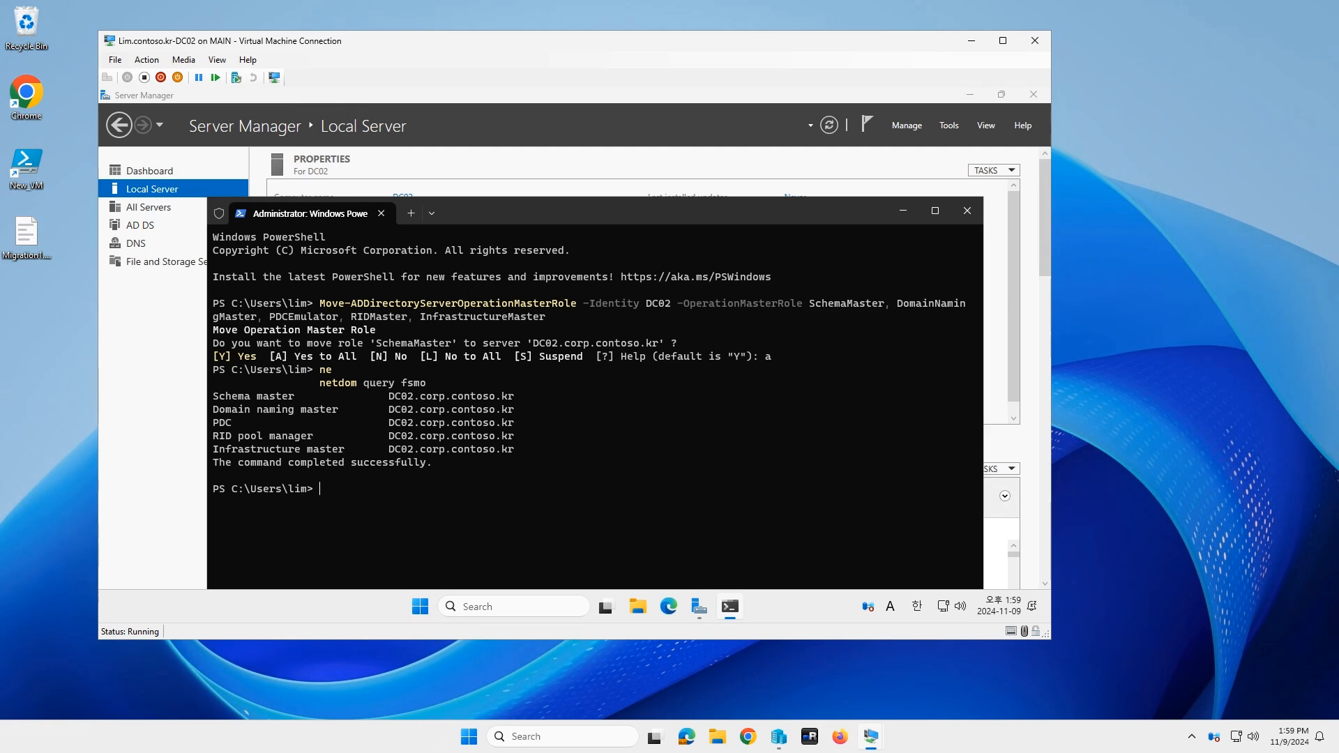
pyautogui.click(966, 211)
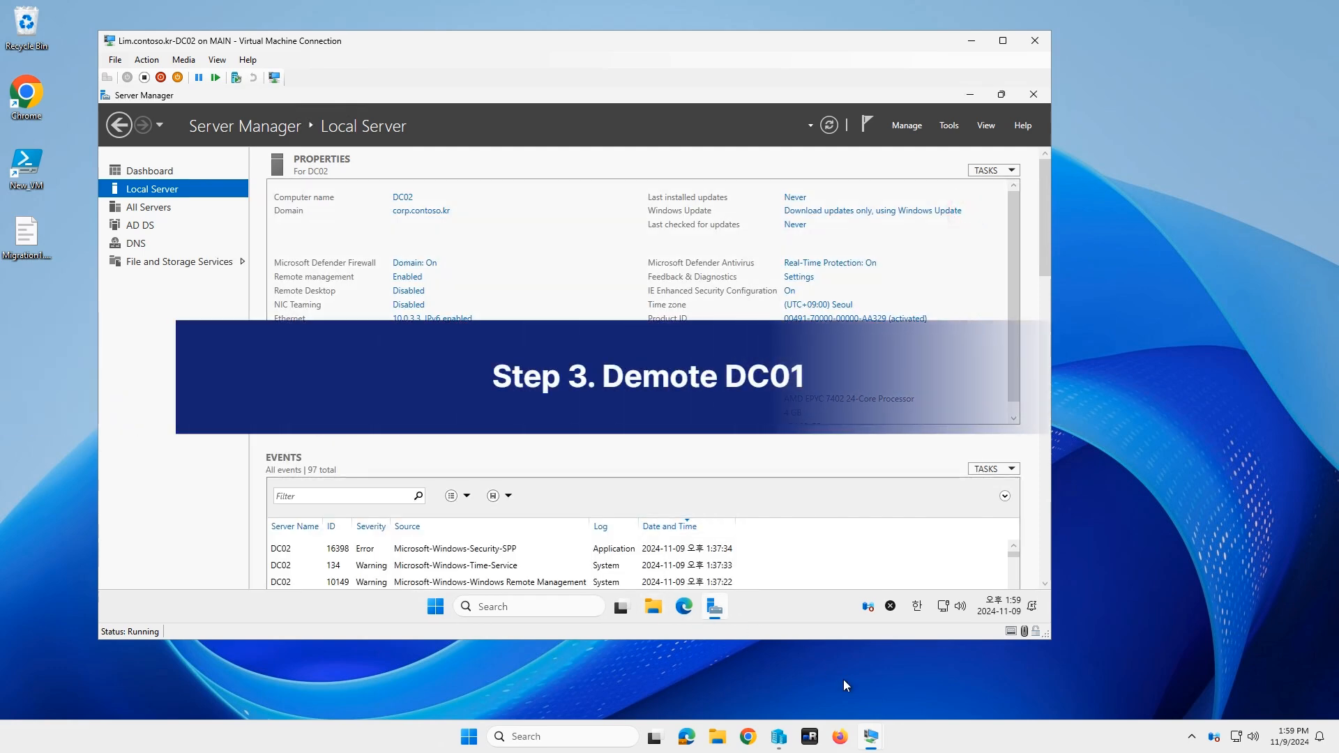
# Step: Switch to the old DC01 VM and launch Server Manager maximized
pyautogui.moveTo(871, 737)
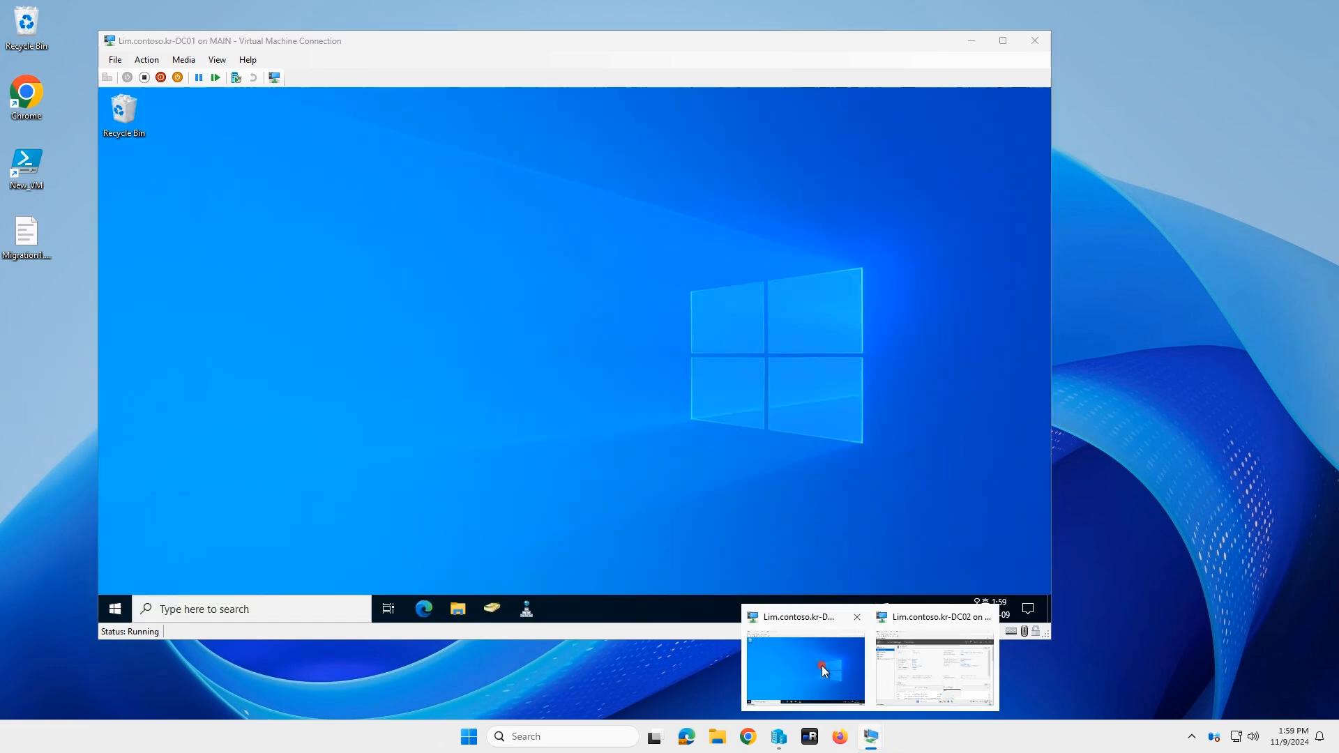
pyautogui.click(822, 665)
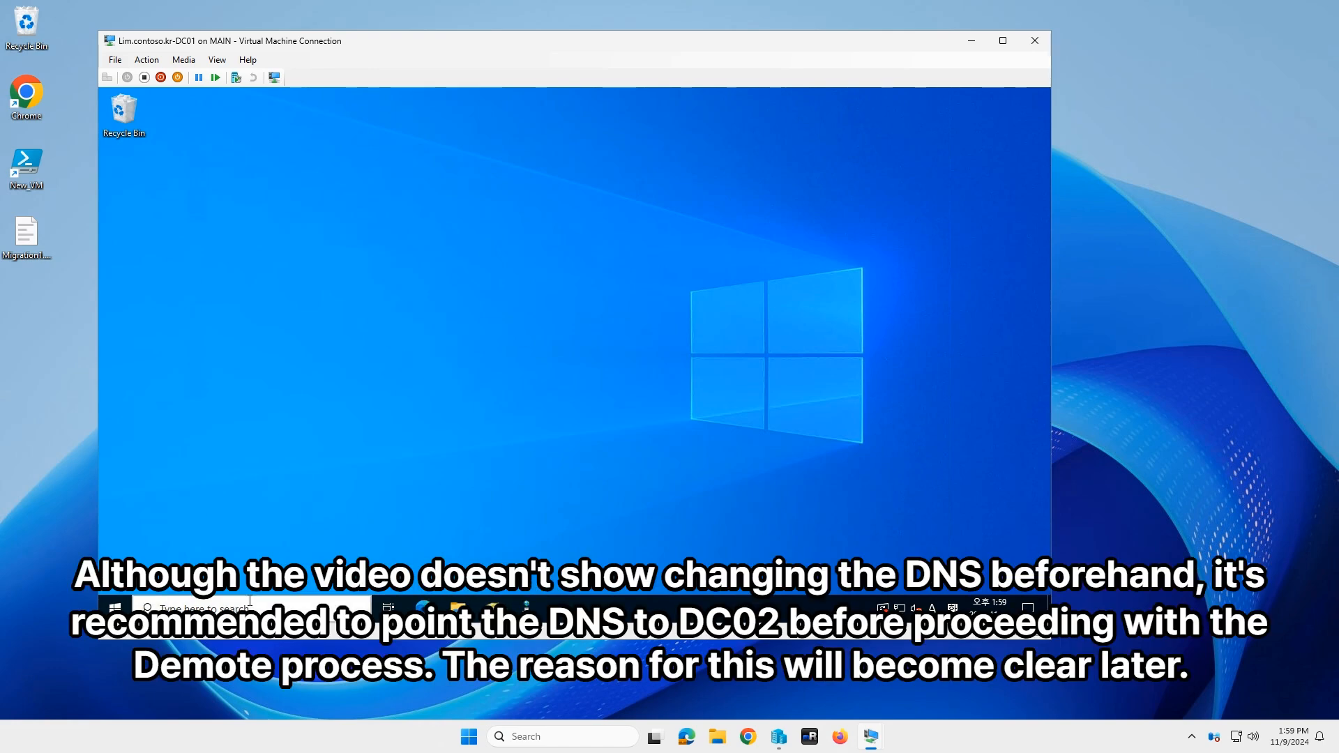
pyautogui.click(117, 609)
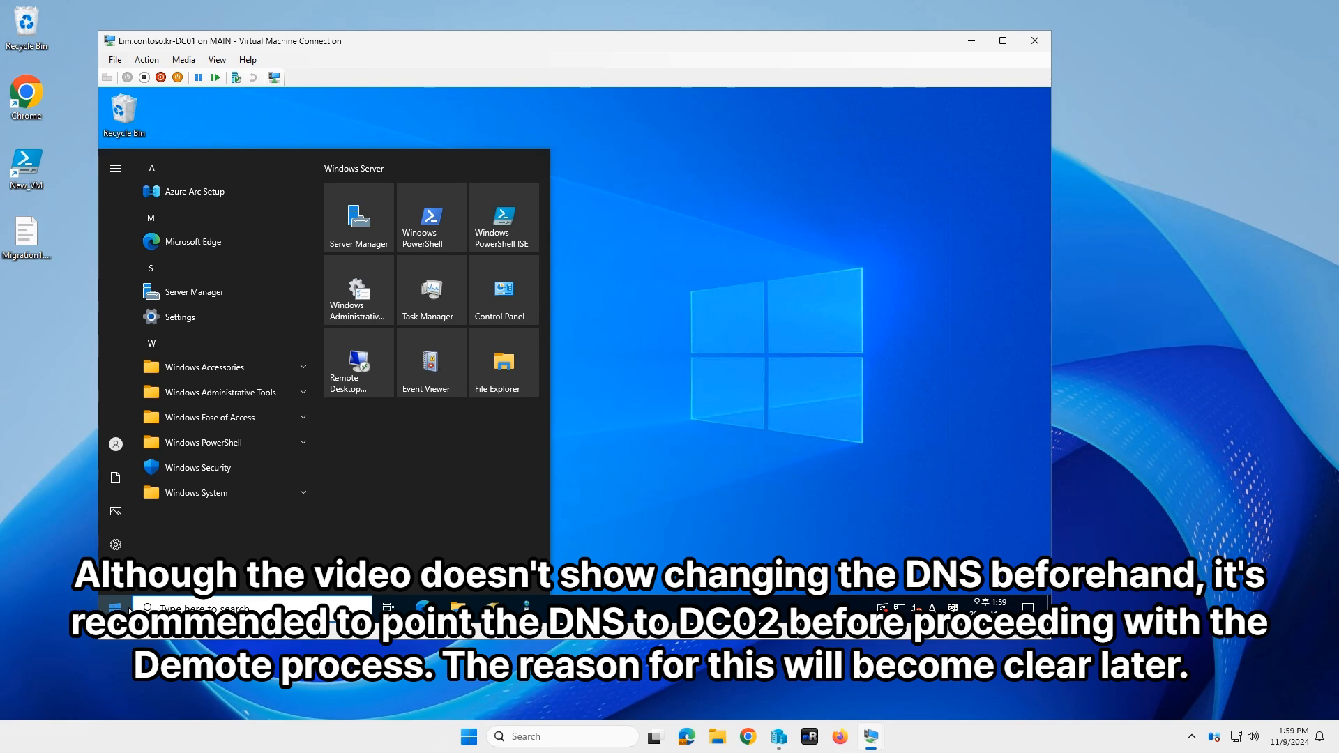
pyautogui.click(379, 230)
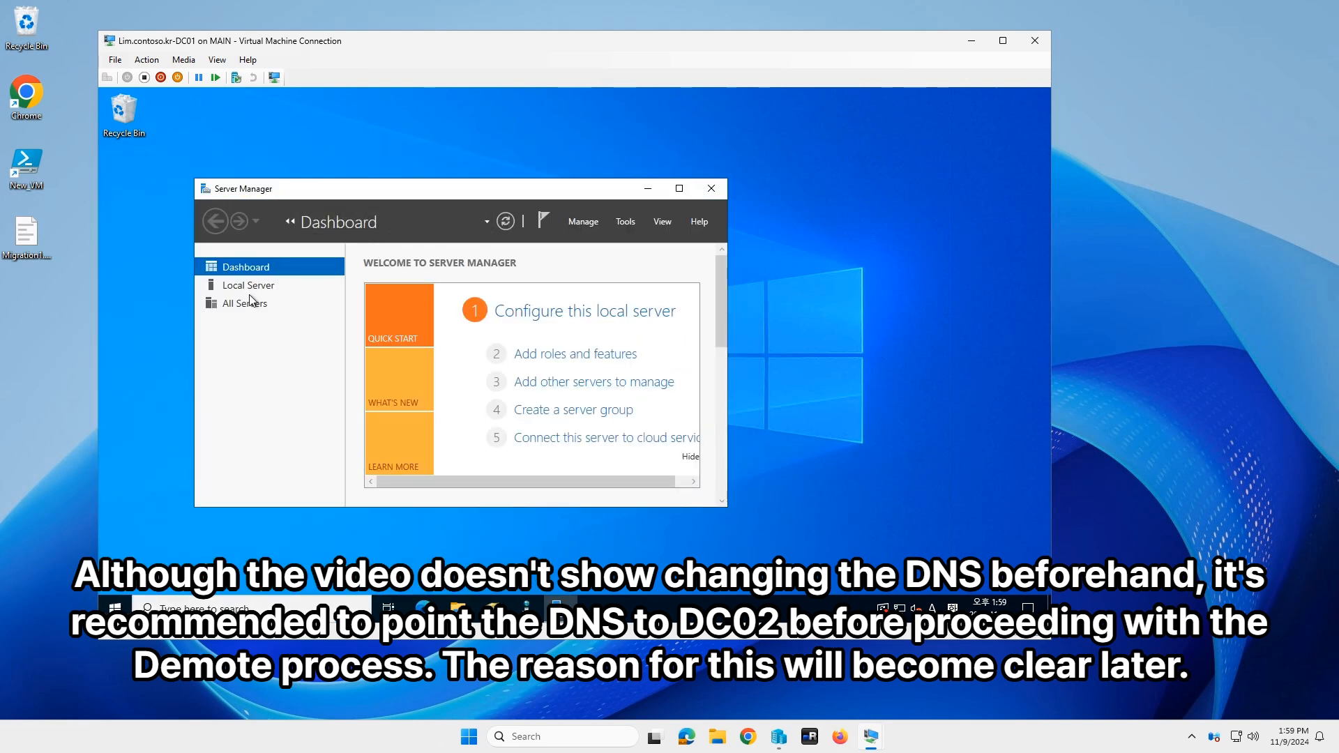
pyautogui.click(679, 188)
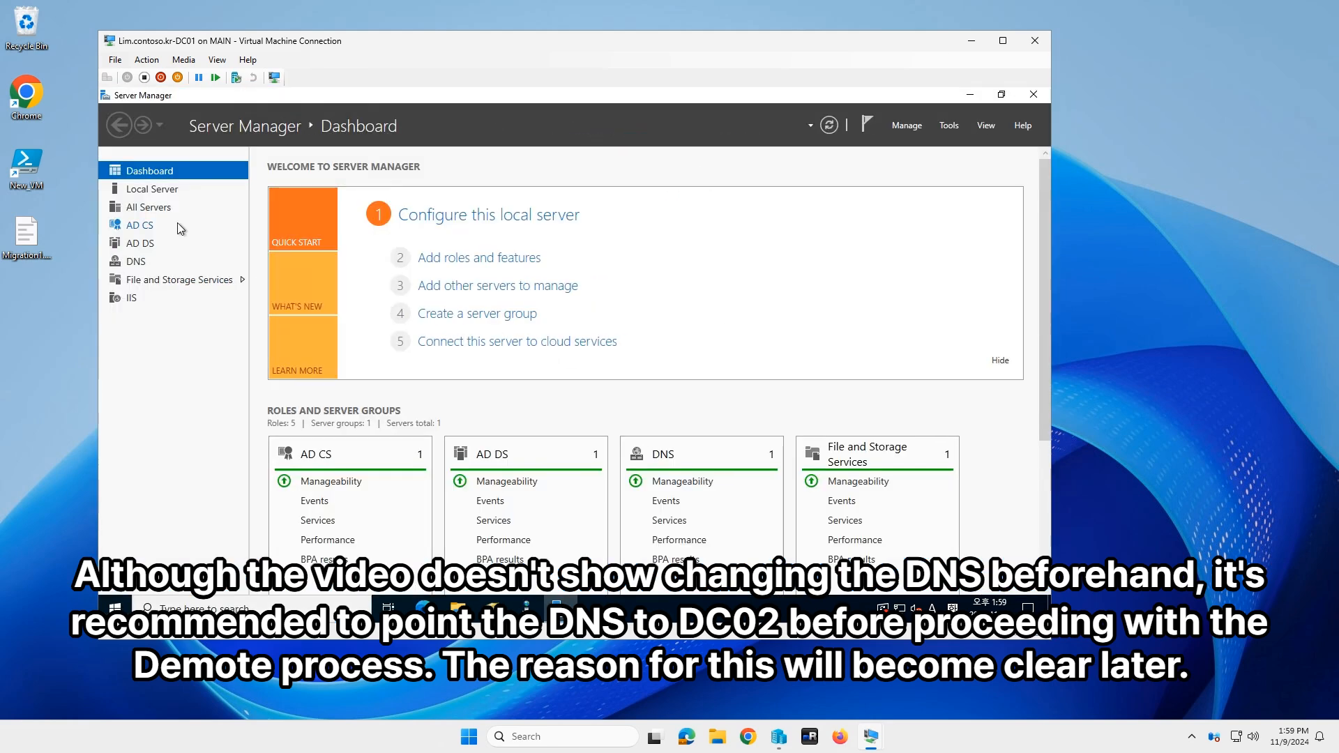
# Step: From the Dashboard, start Add roles and features and move to the Remove Roles and Features Wizard
pyautogui.click(142, 208)
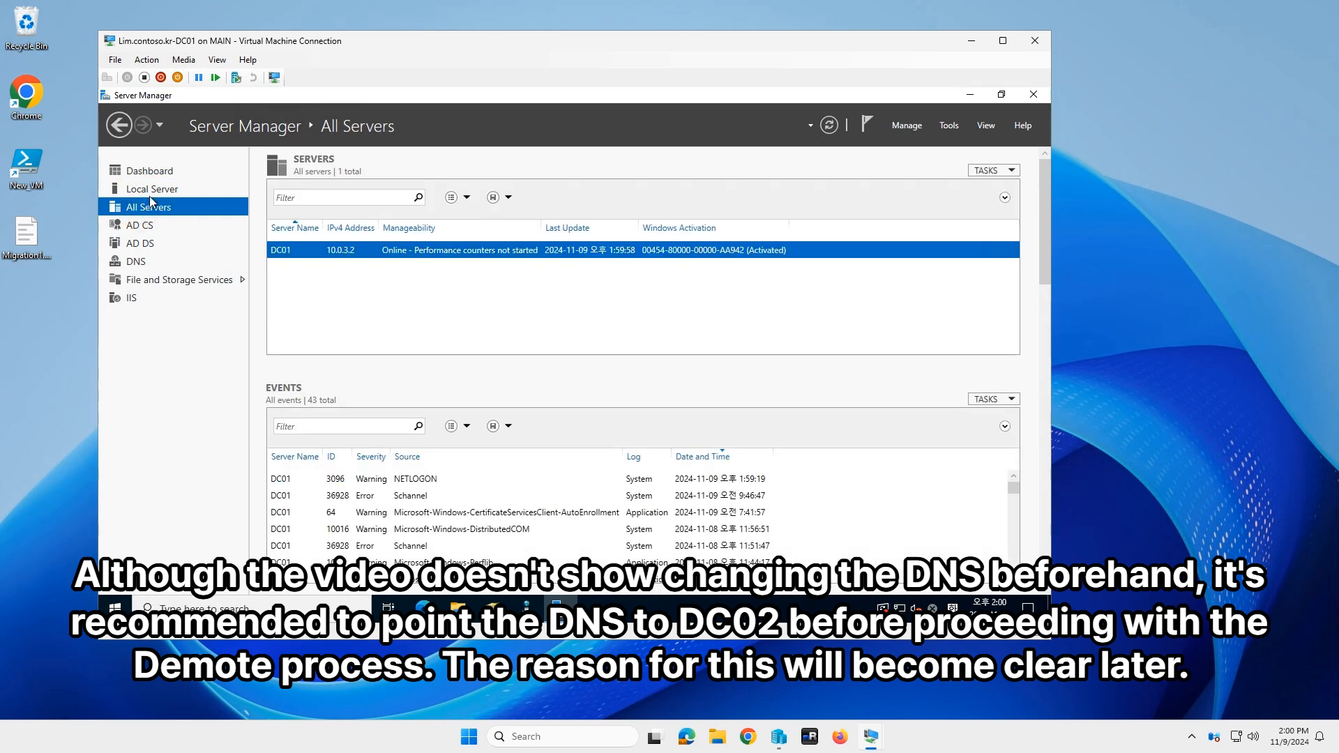
pyautogui.click(155, 174)
pyautogui.click(503, 258)
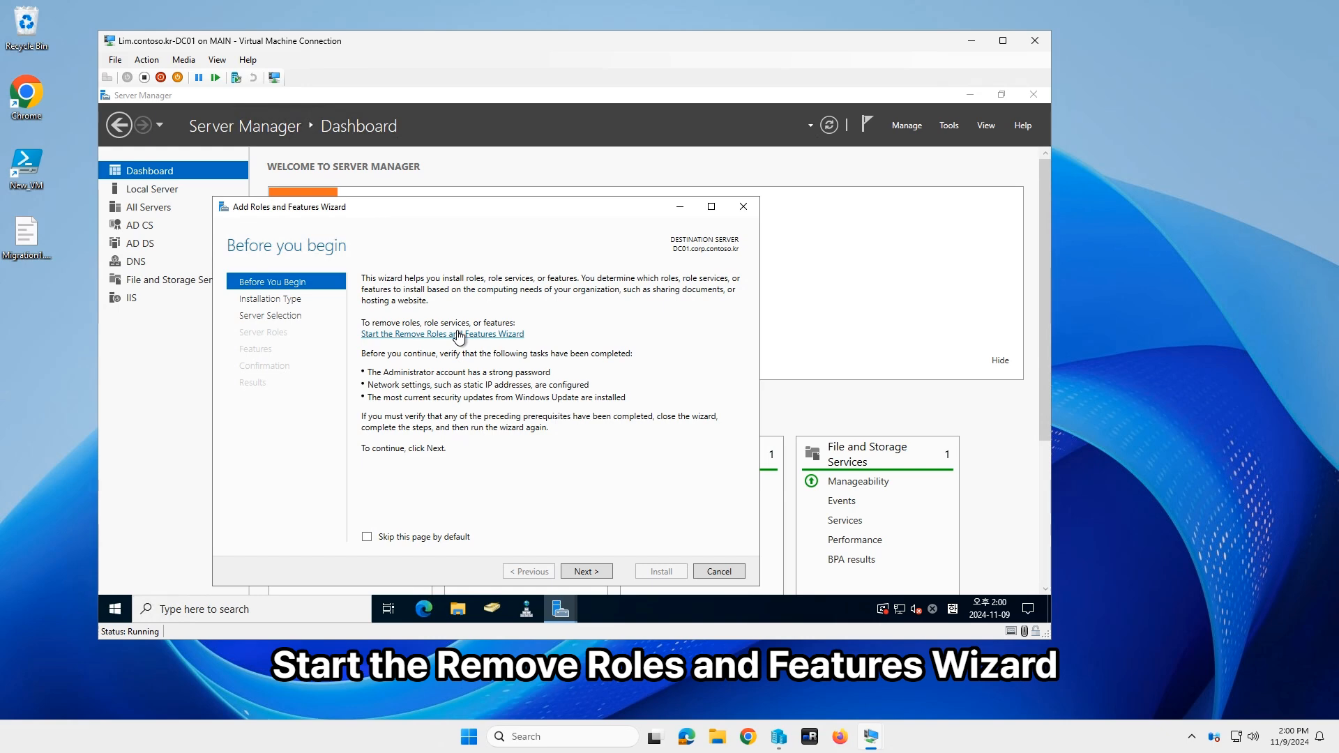
pyautogui.click(458, 335)
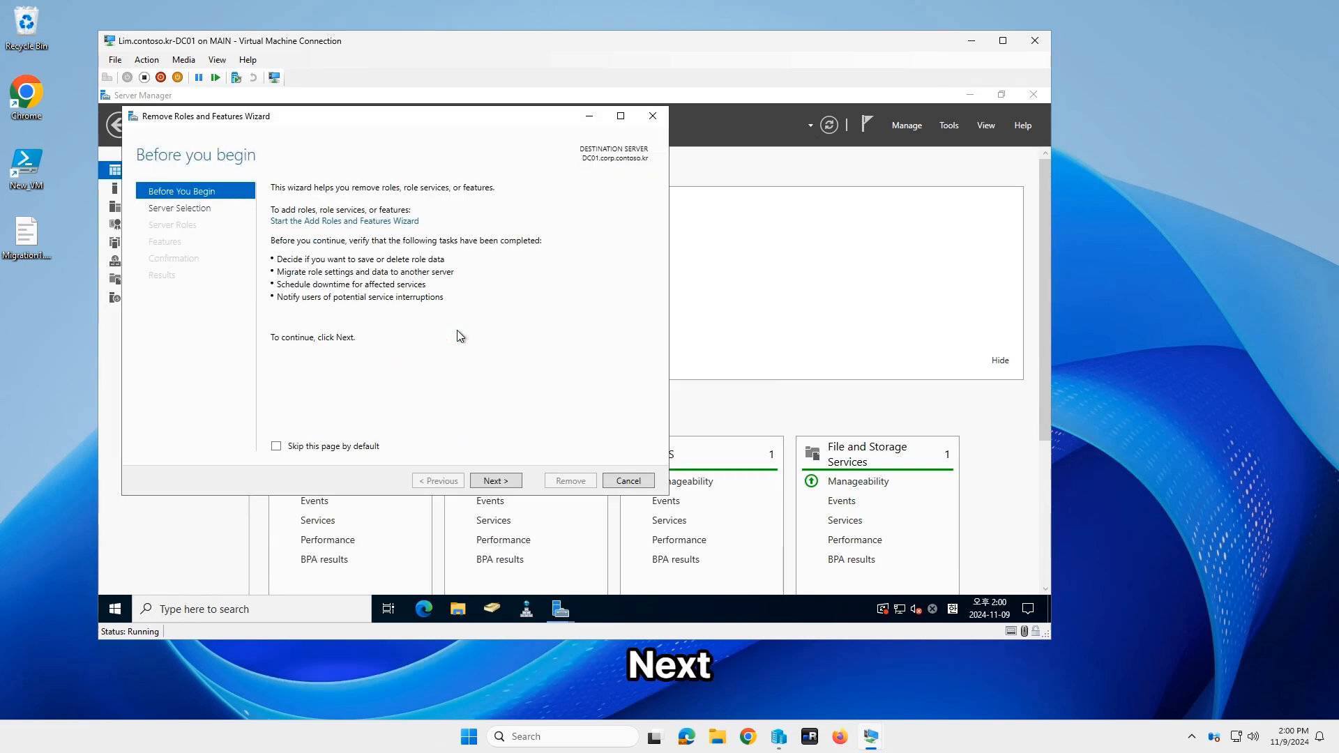
# Step: Uncheck Active Directory Domain Services with its features and choose Demote this domain controller
pyautogui.click(501, 480)
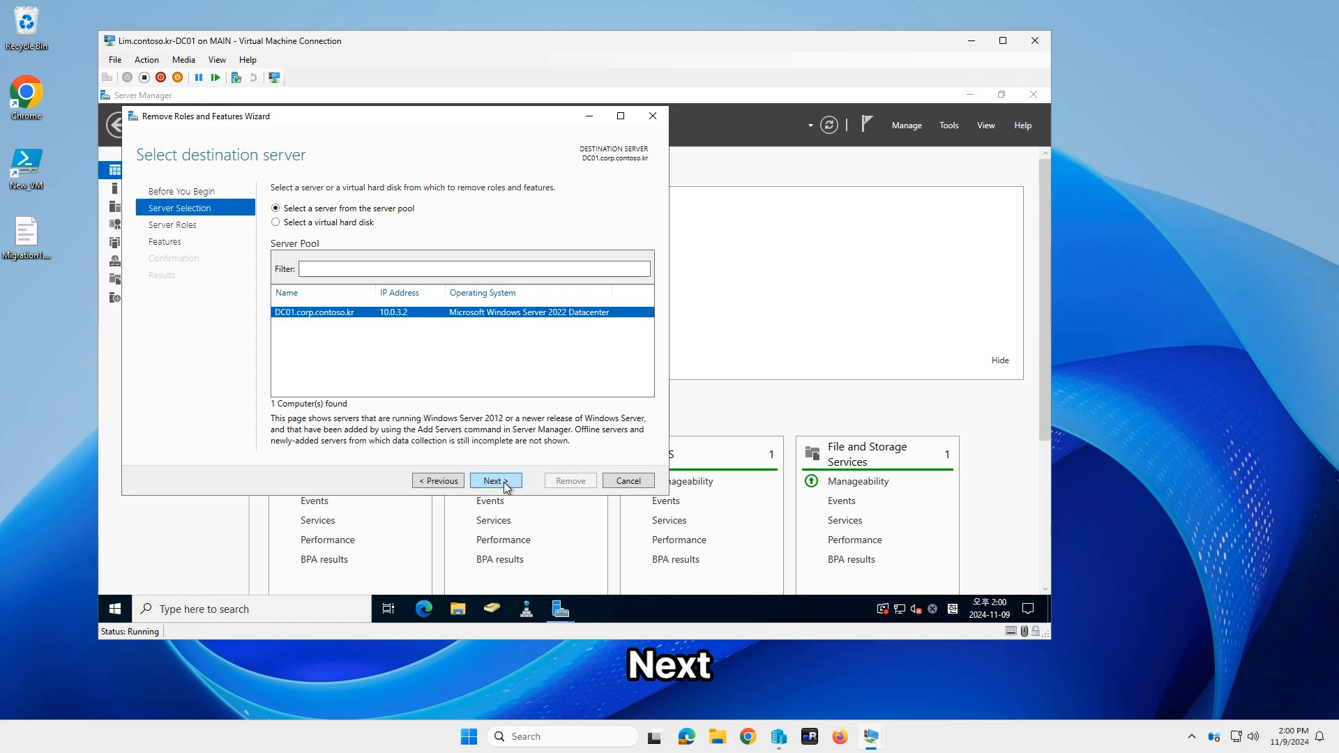
pyautogui.click(504, 481)
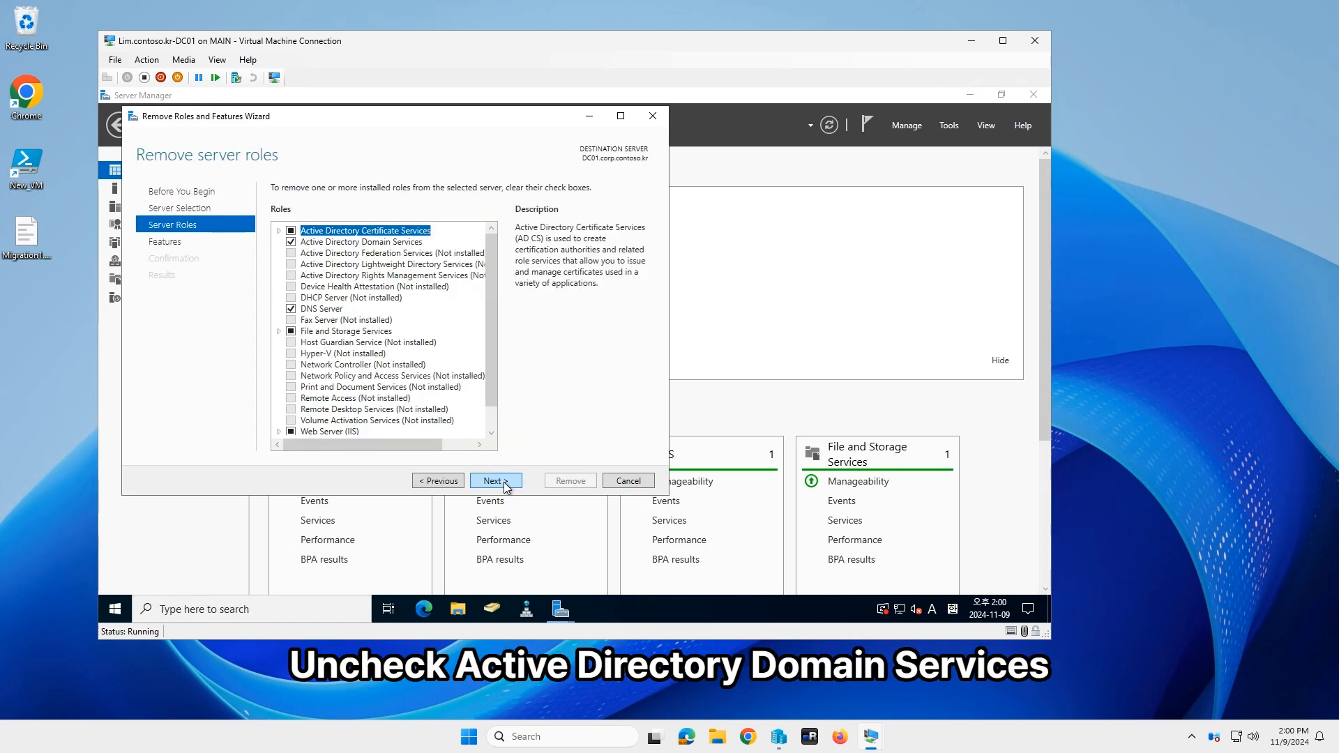
pyautogui.click(291, 241)
pyautogui.click(419, 423)
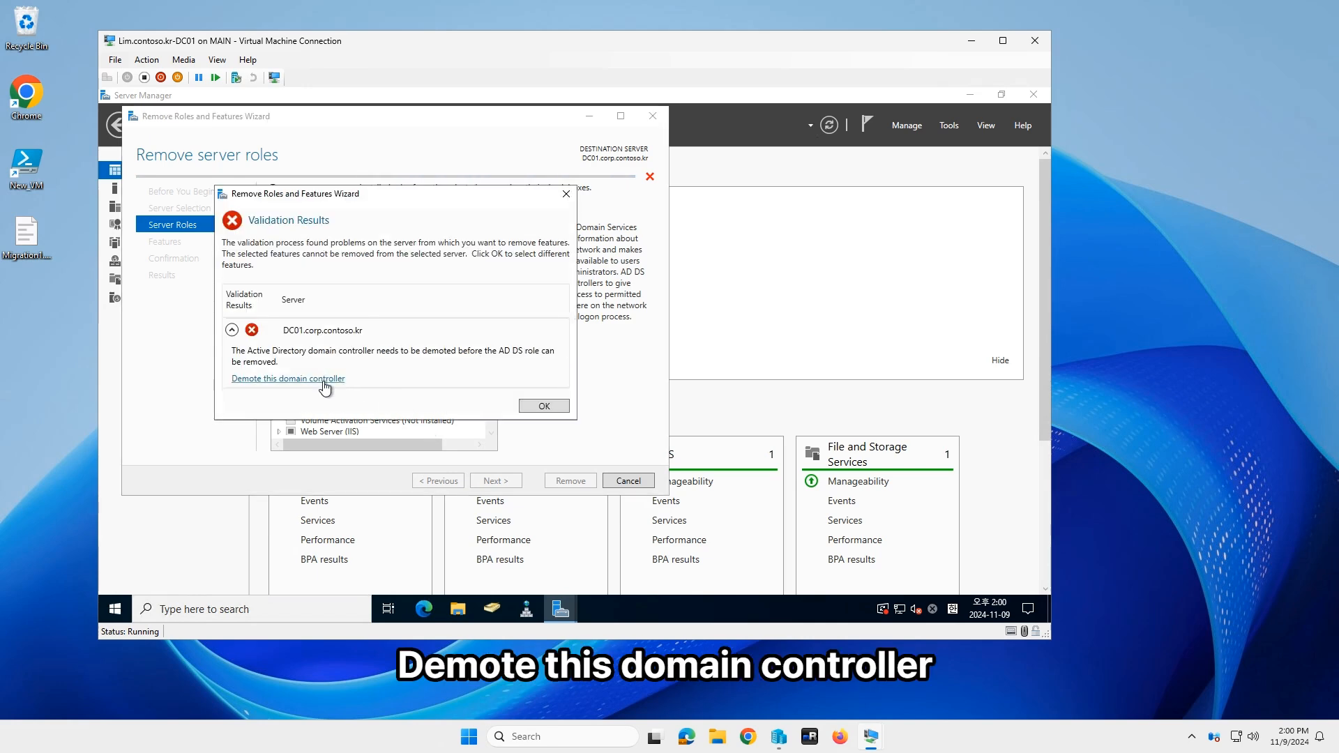
pyautogui.click(324, 383)
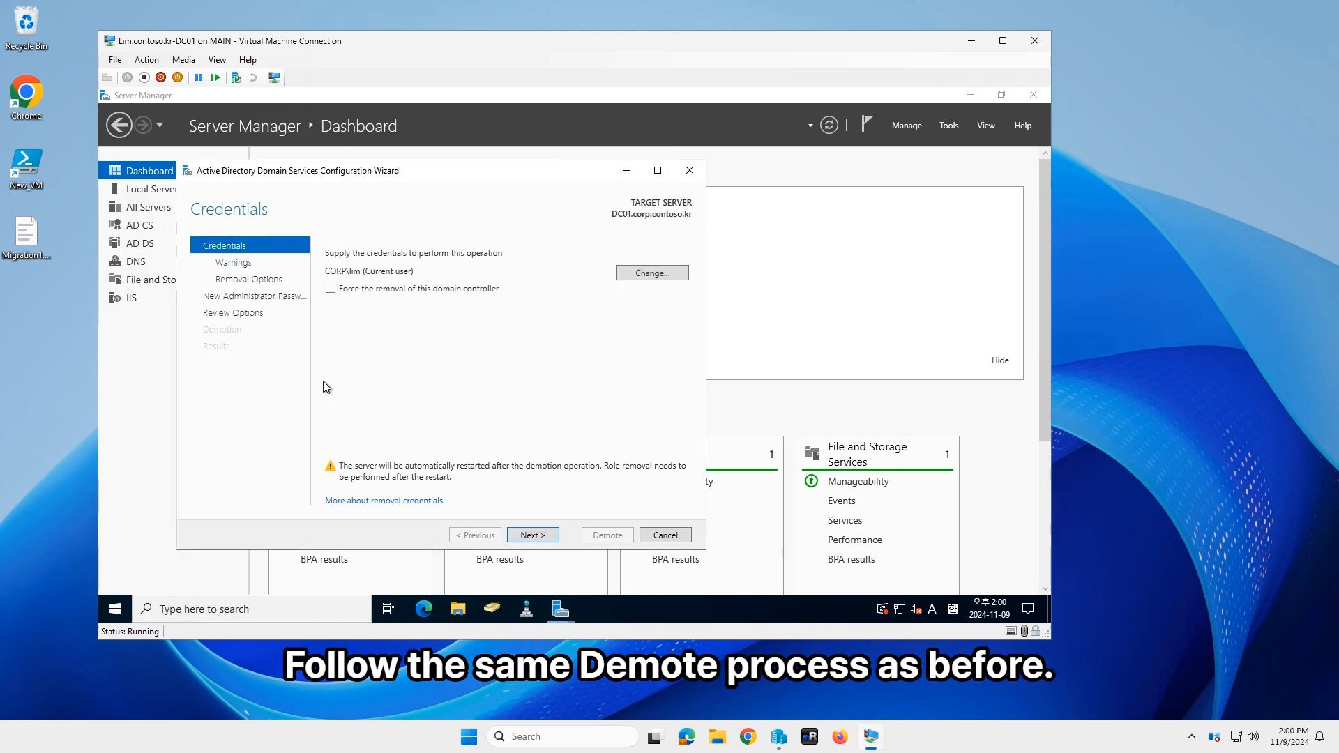
# Step: Step through the demotion wizard, confirming removal and setting a new administrator password
pyautogui.click(534, 535)
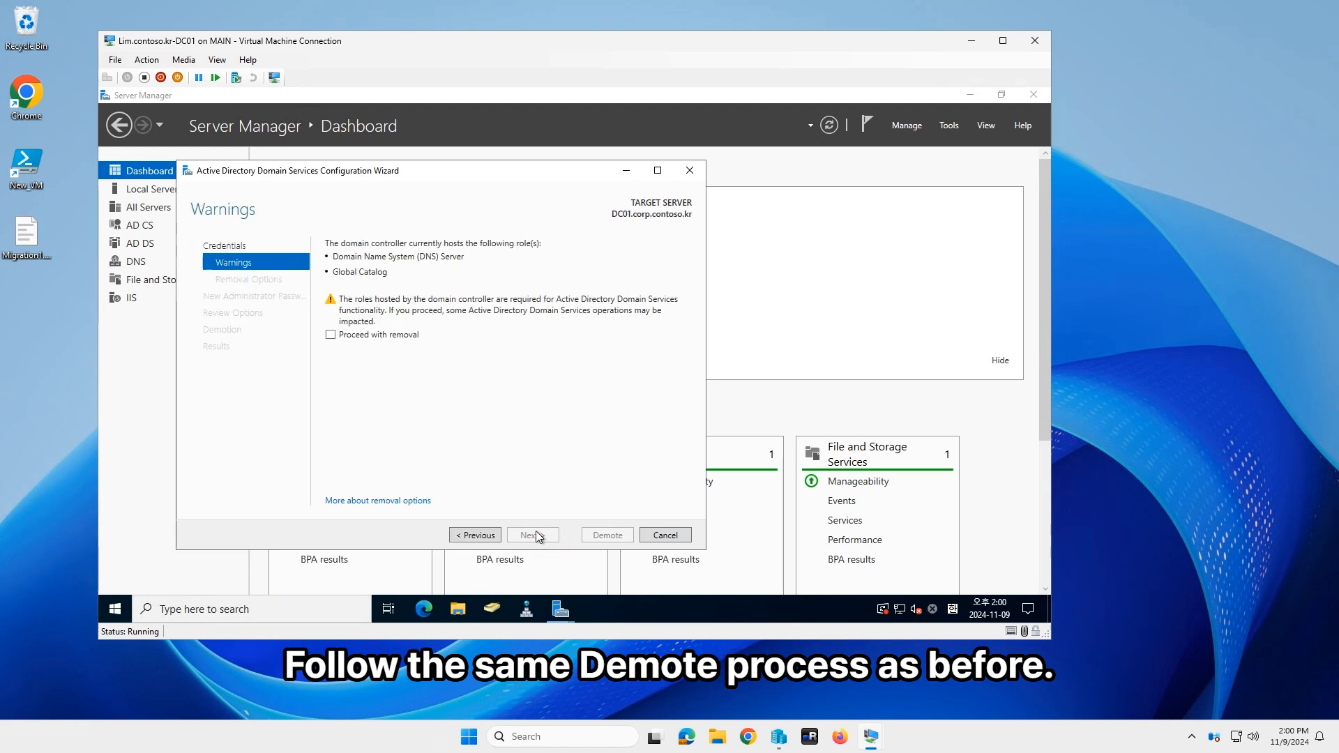
pyautogui.click(408, 336)
pyautogui.click(533, 535)
pyautogui.click(532, 535)
pyautogui.click(518, 248)
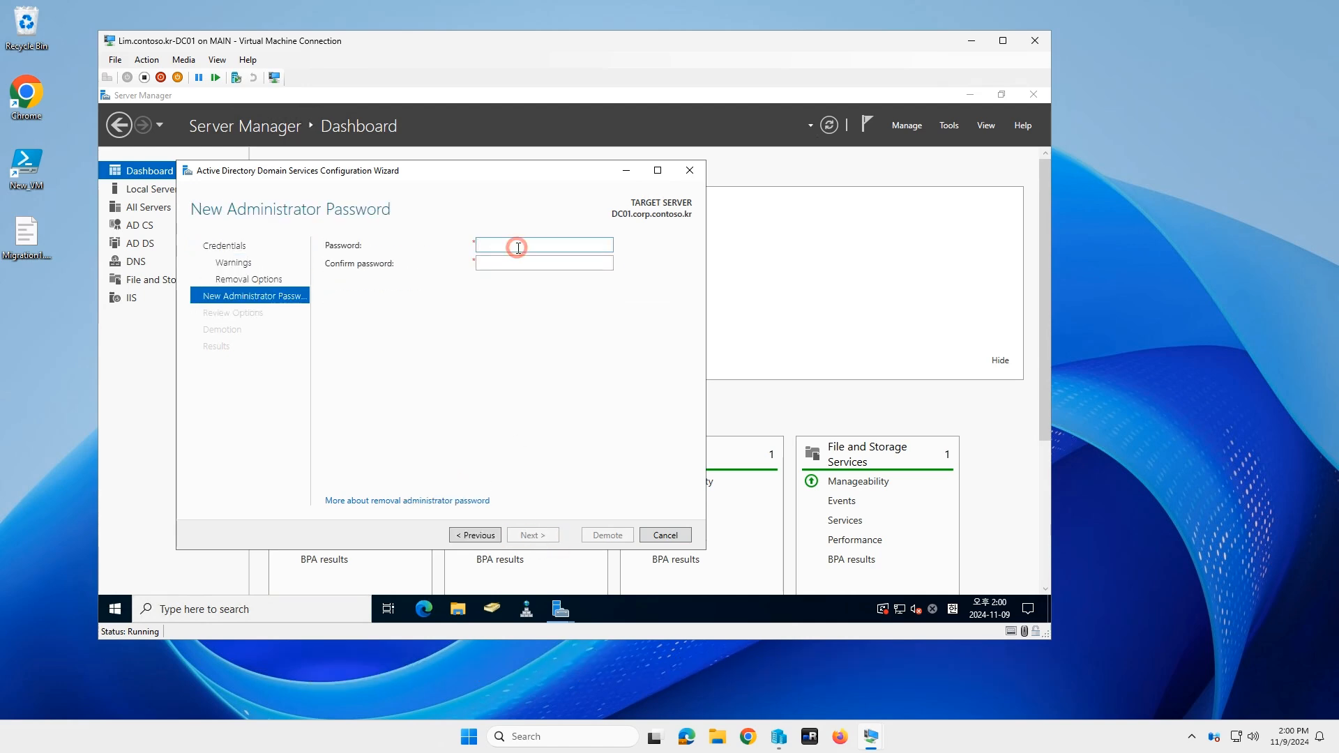
pyautogui.write('••••••••••')
pyautogui.press('Tab')
pyautogui.write('••••••••••')
pyautogui.press('Return')
# Step: Start the demotion, review the Certificate Server error, and close the wizard
pyautogui.click(617, 535)
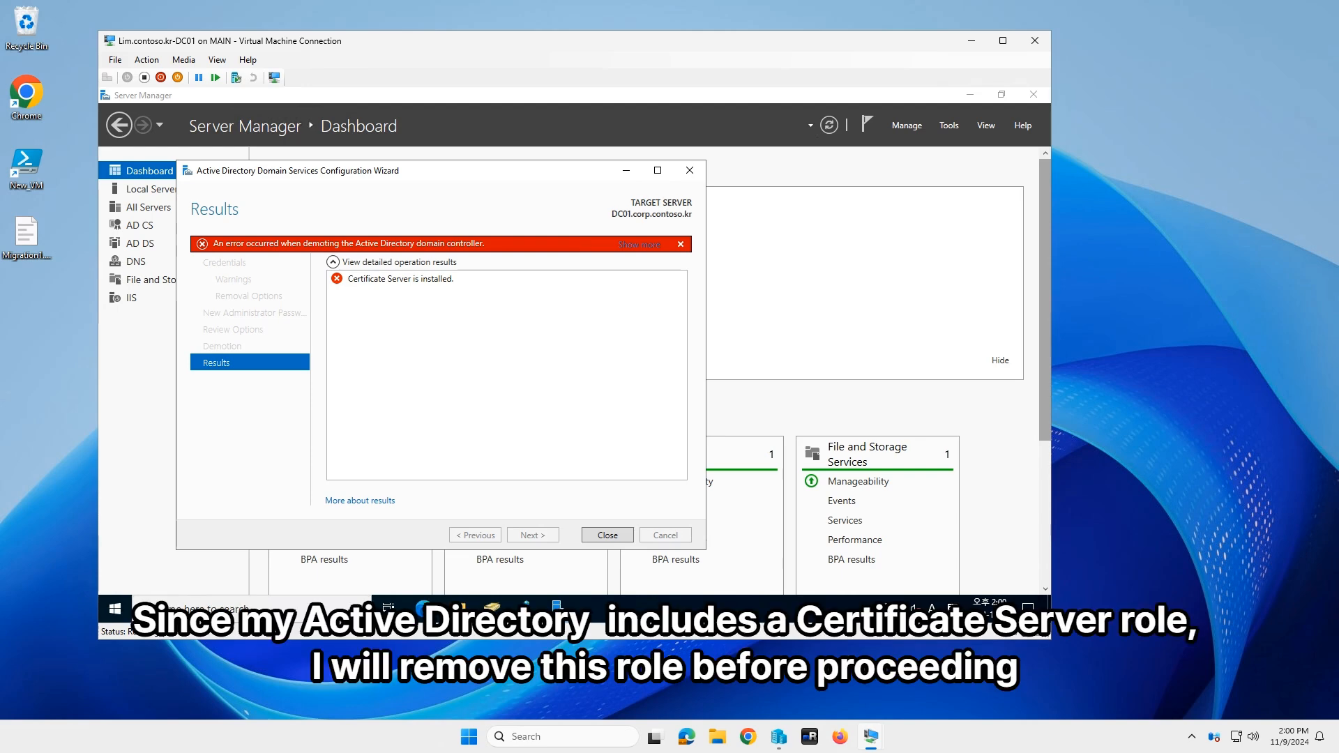
pyautogui.click(372, 281)
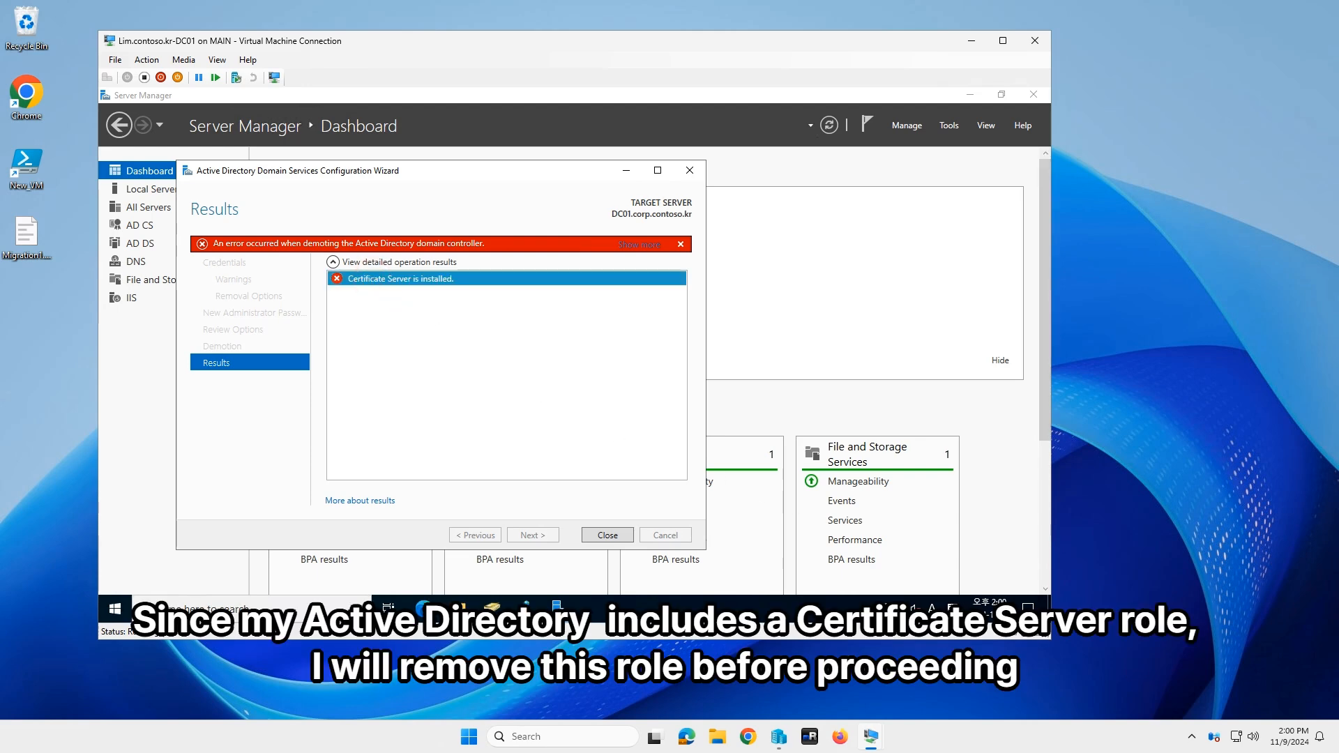
pyautogui.click(606, 535)
# Step: Open the Remove Roles and Features Wizard for DC01 and reach the Server Roles page
pyautogui.click(471, 260)
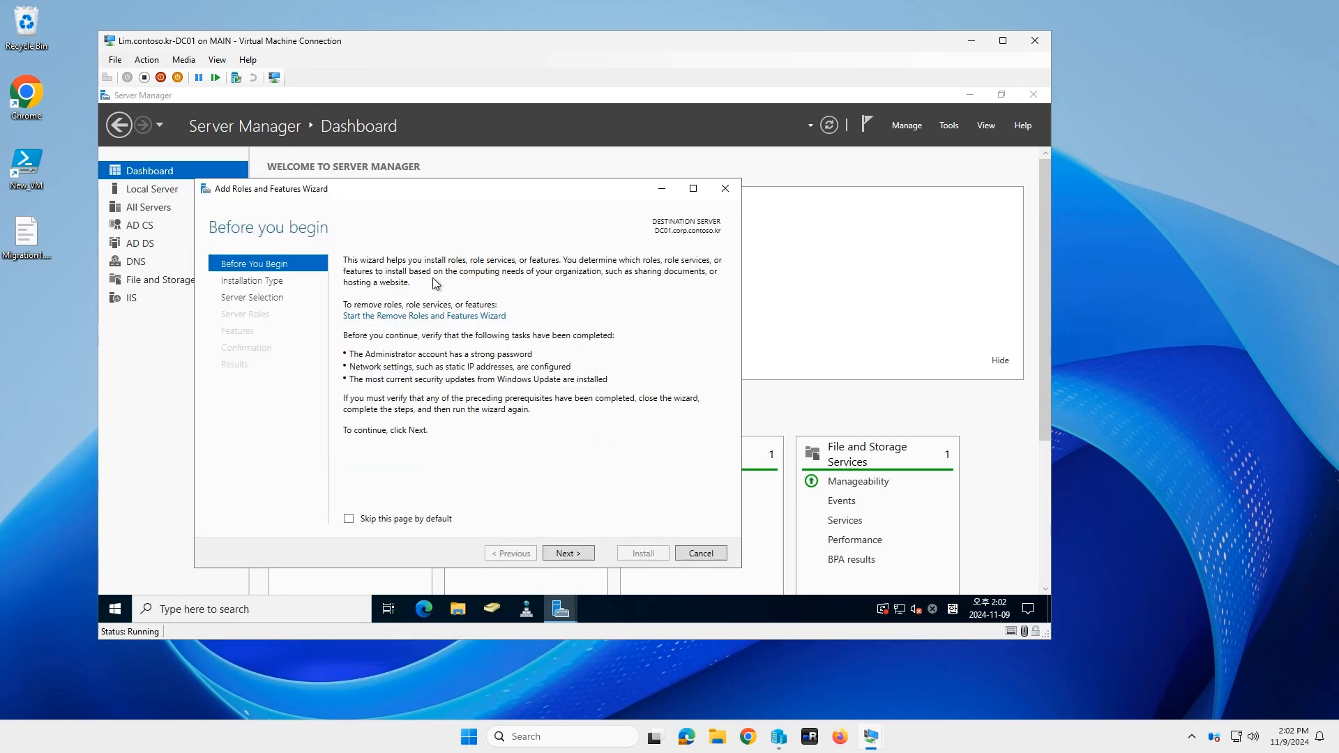
pyautogui.click(254, 283)
pyautogui.click(261, 268)
pyautogui.click(447, 314)
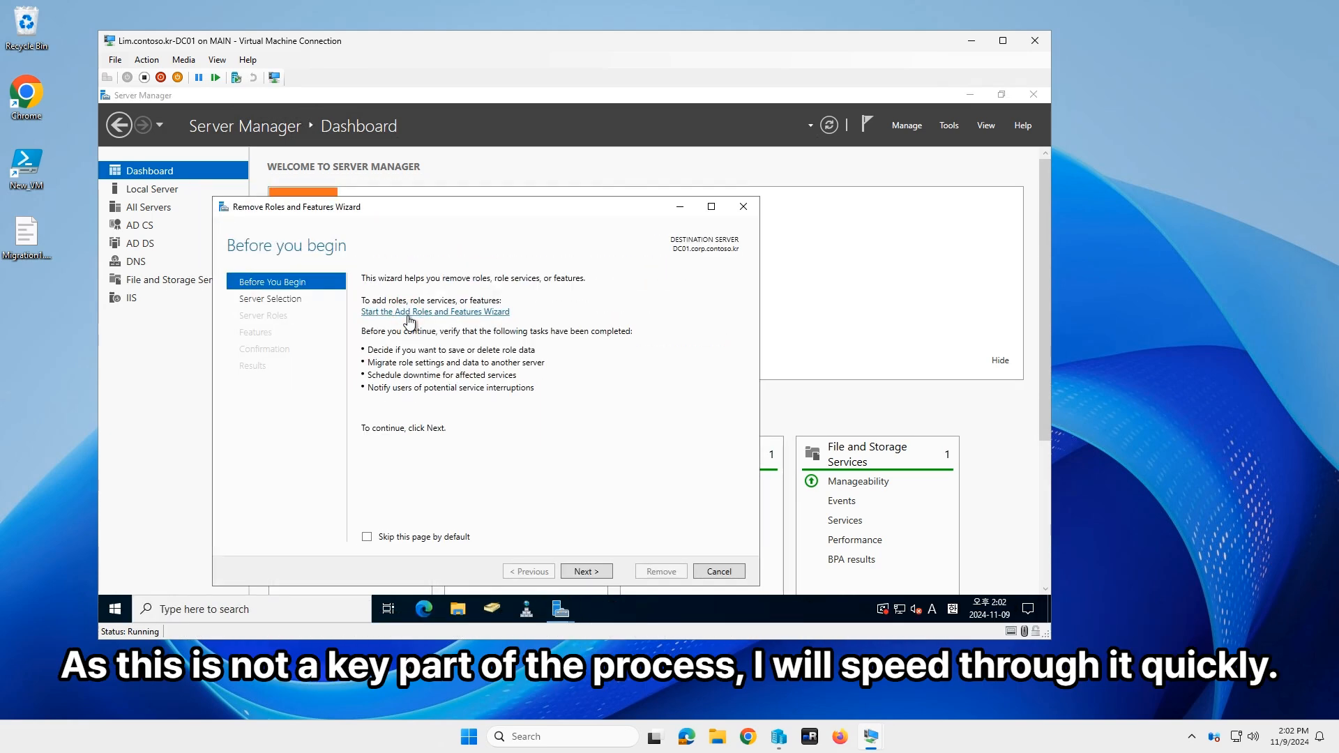
pyautogui.click(587, 570)
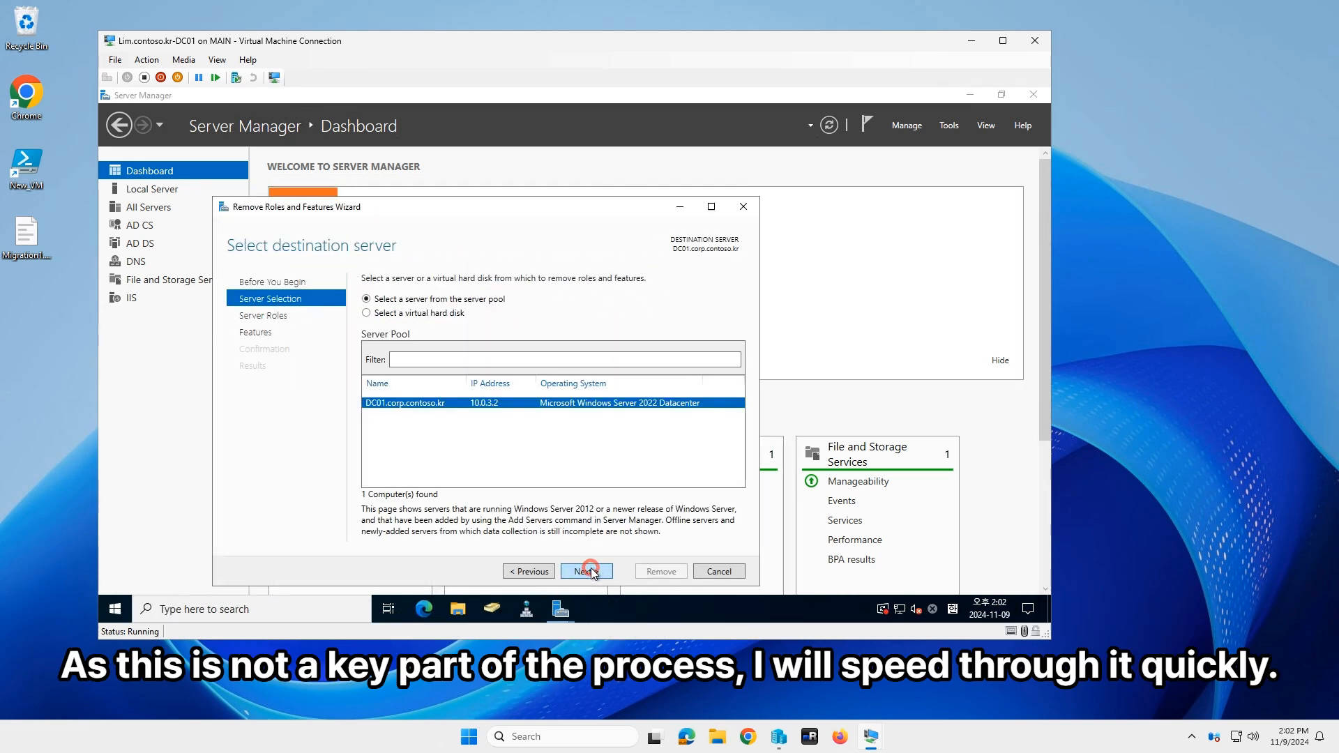
pyautogui.click(587, 570)
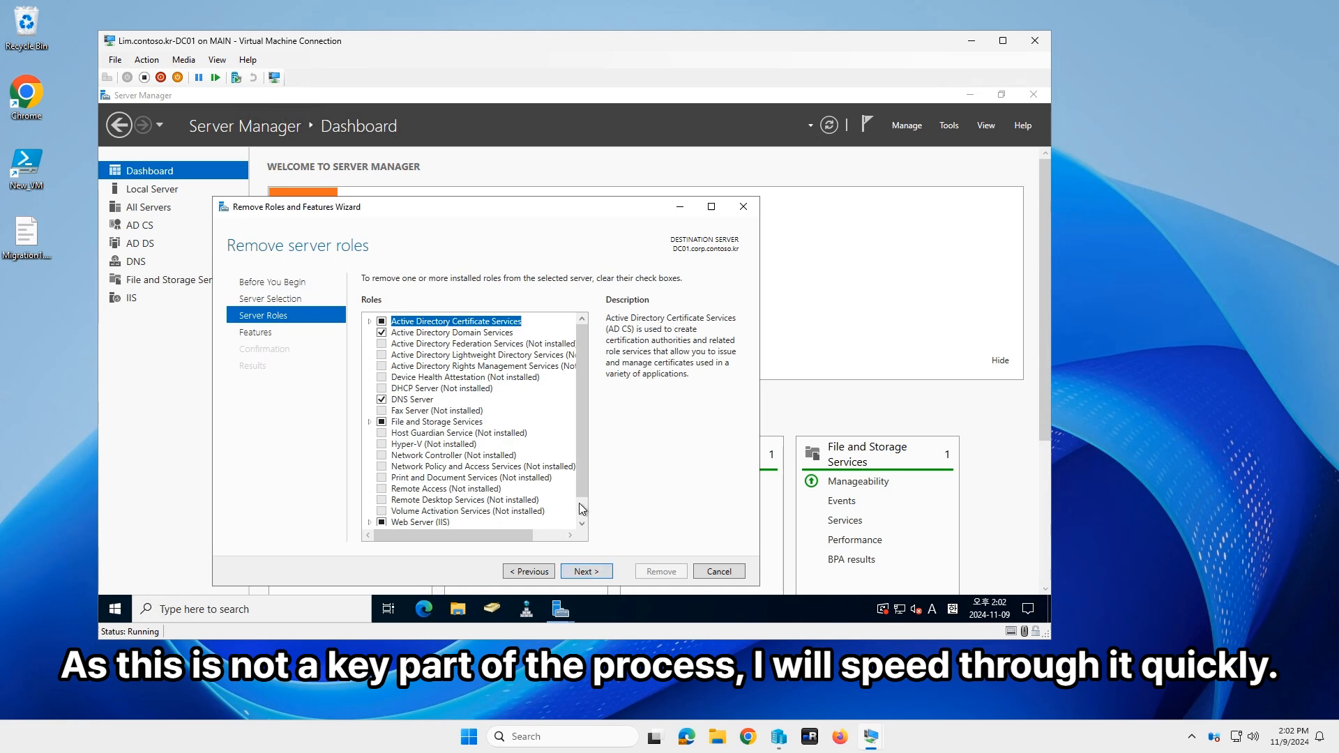
# Step: Clear Certification Authority and dependent AD CS role services, removing NDES and Web Enrollment
pyautogui.click(370, 322)
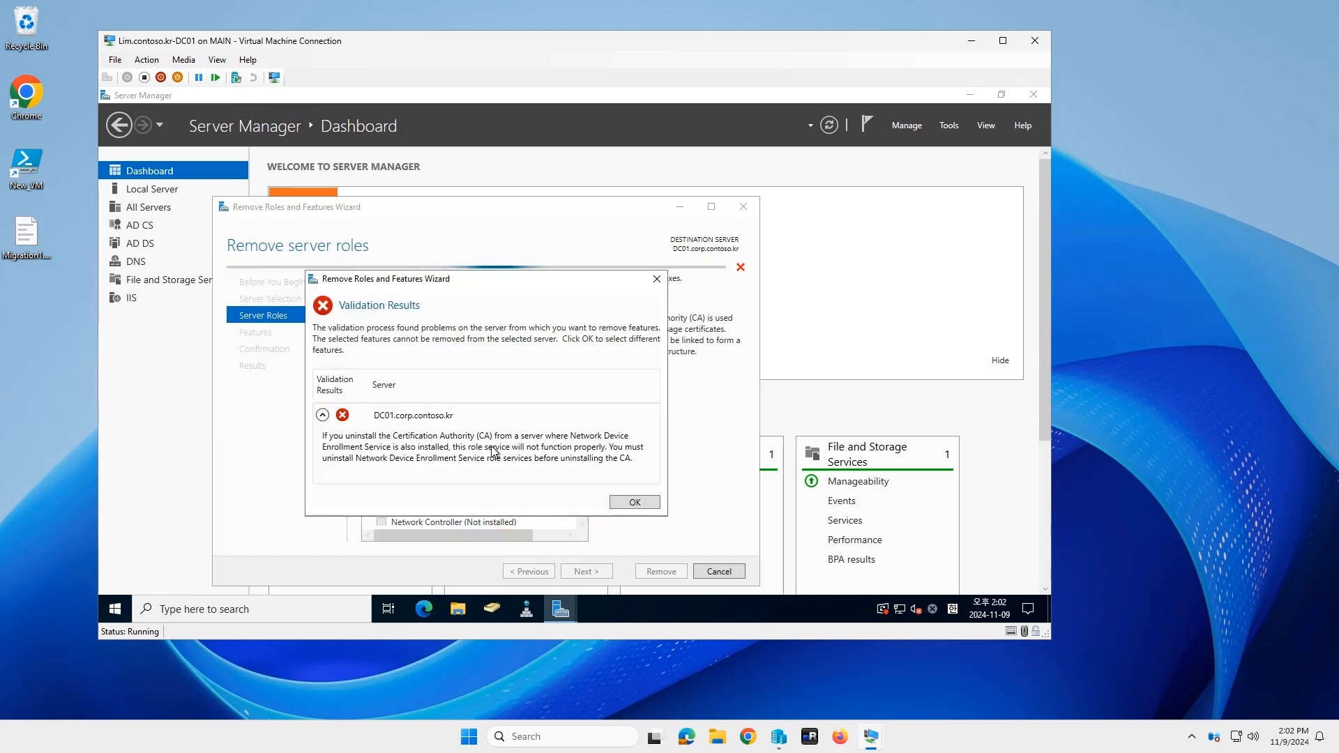
pyautogui.click(388, 332)
pyautogui.click(630, 508)
pyautogui.click(395, 366)
pyautogui.click(394, 379)
pyautogui.click(395, 332)
pyautogui.click(523, 508)
pyautogui.click(632, 502)
pyautogui.click(586, 571)
pyautogui.click(586, 572)
pyautogui.click(662, 572)
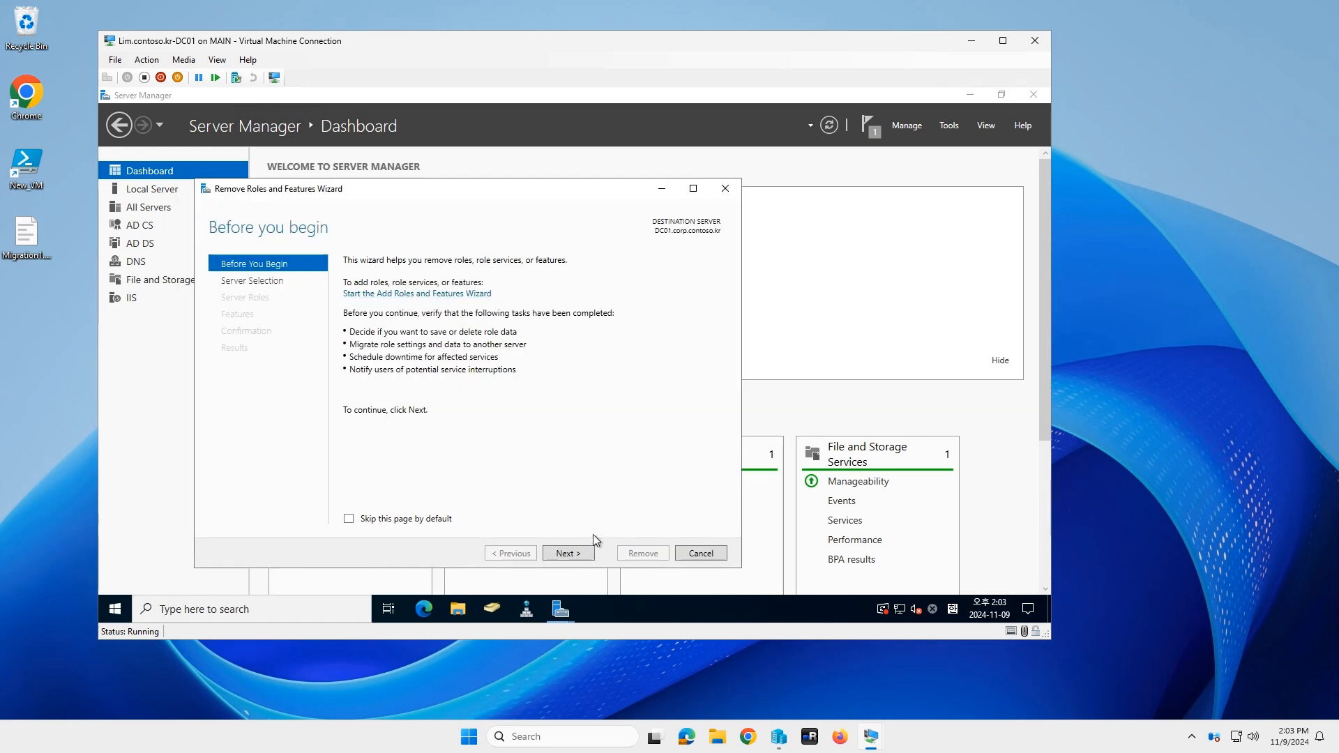
# Step: Rerun the wizard with Certification Authority unchecked and remove it
pyautogui.click(569, 554)
pyautogui.click(569, 553)
pyautogui.click(351, 304)
pyautogui.click(377, 315)
pyautogui.click(502, 491)
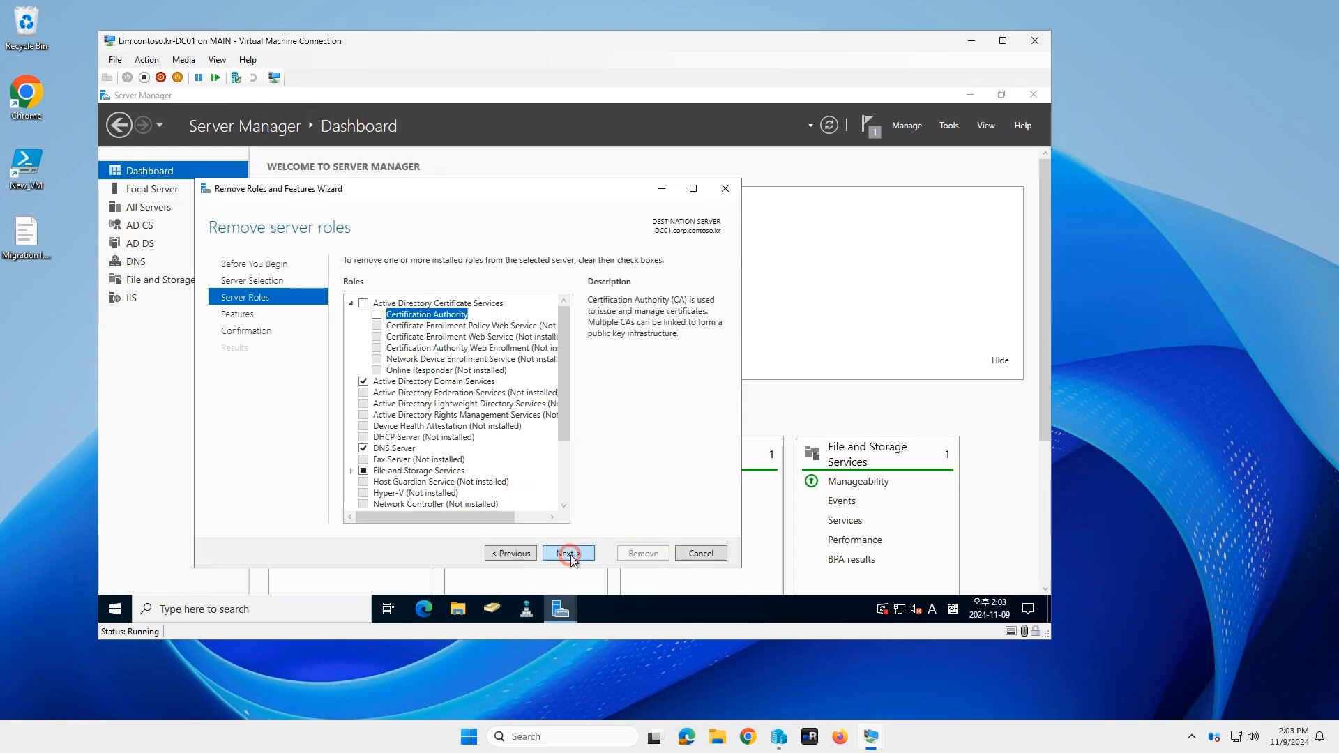
pyautogui.click(569, 554)
pyautogui.click(569, 554)
pyautogui.click(642, 555)
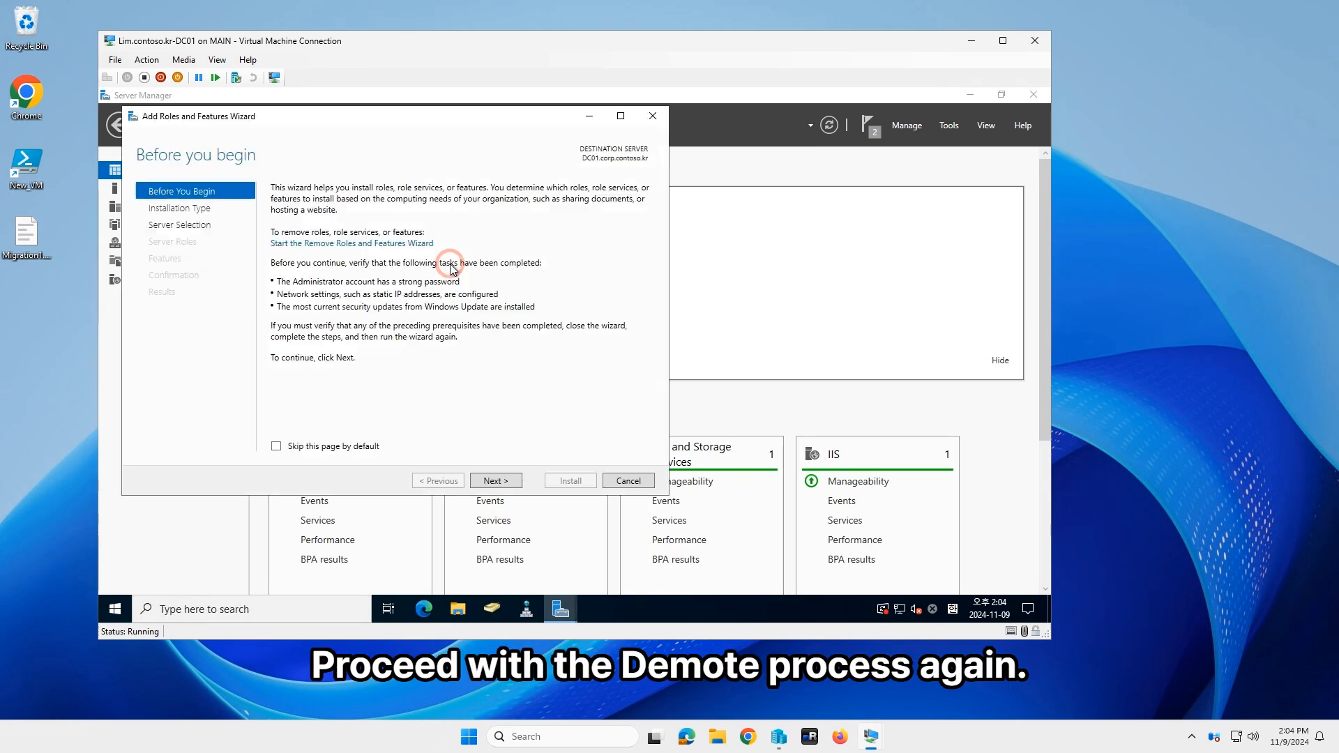
# Step: In the Remove Roles and Features Wizard, uncheck Active Directory Domain Services and its features
pyautogui.click(389, 247)
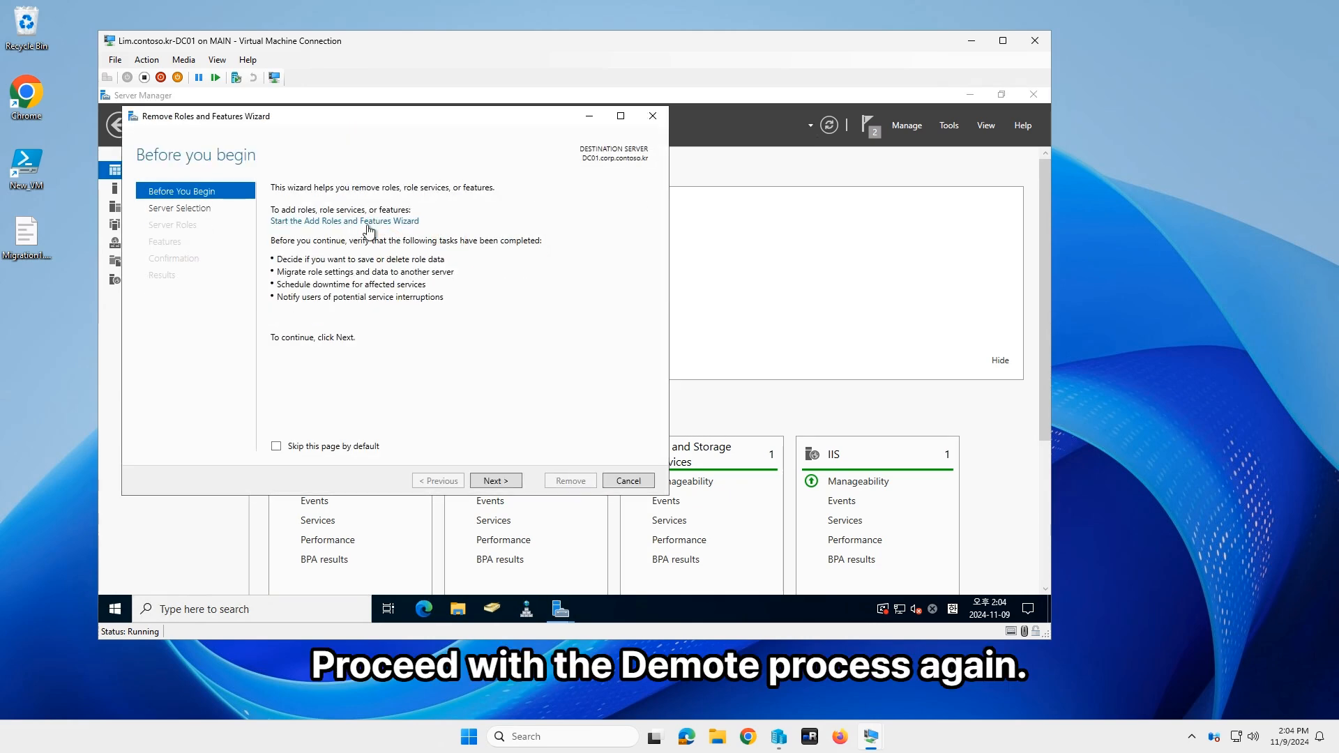
pyautogui.click(369, 222)
pyautogui.click(363, 261)
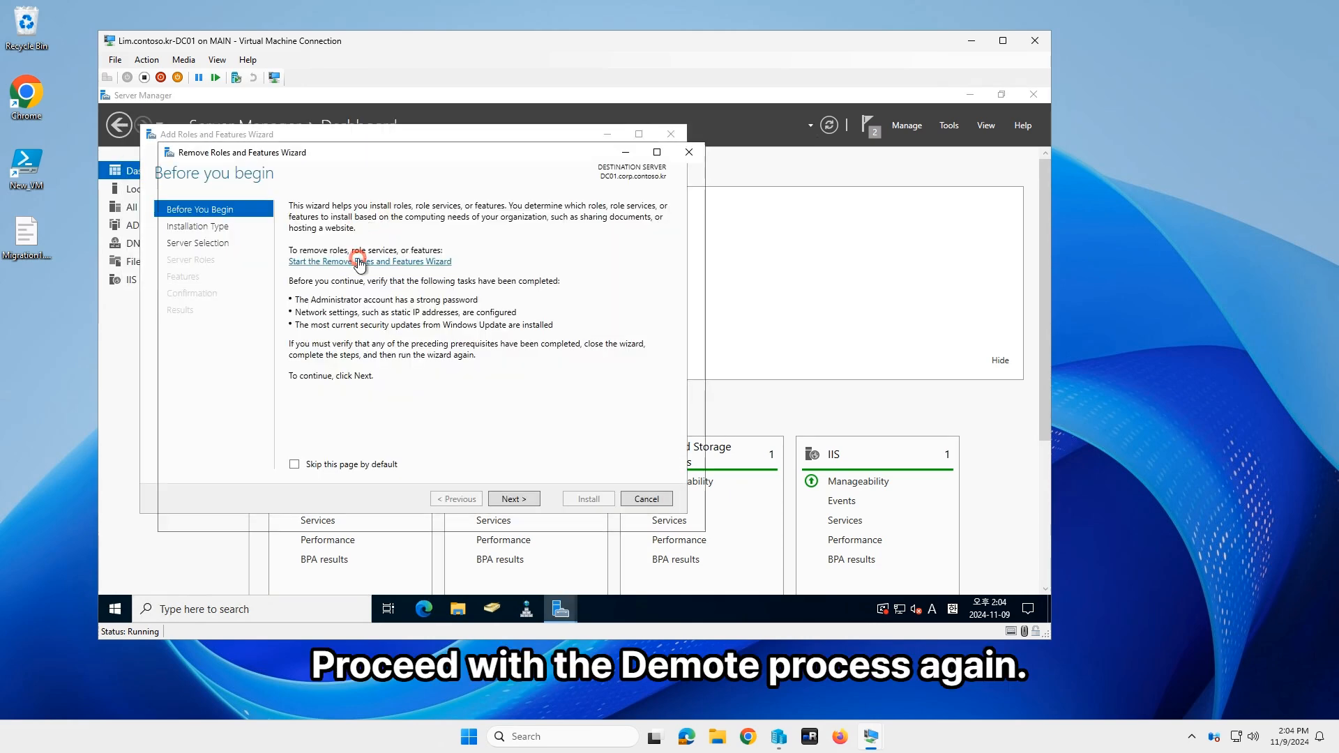
pyautogui.click(220, 245)
pyautogui.click(208, 261)
pyautogui.click(321, 279)
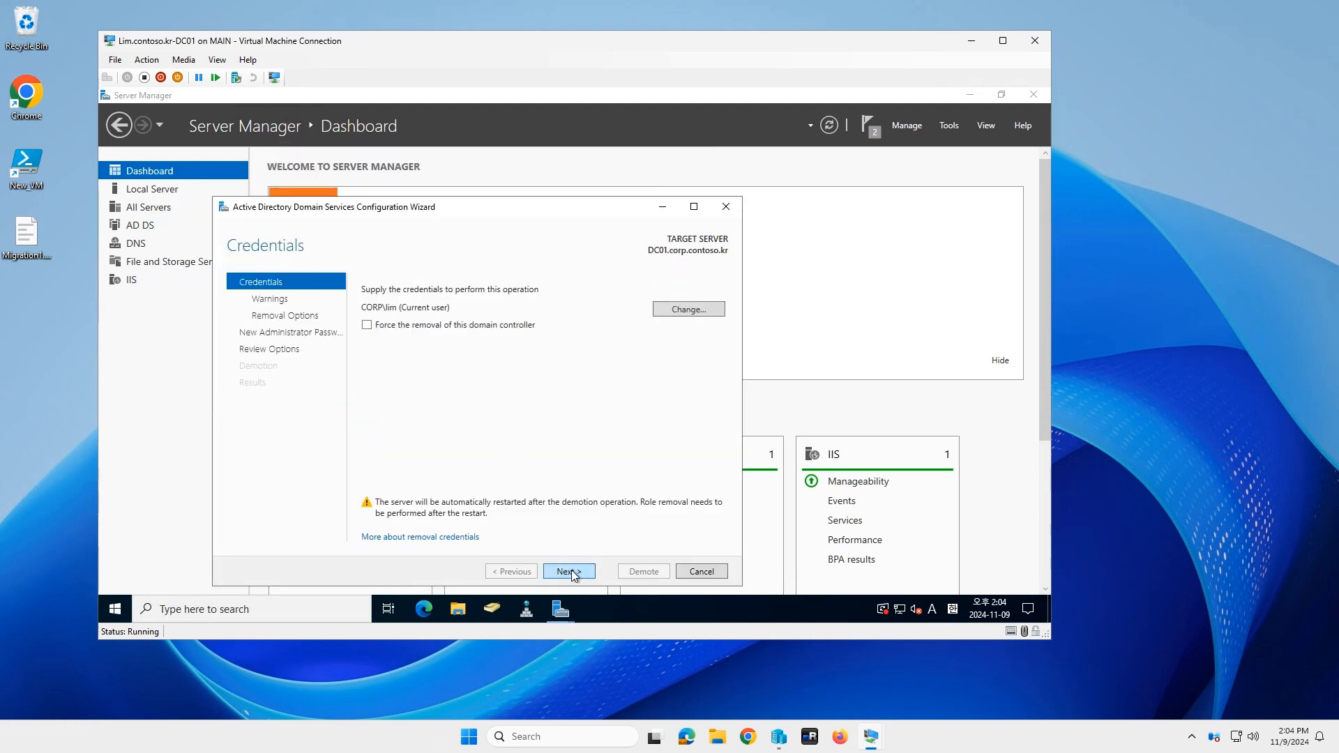
# Step: Proceed through the demotion wizard, confirming removal and entering a new administrator password
pyautogui.click(573, 574)
pyautogui.click(380, 372)
pyautogui.click(576, 572)
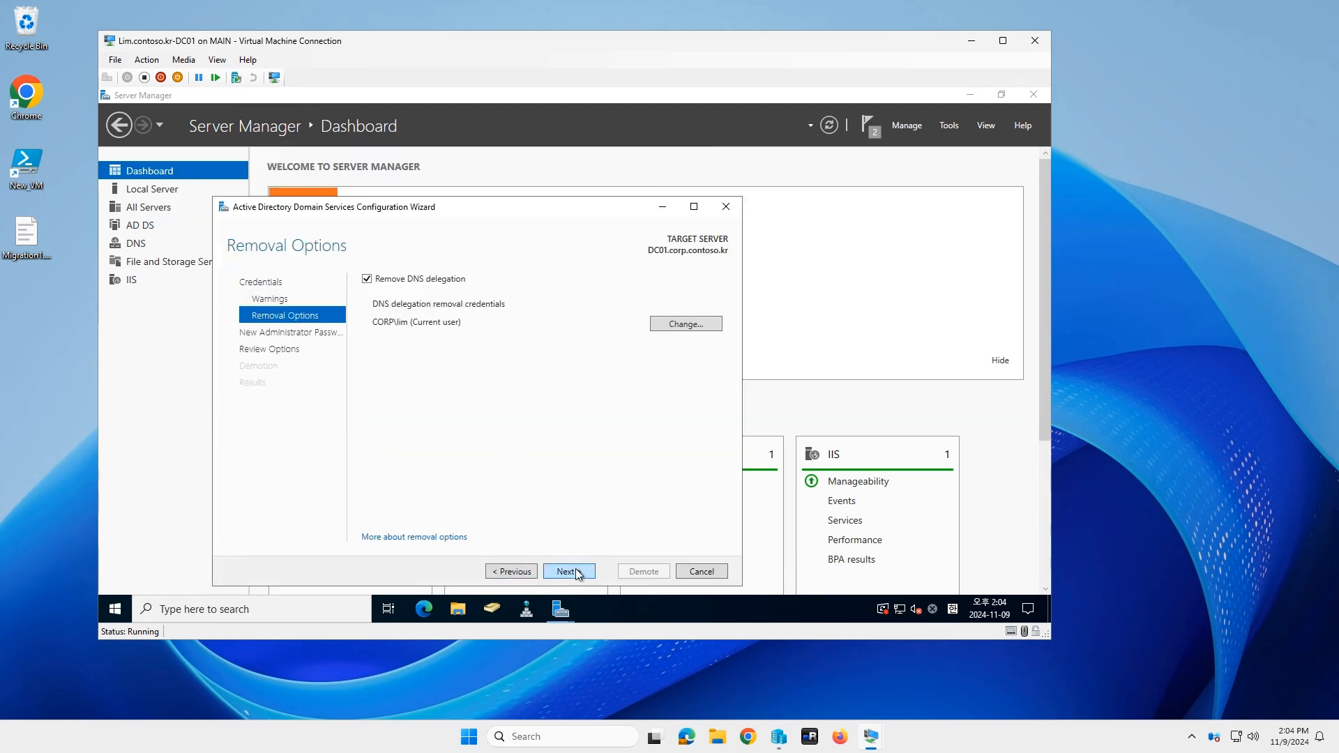
pyautogui.click(578, 572)
pyautogui.write('••••••••••')
pyautogui.press('Tab')
pyautogui.write('••••••••••')
# Step: Demote DC01, dismiss the sign-out notice, and close the completed wizard
pyautogui.click(576, 573)
pyautogui.click(635, 572)
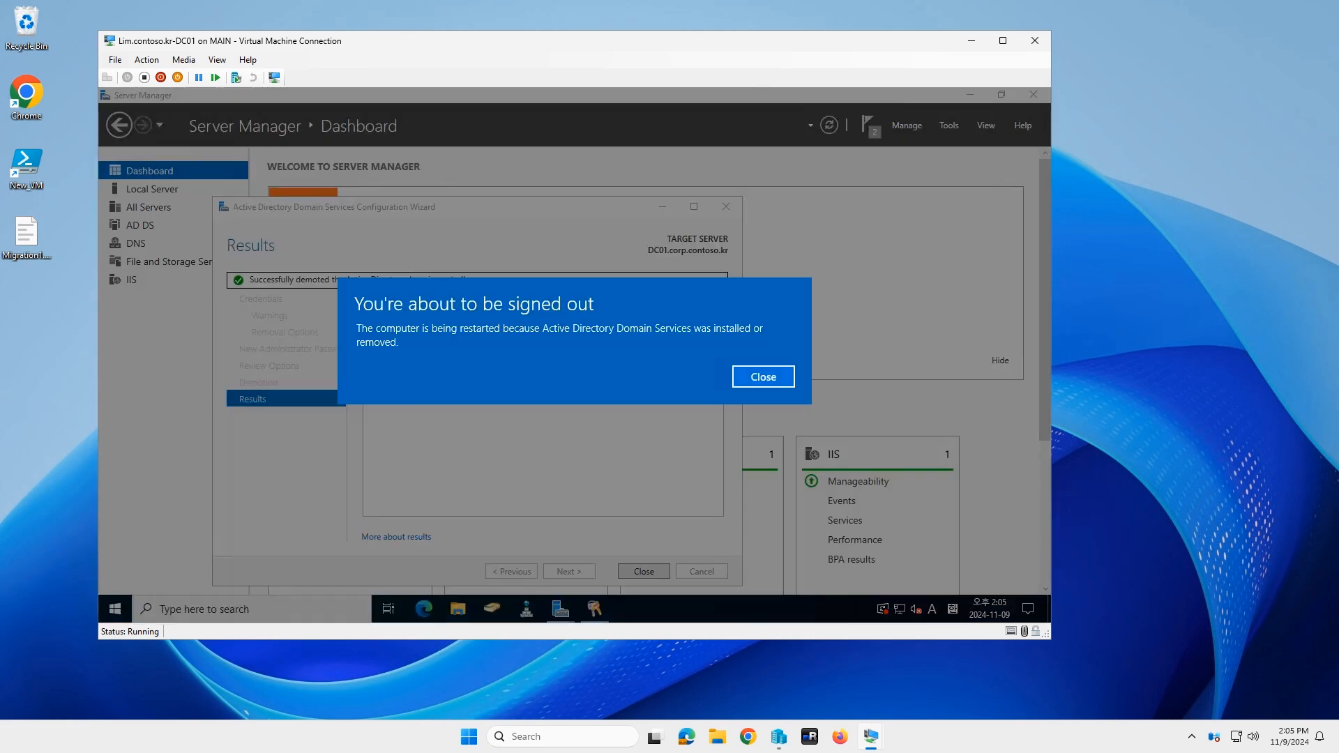
pyautogui.click(760, 377)
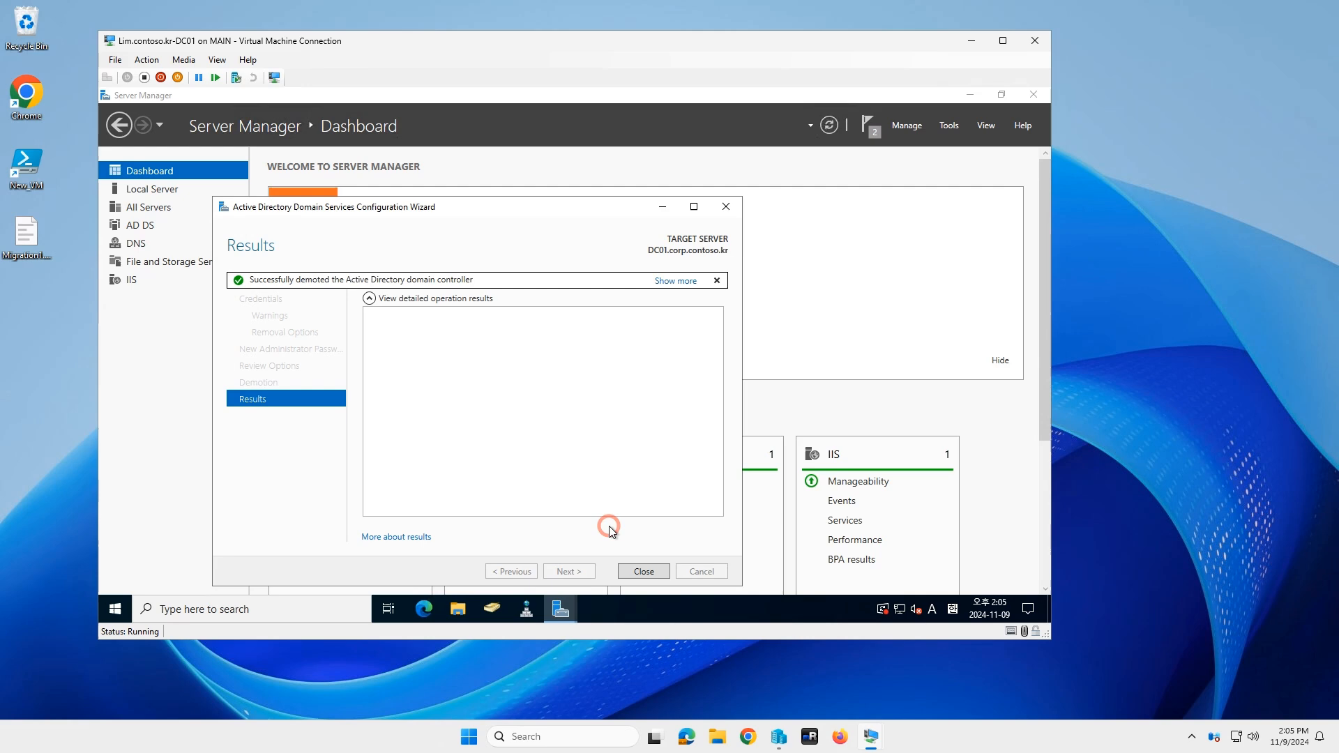
pyautogui.click(647, 571)
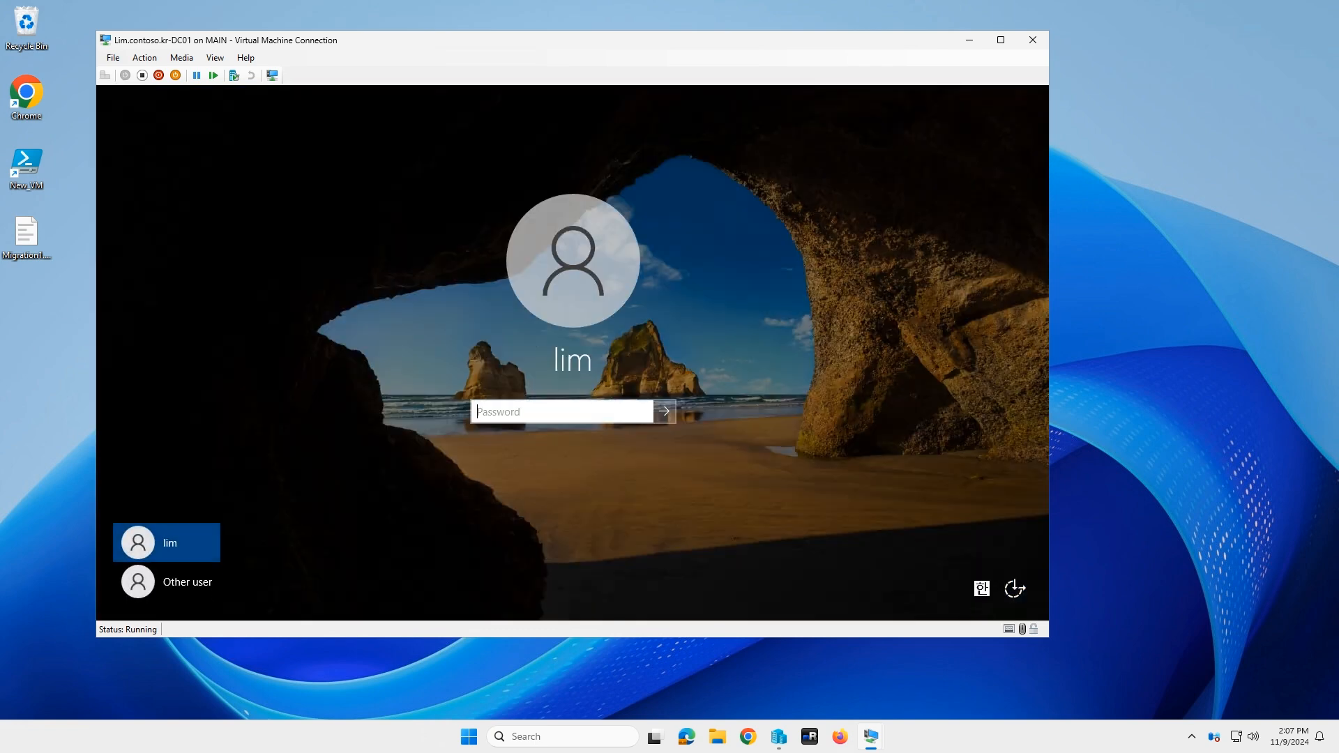
# Step: Try the domain account's password and dismiss the domain-unavailable error
pyautogui.click(567, 411)
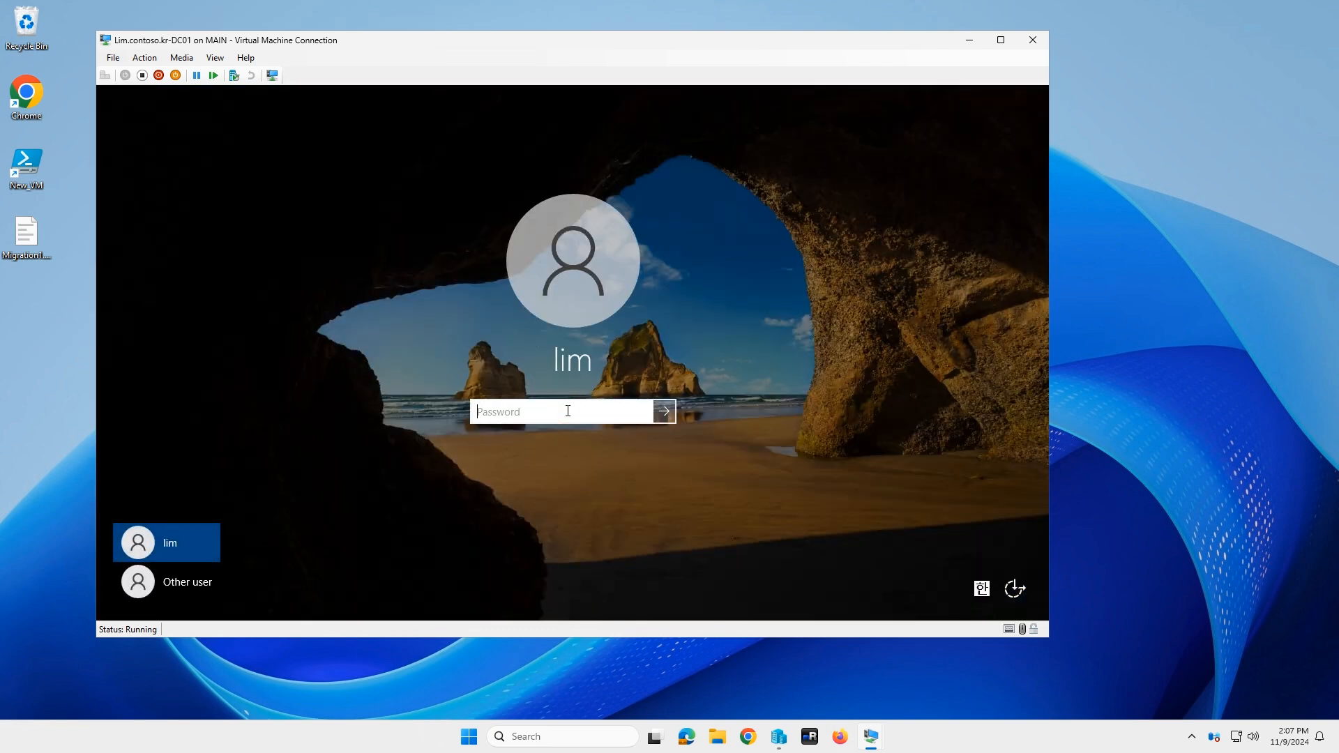
pyautogui.write('P@ssw0rd')
pyautogui.press('Return')
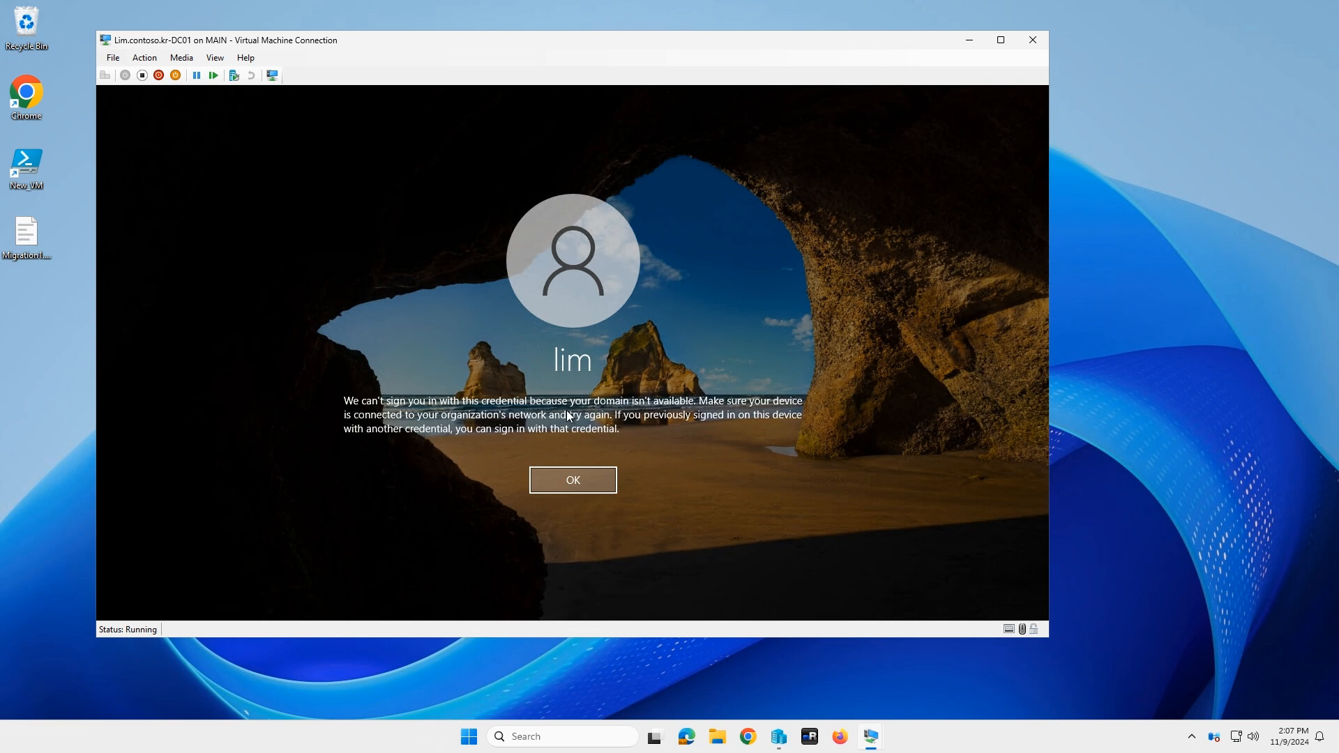
pyautogui.click(577, 483)
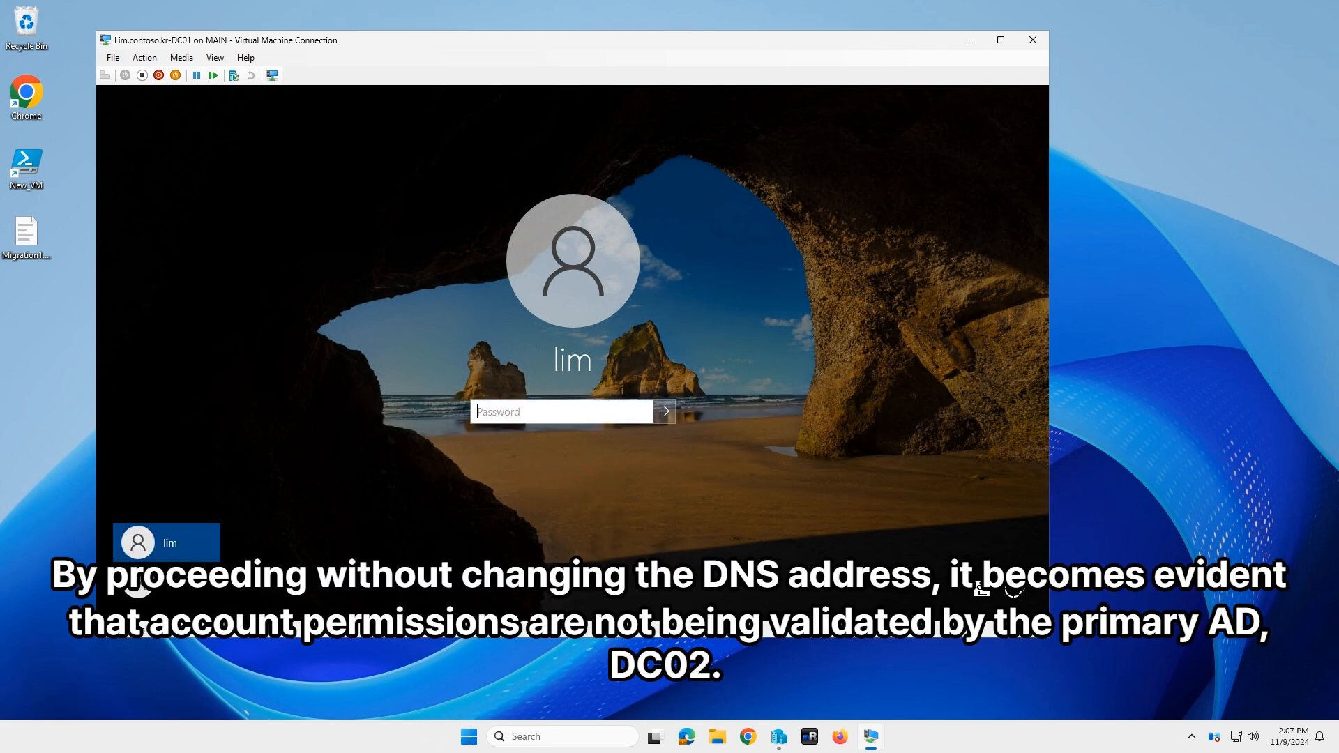
# Step: Sign in as Other user with .\administrator and the local administrator password
pyautogui.click(168, 586)
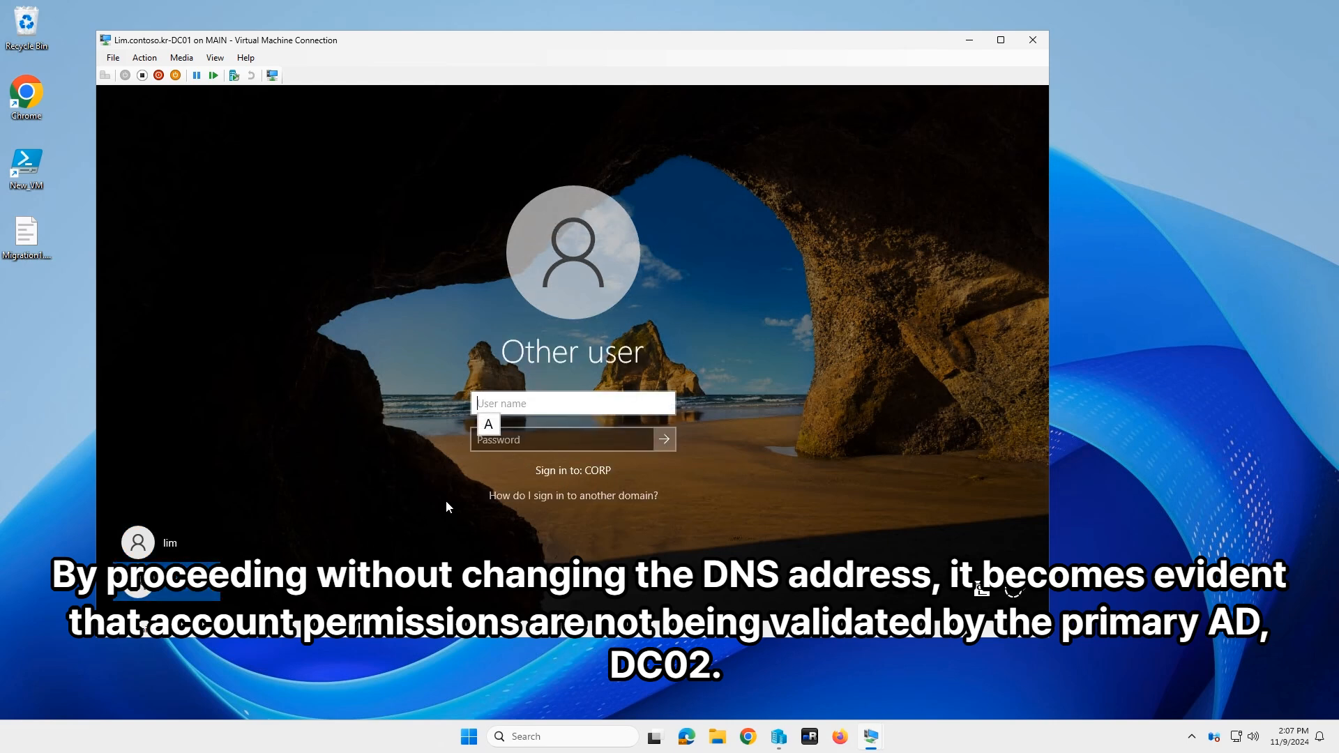
pyautogui.write('corp\\')
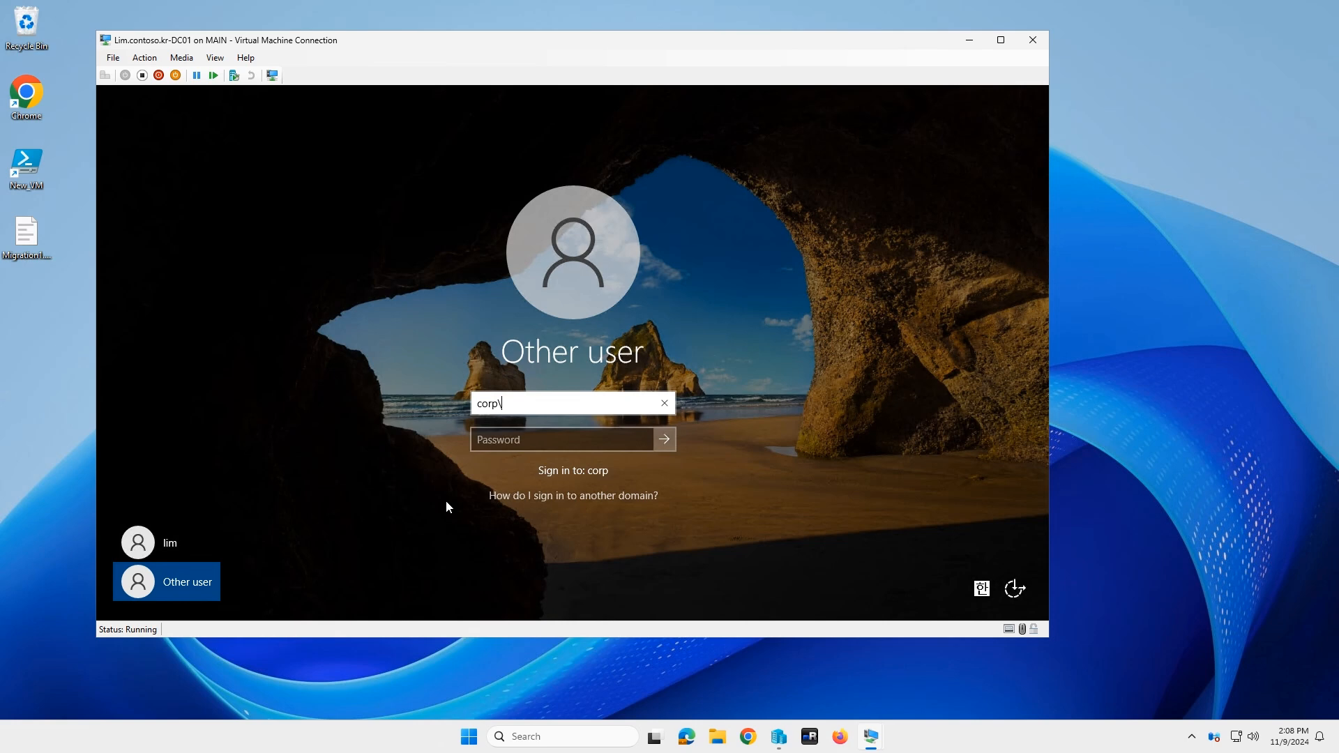
pyautogui.press('BackSpace')
pyautogui.press('BackSpace')
pyautogui.press('BackSpace')
pyautogui.press('BackSpace')
pyautogui.press('BackSpace')
pyautogui.write('.\\administrator')
pyautogui.press('Tab')
pyautogui.write('P')
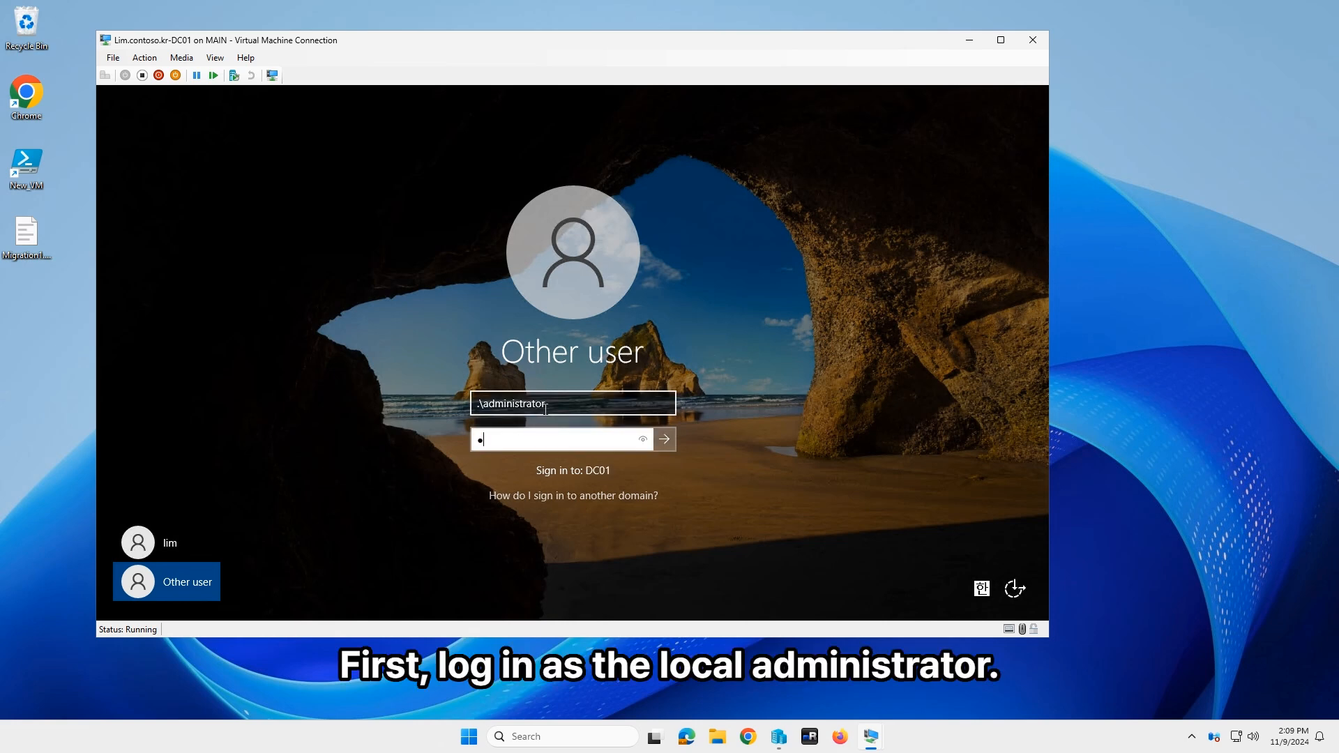
pyautogui.press('Return')
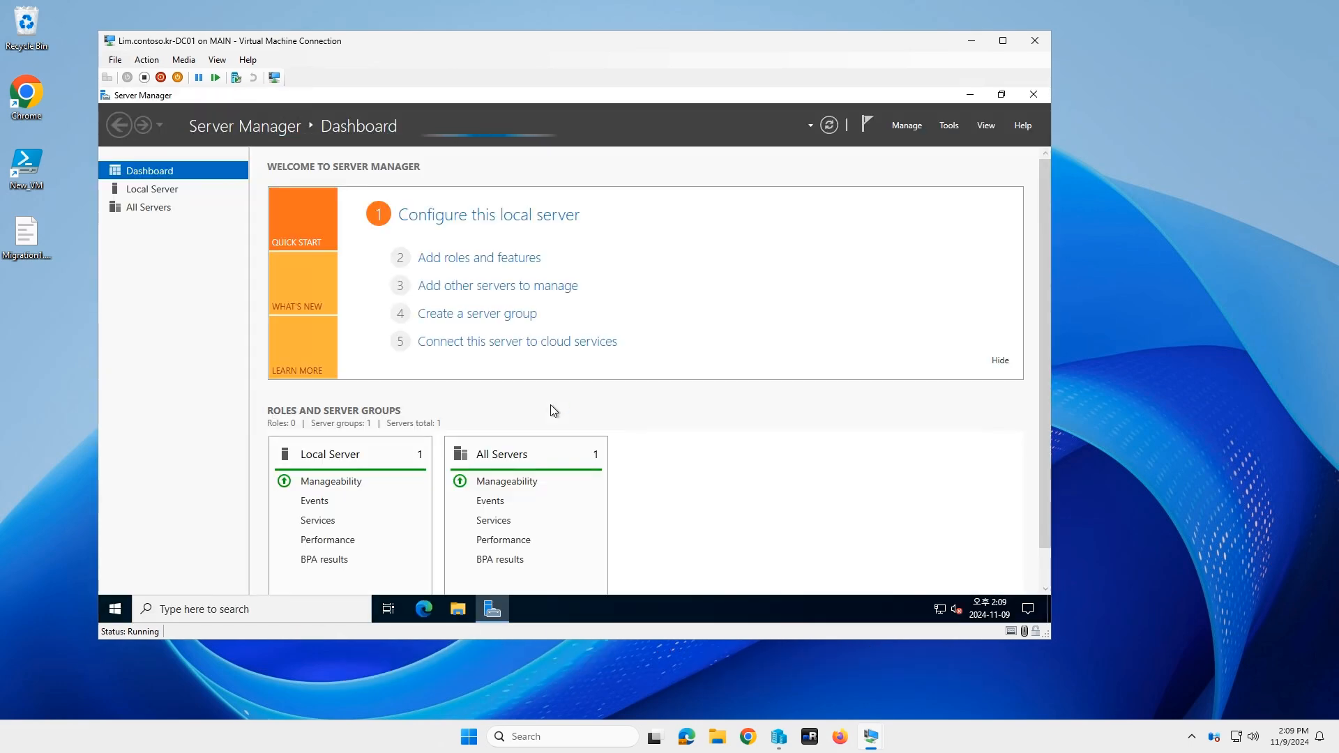
# Step: Open the Ethernet adapter's IPv4 properties from network settings
pyautogui.rightClick(704, 600)
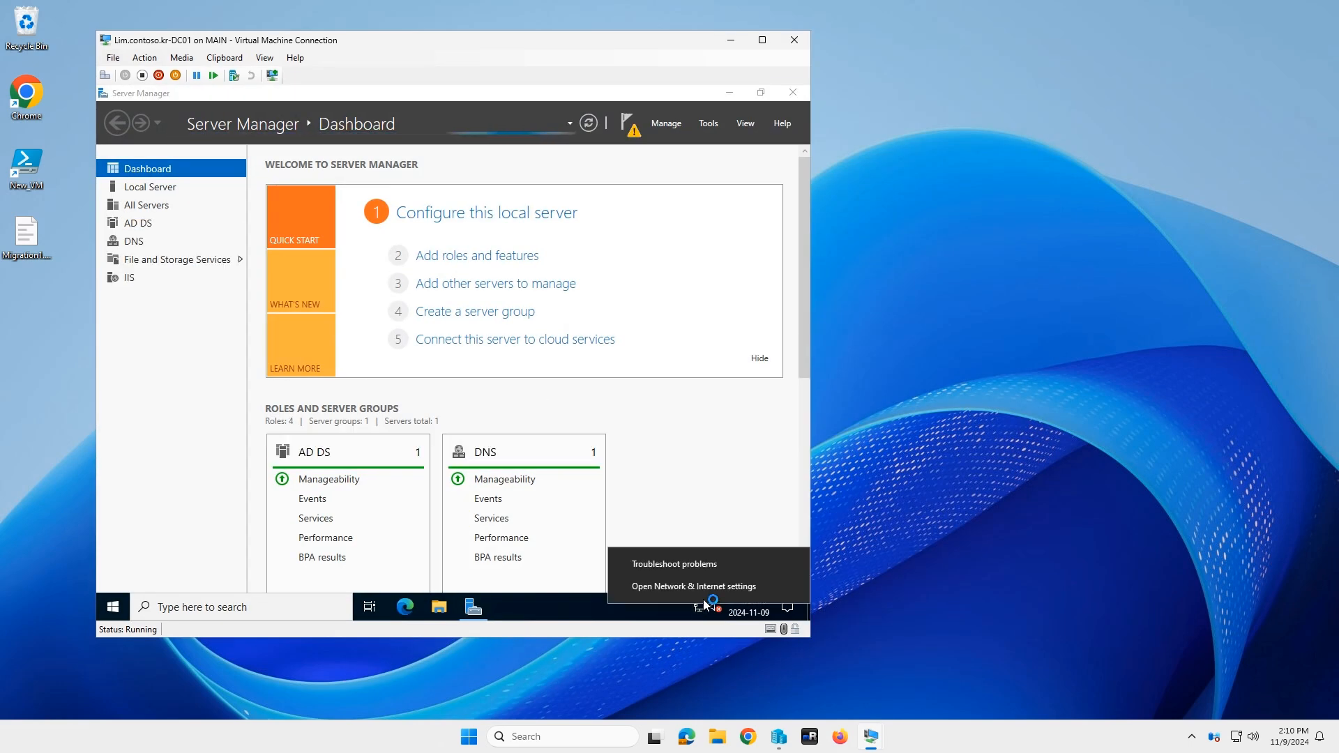
pyautogui.click(674, 671)
pyautogui.click(496, 488)
pyautogui.doubleClick(251, 224)
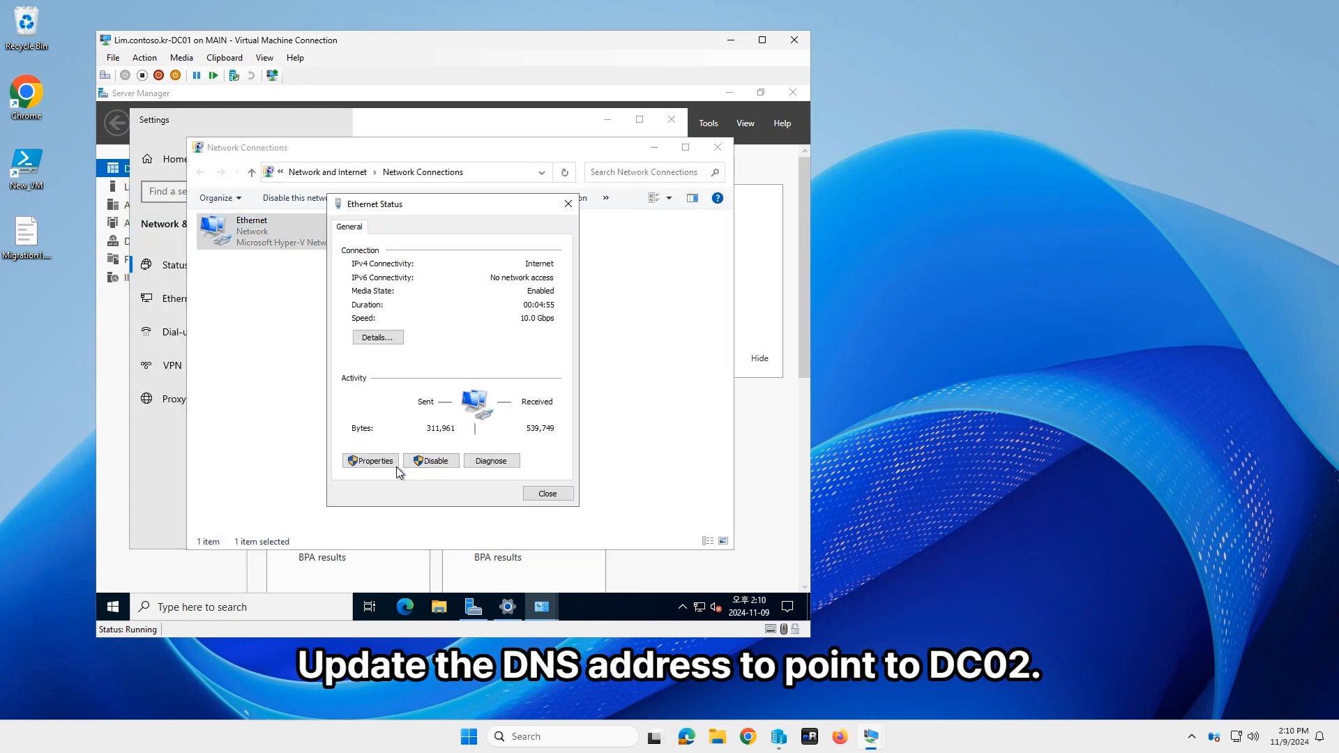
pyautogui.click(382, 459)
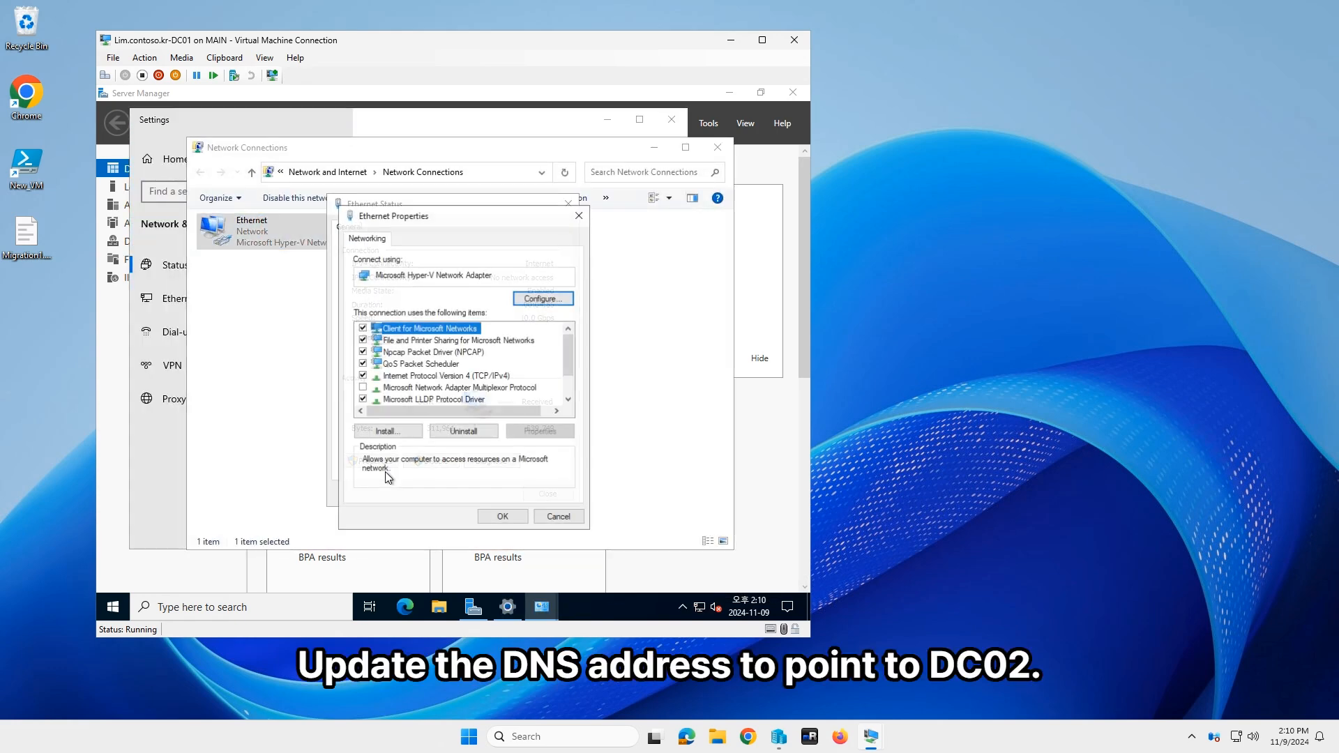
pyautogui.doubleClick(469, 377)
# Step: Change the preferred DNS server to 10.0.3.3 and apply it
pyautogui.click(571, 480)
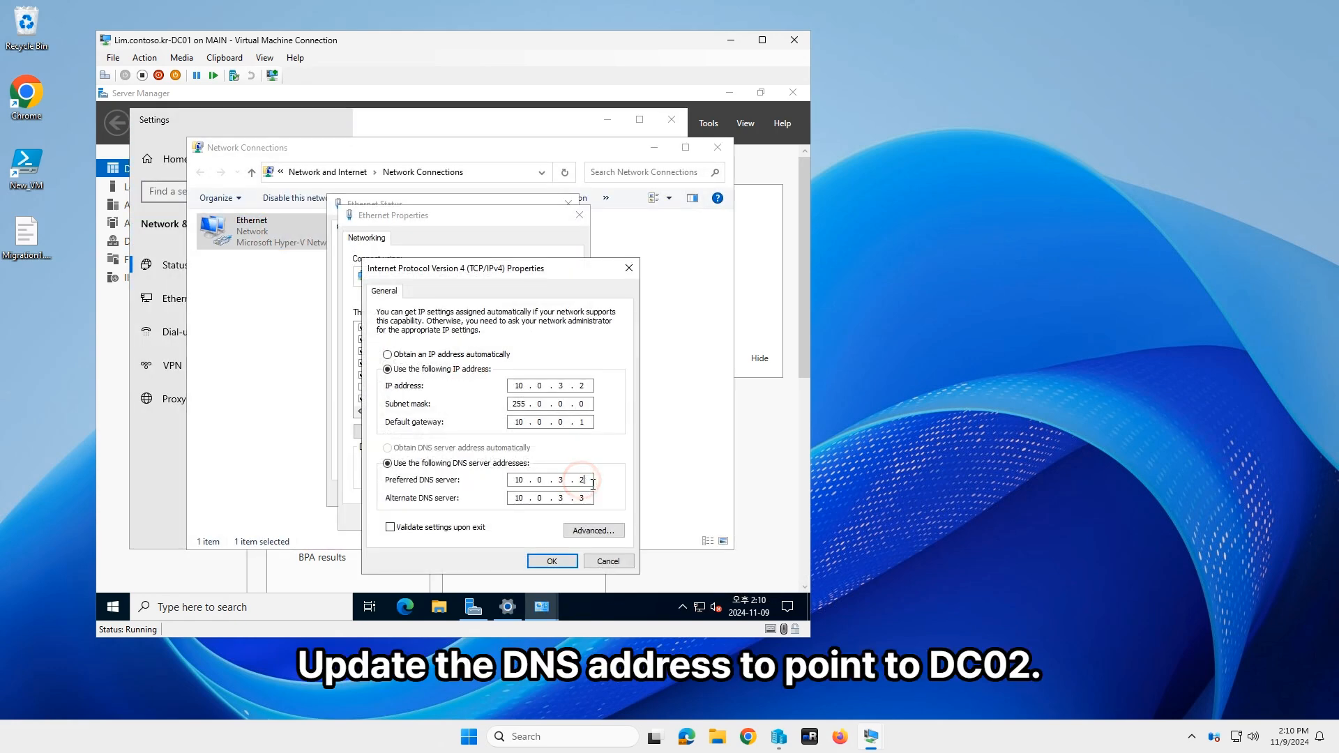
pyautogui.press('BackSpace')
pyautogui.press('Tab')
pyautogui.press('Tab')
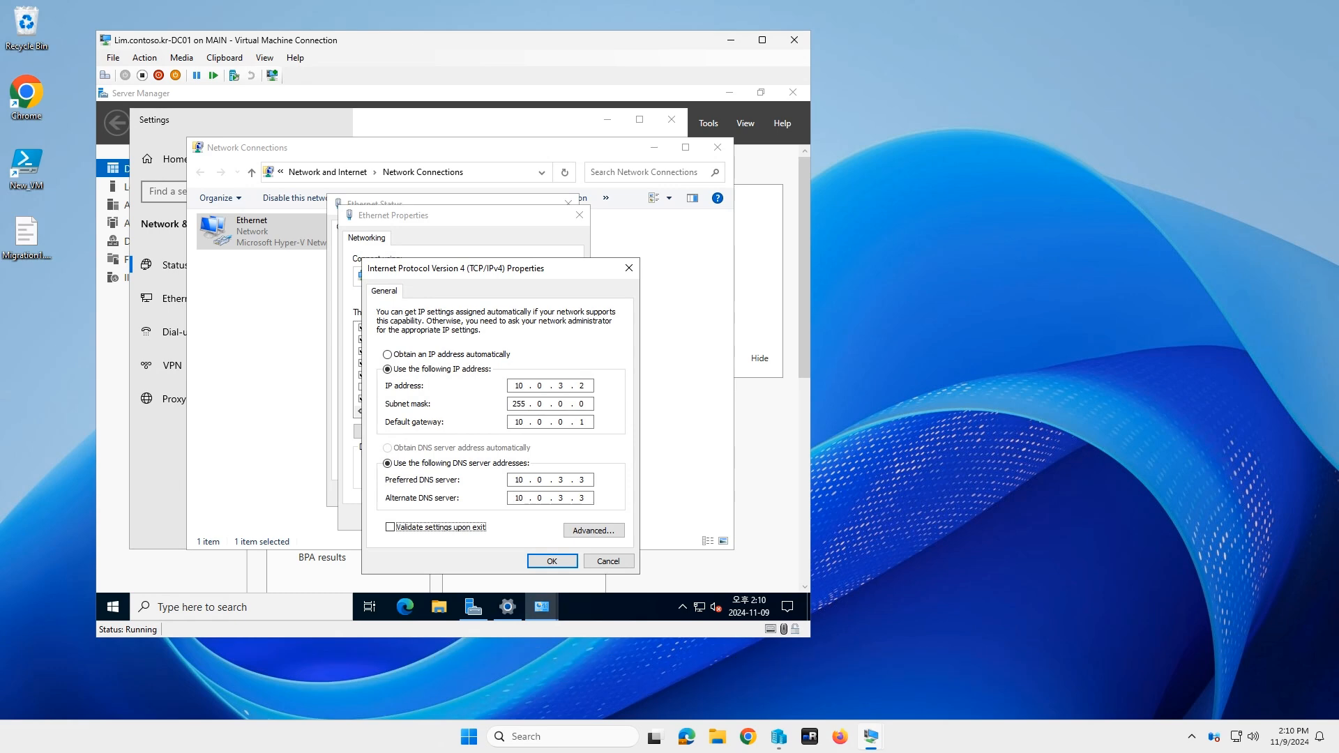
pyautogui.hotkey('shift', 'Tab')
pyautogui.press('Return')
pyautogui.press('Return')
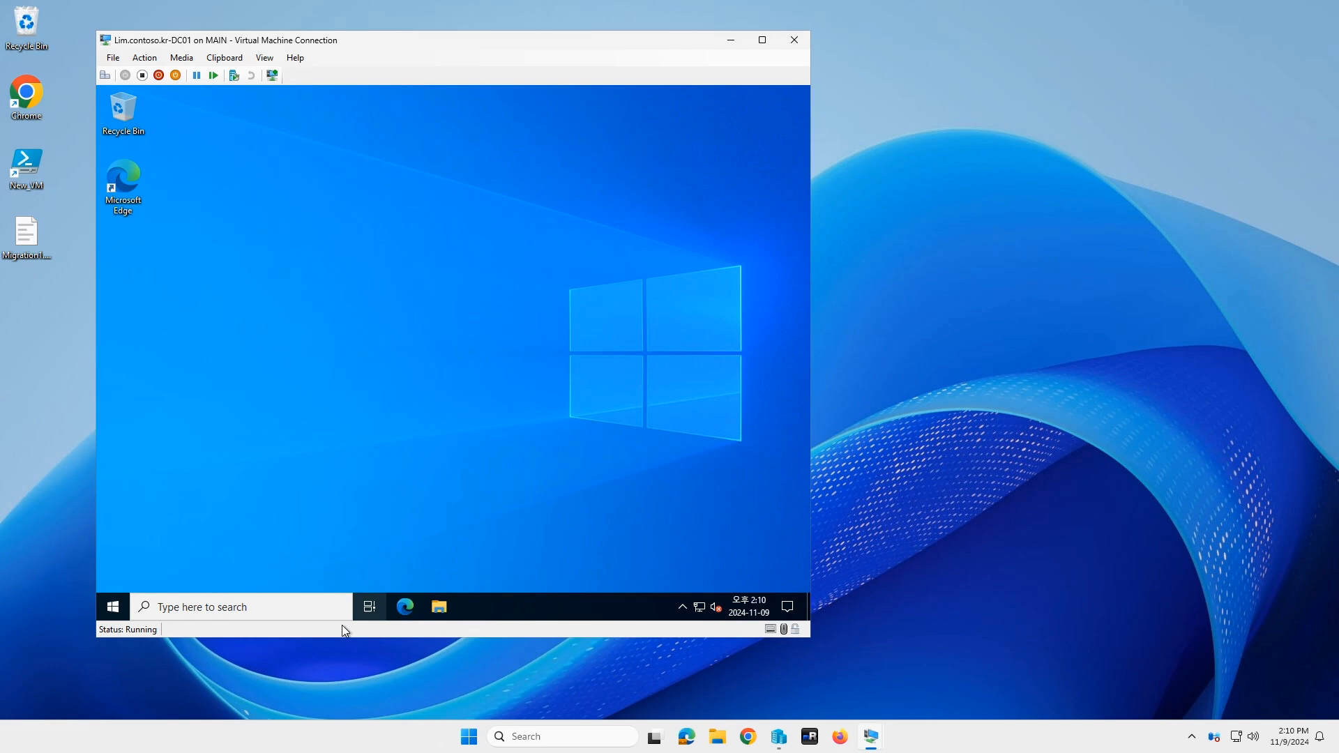
# Step: Sign out of the VM and sign back in with the user's credentials
pyautogui.rightClick(113, 606)
pyautogui.moveTo(209, 567)
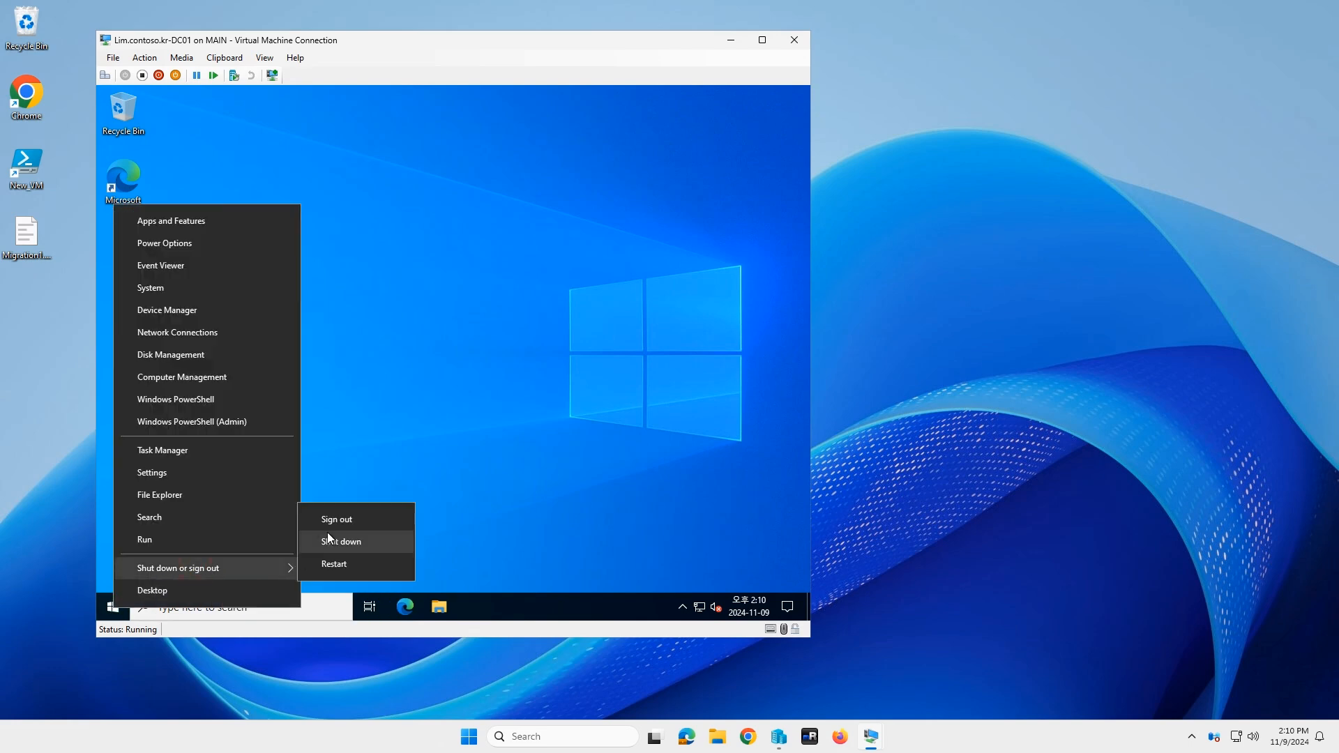
pyautogui.click(330, 522)
pyautogui.click(261, 57)
pyautogui.click(300, 120)
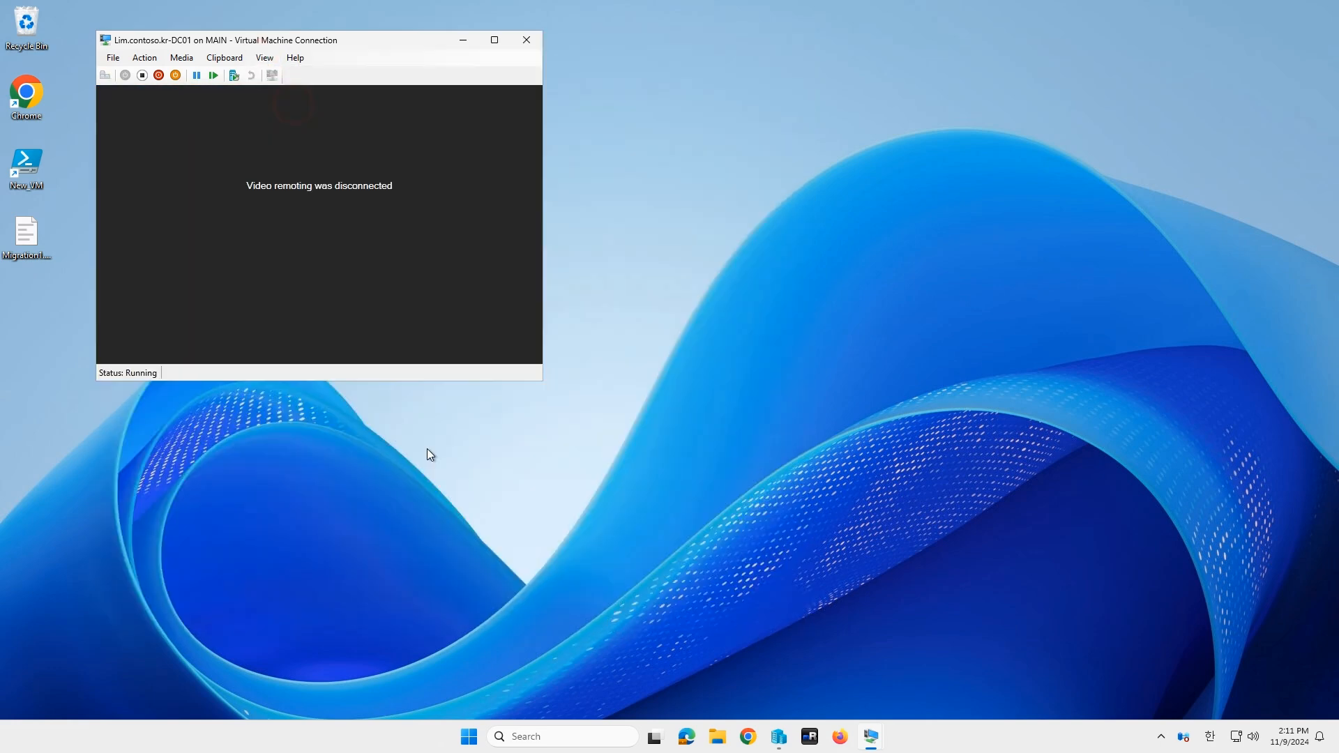
pyautogui.click(223, 579)
pyautogui.write('lim')
pyautogui.press('Tab')
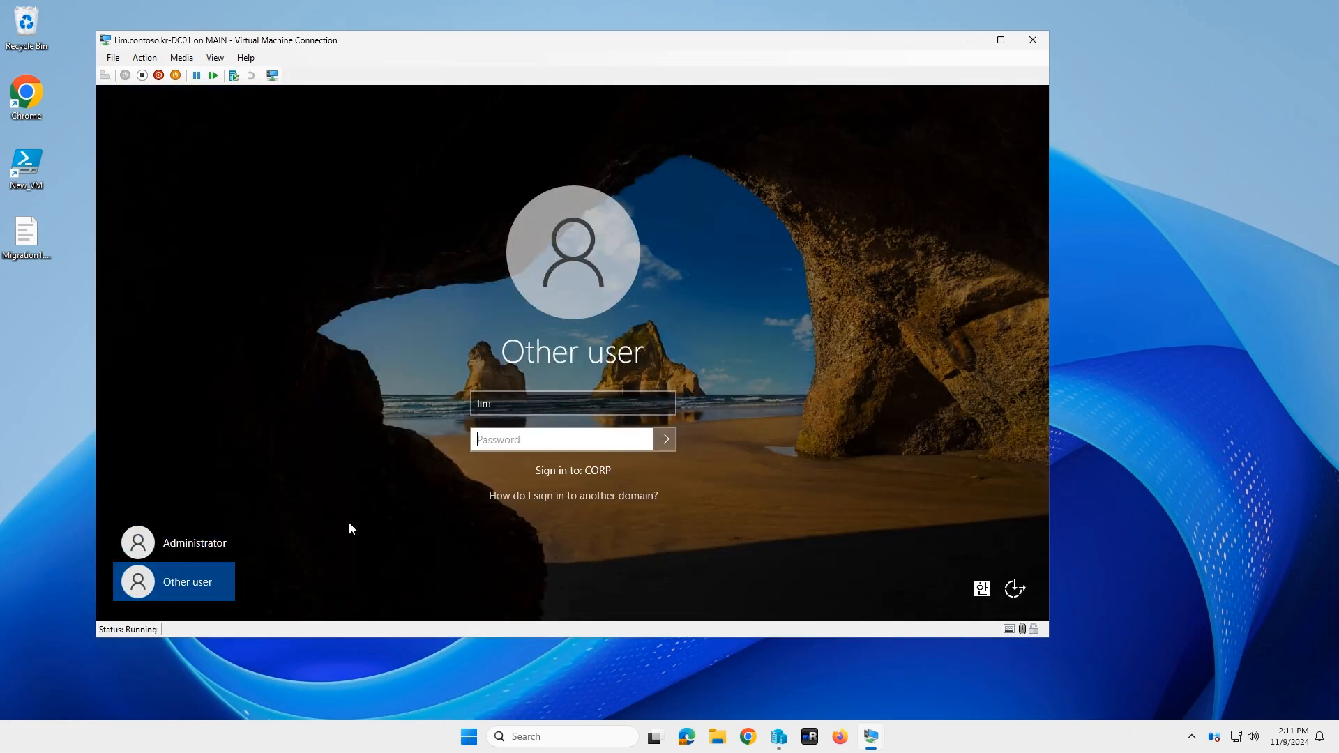
pyautogui.write('P@ssw0rd')
pyautogui.press('Return')
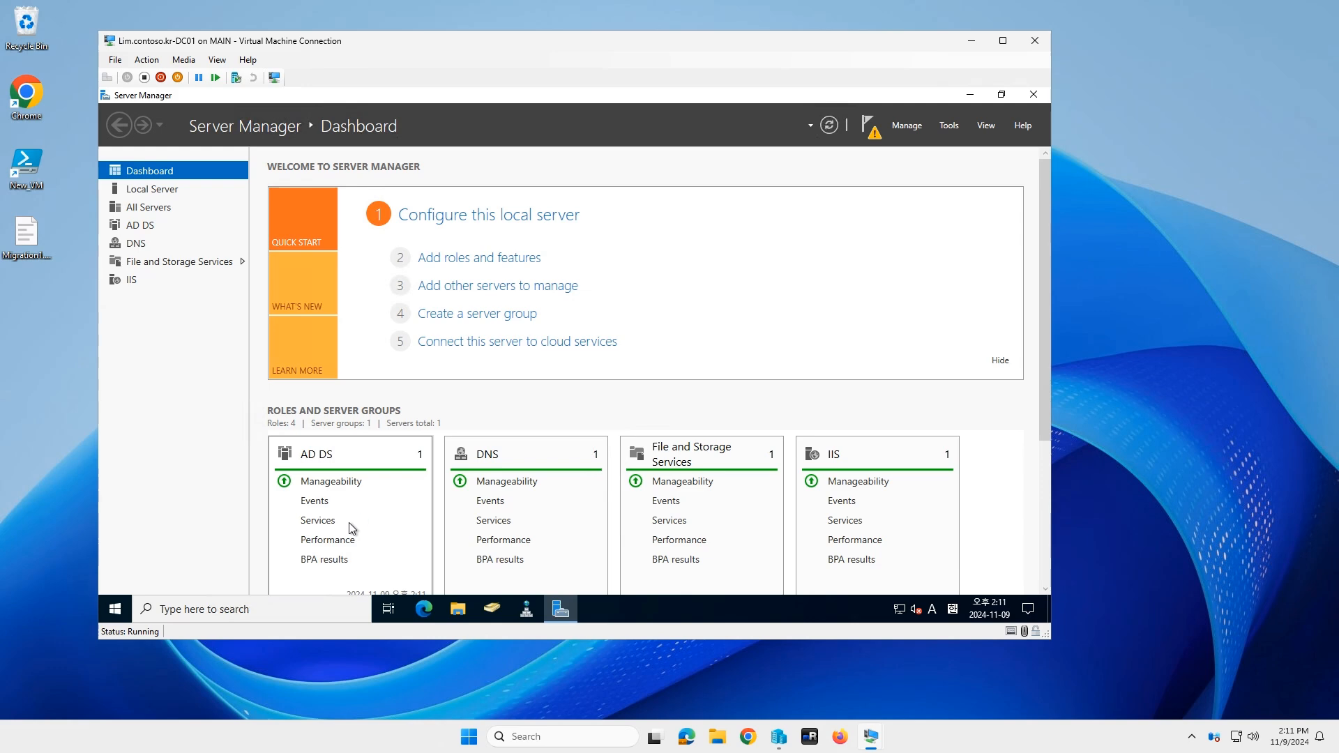
# Step: Remove the Active Directory Domain Services role and its management tools from DC01
pyautogui.click(471, 258)
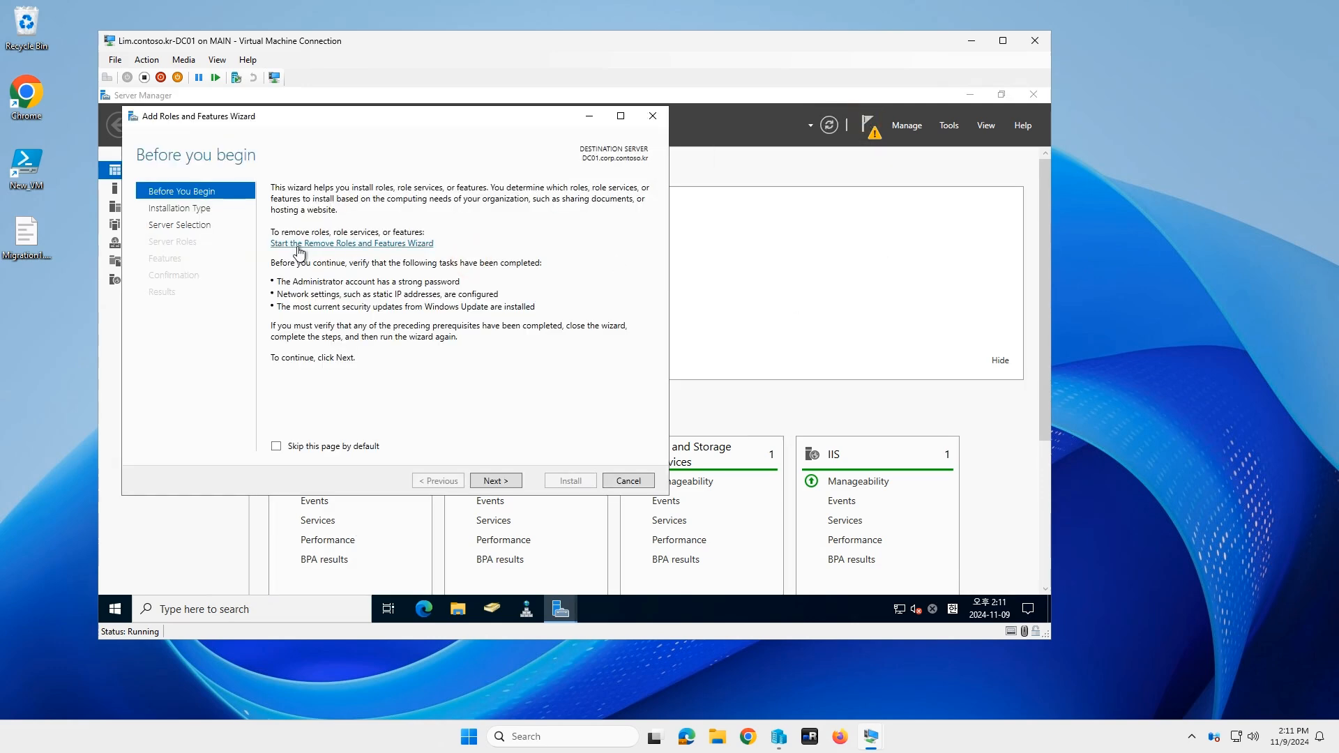
pyautogui.click(299, 248)
pyautogui.click(520, 497)
pyautogui.click(521, 497)
pyautogui.click(309, 261)
pyautogui.click(526, 503)
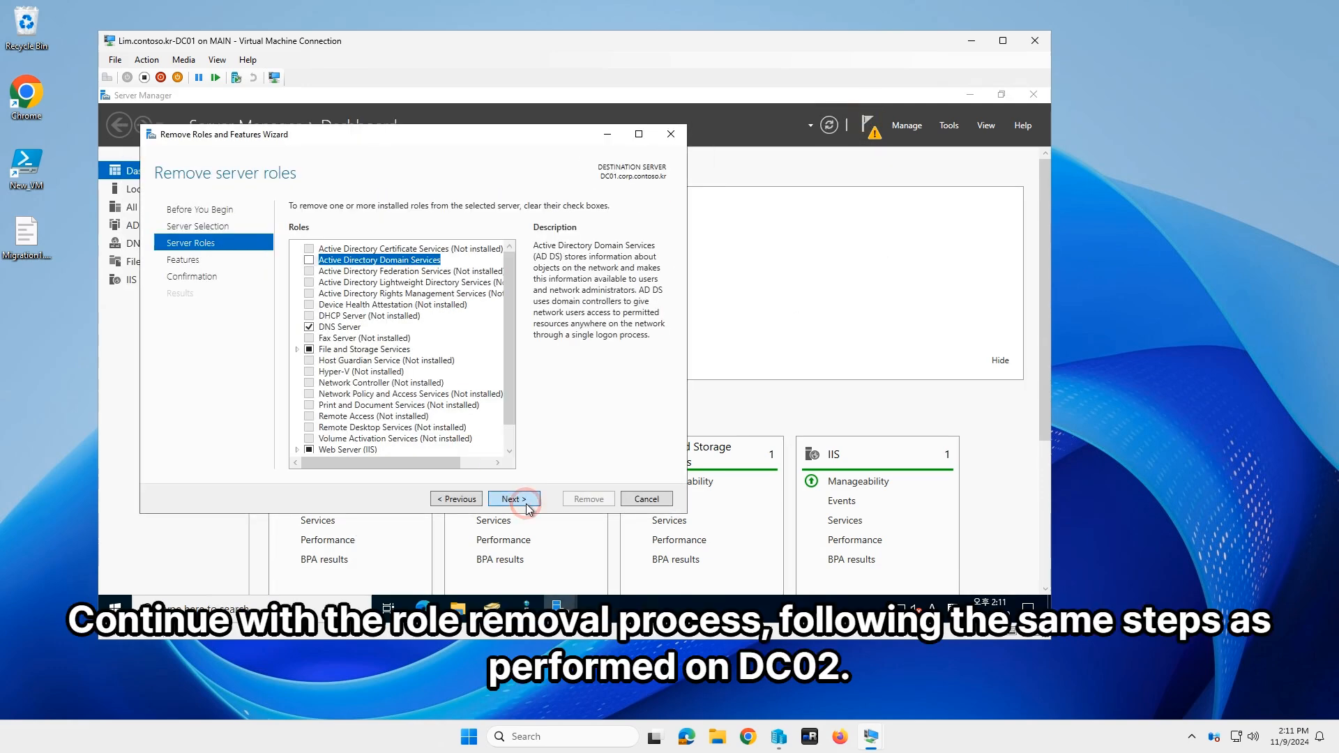
pyautogui.click(527, 503)
pyautogui.click(592, 500)
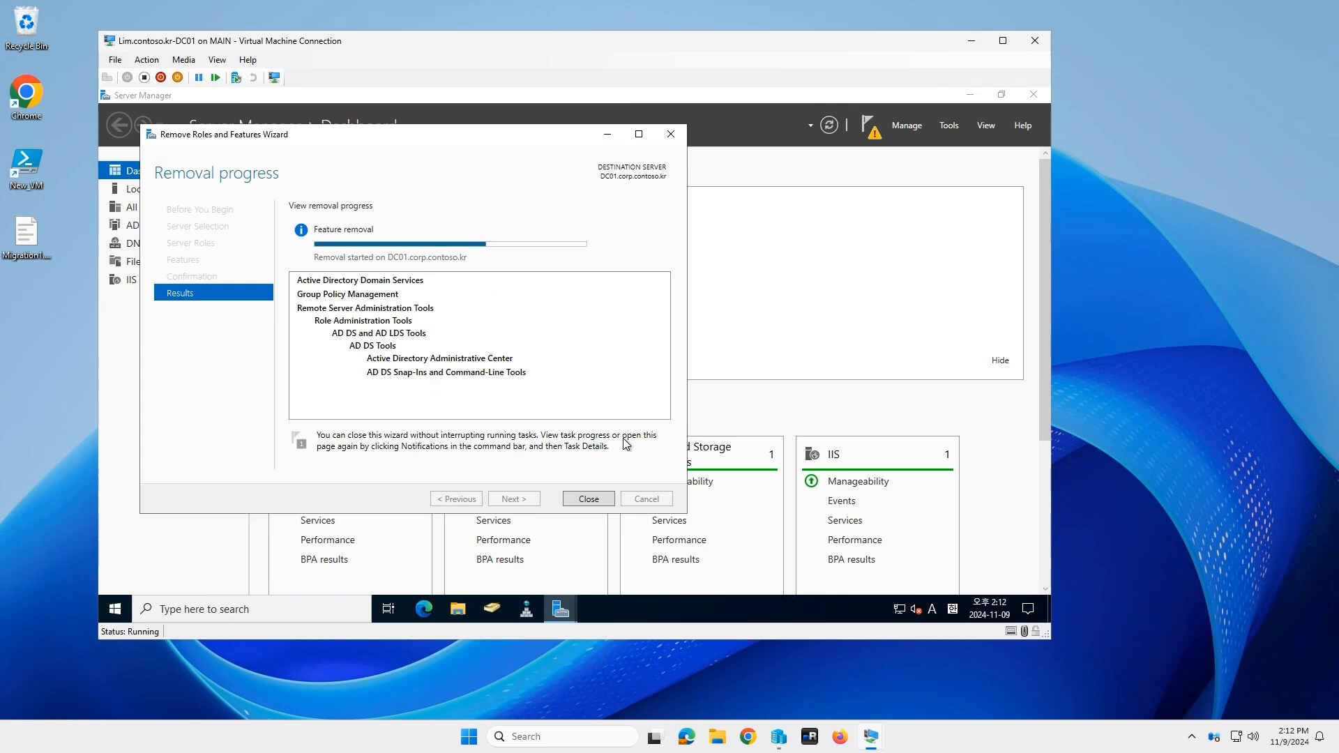
pyautogui.click(579, 499)
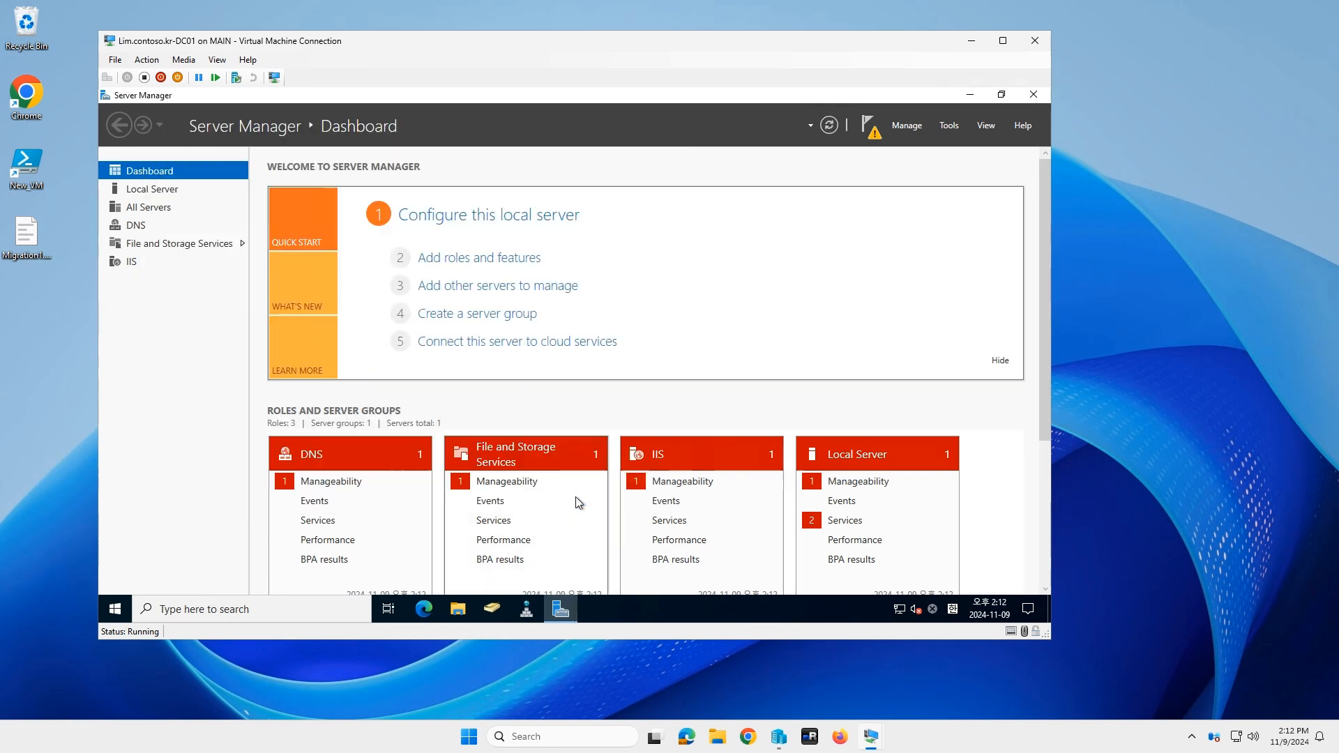
pyautogui.click(871, 128)
# Step: Restart the server from the Start context menu and reconnect to the VM
pyautogui.rightClick(121, 609)
pyautogui.moveTo(209, 567)
pyautogui.click(359, 567)
pyautogui.click(322, 585)
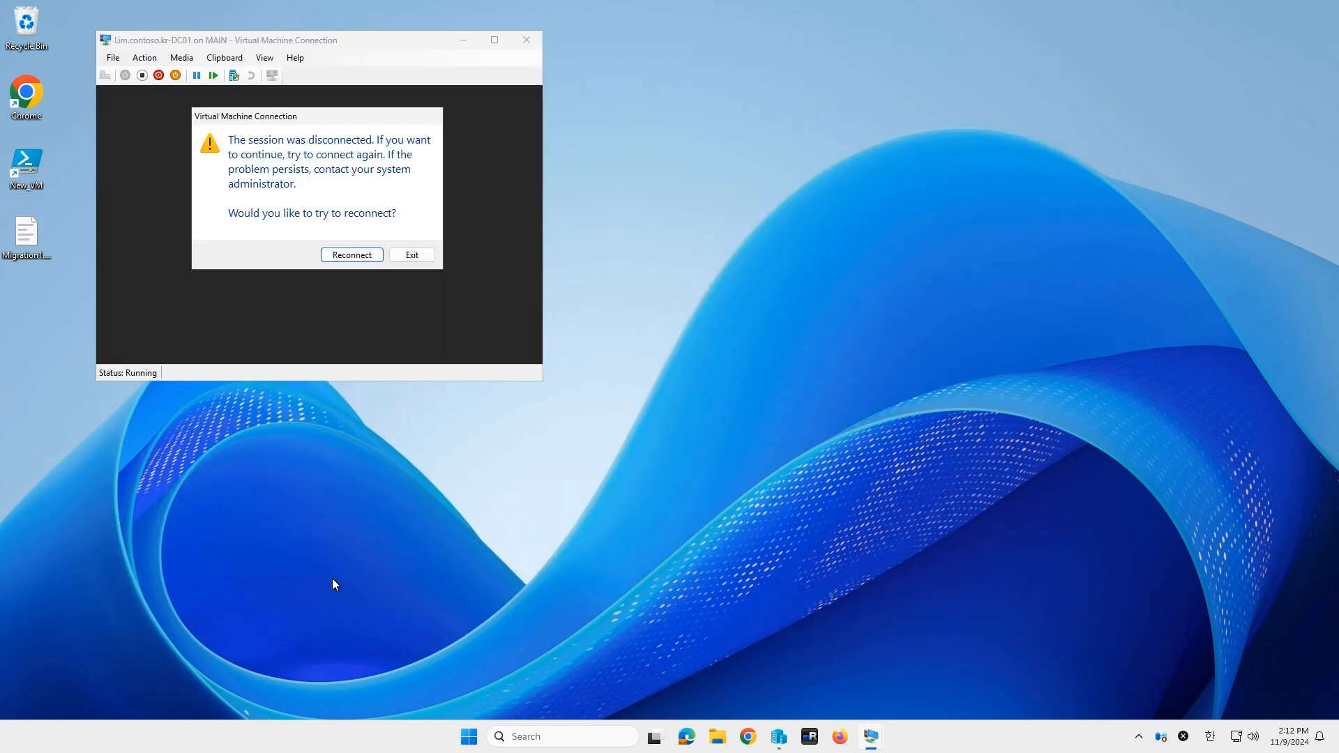
pyautogui.click(359, 255)
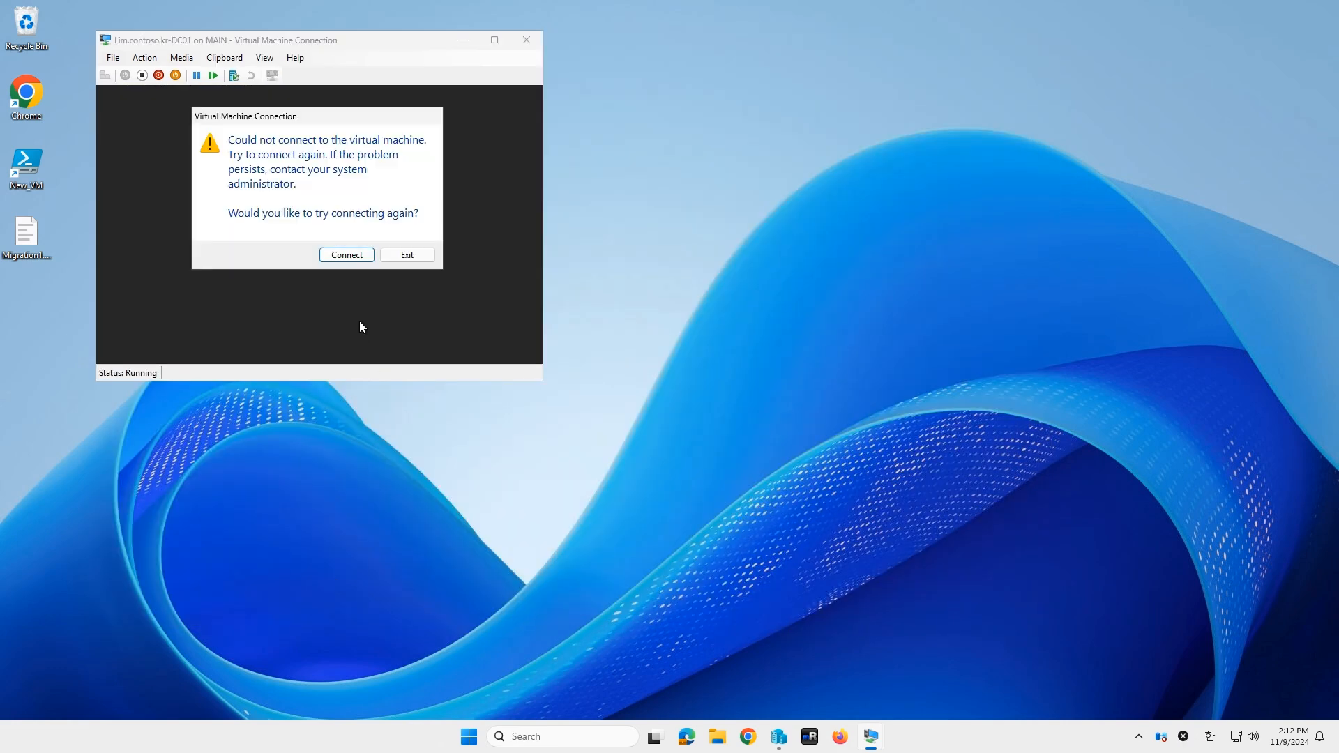
pyautogui.click(347, 255)
pyautogui.click(352, 258)
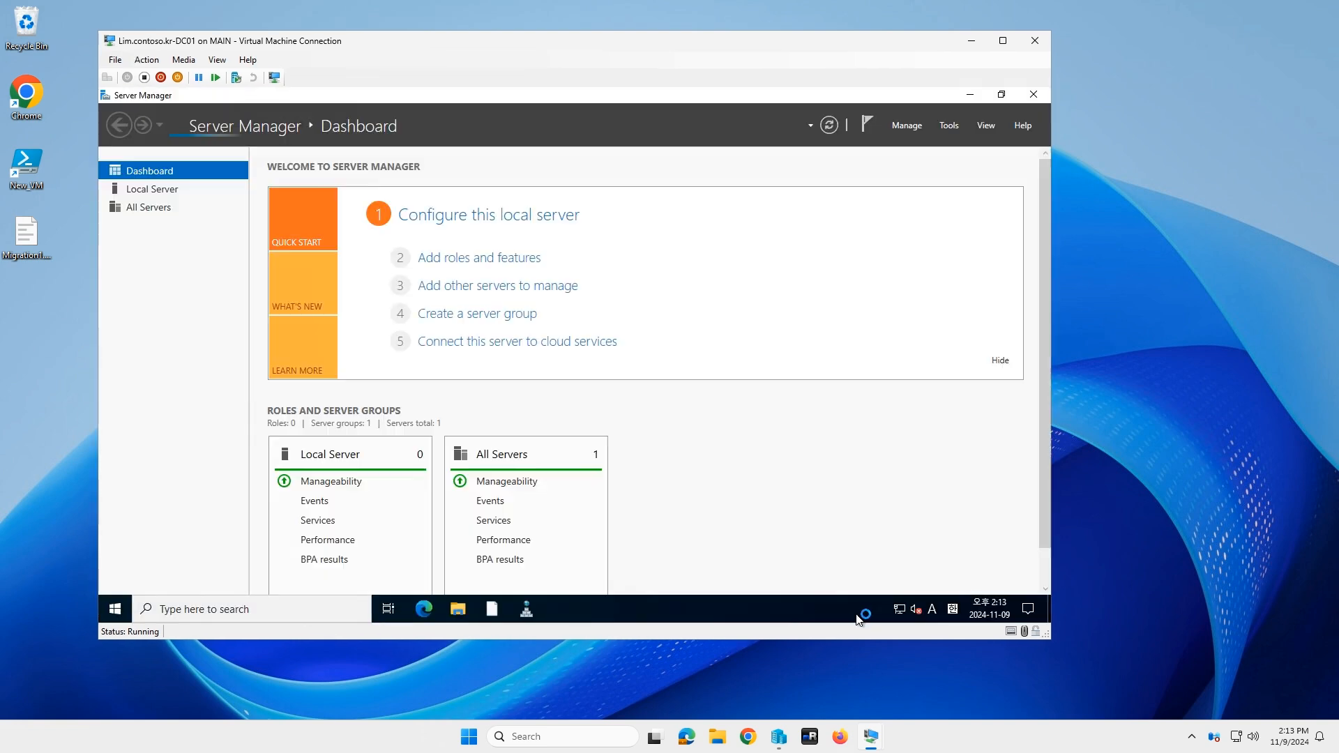
# Step: Move DC01 from corp.contoso.kr into the WORKGROUP workgroup
pyautogui.click(165, 191)
pyautogui.click(401, 196)
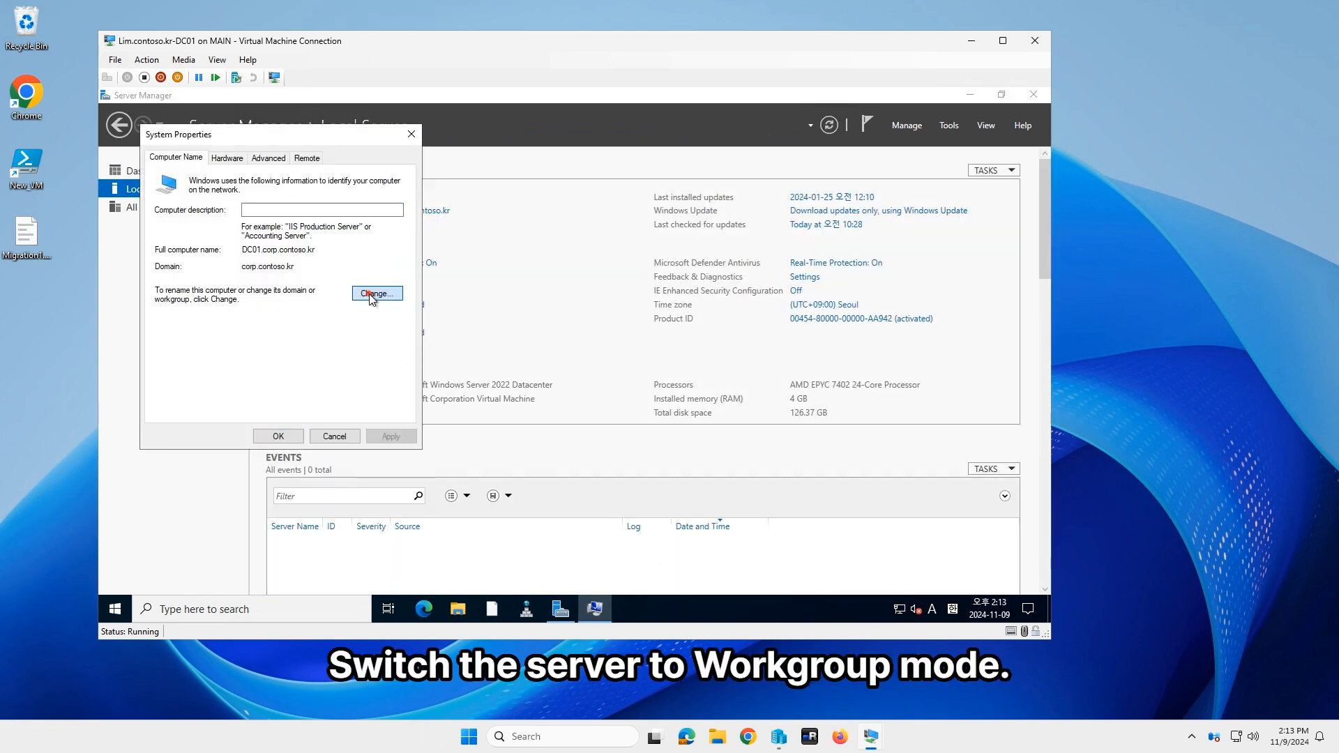
pyautogui.click(372, 293)
pyautogui.click(169, 355)
pyautogui.click(199, 371)
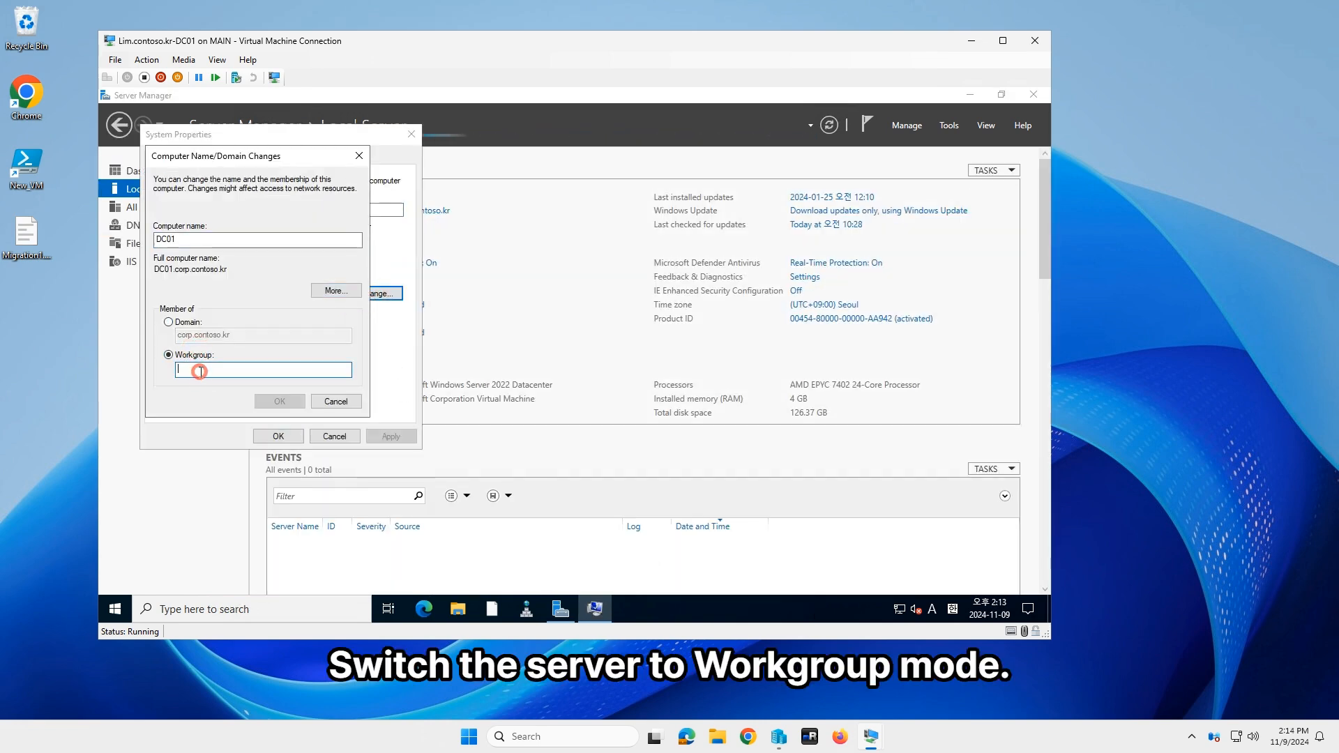
pyautogui.write('W')
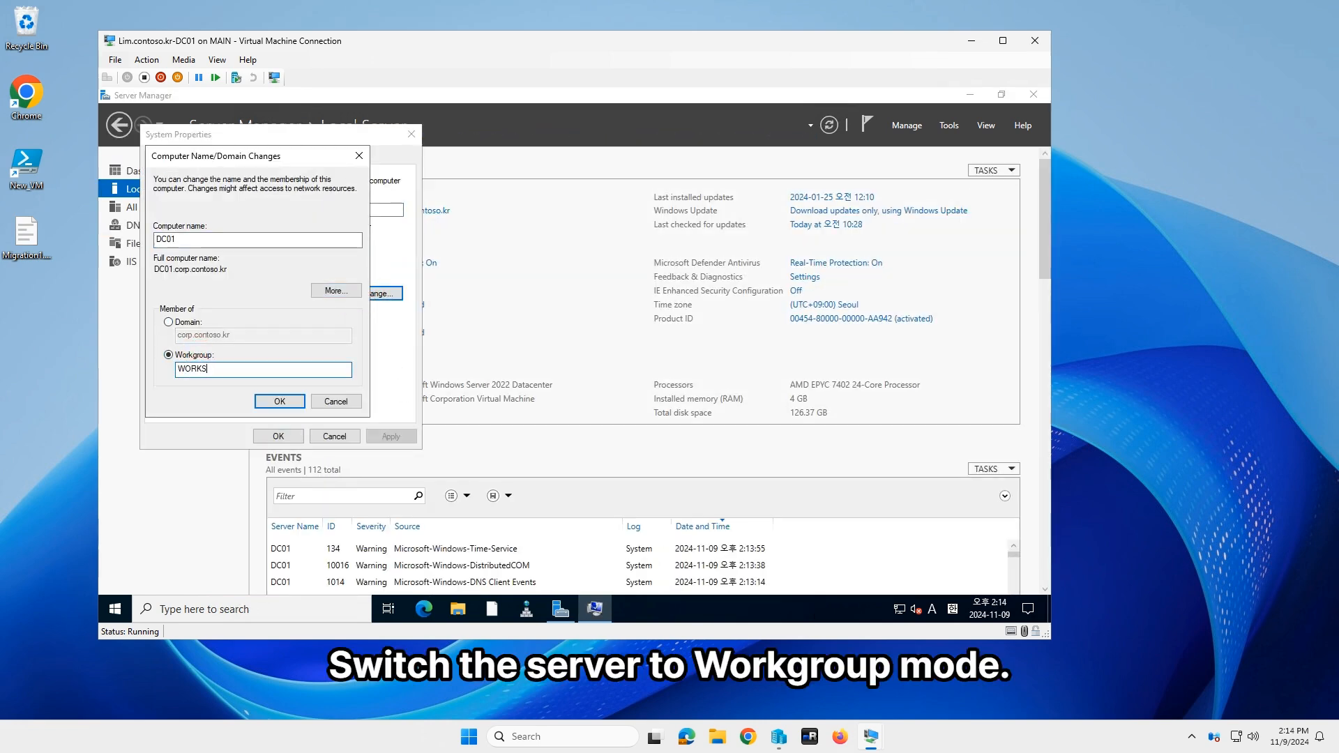
pyautogui.write('ORKGROUP')
pyautogui.click(280, 401)
pyautogui.click(613, 399)
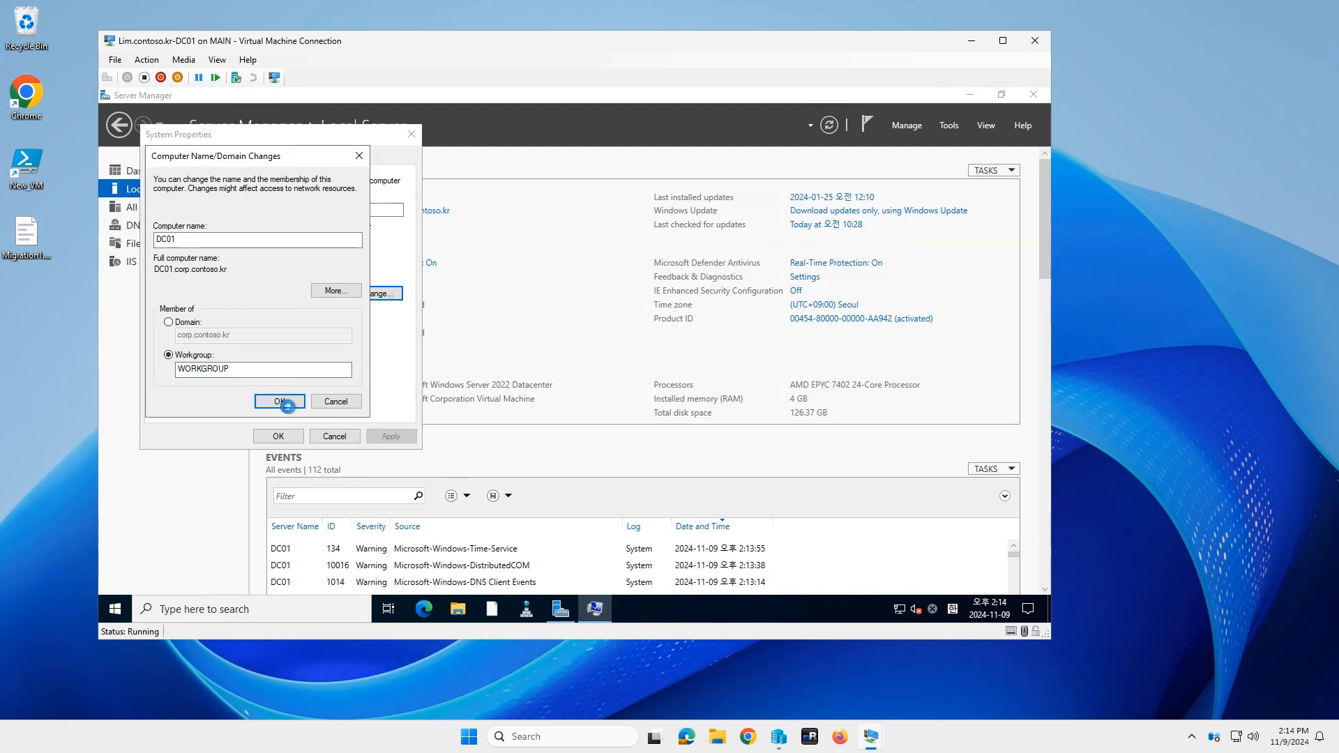
pyautogui.click(280, 401)
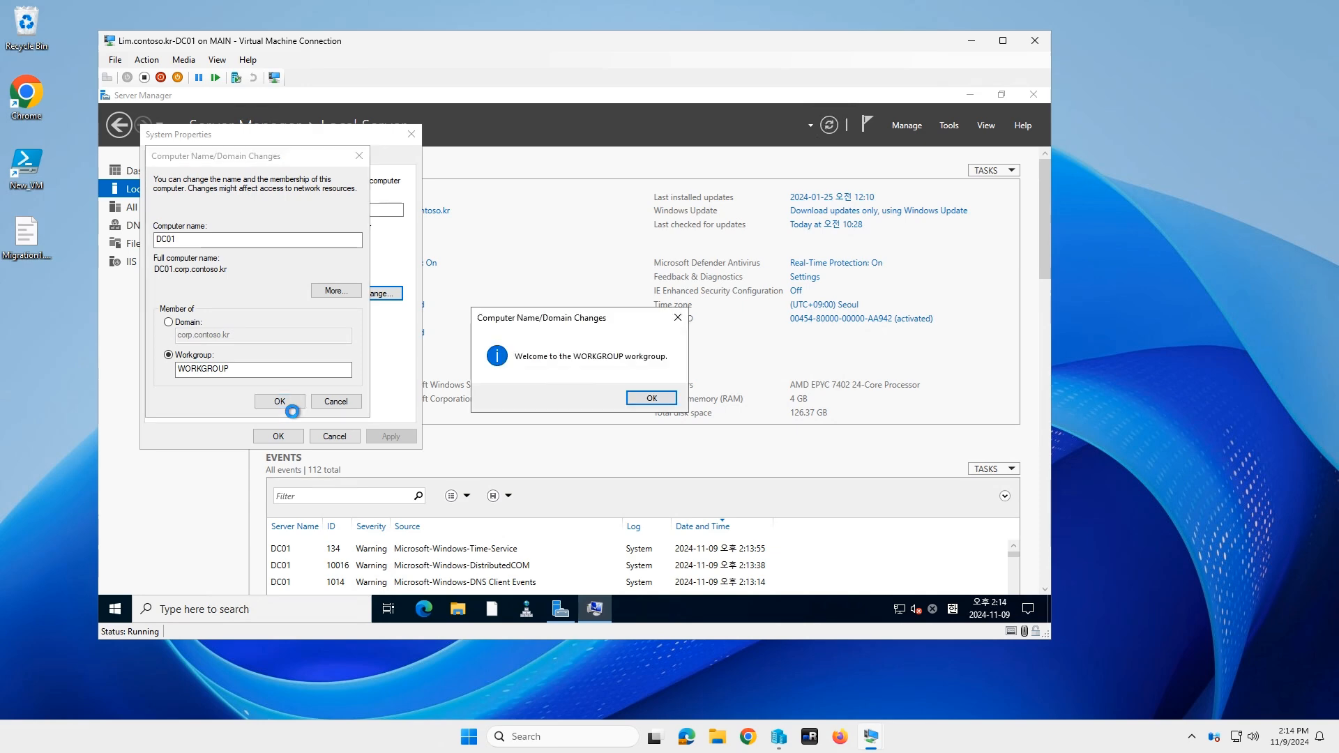
pyautogui.click(656, 399)
# Step: Restart DC01 now and sign back in as administrator
pyautogui.click(658, 365)
pyautogui.click(280, 436)
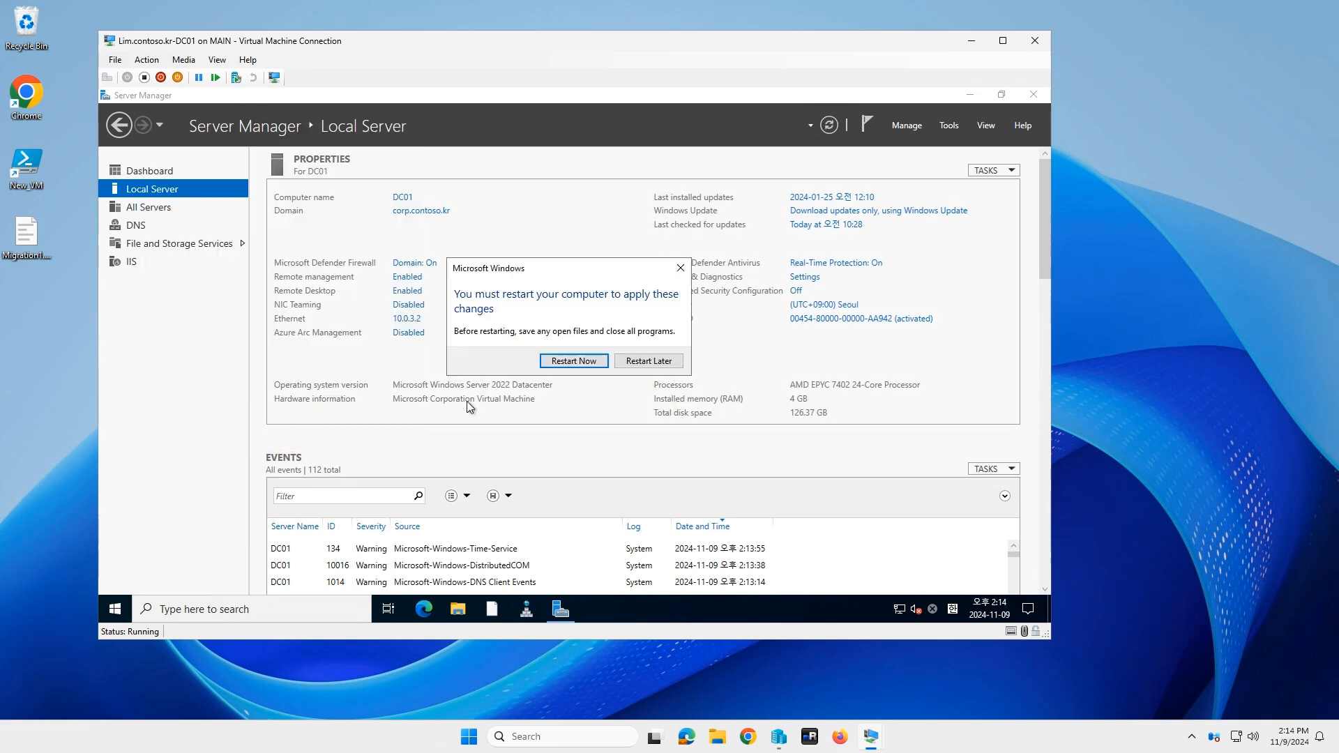
pyautogui.click(574, 362)
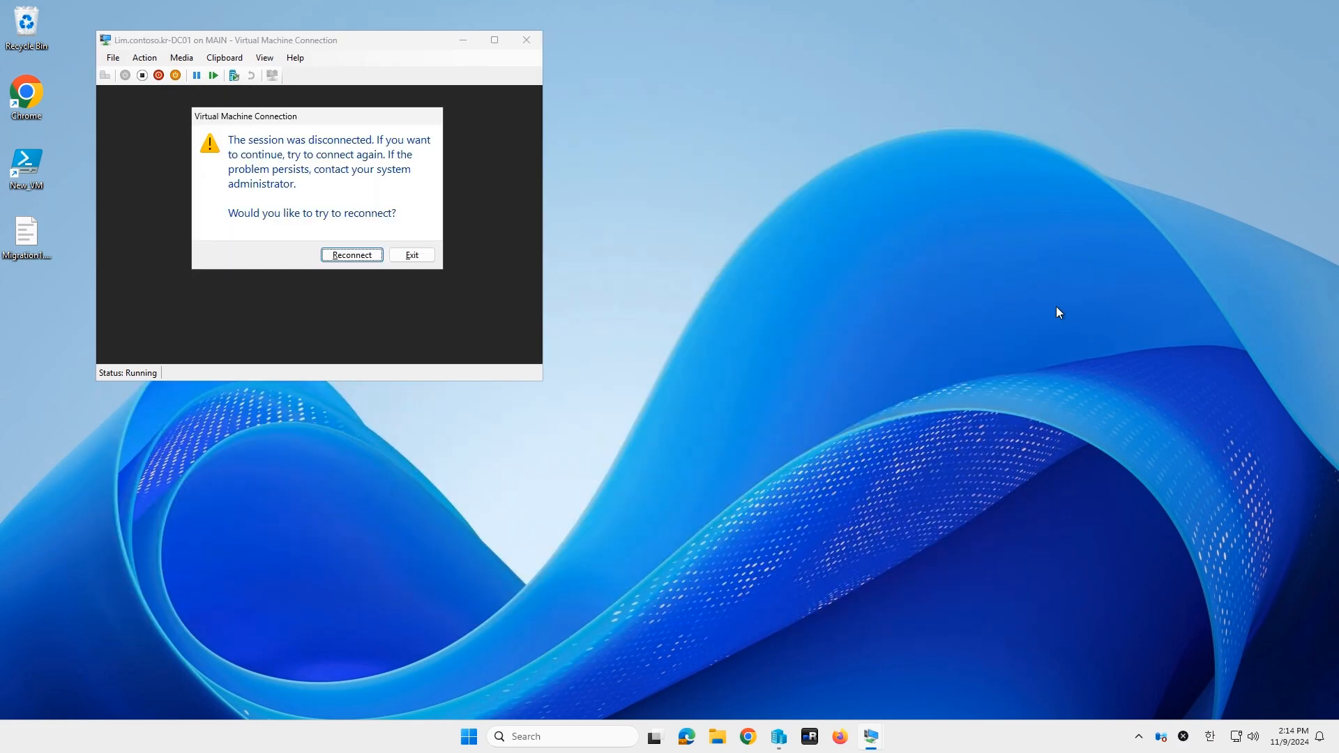
pyautogui.click(342, 255)
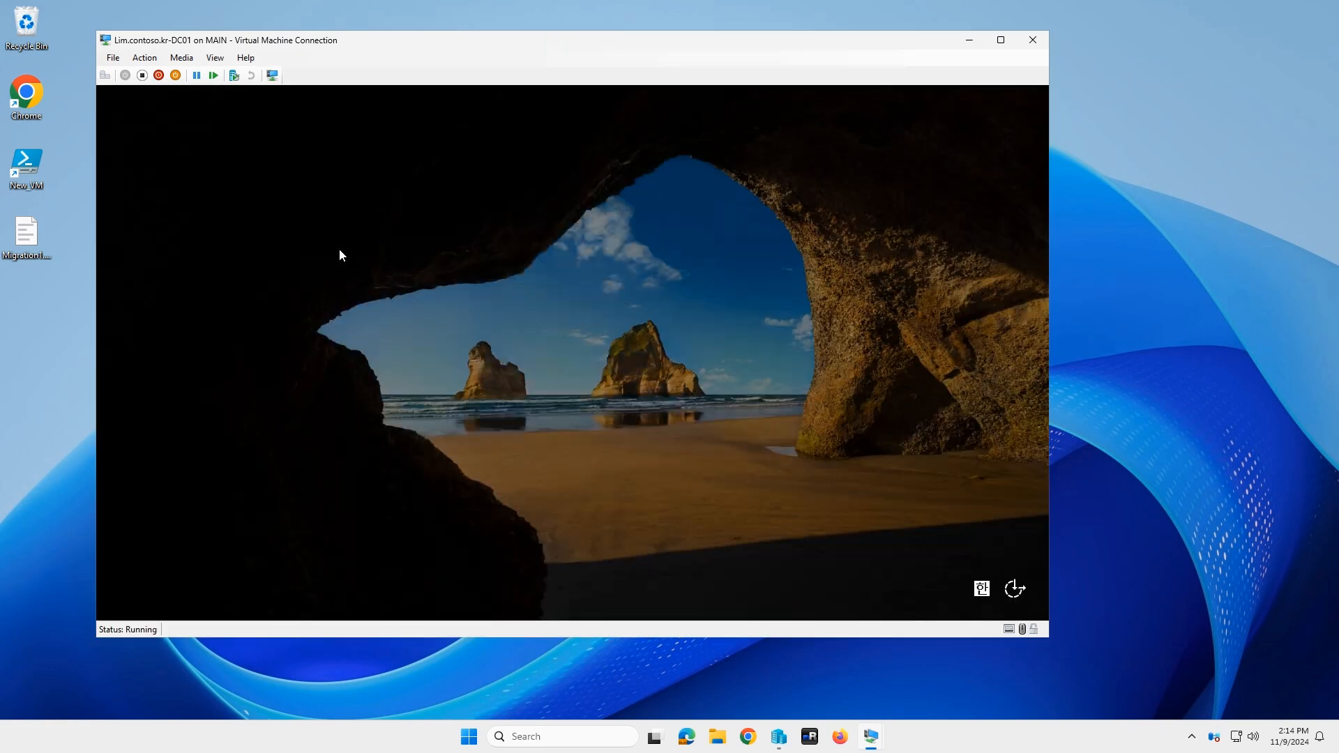
pyautogui.click(555, 418)
pyautogui.write('•••••••••••')
pyautogui.press('Return')
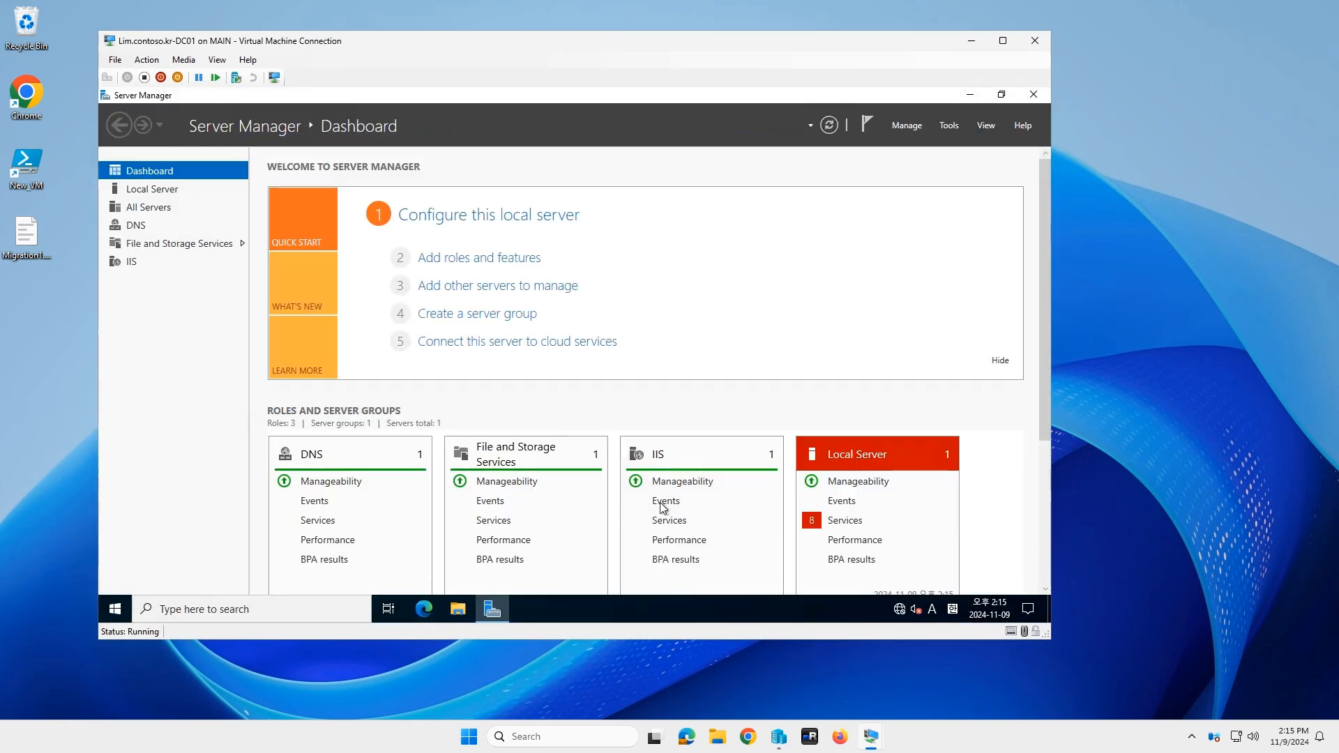
# Step: Shut down the DC01 VM from the Start context menu
pyautogui.rightClick(114, 615)
pyautogui.click(209, 569)
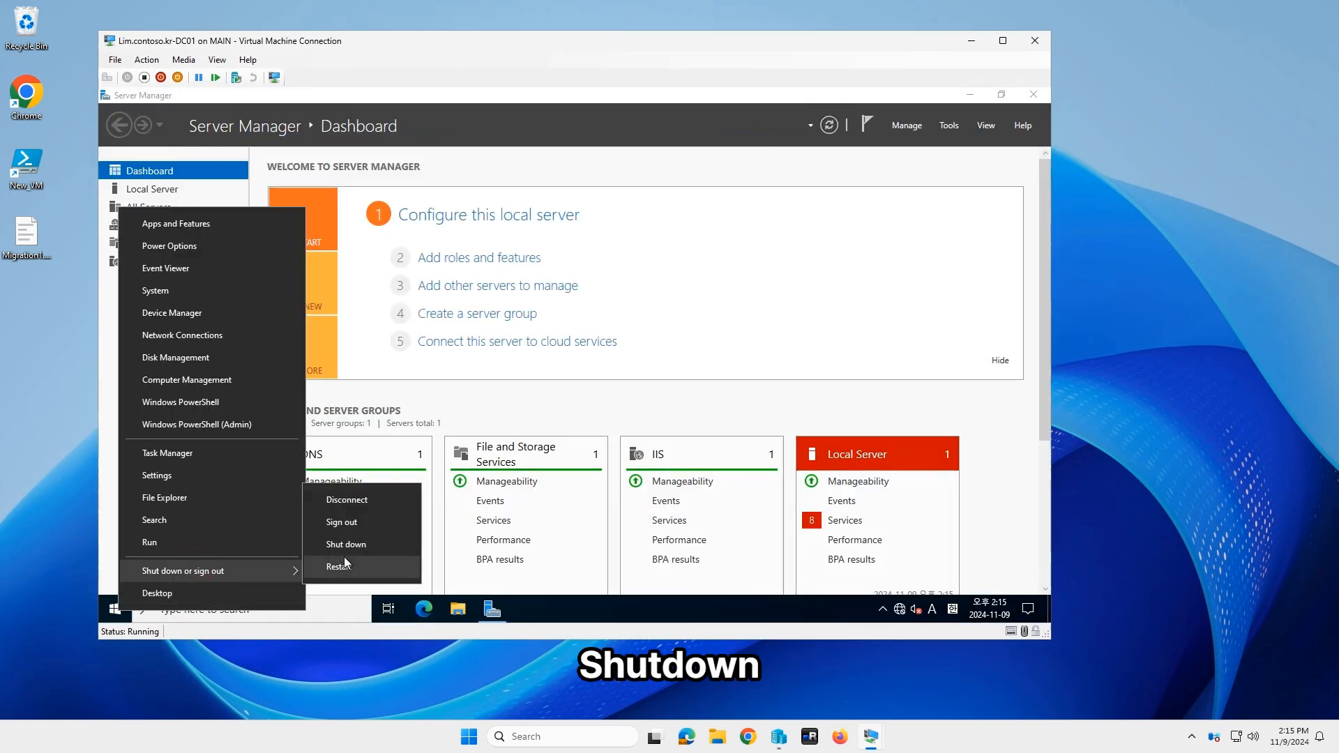
pyautogui.click(347, 545)
pyautogui.click(332, 590)
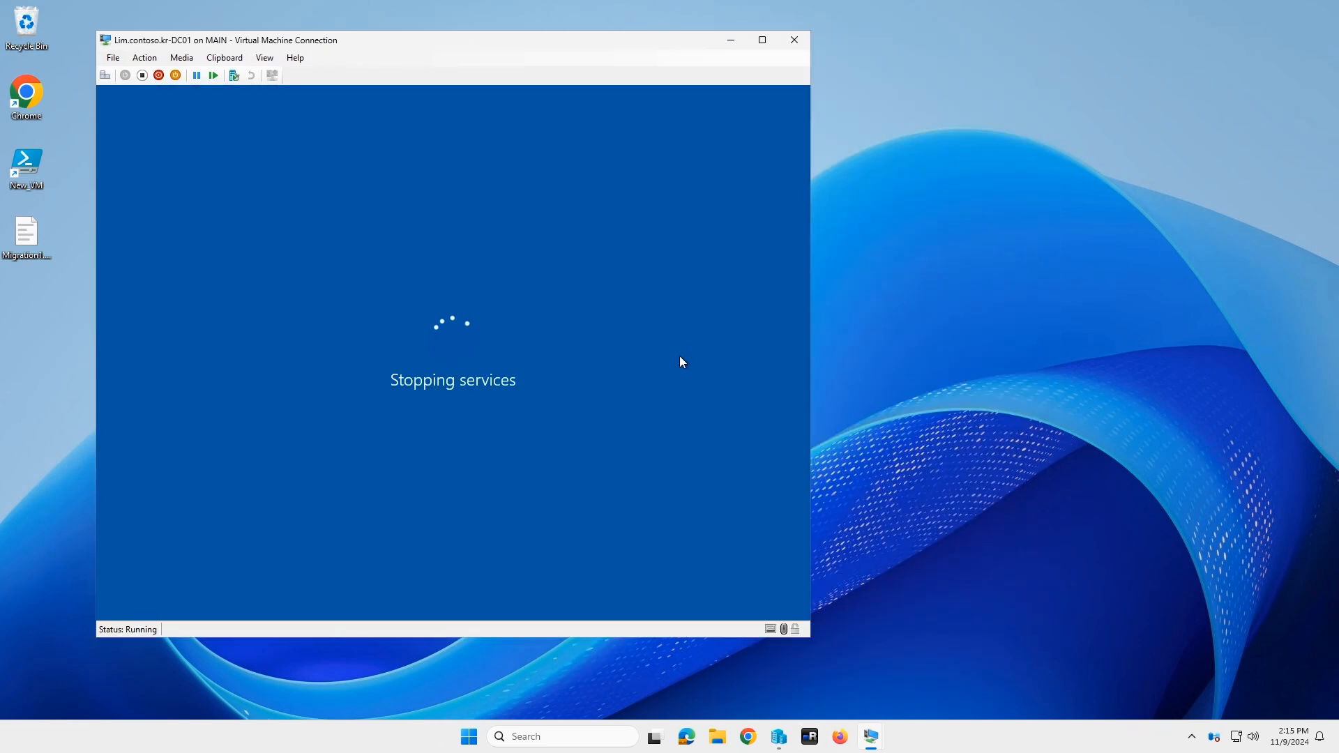
# Step: On DC02, launch Active Directory Users and Computers and show the domain's Computers container
pyautogui.moveTo(871, 736)
pyautogui.click(904, 703)
pyautogui.click(492, 608)
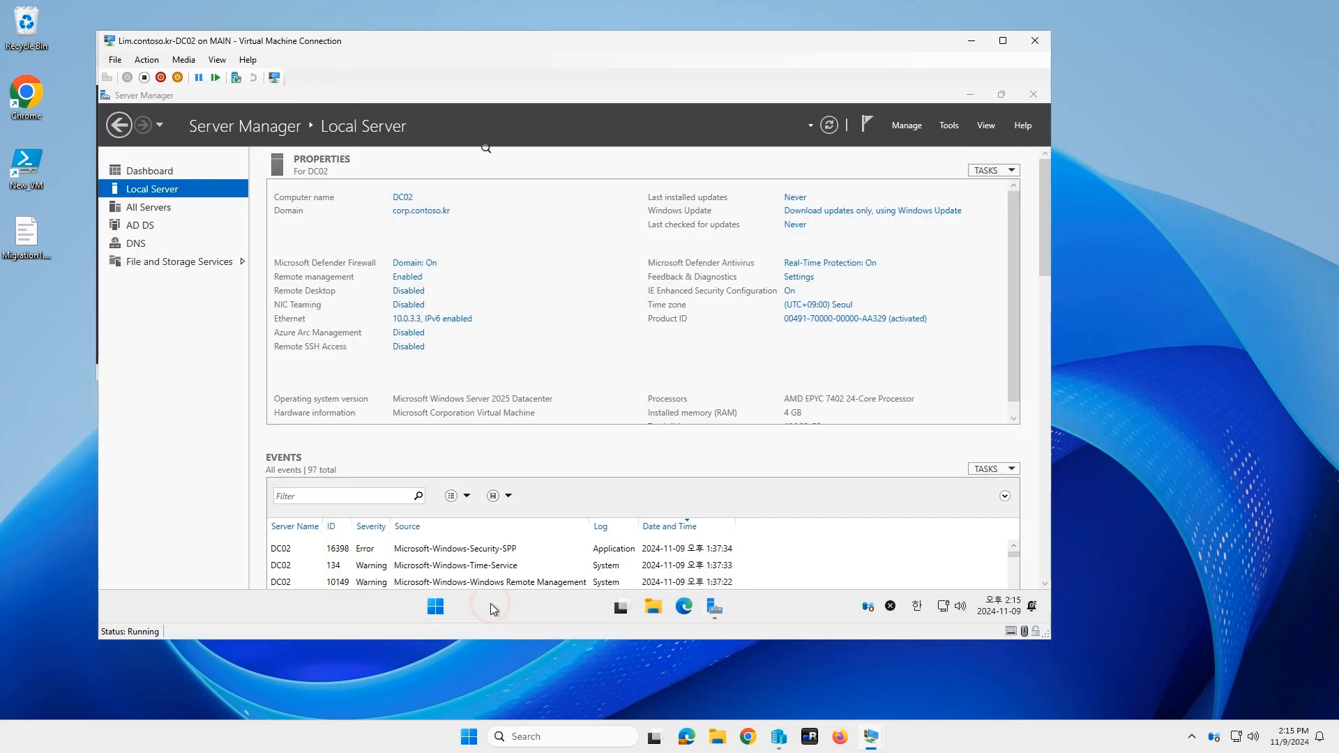
pyautogui.write('ac')
pyautogui.click(583, 210)
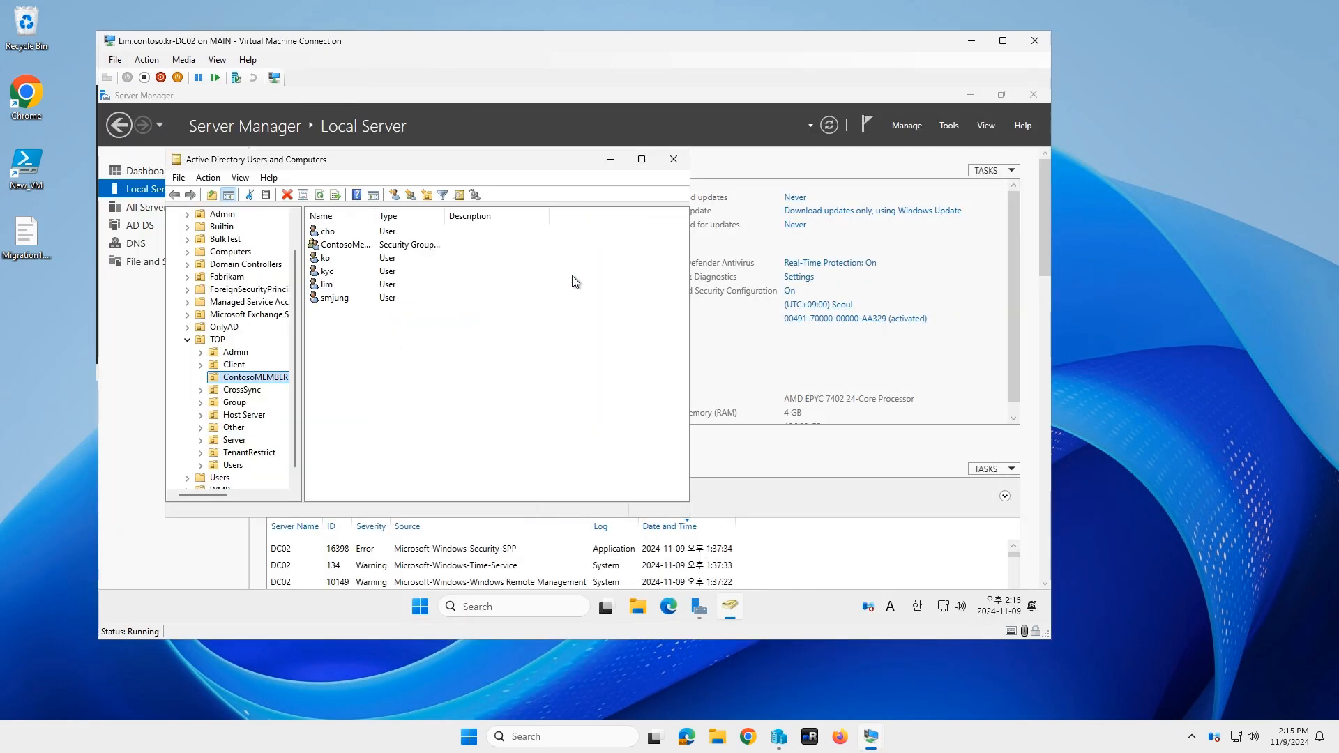
pyautogui.doubleClick(216, 339)
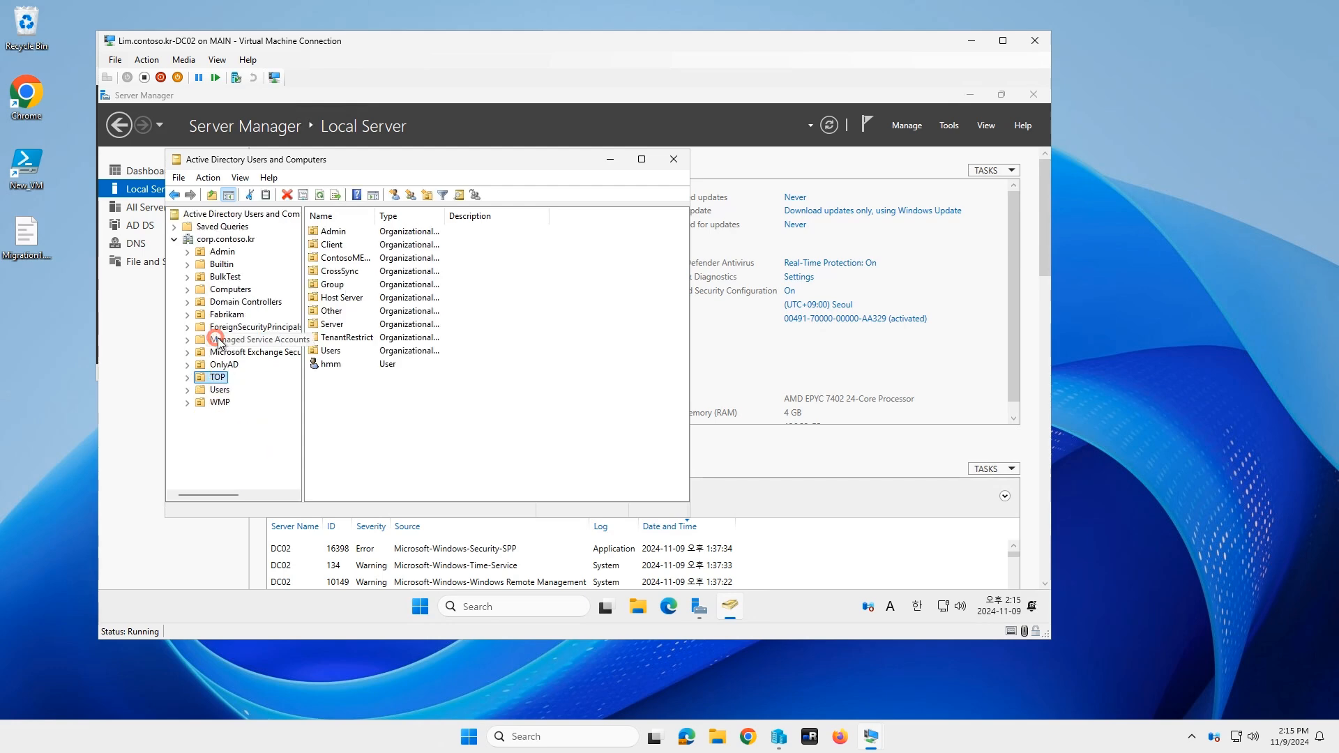
pyautogui.click(237, 290)
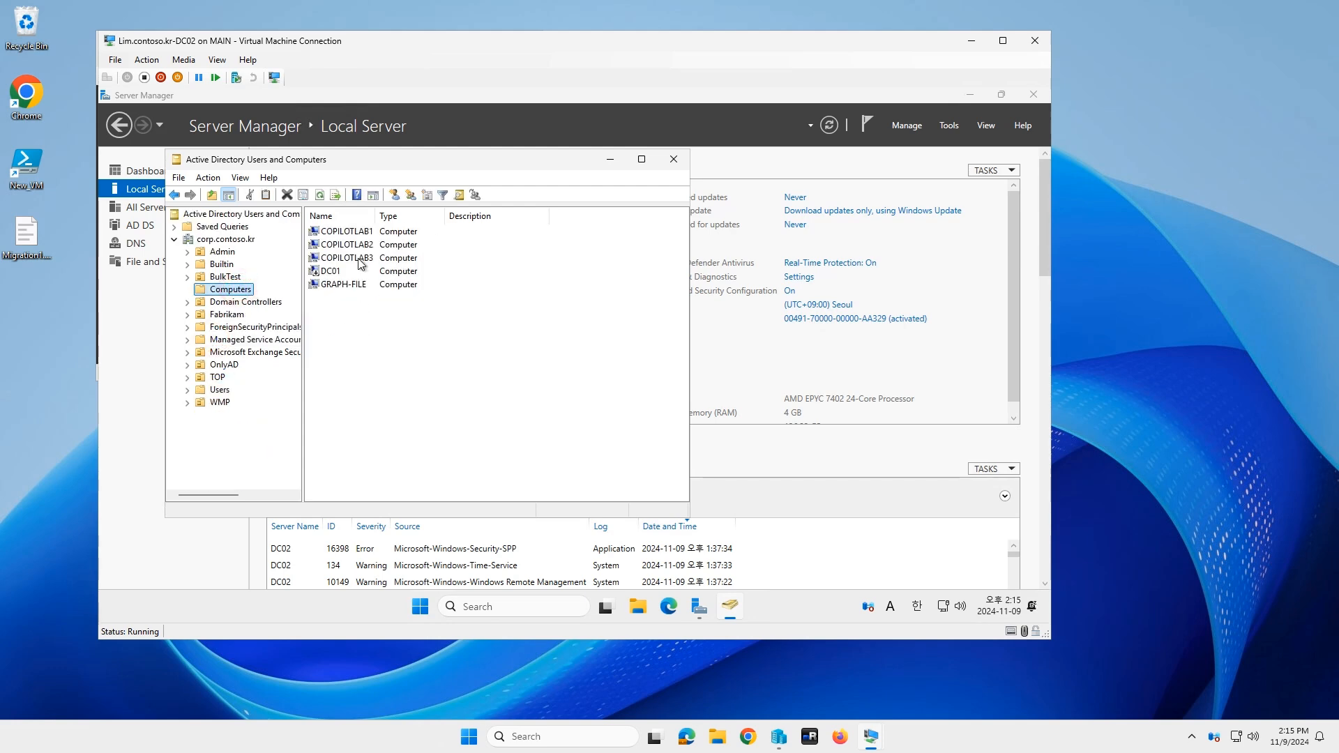
# Step: Delete the DC01 computer object with the Delete Subtree server control for its child objects
pyautogui.click(339, 274)
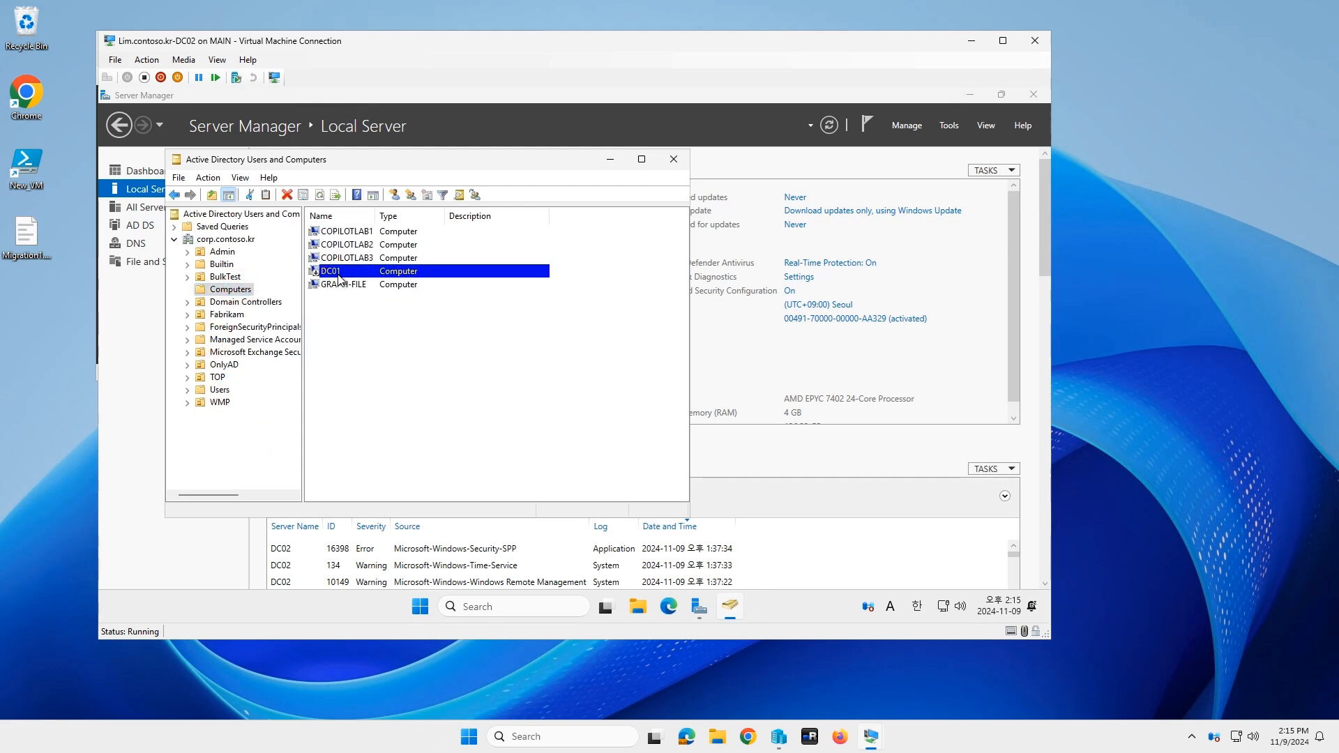
pyautogui.press('Delete')
pyautogui.click(628, 396)
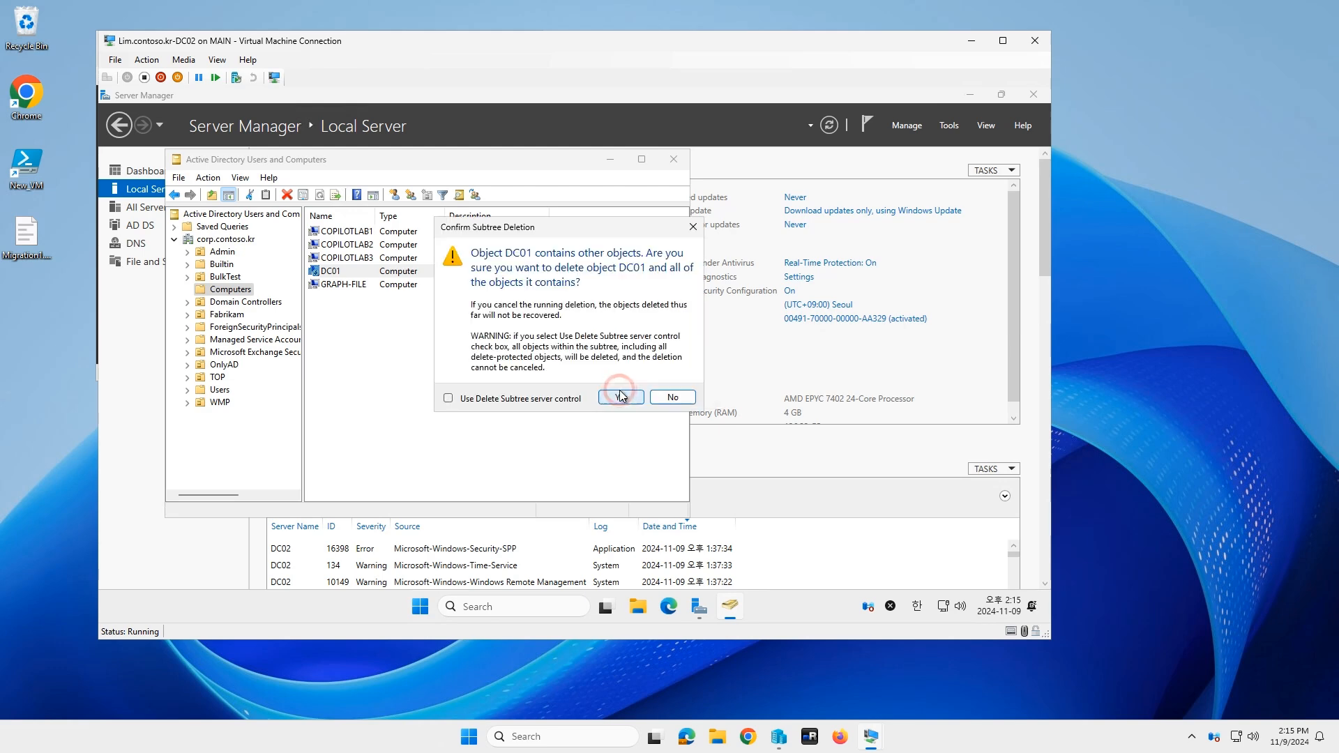
pyautogui.click(561, 398)
pyautogui.click(615, 396)
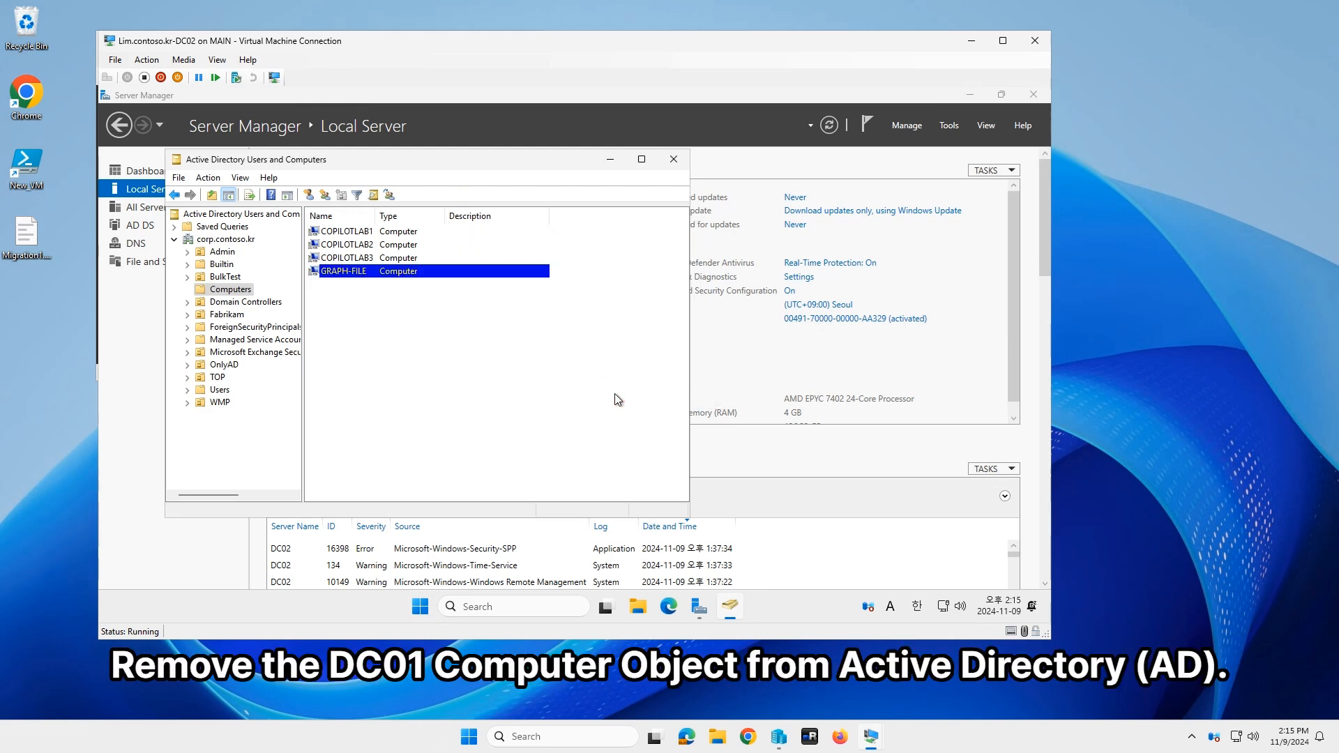
pyautogui.click(972, 42)
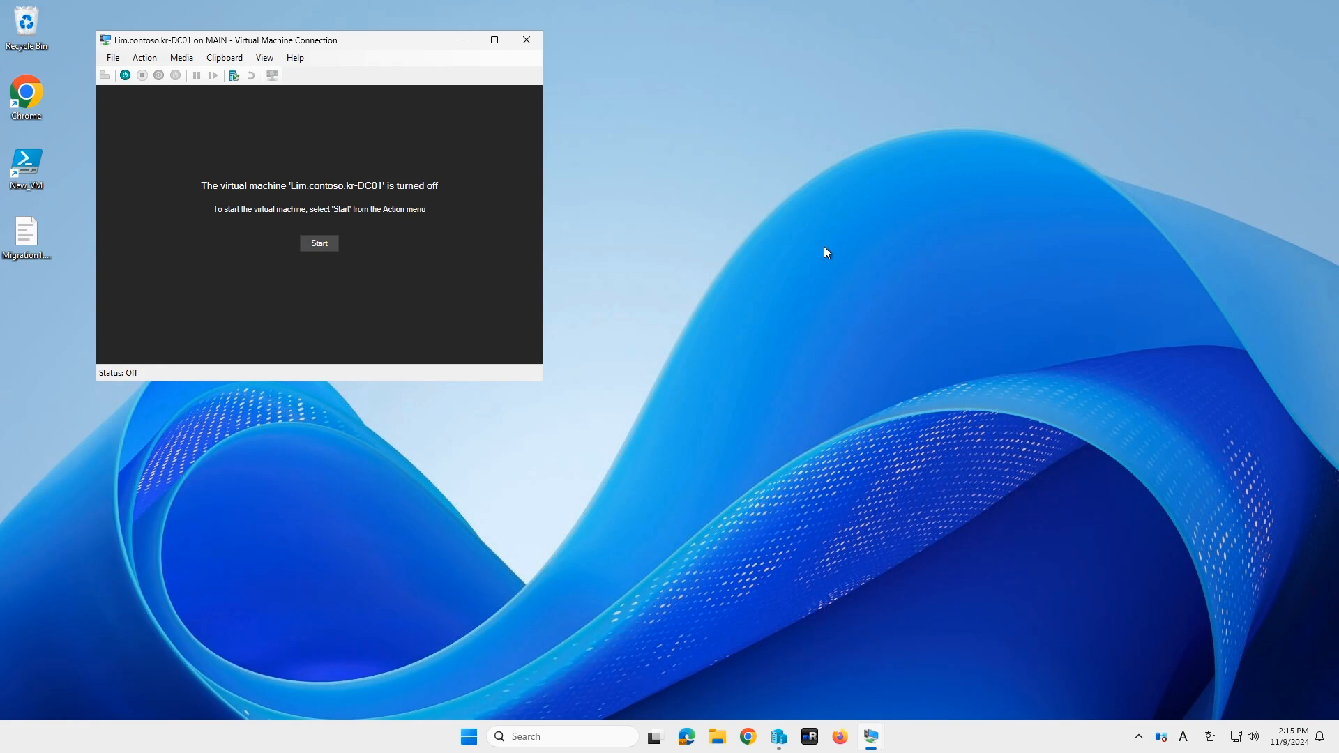
# Step: Close the turned-off DC01 connection and delete the Lim.contoso.kr-DC01 VM in Hyper-V Manager
pyautogui.click(529, 36)
pyautogui.click(780, 745)
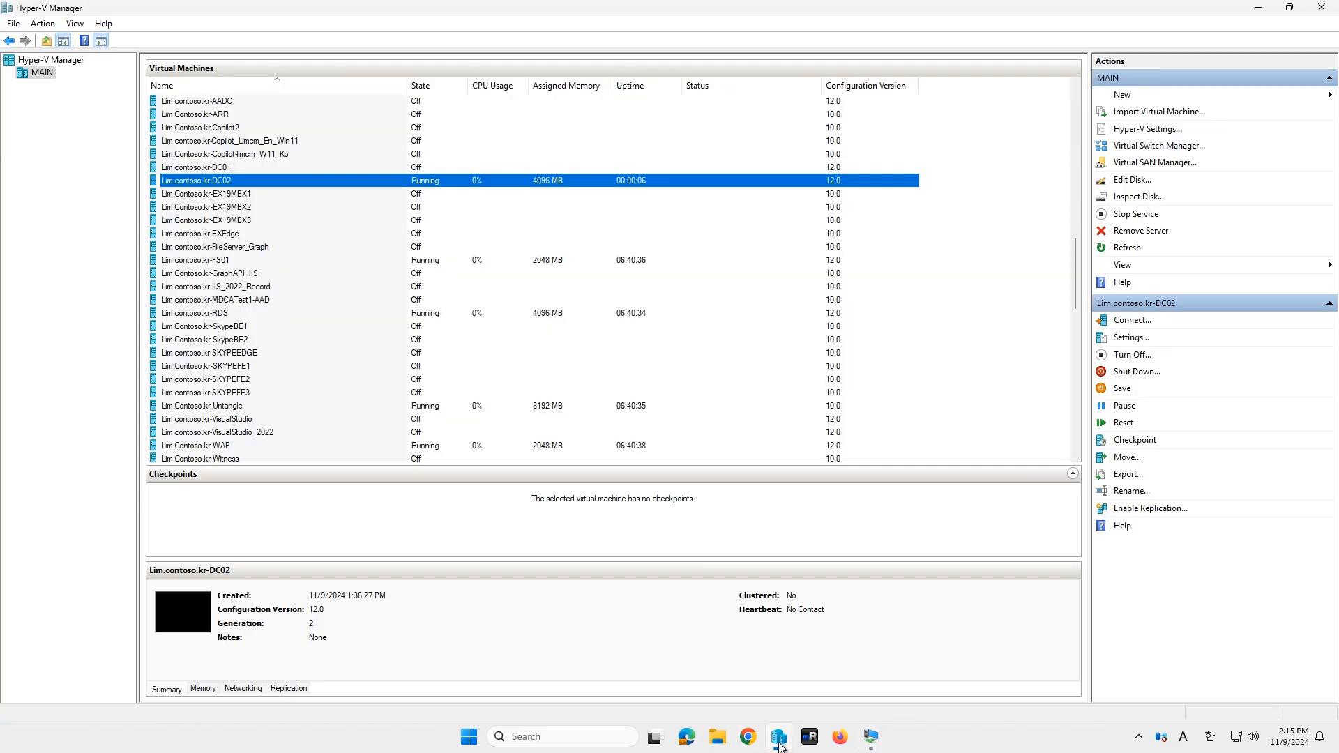
pyautogui.click(256, 167)
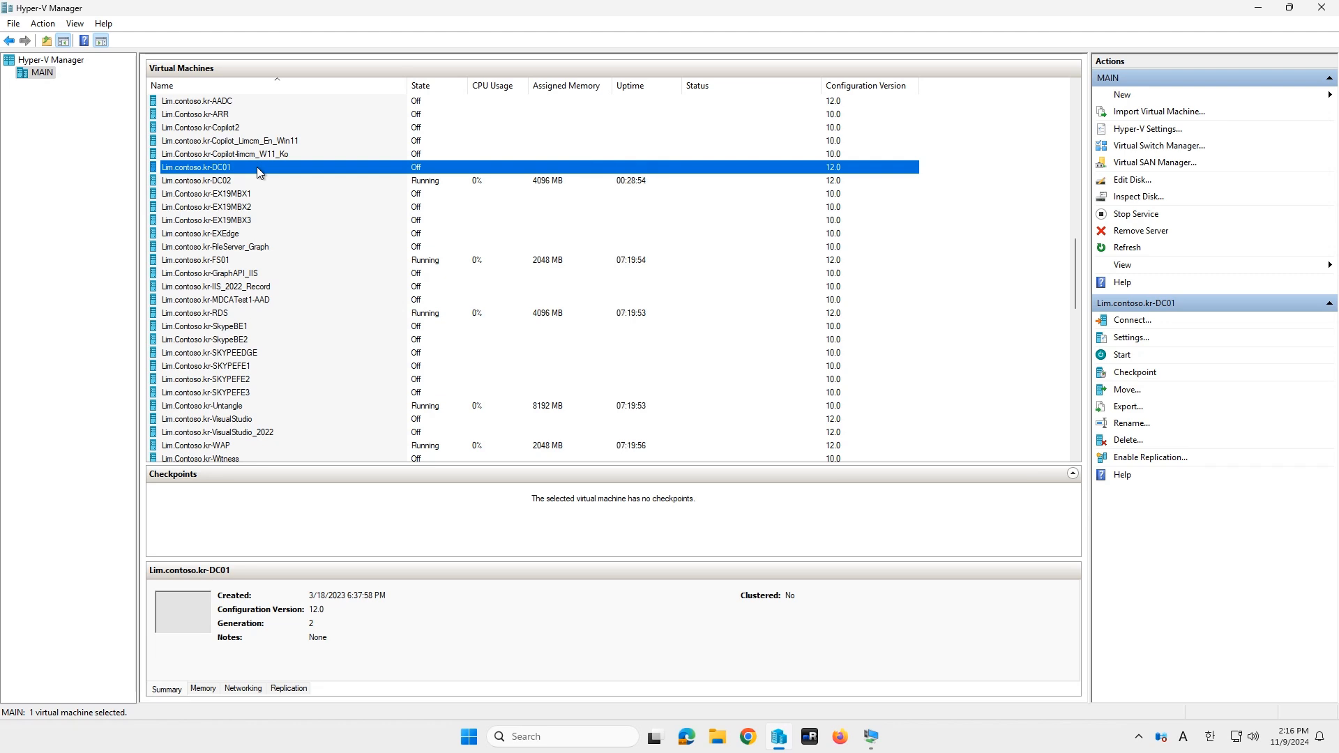
pyautogui.press('Delete')
pyautogui.press('Left')
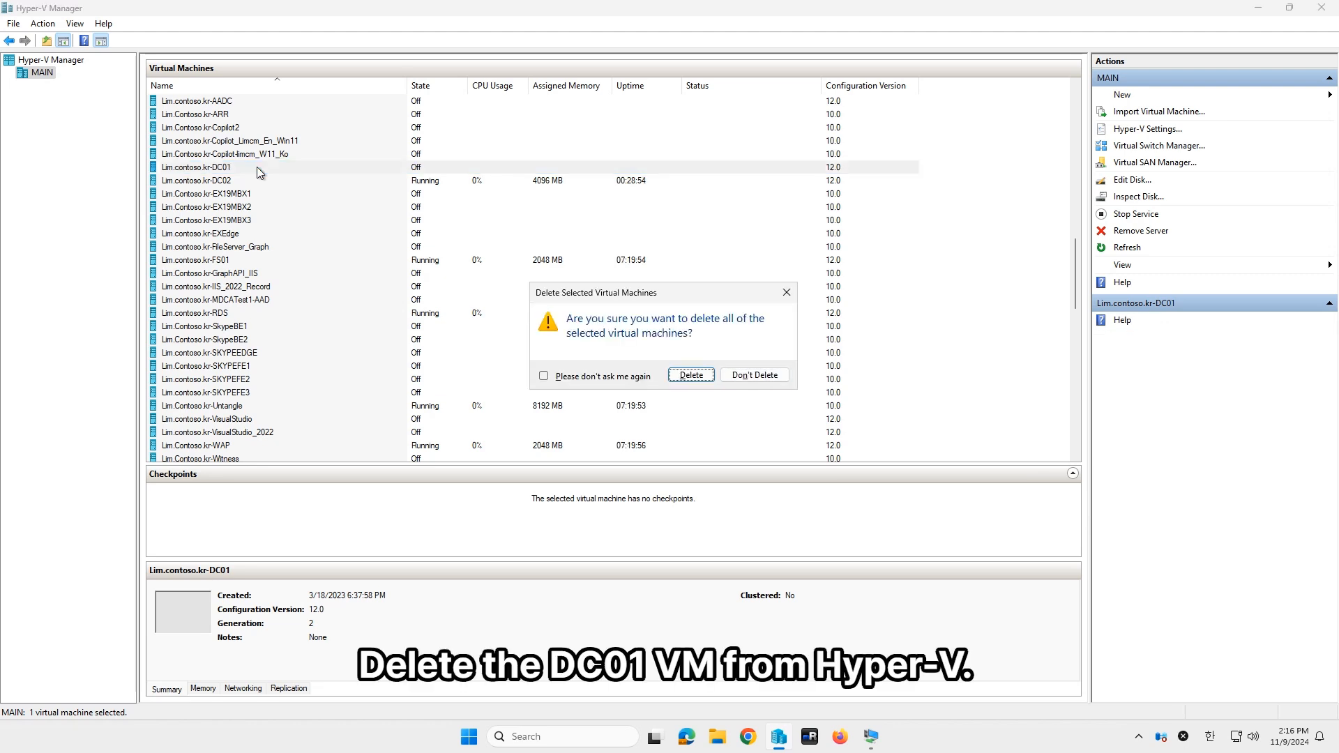
pyautogui.press('Return')
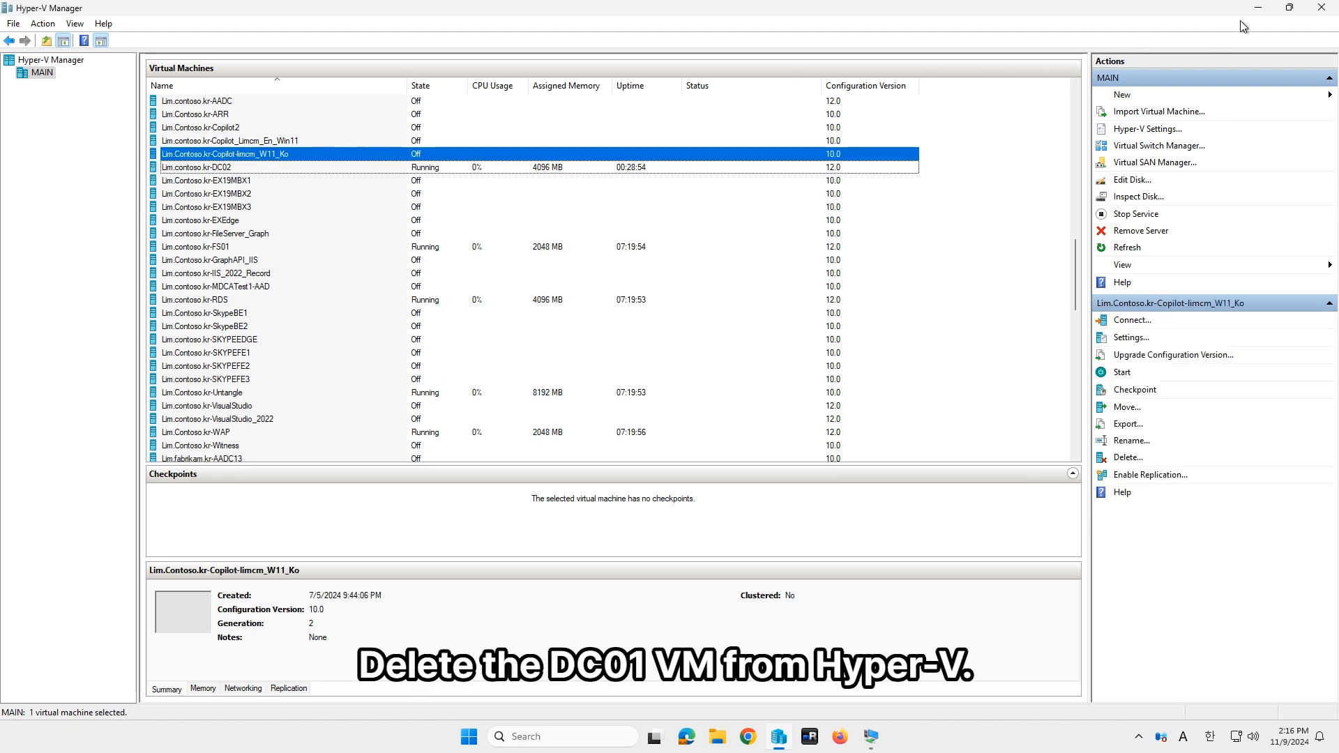
pyautogui.click(1248, 10)
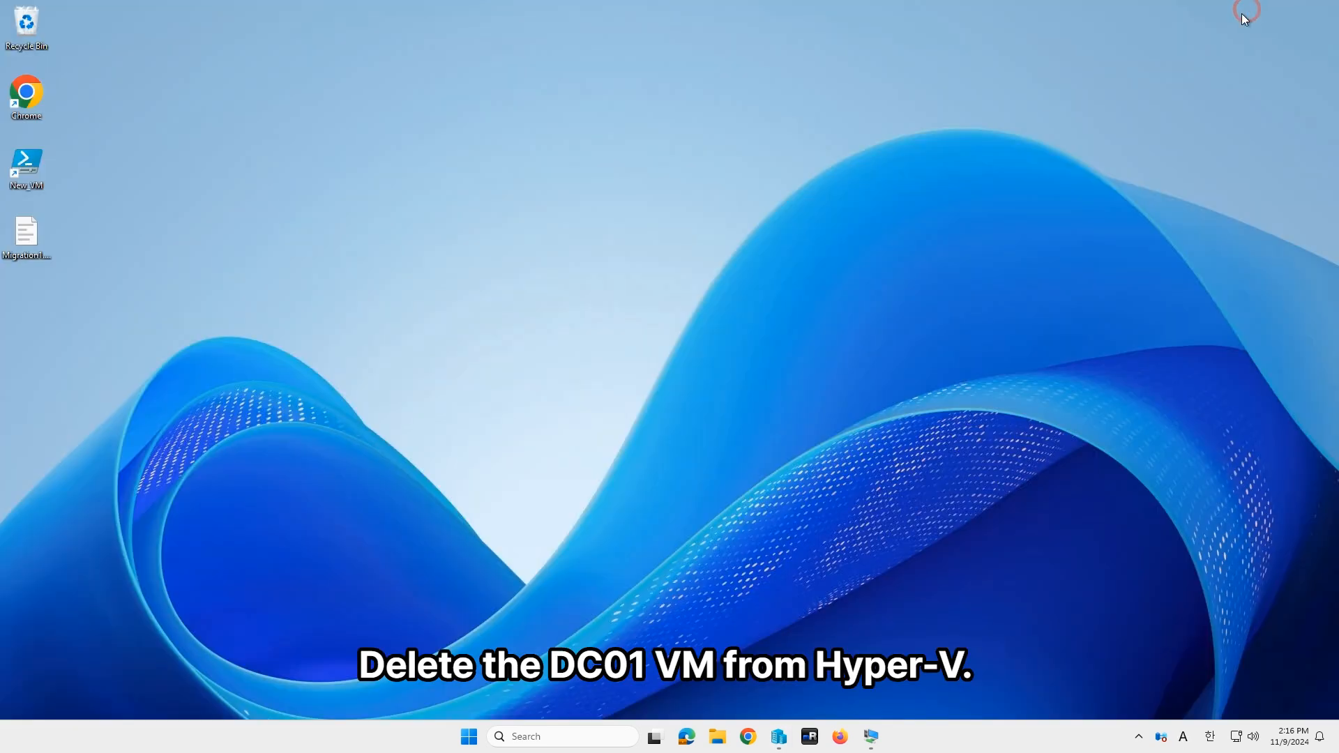
# Step: Run the New VM script as admin for Lim.contoso.kr-DC01 with 4 processors, 4 GB and Untangle10
pyautogui.doubleClick(36, 183)
pyautogui.click(626, 478)
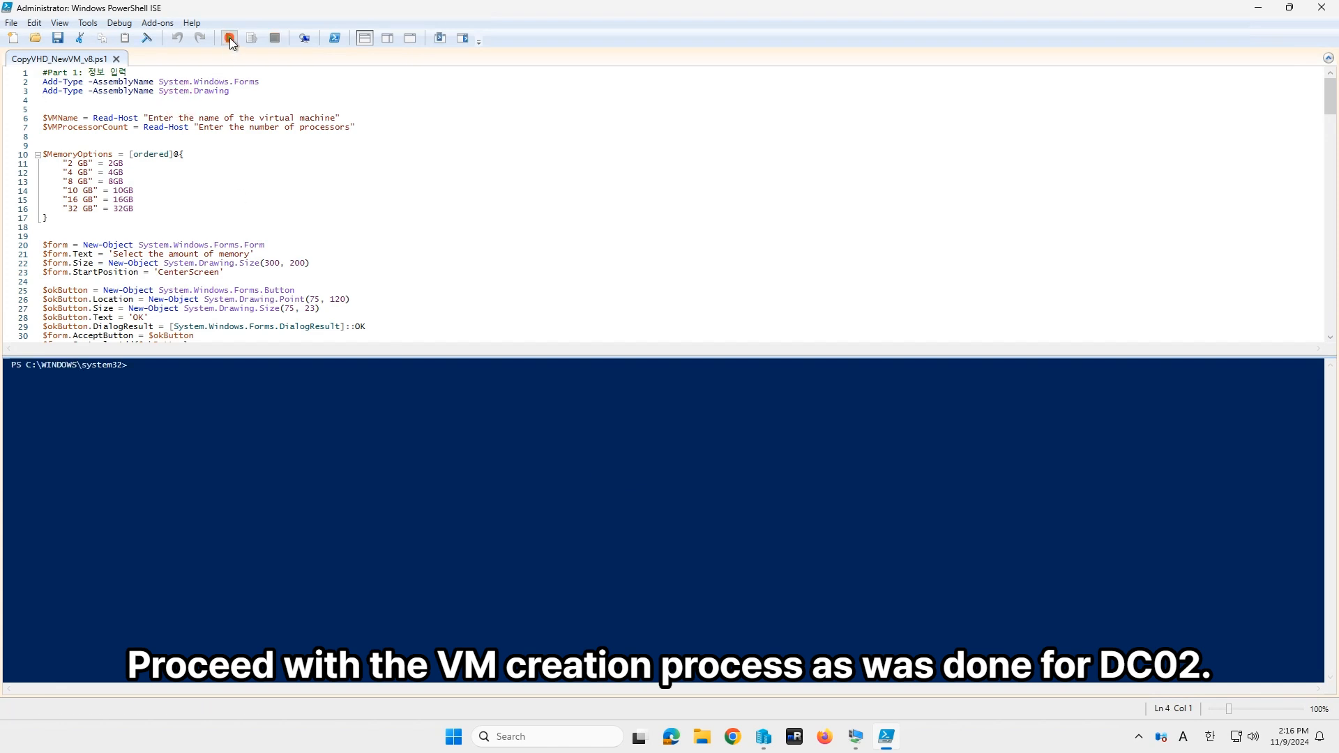
pyautogui.click(298, 504)
pyautogui.write('Lim')
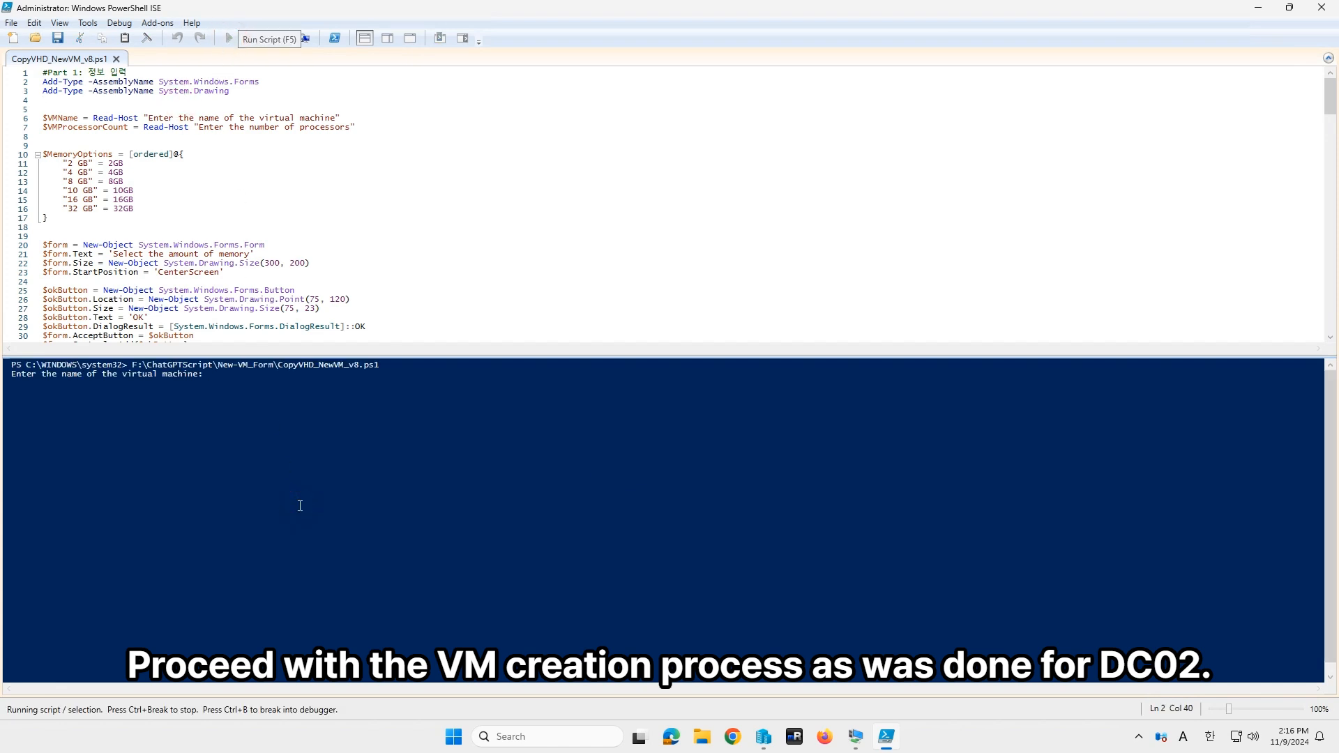
pyautogui.write('.contoso.kr-DC01')
pyautogui.press('Return')
pyautogui.write('4')
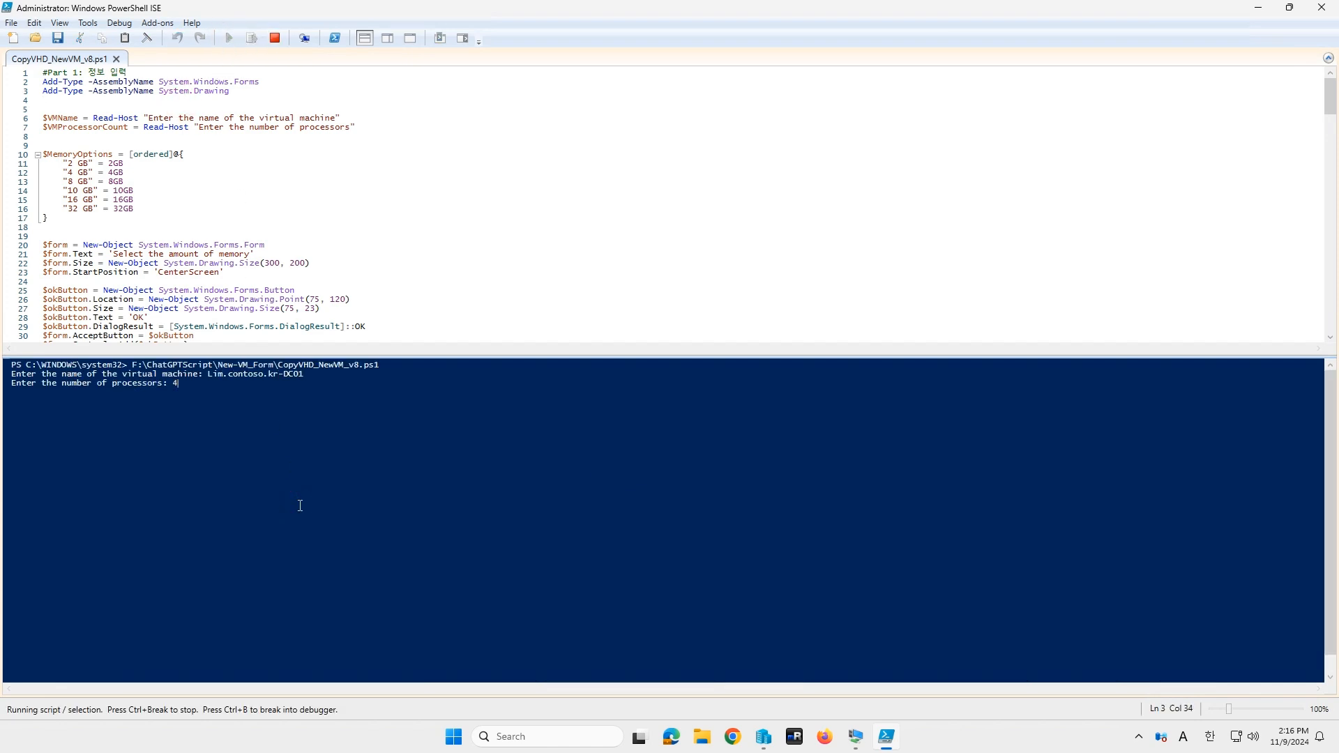
pyautogui.press('Return')
pyautogui.click(611, 356)
pyautogui.click(649, 403)
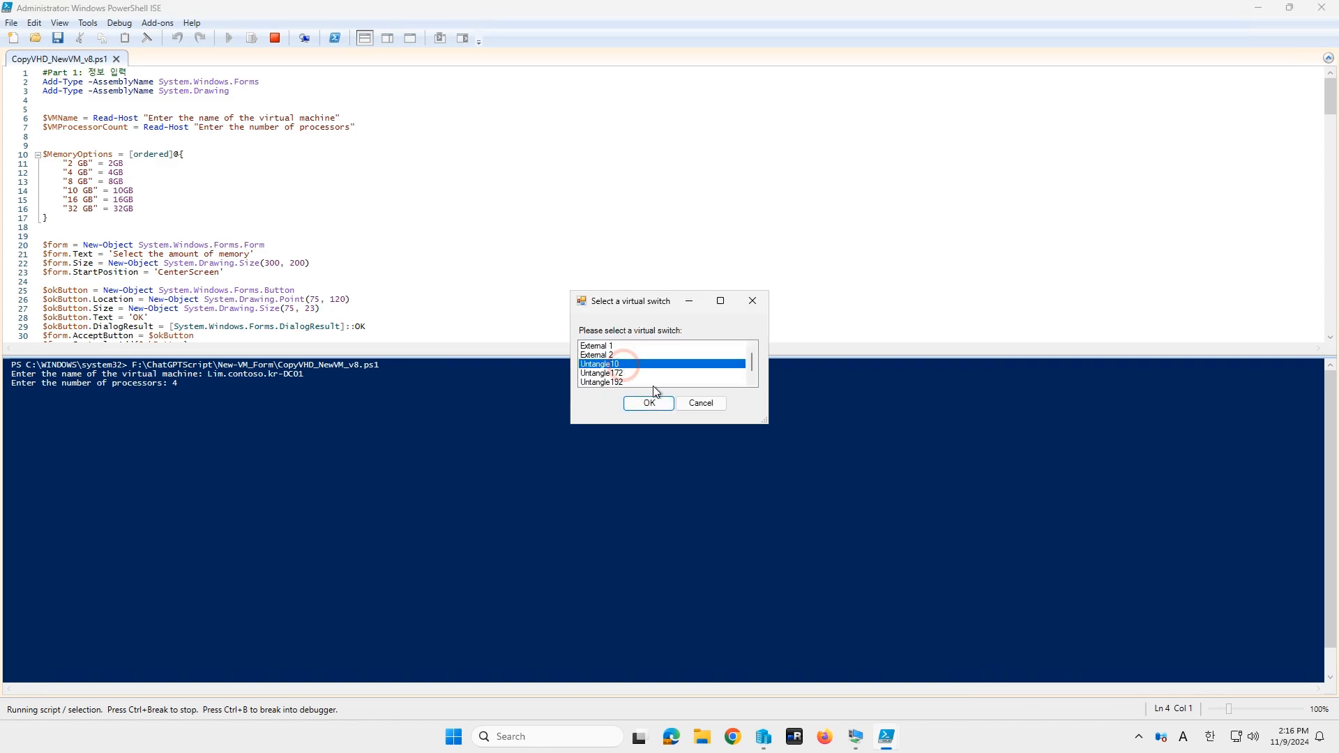
pyautogui.click(649, 403)
# Step: Pick the Win2025_En.vhdx source disk and save its copy in a newly created VM folder
pyautogui.doubleClick(225, 327)
pyautogui.doubleClick(209, 168)
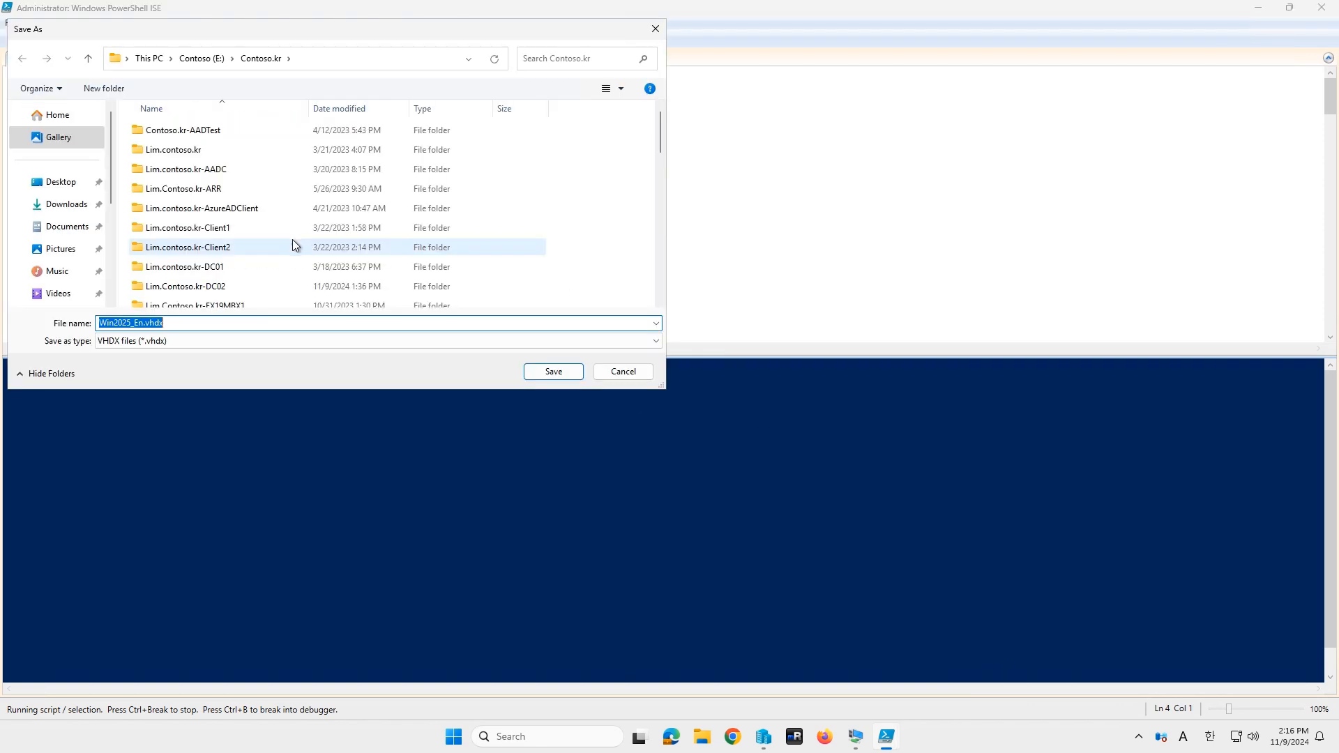
pyautogui.click(244, 269)
pyautogui.rightClick(552, 244)
pyautogui.moveTo(634, 383)
pyautogui.click(759, 382)
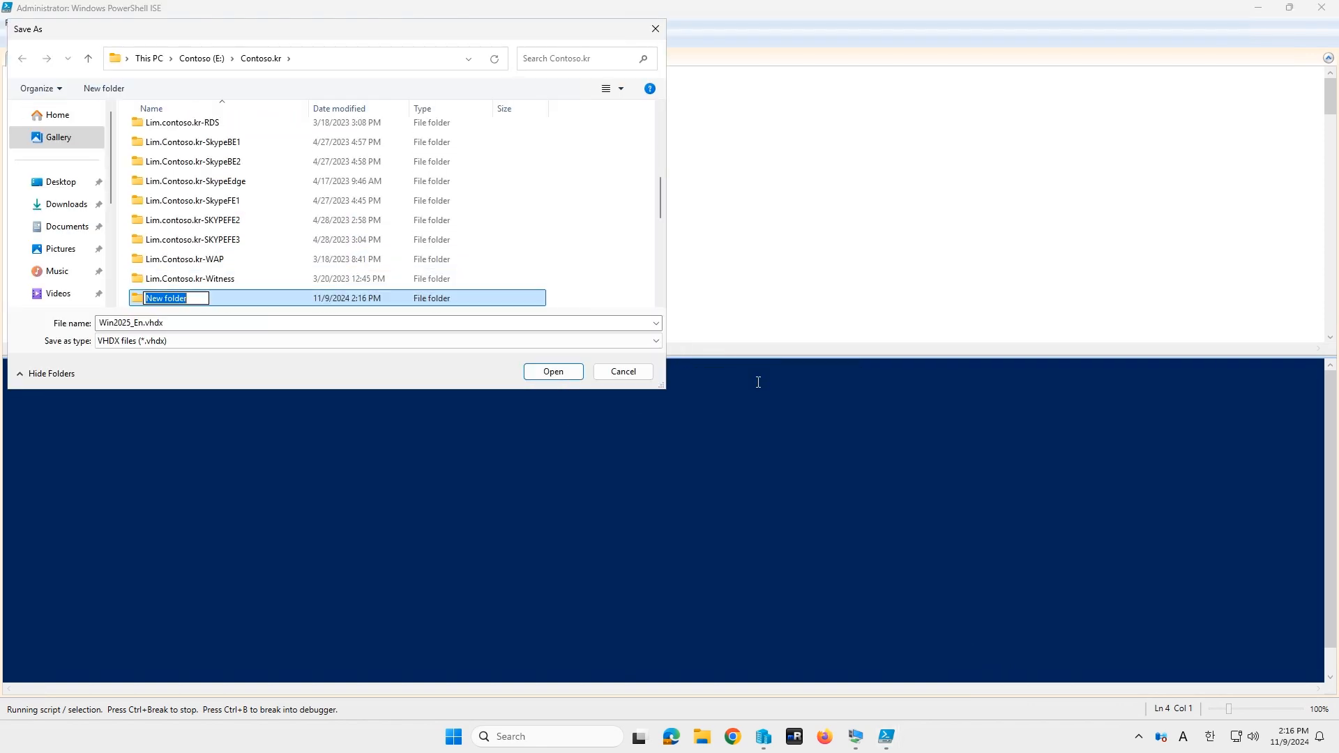
pyautogui.write('Lim.Contoso.kr-DC07')
pyautogui.press('Return')
pyautogui.press('Return')
pyautogui.click(251, 326)
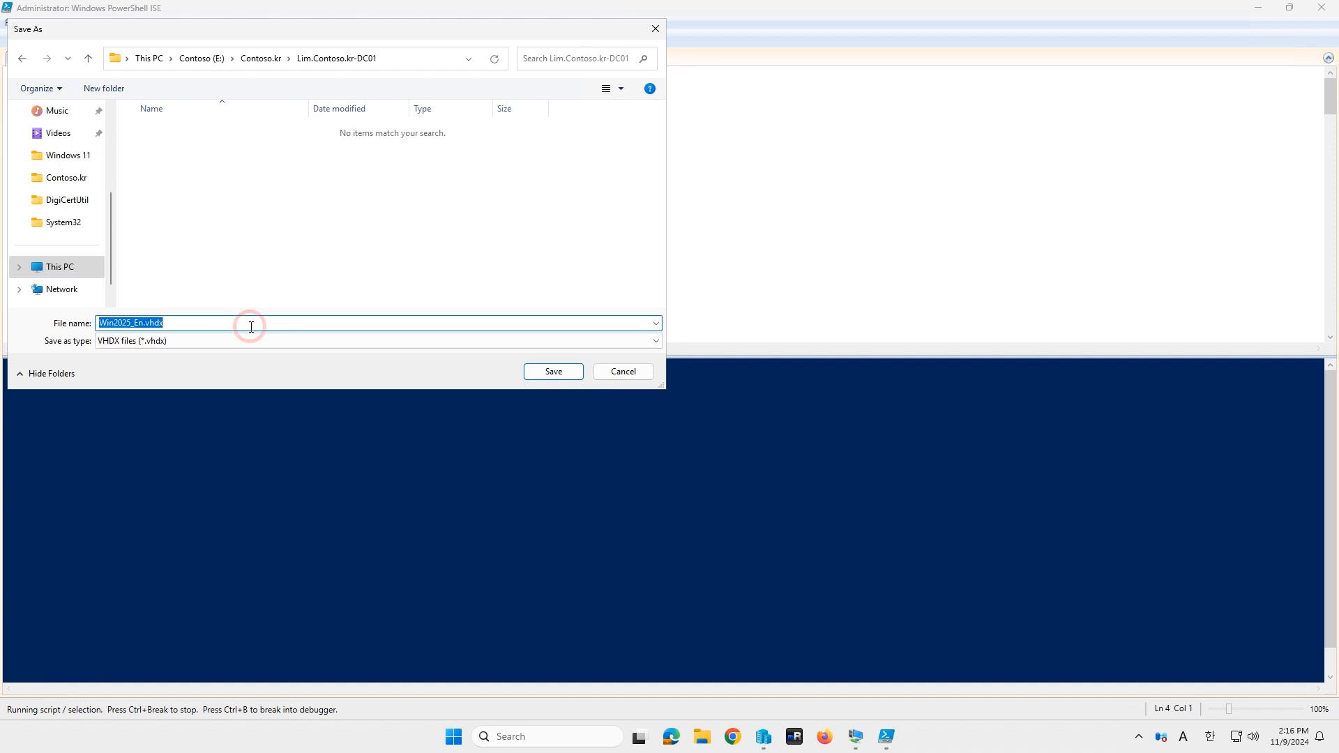
pyautogui.write('DC07')
pyautogui.press('Return')
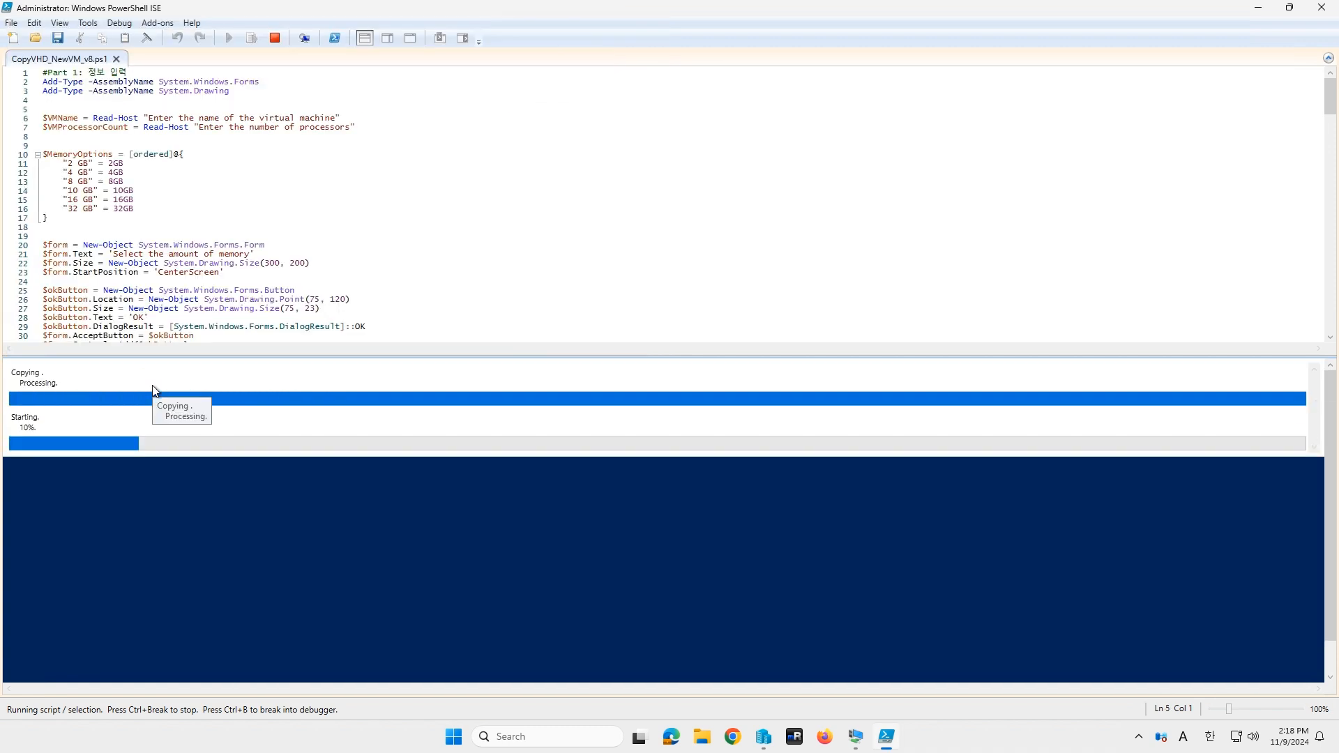
pyautogui.click(1322, 7)
# Step: Open a console connection to the new Lim.contoso.kr-DC01 VM
pyautogui.click(776, 738)
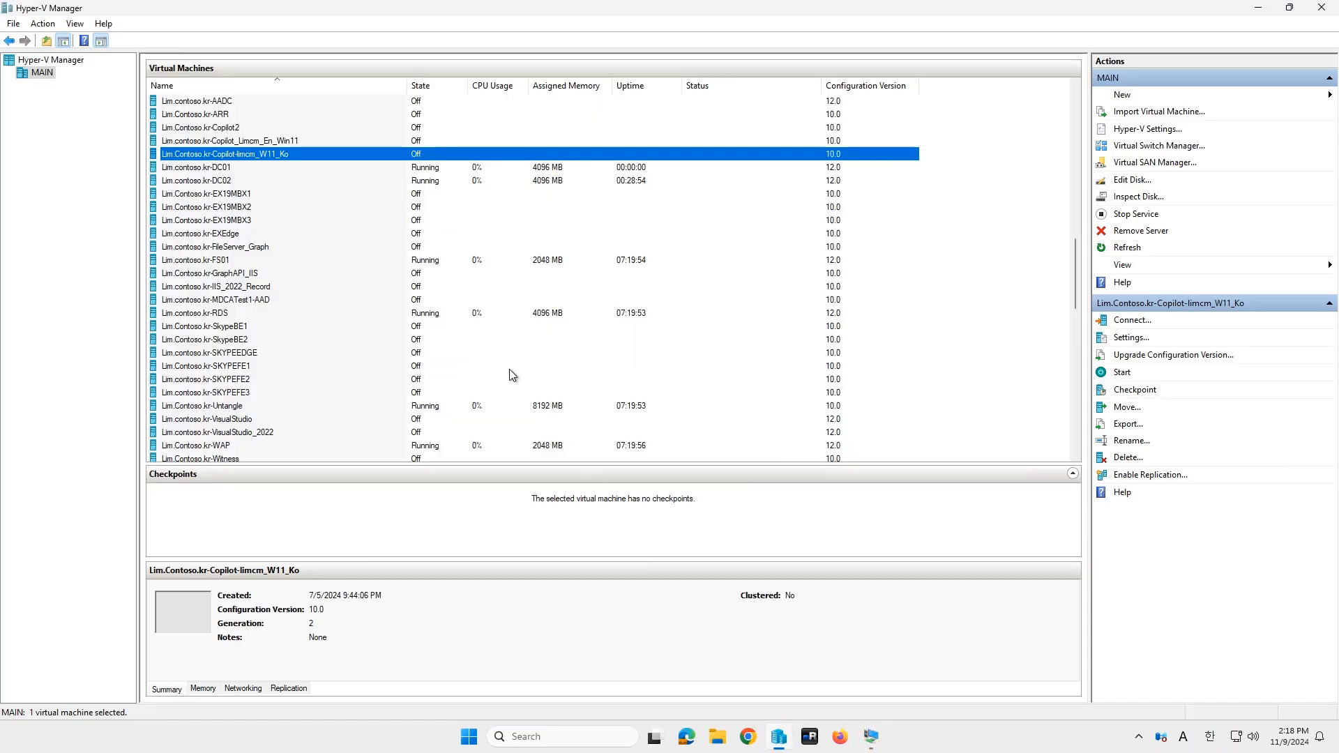
pyautogui.click(299, 169)
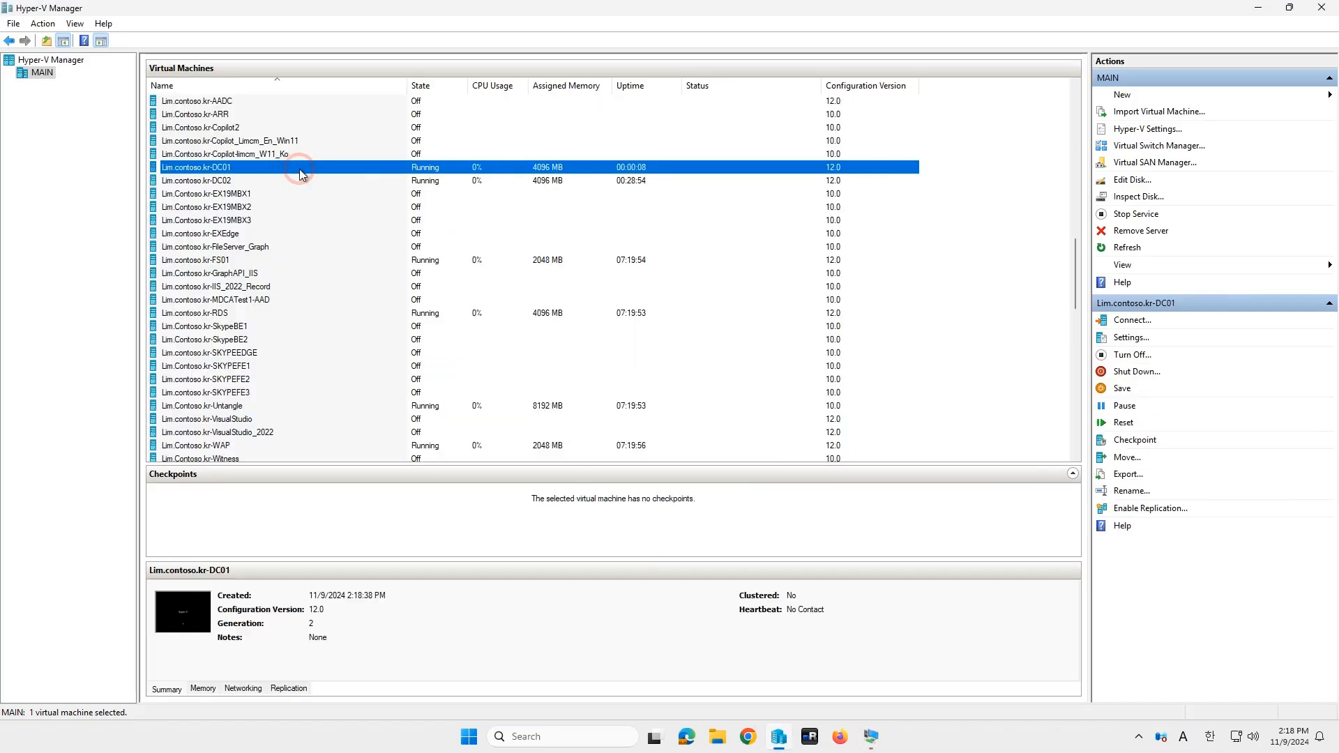
pyautogui.doubleClick(300, 174)
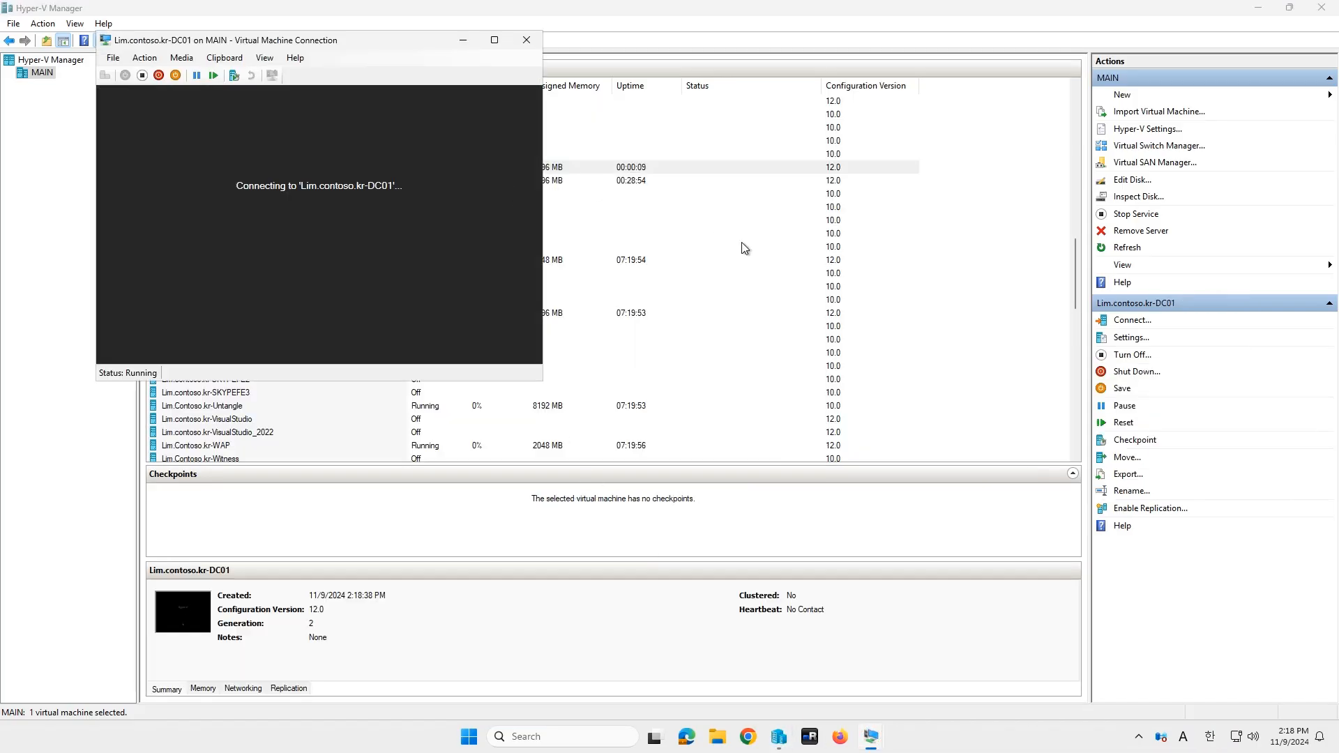
pyautogui.click(1326, 12)
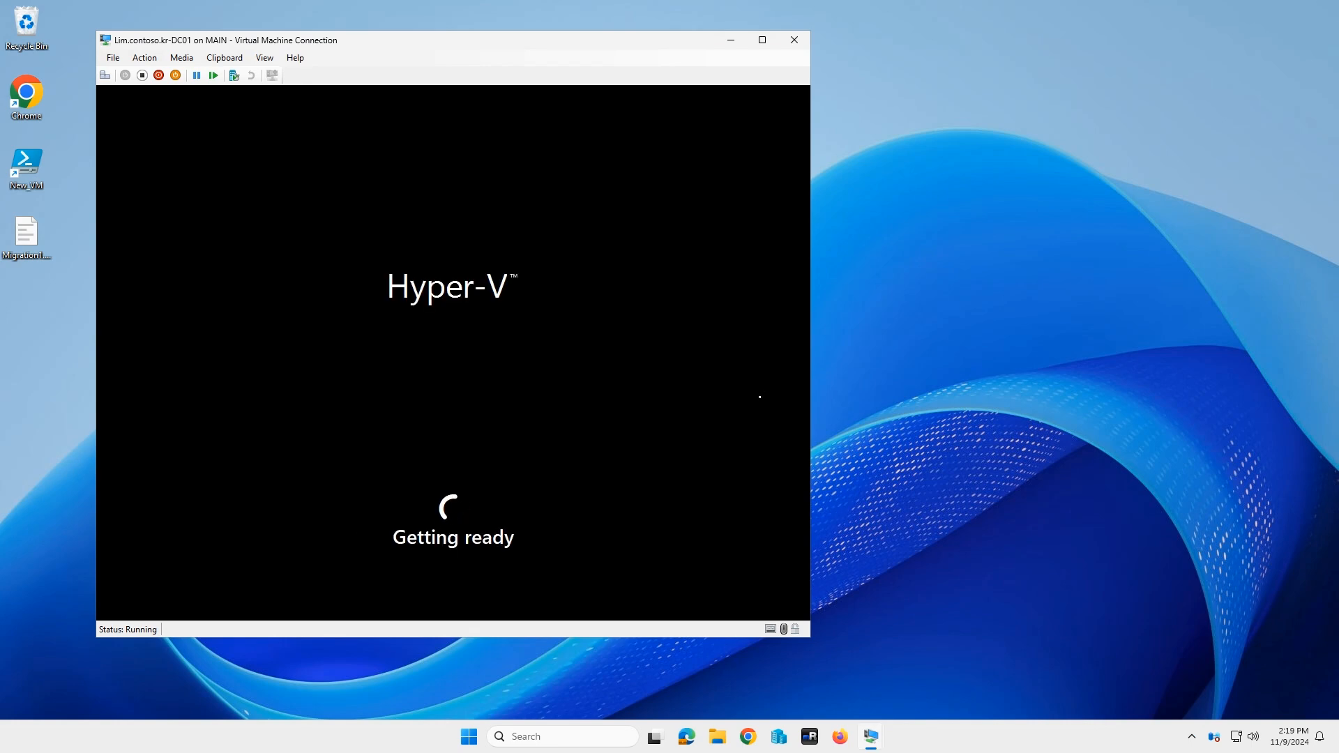
pyautogui.click(1036, 420)
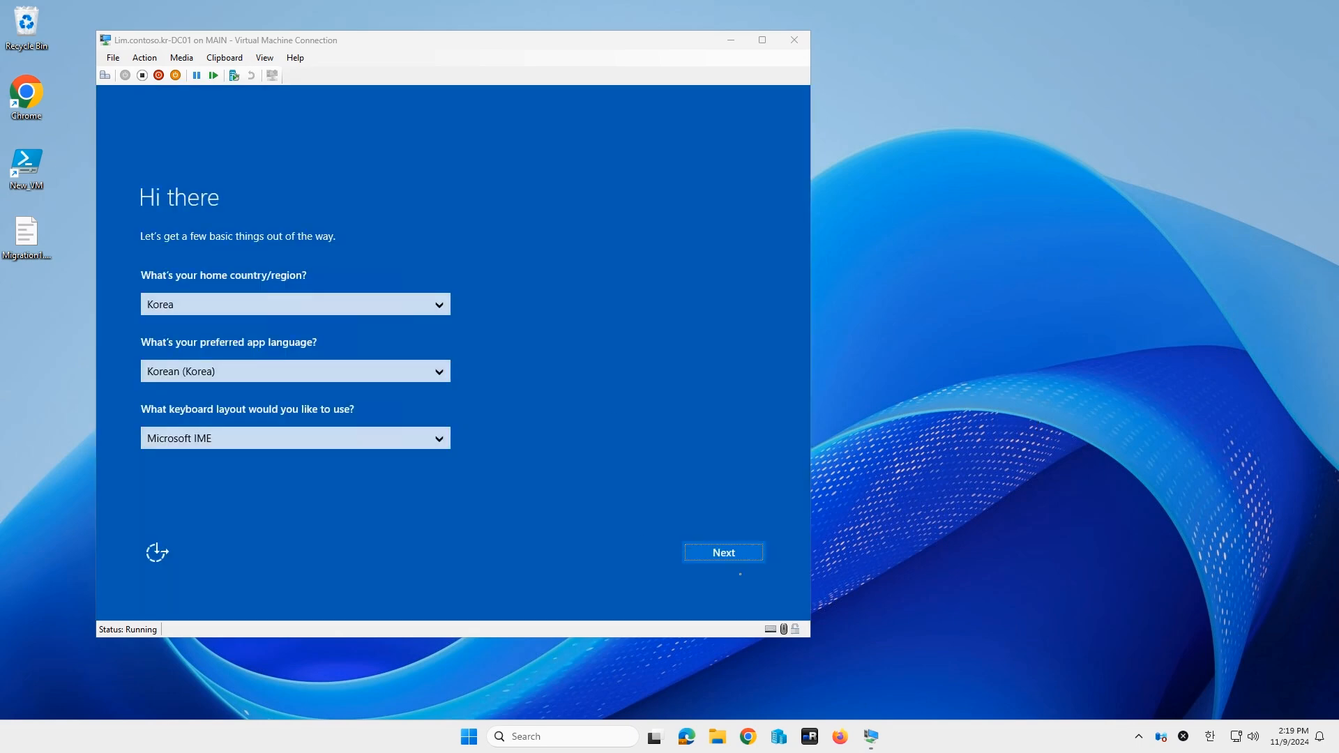
# Step: Accept the license terms and set the Administrator password to finish first-run setup
pyautogui.click(747, 553)
pyautogui.click(746, 554)
pyautogui.click(390, 314)
pyautogui.write('••••••••••')
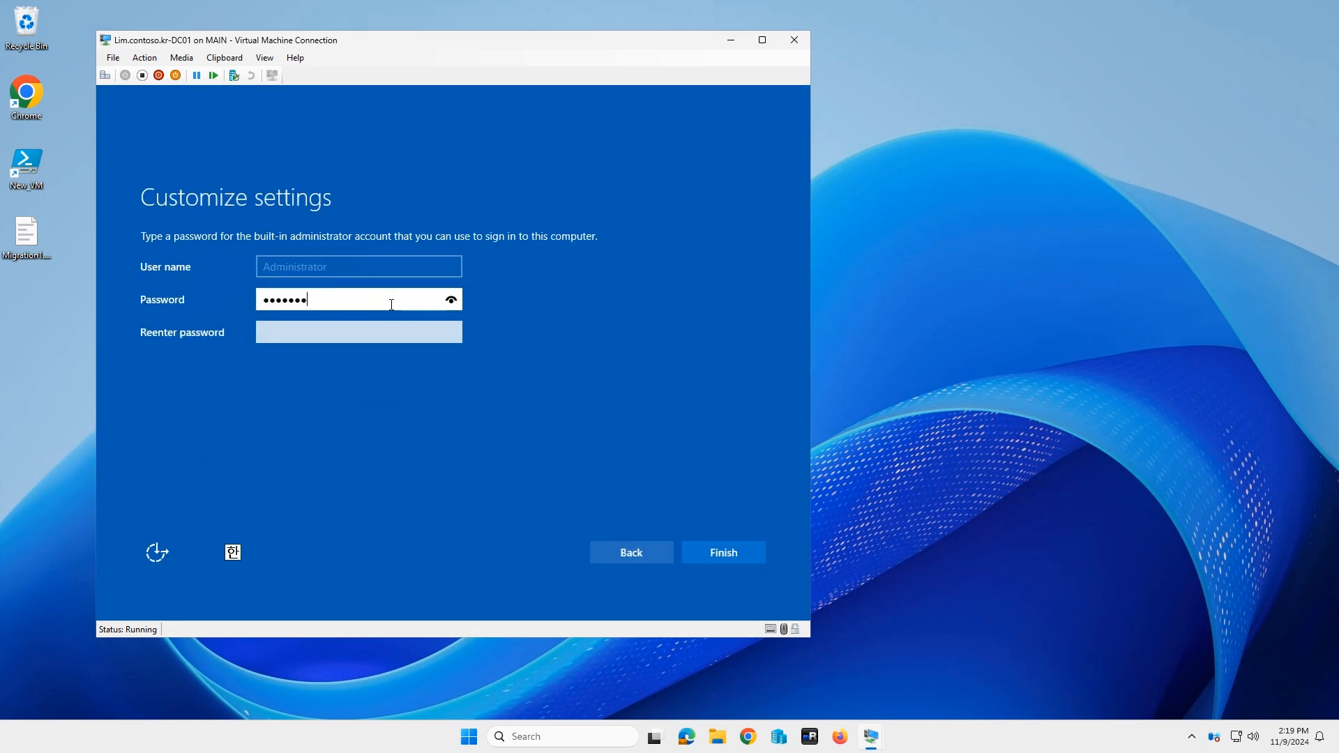
pyautogui.press('Tab')
pyautogui.write('••••••••••')
pyautogui.press('Return')
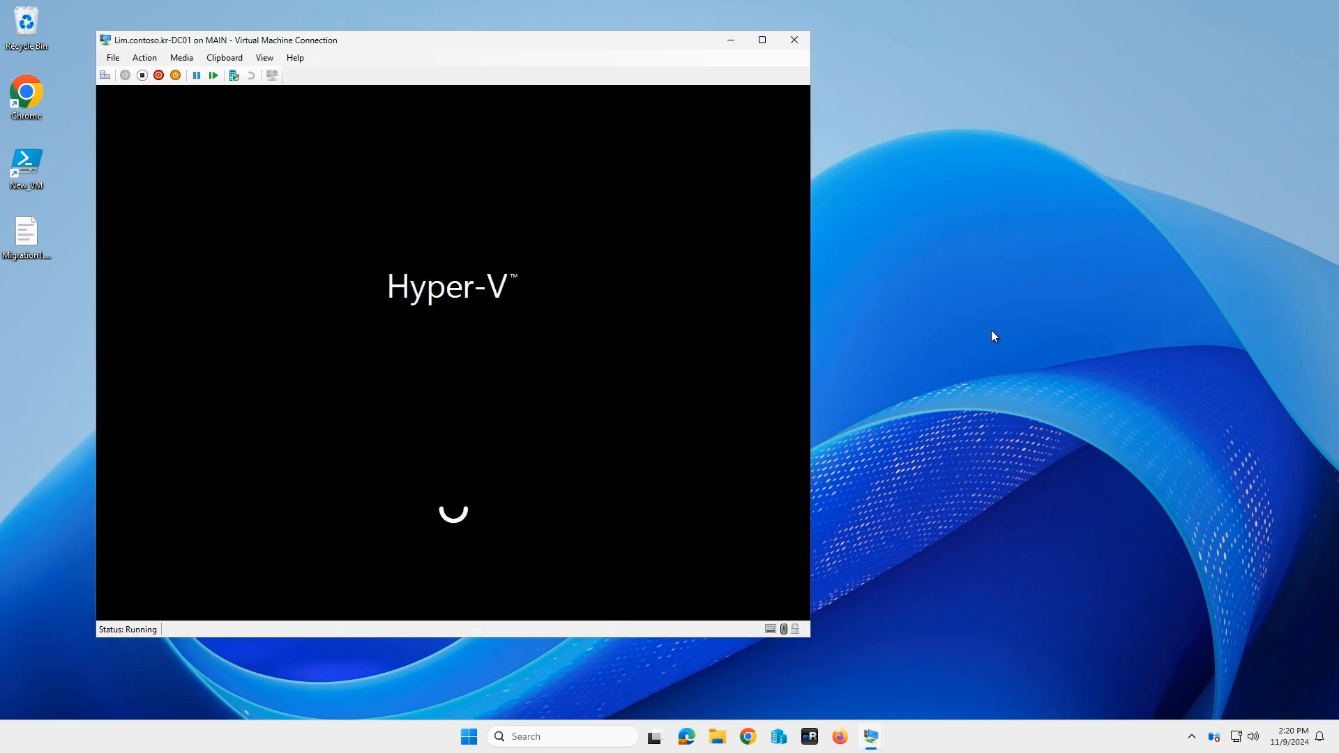
# Step: Connect to the VM session and sign in as Administrator
pyautogui.click(508, 393)
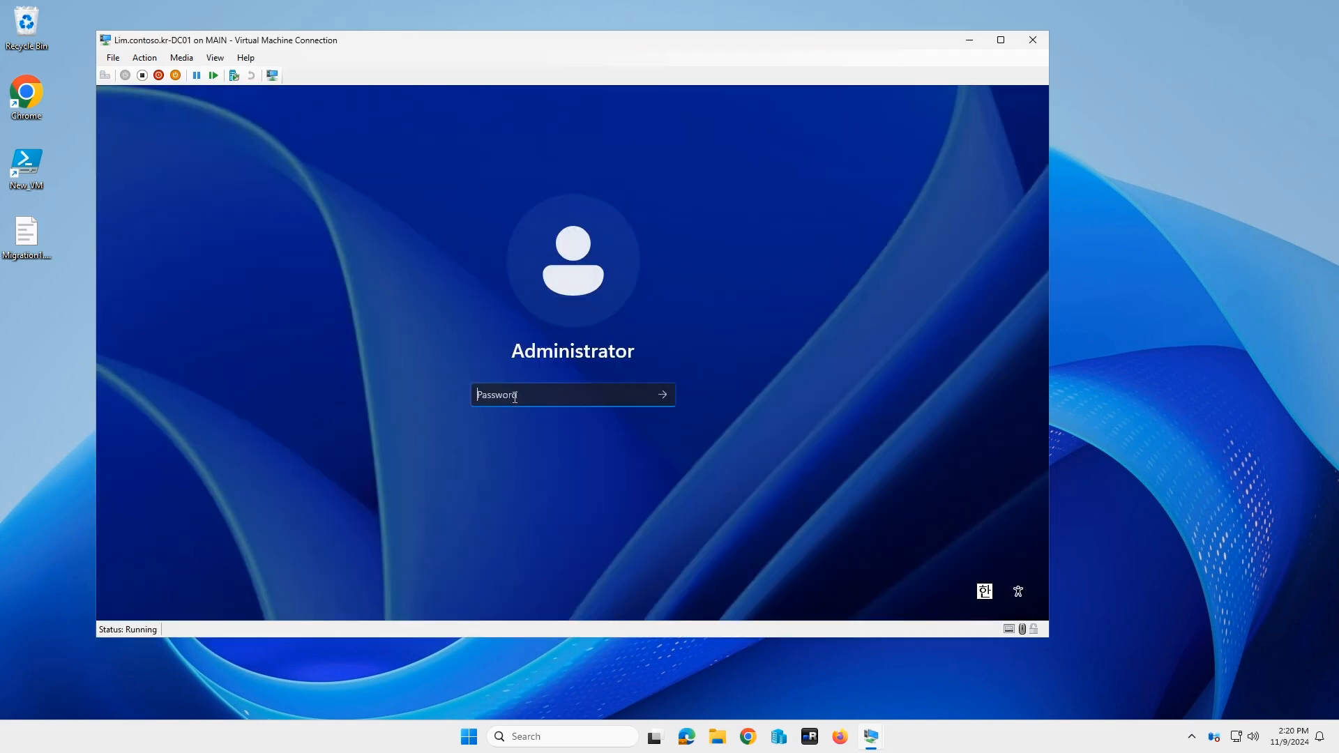
pyautogui.write('••••••••')
pyautogui.press('Return')
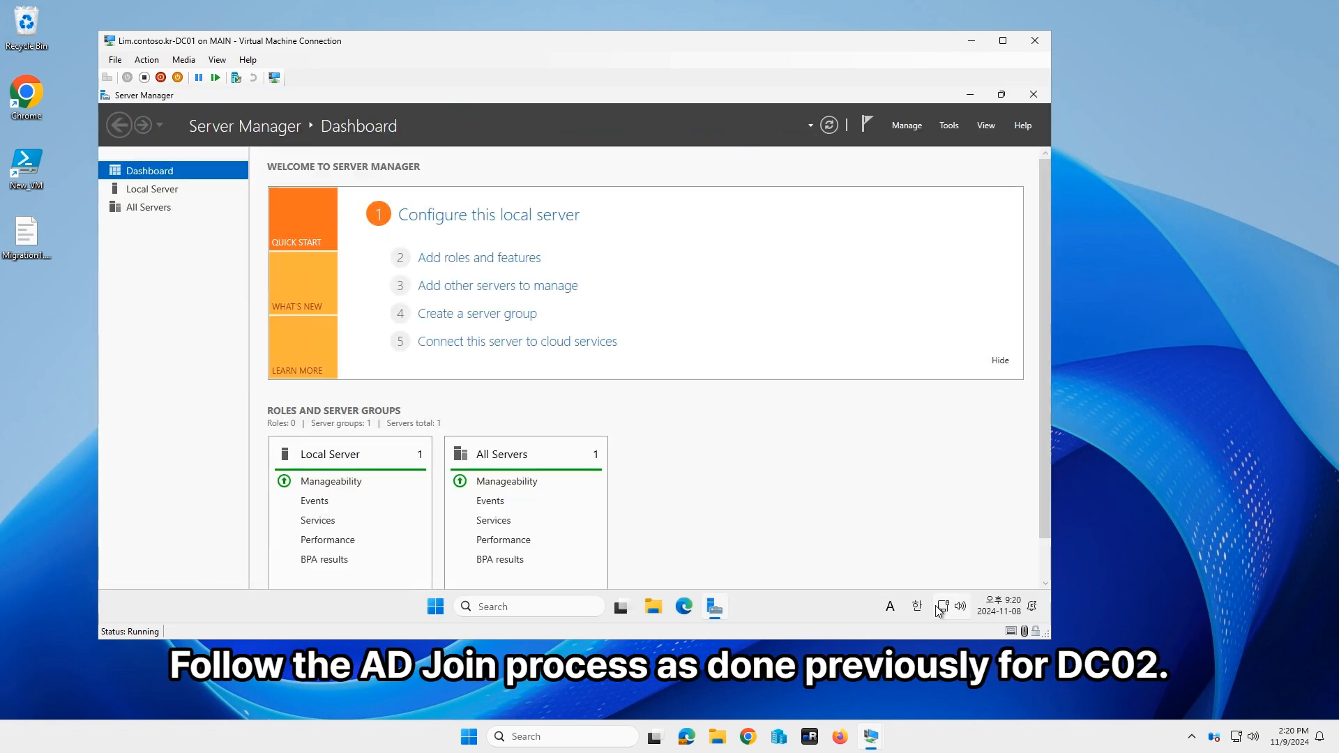
pyautogui.rightClick(943, 606)
# Step: Switch the Ethernet adapter's IP assignment to Manual with IPv4 turned on
pyautogui.click(939, 574)
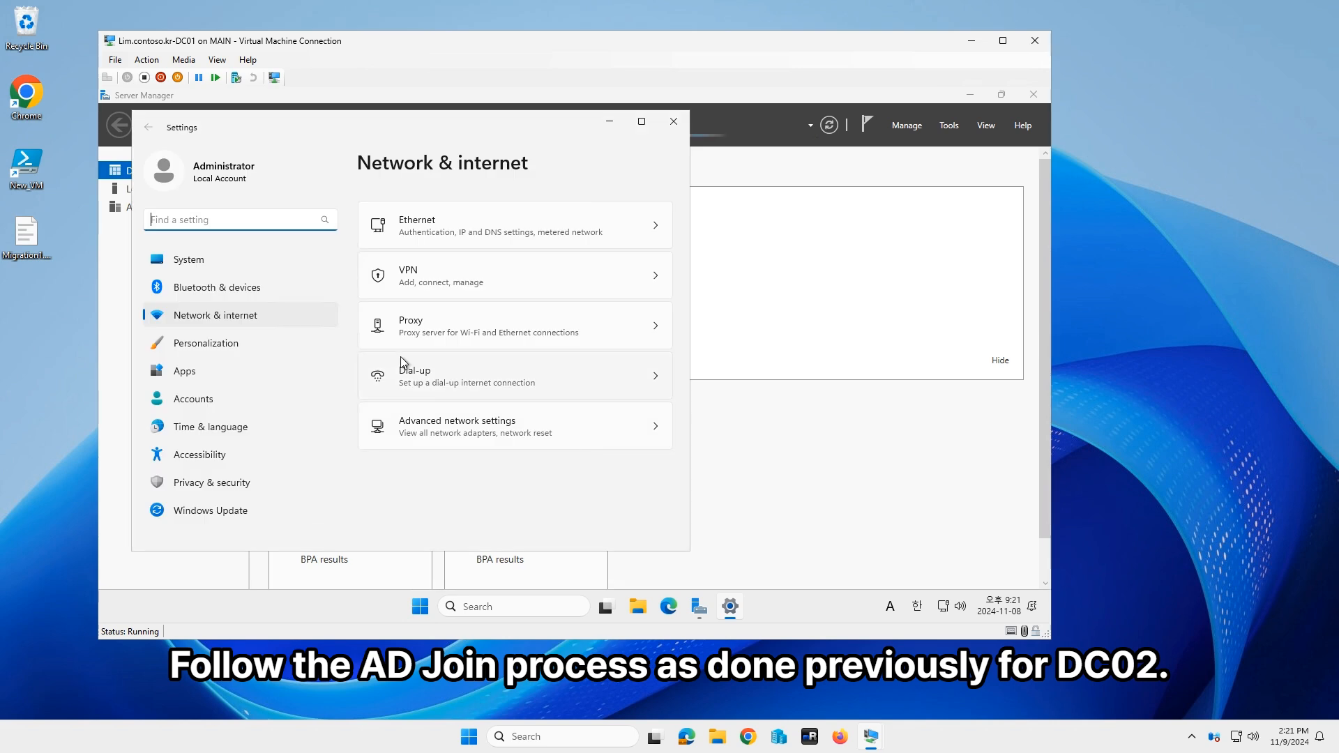
pyautogui.click(429, 222)
pyautogui.scroll(-6, 640, 466)
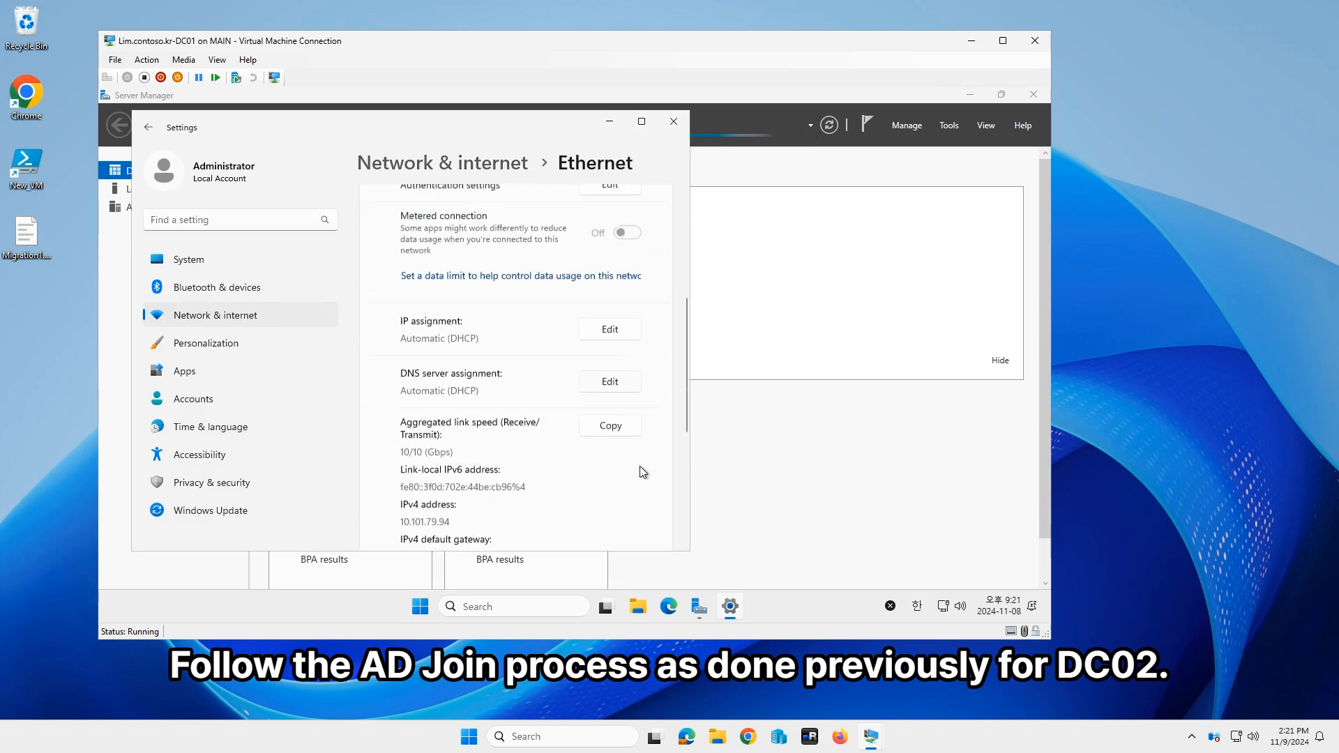
pyautogui.click(616, 276)
pyautogui.click(391, 317)
pyautogui.click(358, 337)
pyautogui.click(269, 312)
# Step: Enter IP 10.0.3.2, mask 255.255.255.0, gateway 10.0.0.1 and DNS 10.0.3.3, then save
pyautogui.click(341, 277)
pyautogui.write('10.0.3.2')
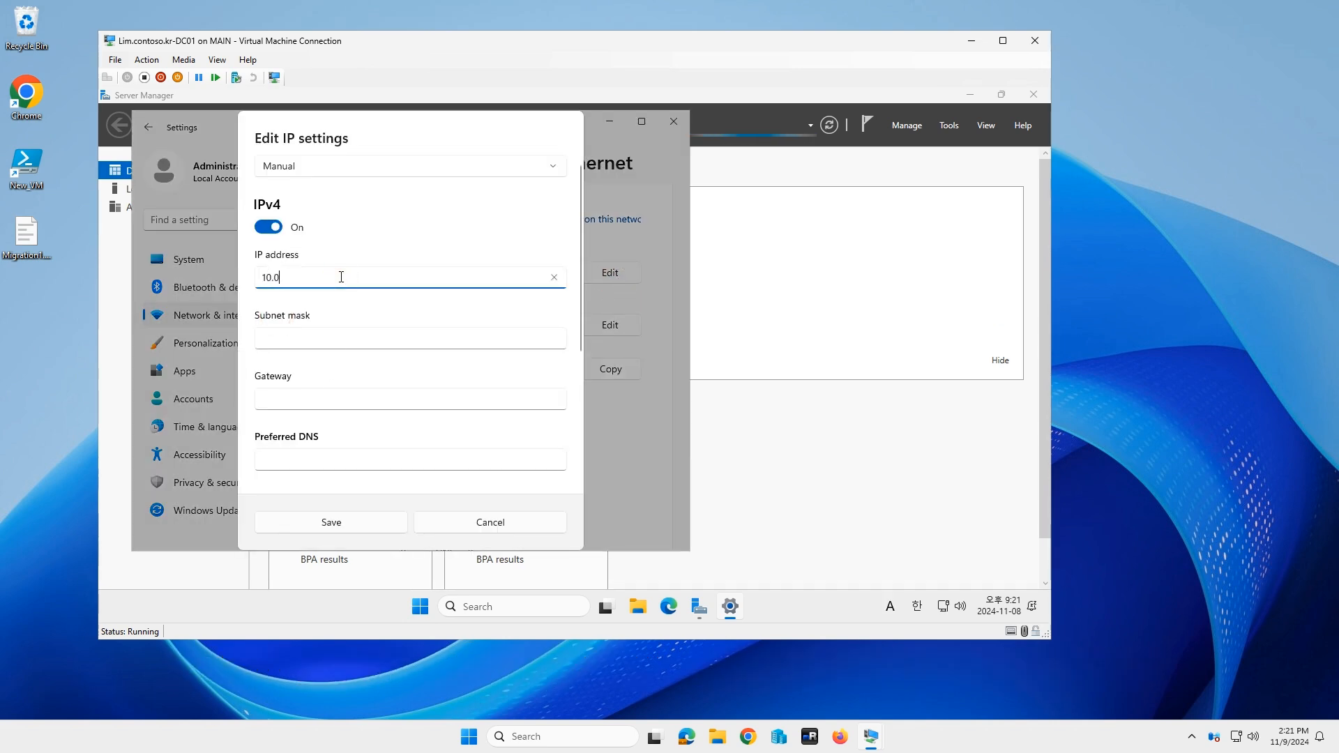
pyautogui.press('Tab')
pyautogui.write('255.255.255.0')
pyautogui.press('Tab')
pyautogui.write('10.0.0.1')
pyautogui.press('Tab')
pyautogui.write('10.0.3.3')
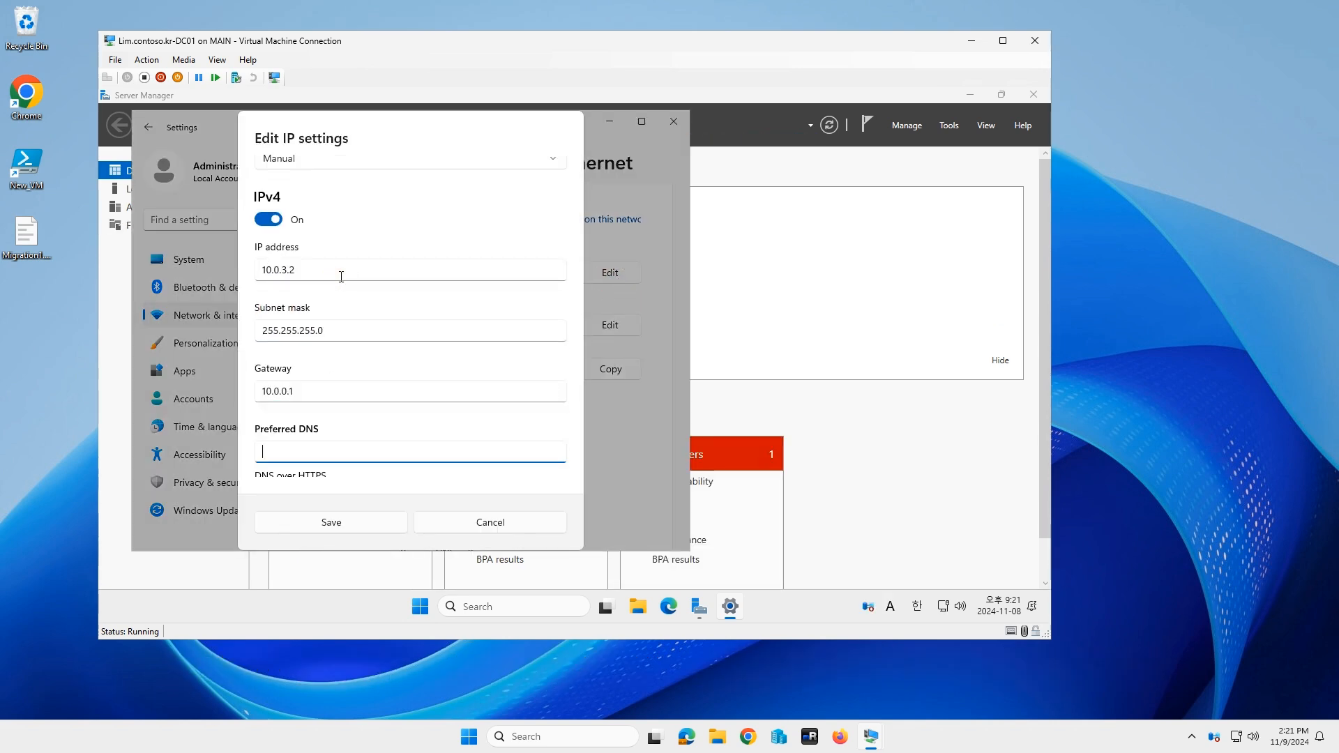
pyautogui.press('Tab')
pyautogui.press('Tab')
pyautogui.click(360, 531)
pyautogui.click(674, 123)
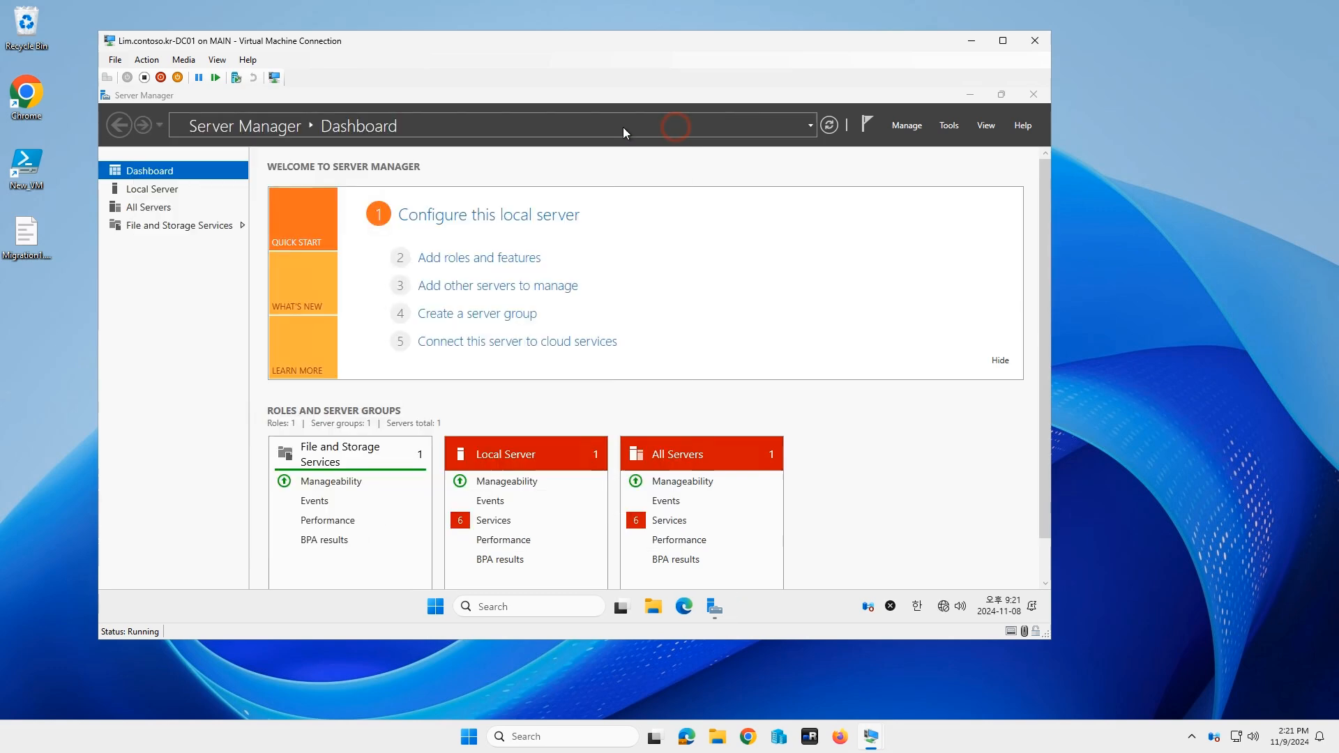
# Step: Rename the computer to DC01 and join corp.contoso.kr using domain administrator credentials
pyautogui.click(166, 189)
pyautogui.click(434, 199)
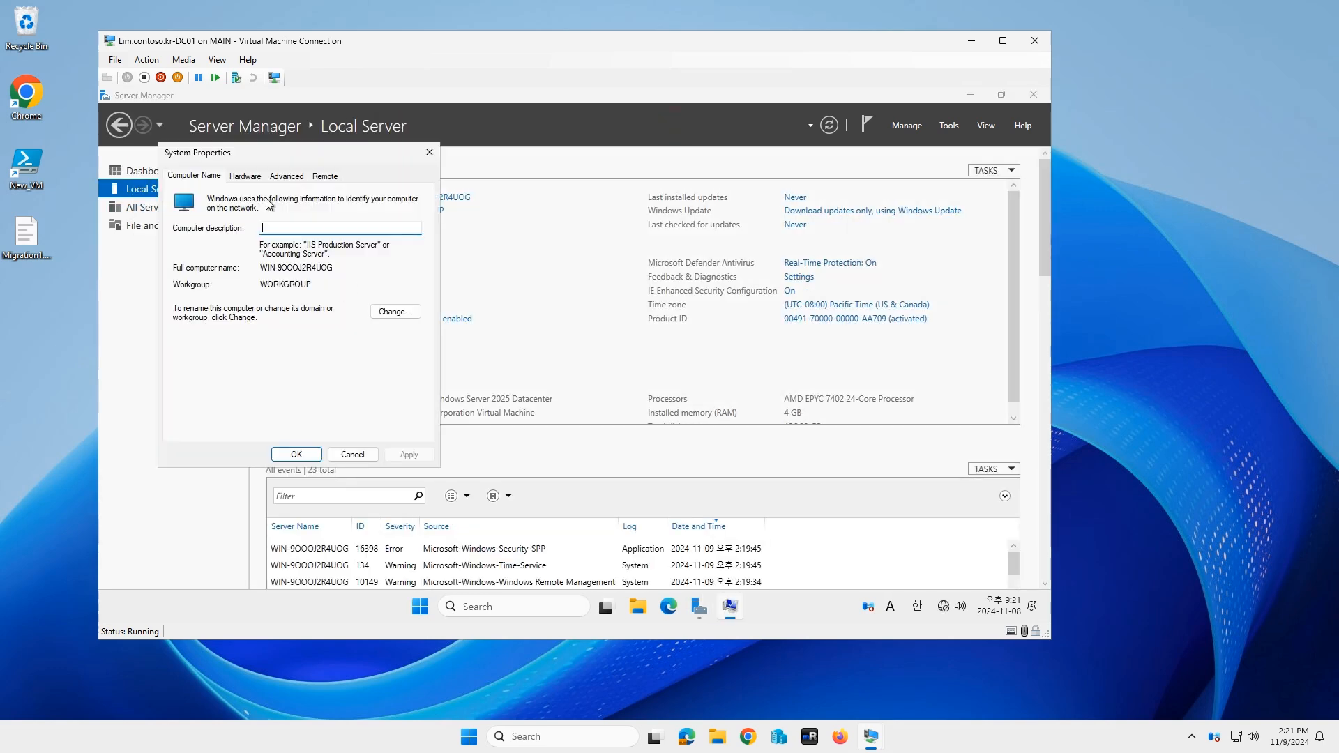
pyautogui.click(401, 312)
pyautogui.write('DC01')
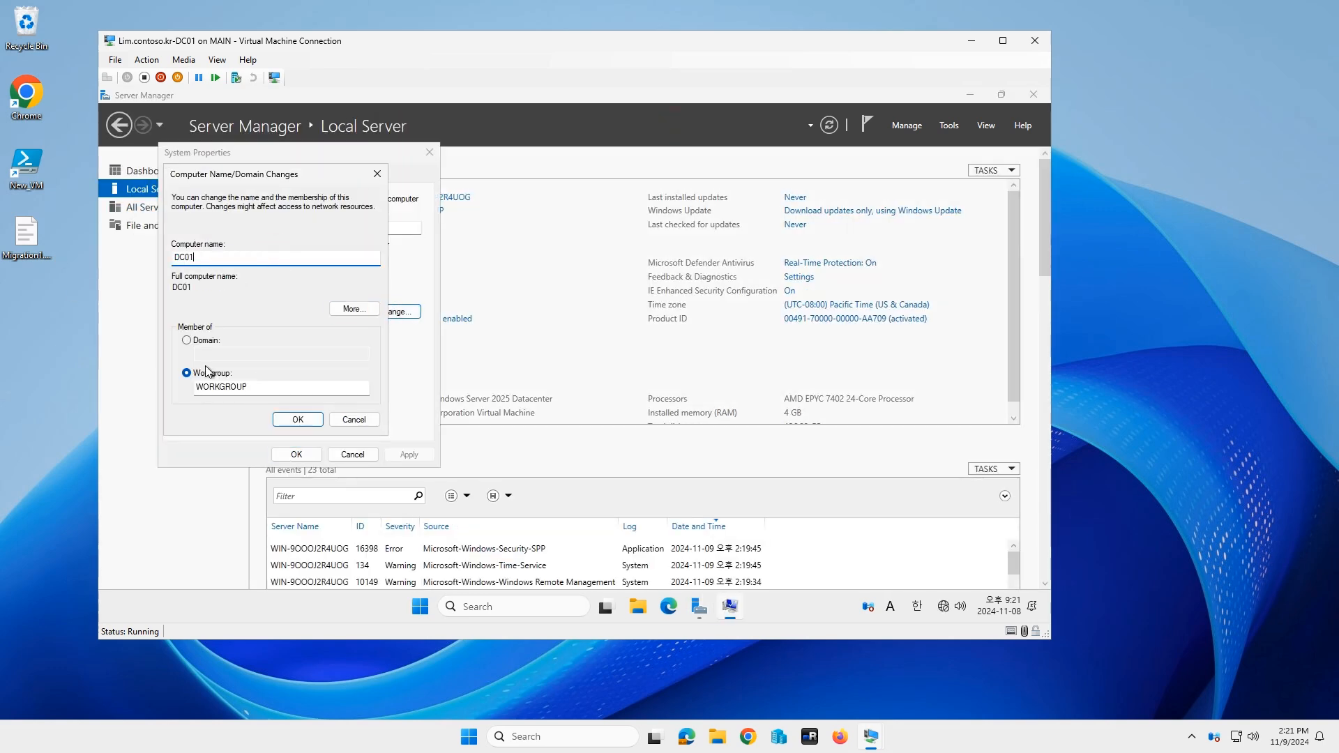
pyautogui.click(186, 341)
pyautogui.write('corp.contoso.kr')
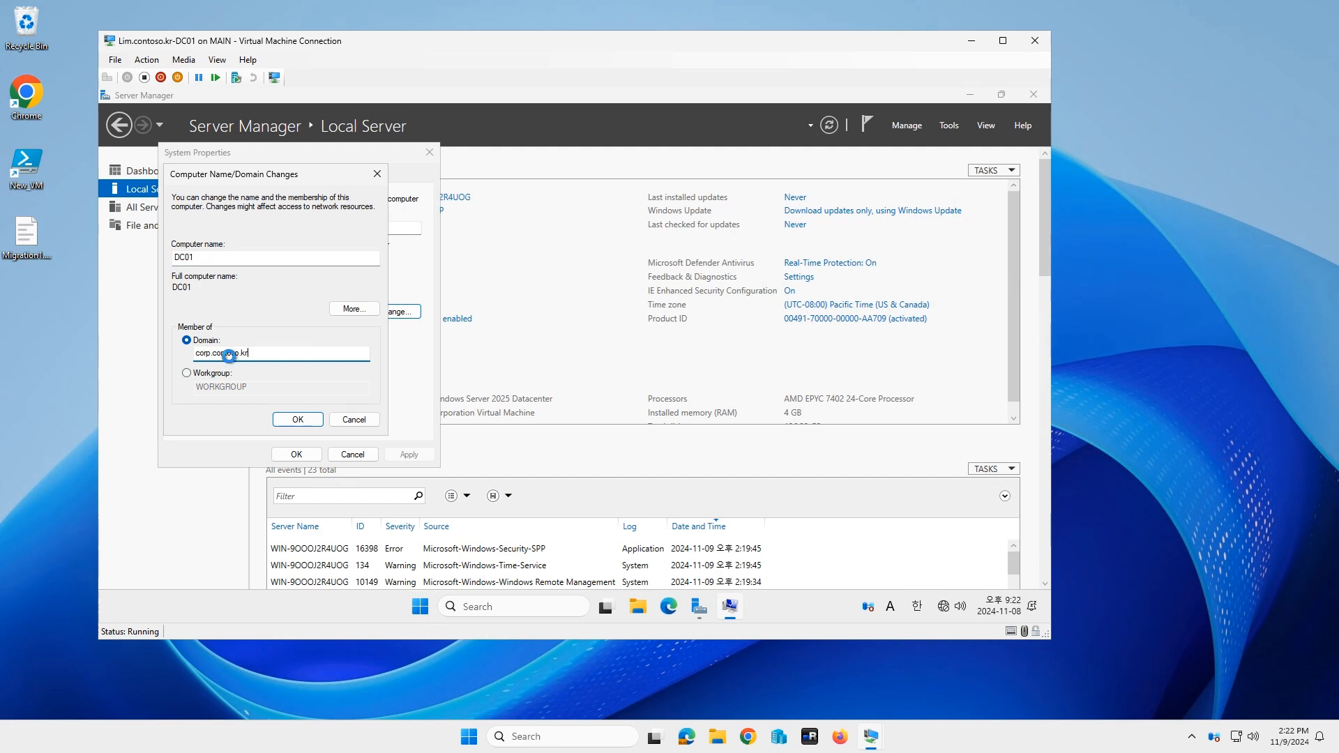
pyautogui.write('corp\\admin')
pyautogui.press('Tab')
pyautogui.write('●●●●●●●●●●●●')
pyautogui.press('Return')
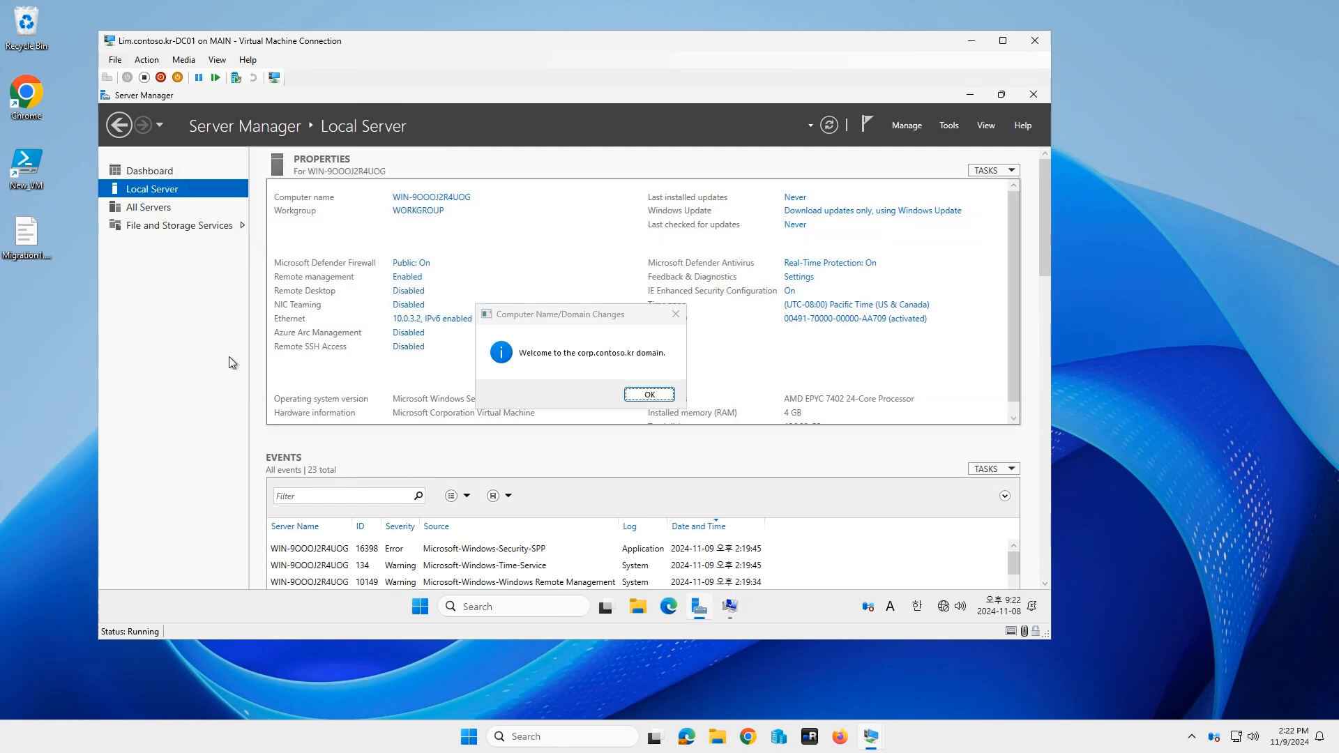
# Step: Acknowledge the domain welcome and restart the server now
pyautogui.click(650, 395)
pyautogui.click(659, 364)
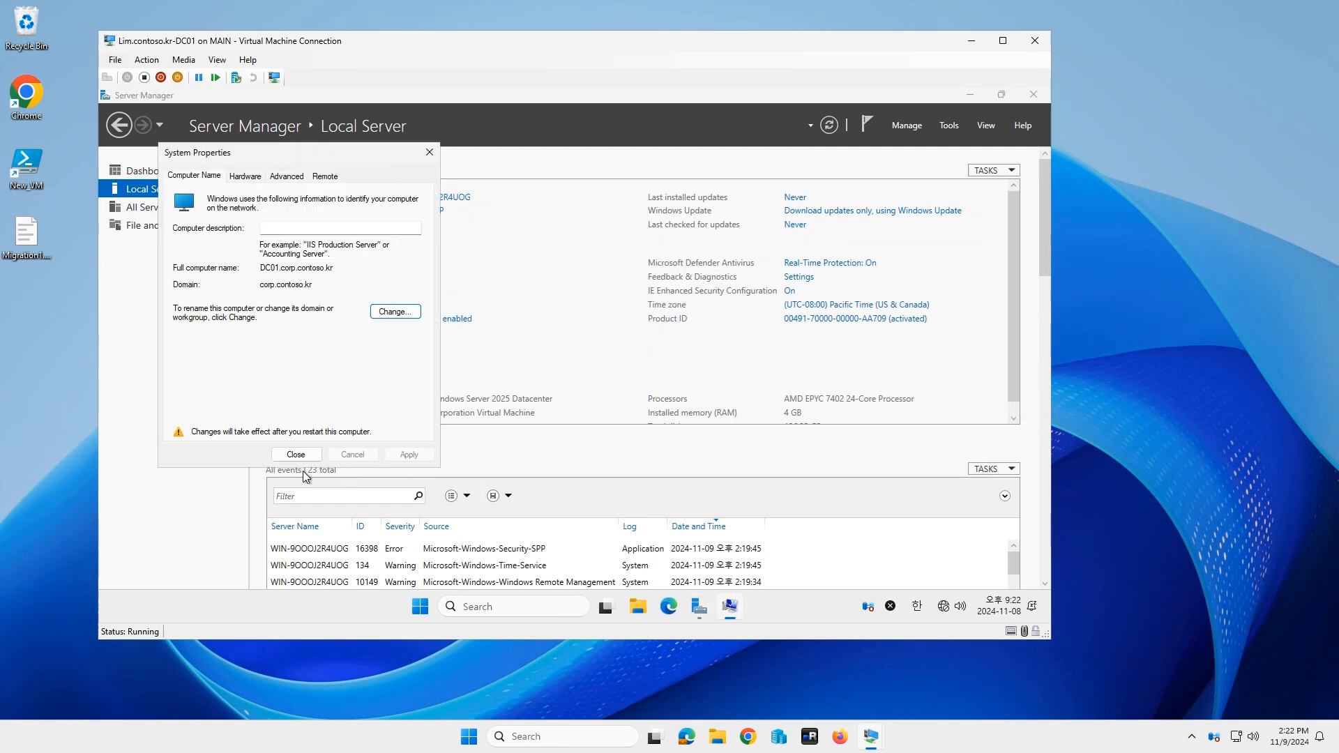
pyautogui.click(296, 455)
pyautogui.click(594, 364)
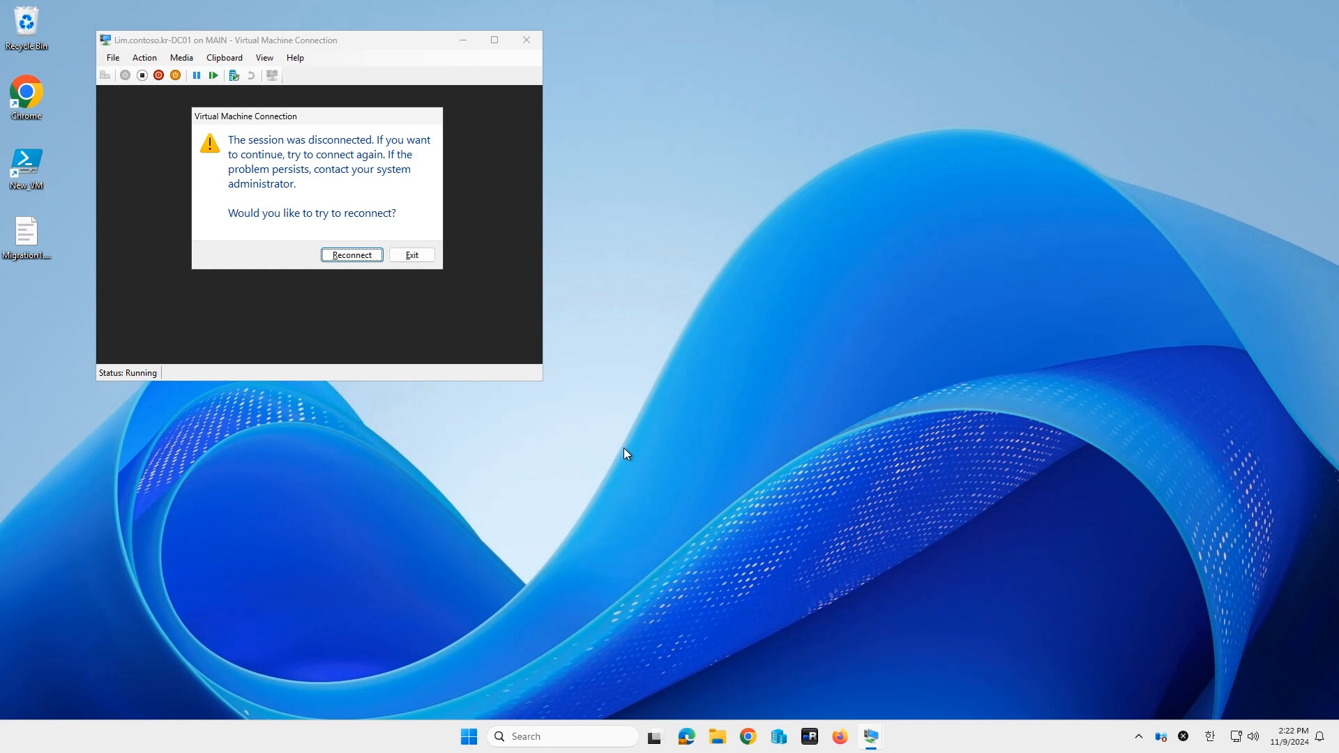
# Step: Reconnect to the restarted DC01 and sign in with the CORP domain account
pyautogui.press('Return')
pyautogui.write('lim')
pyautogui.press('Tab')
pyautogui.write('●')
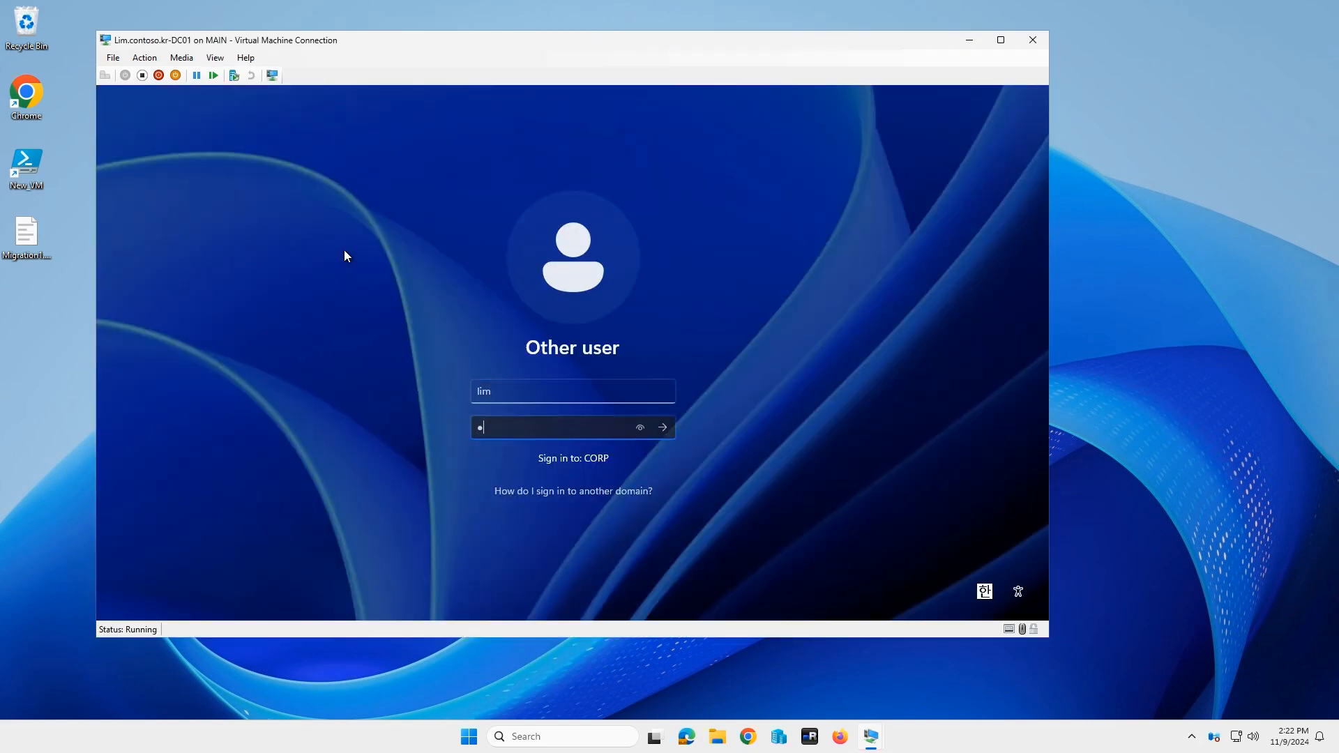
pyautogui.press('Return')
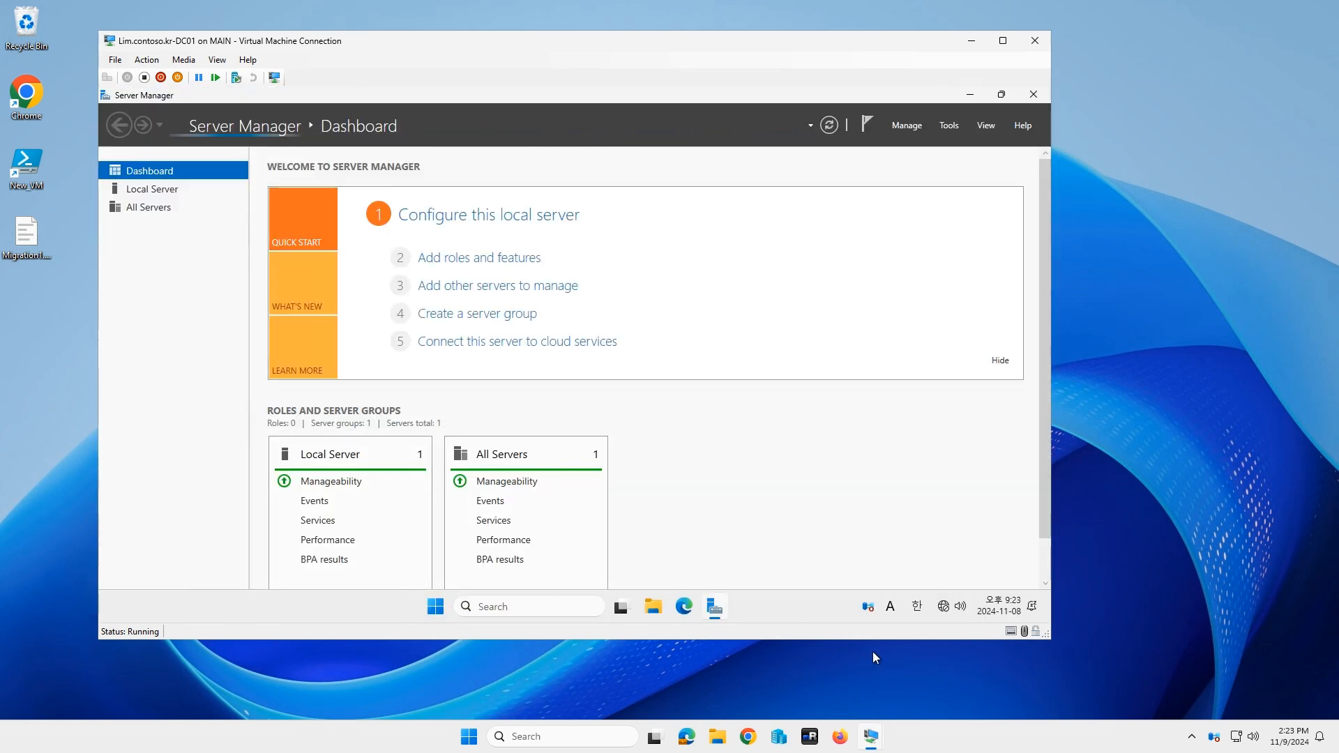
pyautogui.click(457, 260)
pyautogui.click(697, 394)
# Step: Review the Ethernet details: domain corp.contoso.kr, address 10.0.3.2, DNS 10.0.3.3
pyautogui.click(952, 609)
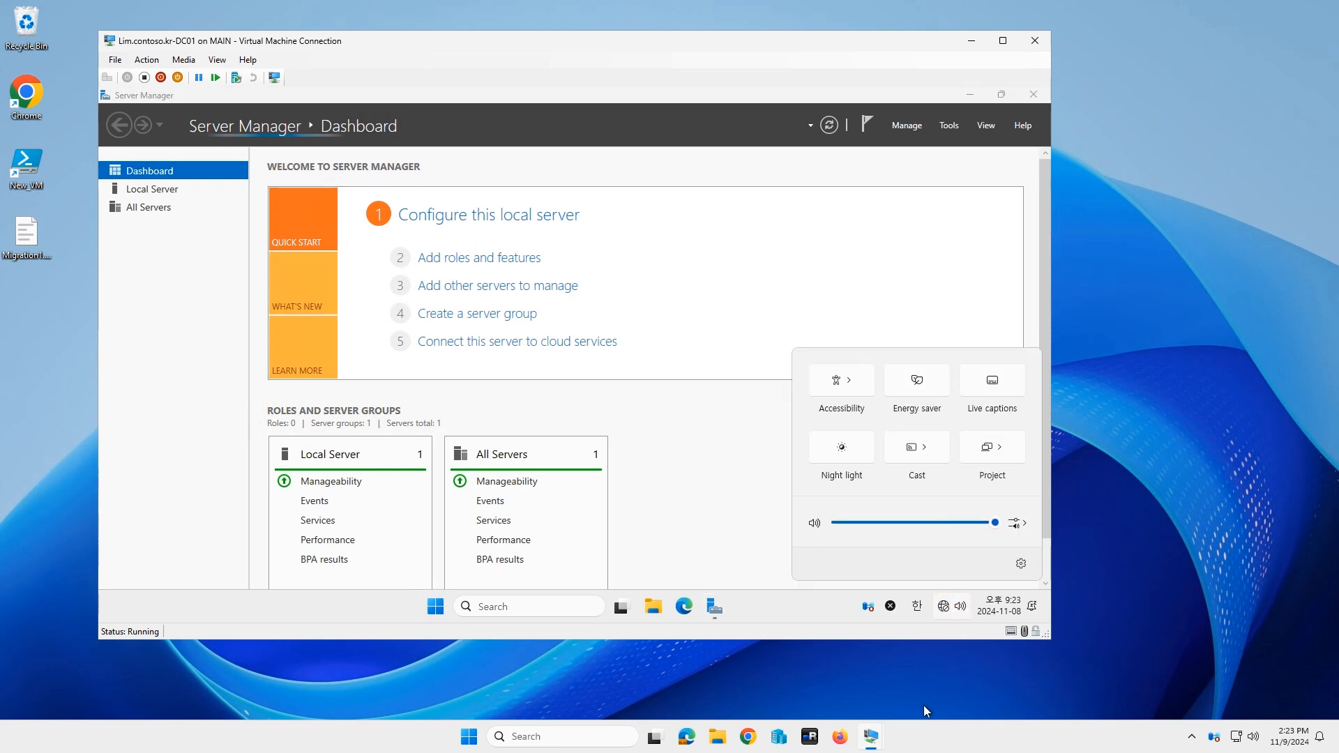
pyautogui.click(902, 607)
pyautogui.rightClick(944, 606)
pyautogui.click(935, 562)
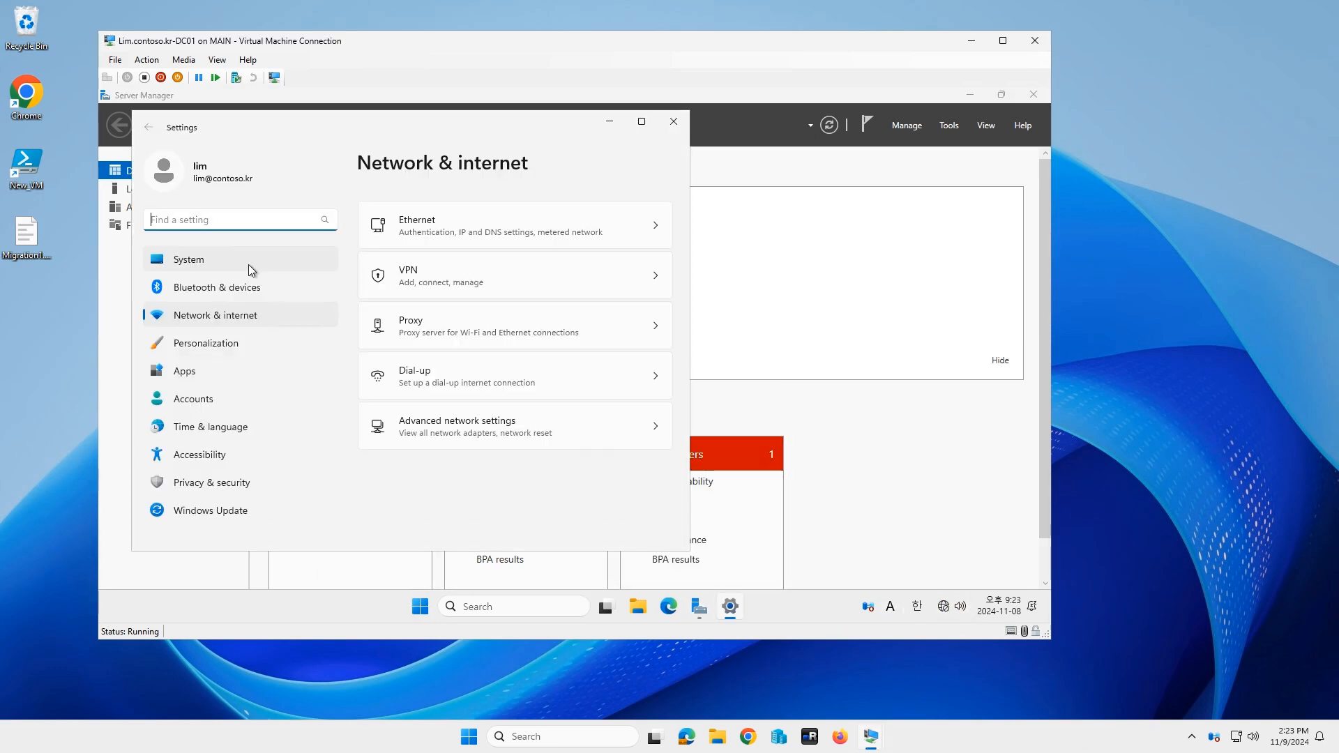
pyautogui.click(446, 229)
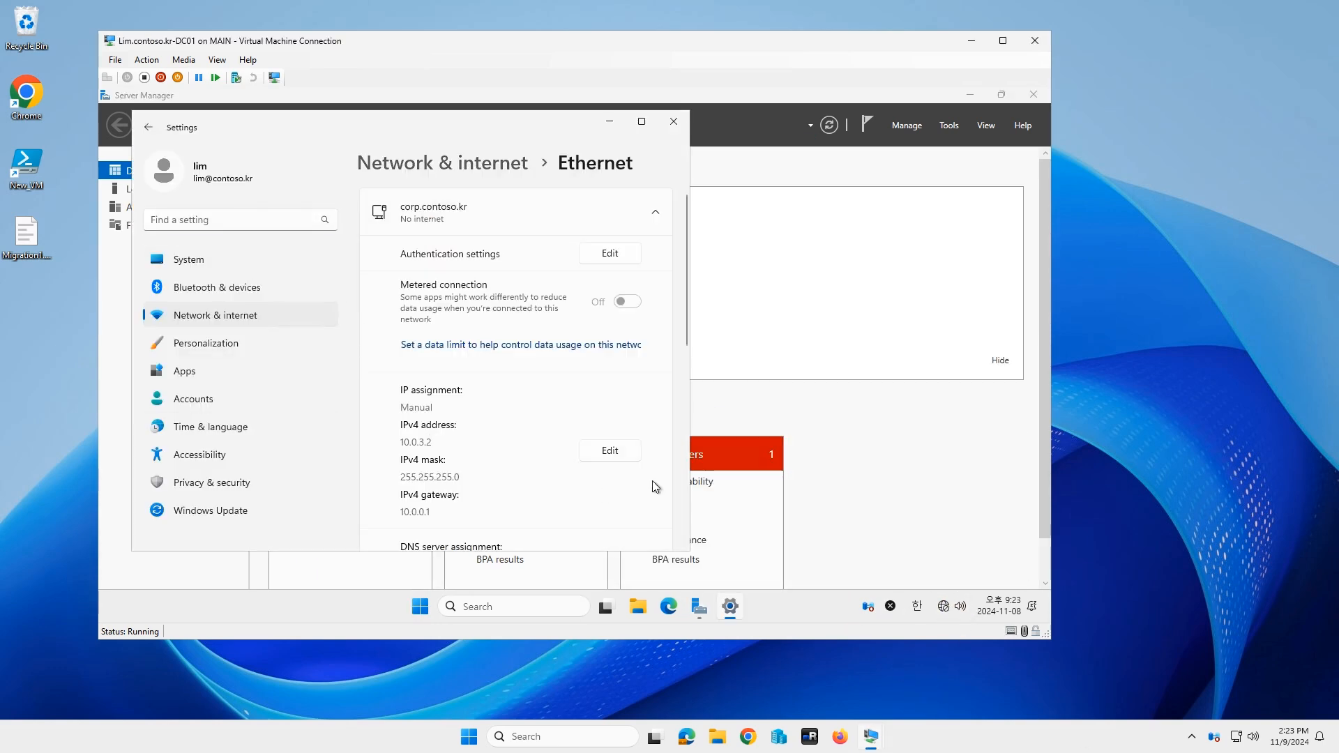
pyautogui.scroll(-3, 643, 491)
pyautogui.scroll(-3, 642, 487)
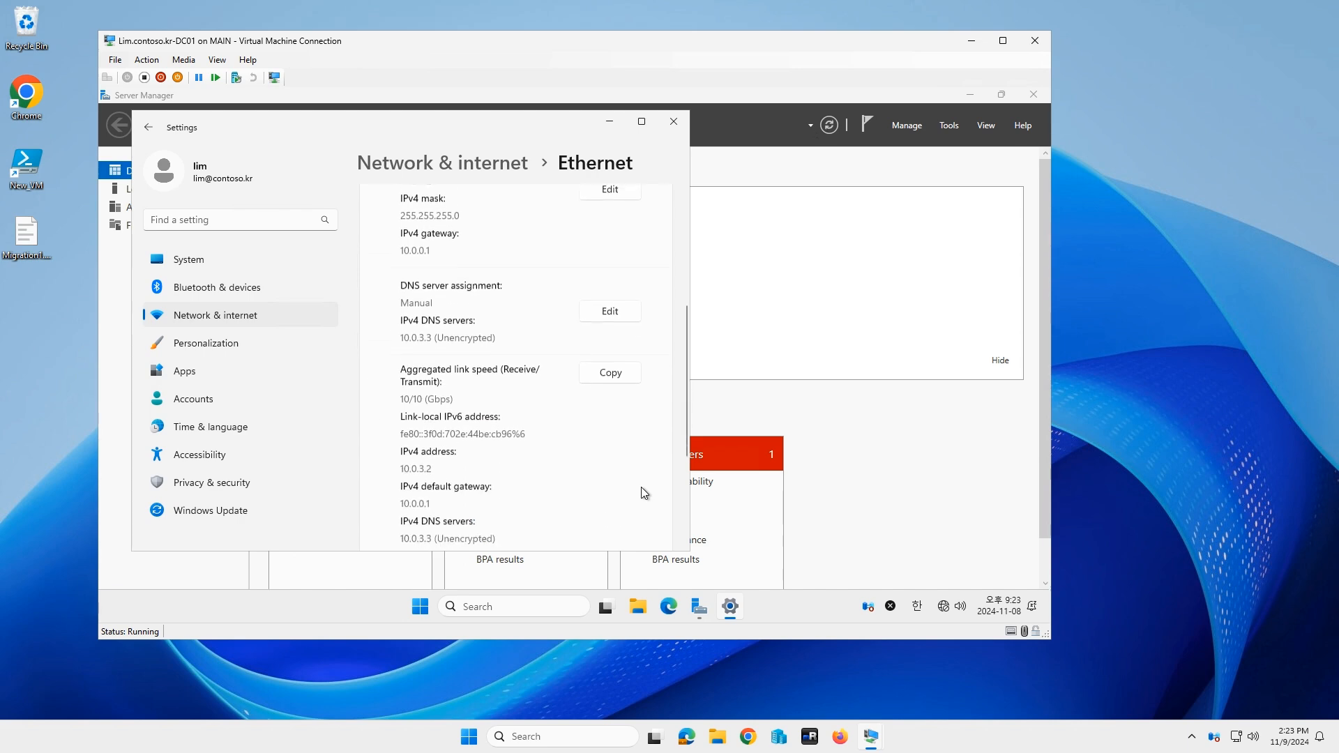
pyautogui.click(671, 142)
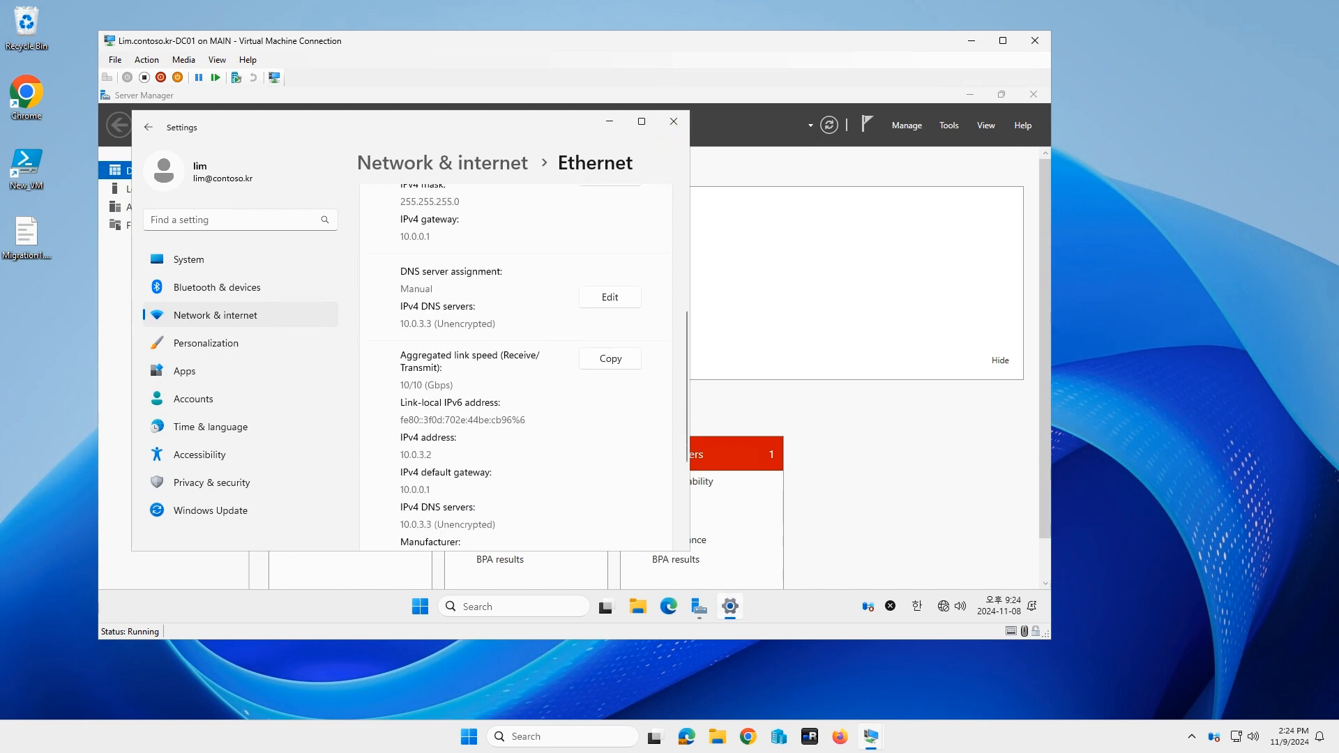
pyautogui.moveTo(730, 606)
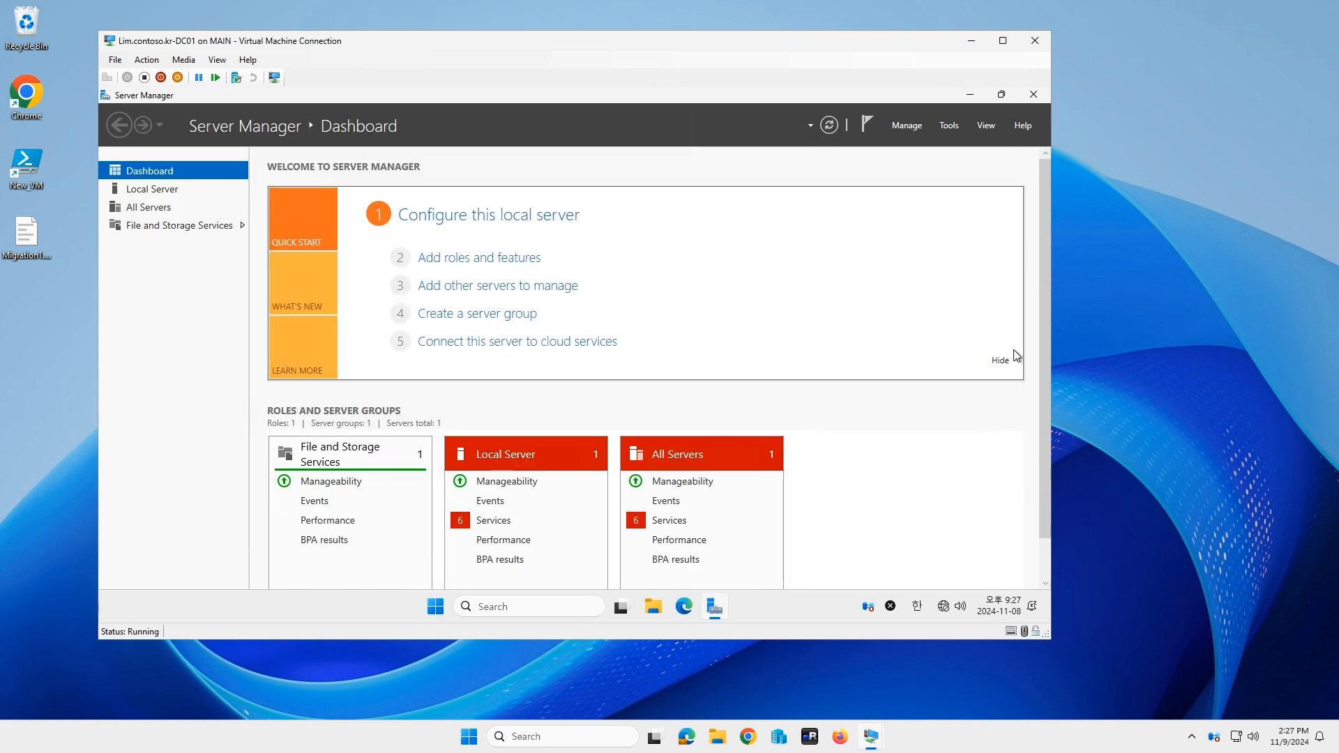
# Step: Install the Active Directory Domain Services role with its management features on DC01.corp.contoso.kr
pyautogui.click(471, 259)
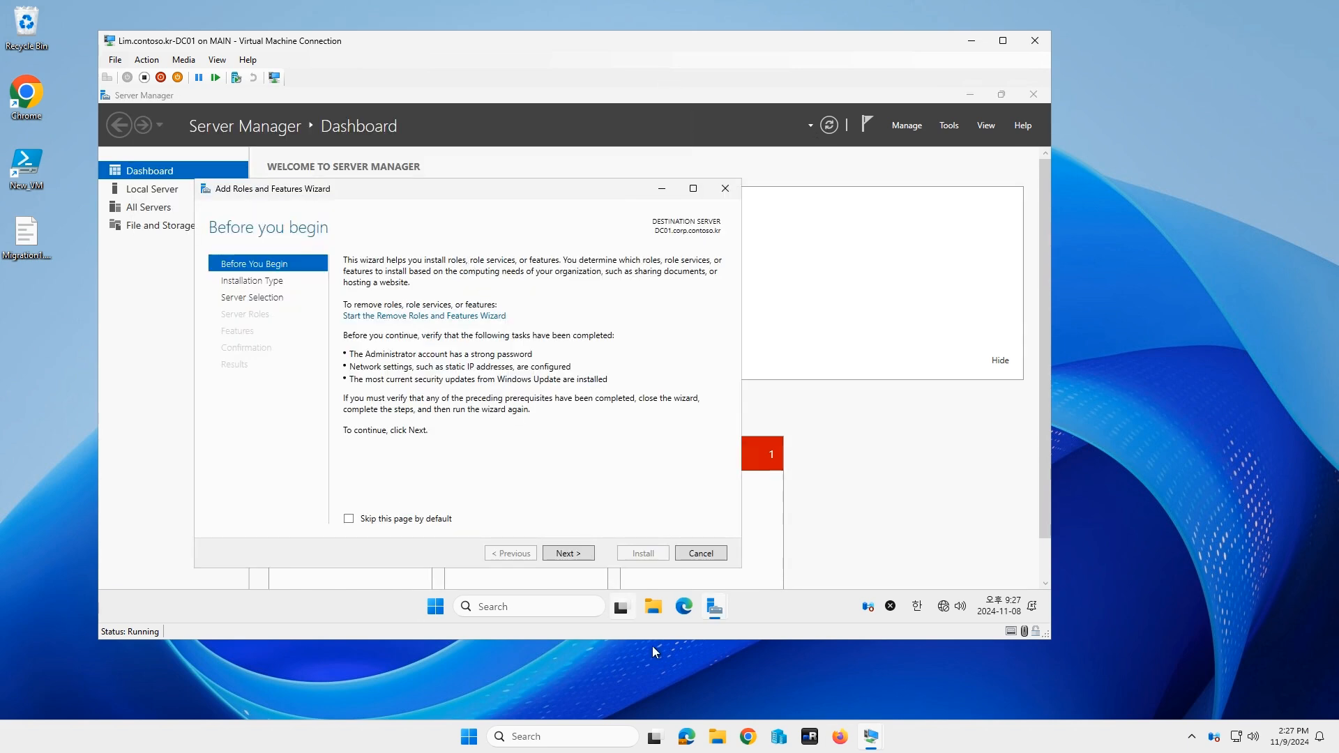
pyautogui.click(569, 553)
pyautogui.click(570, 554)
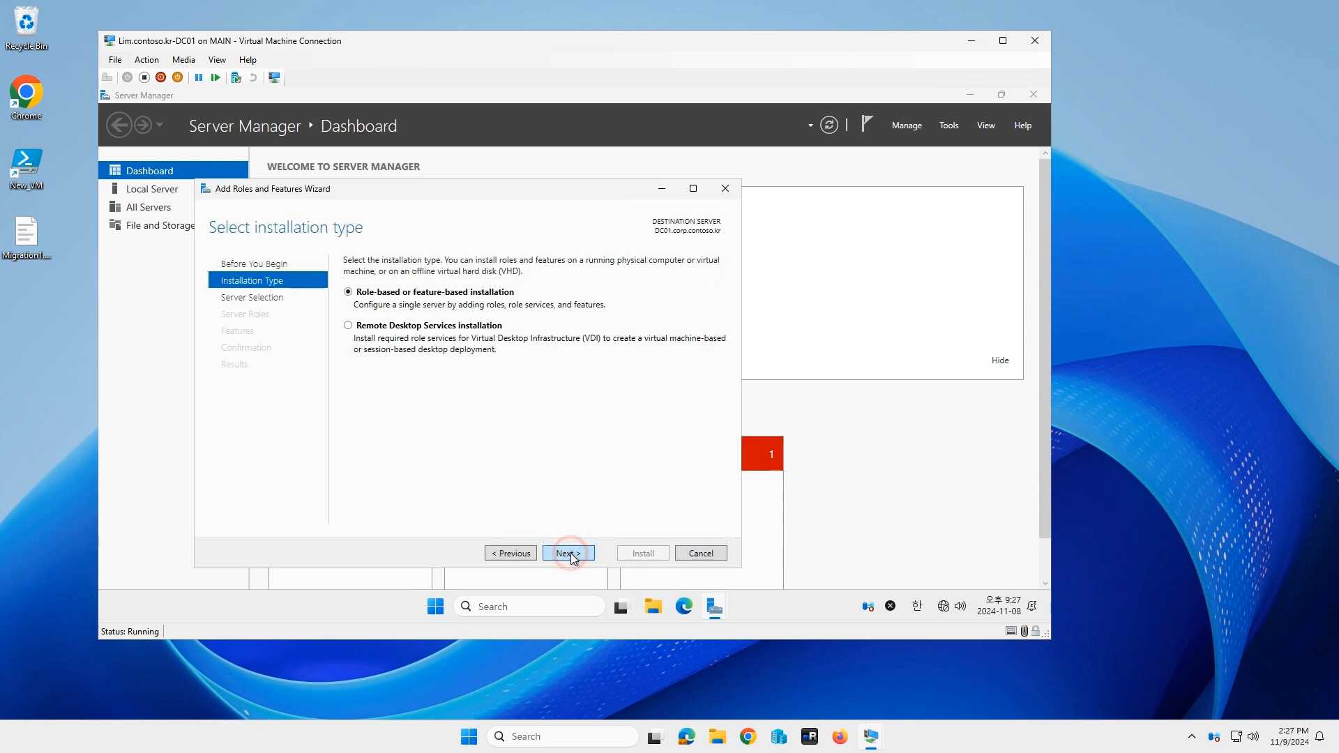
pyautogui.click(569, 554)
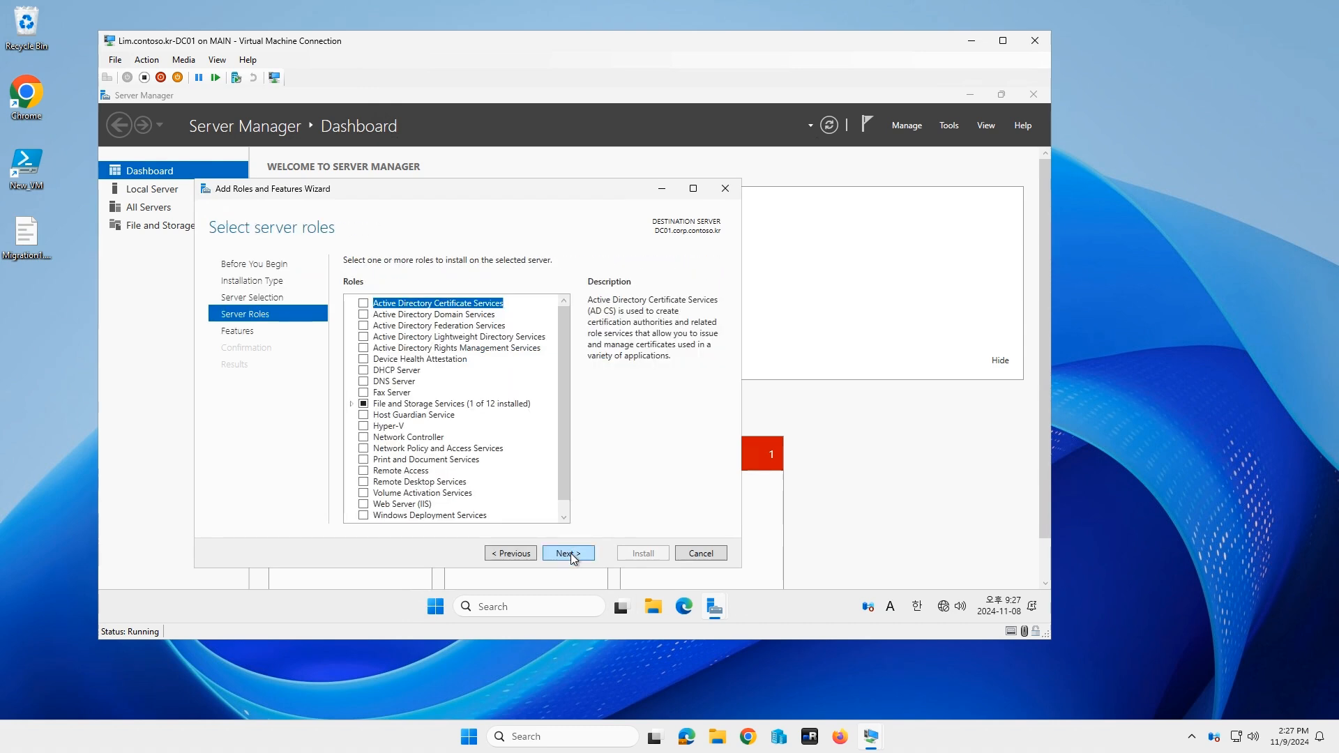
pyautogui.click(364, 315)
pyautogui.click(528, 501)
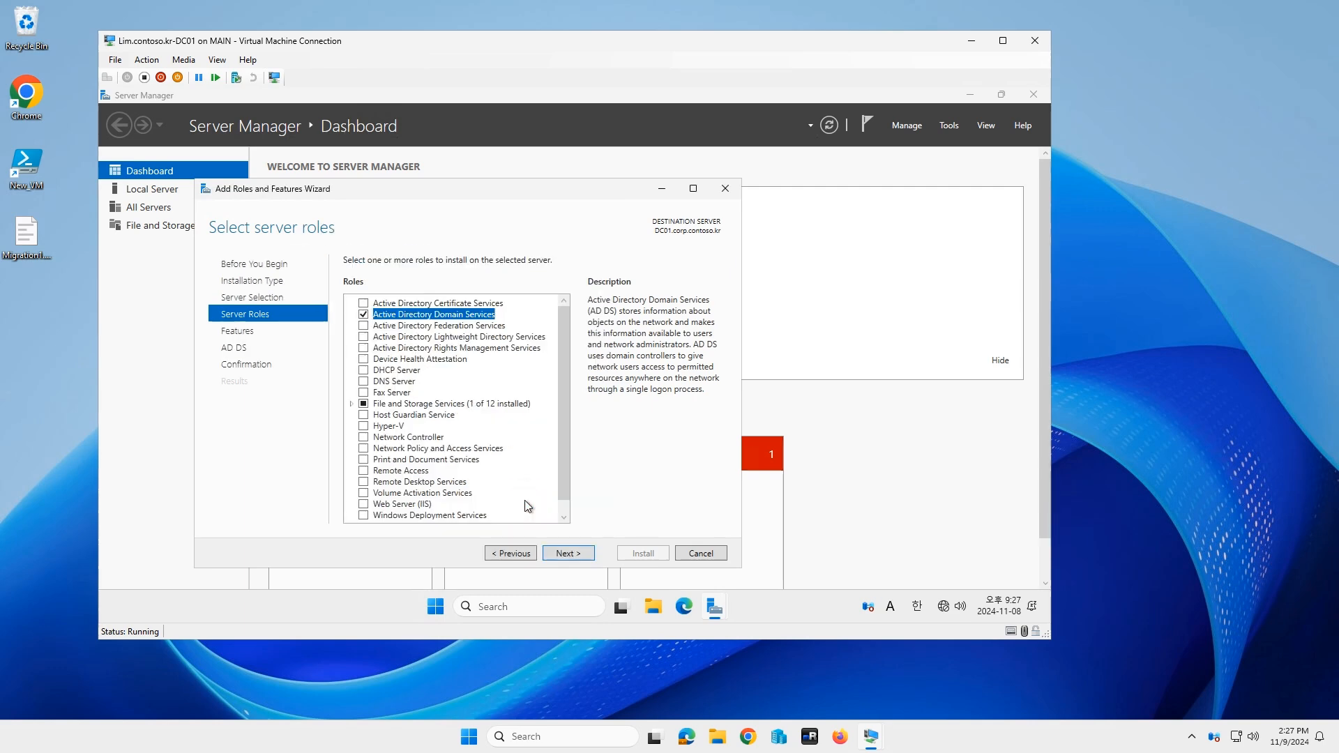
pyautogui.click(565, 555)
pyautogui.click(566, 555)
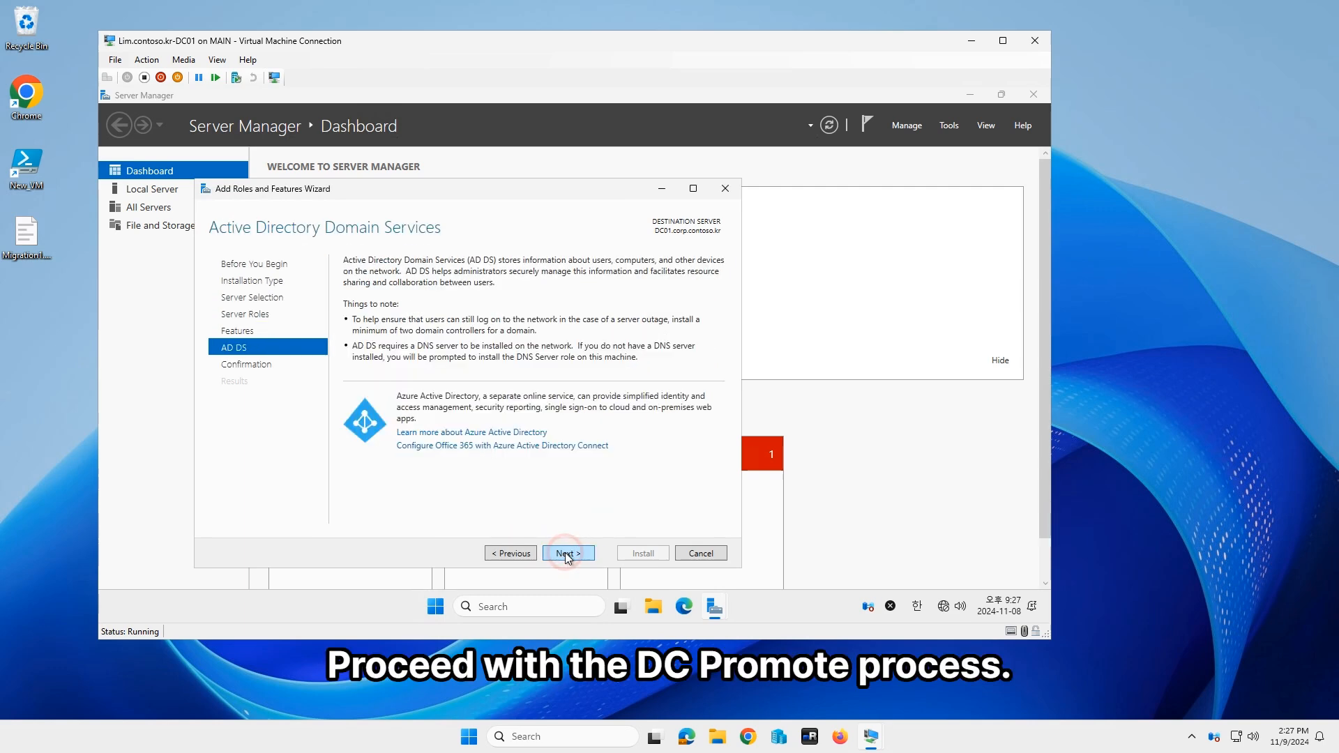
pyautogui.click(566, 555)
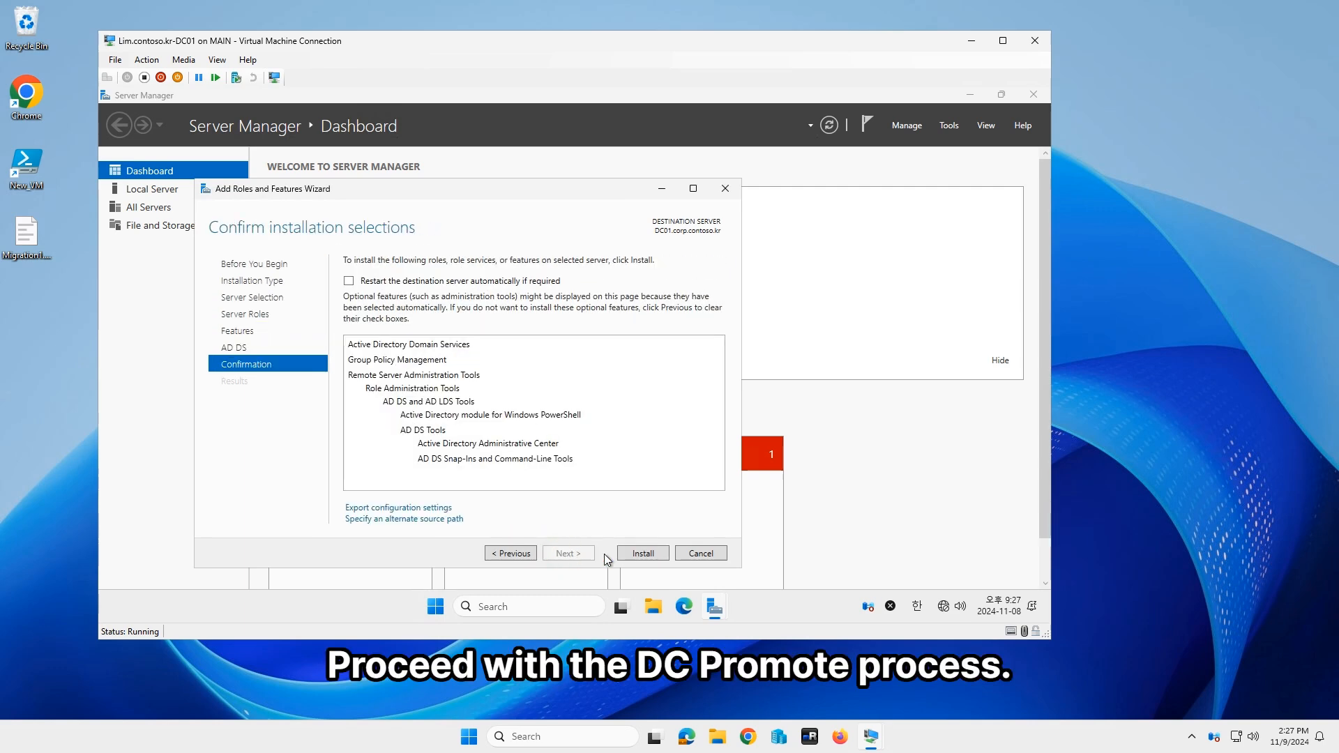
pyautogui.click(648, 558)
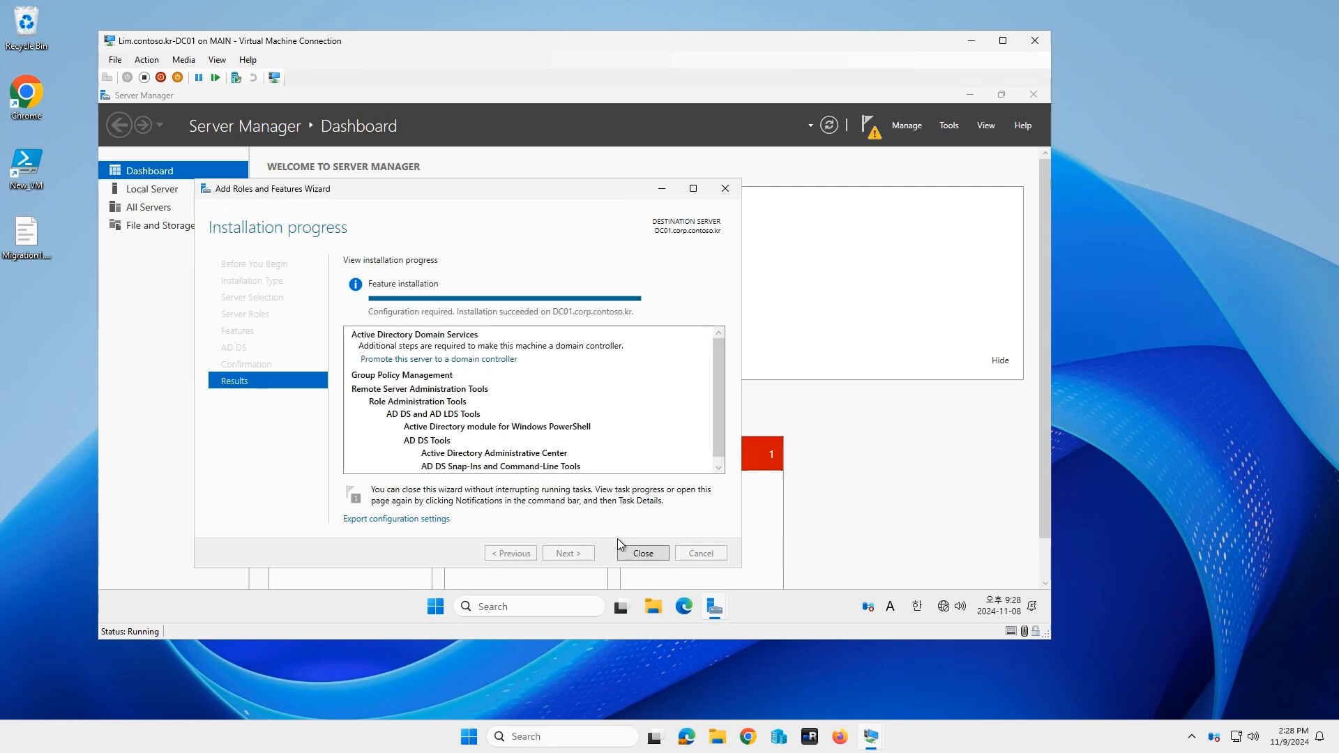
pyautogui.click(405, 366)
# Step: Keep adding DC01 to the existing domain and set and confirm the DSRM password
pyautogui.click(479, 481)
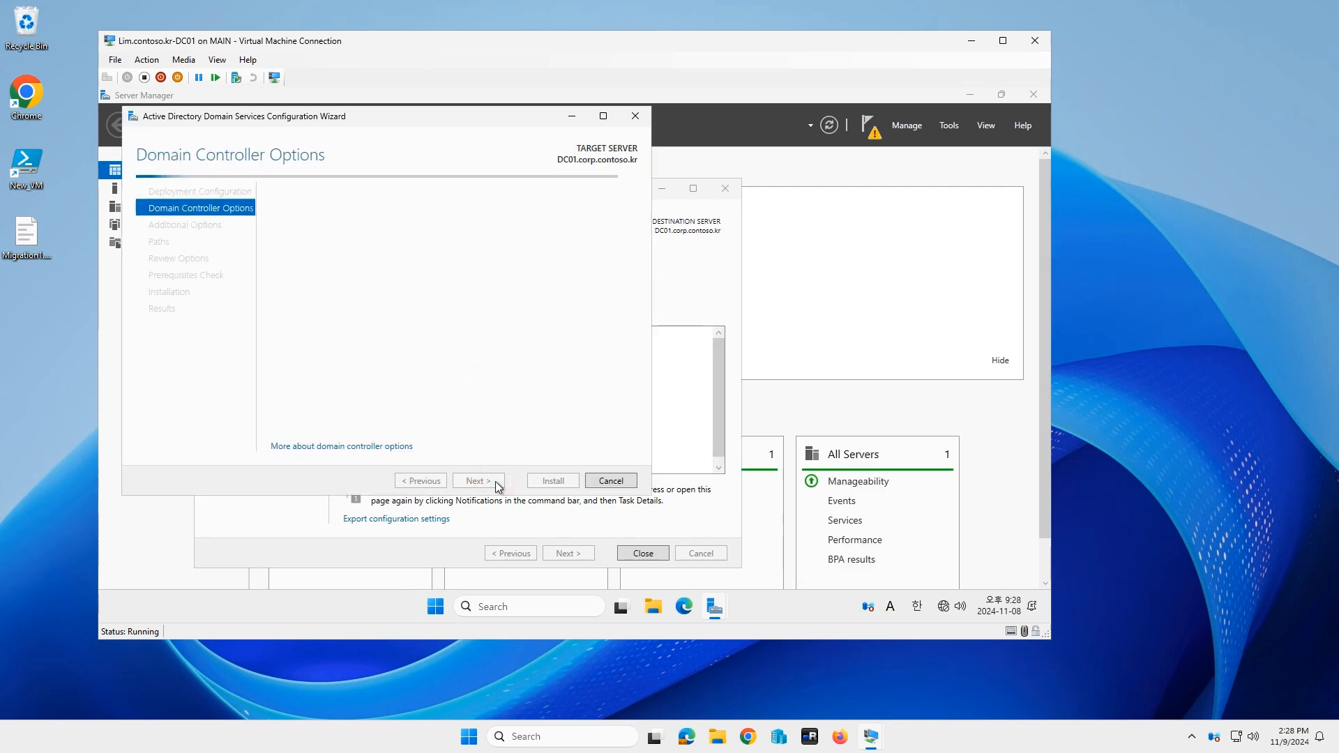
pyautogui.click(473, 304)
pyautogui.write('••••••••••')
pyautogui.press('Tab')
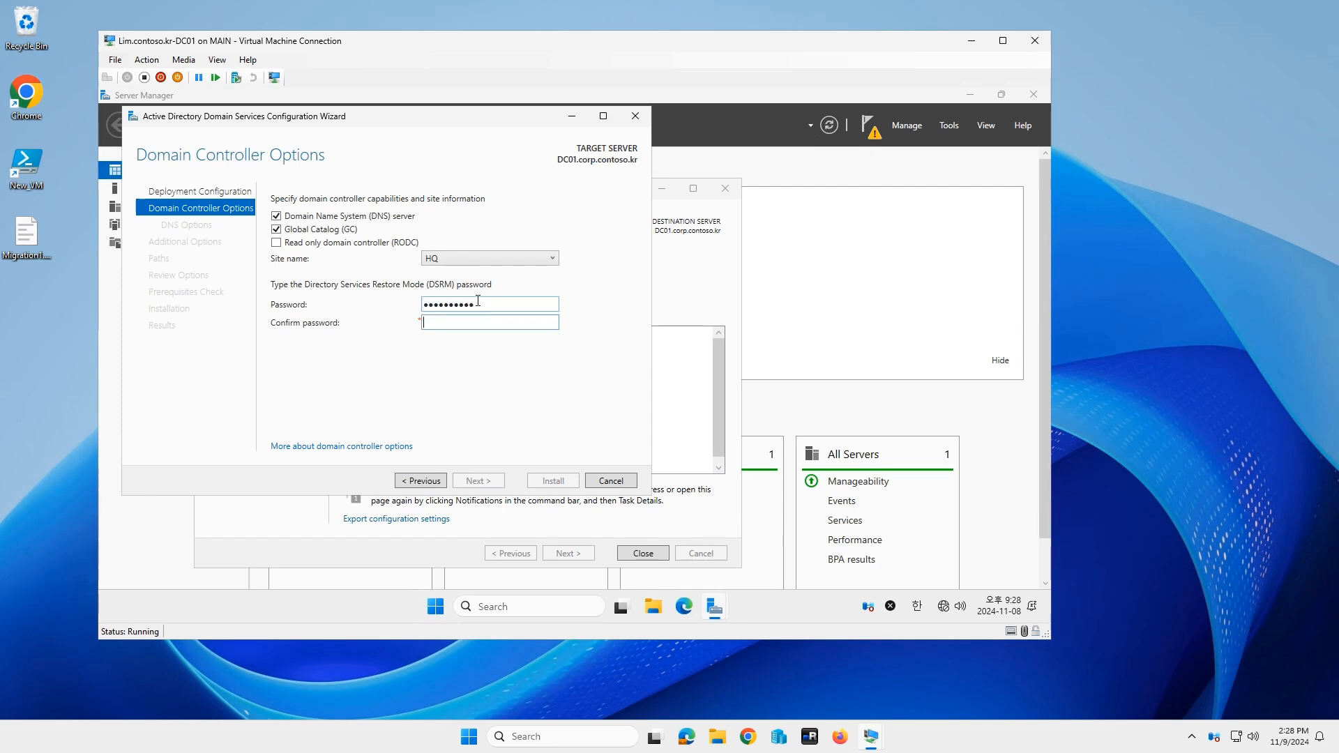
pyautogui.write('••••••••••')
pyautogui.press('Return')
# Step: Accept the DNS and Global Catalog options, pass the prerequisites check, install, and acknowledge the restart notice
pyautogui.click(486, 486)
pyautogui.click(487, 486)
pyautogui.click(487, 486)
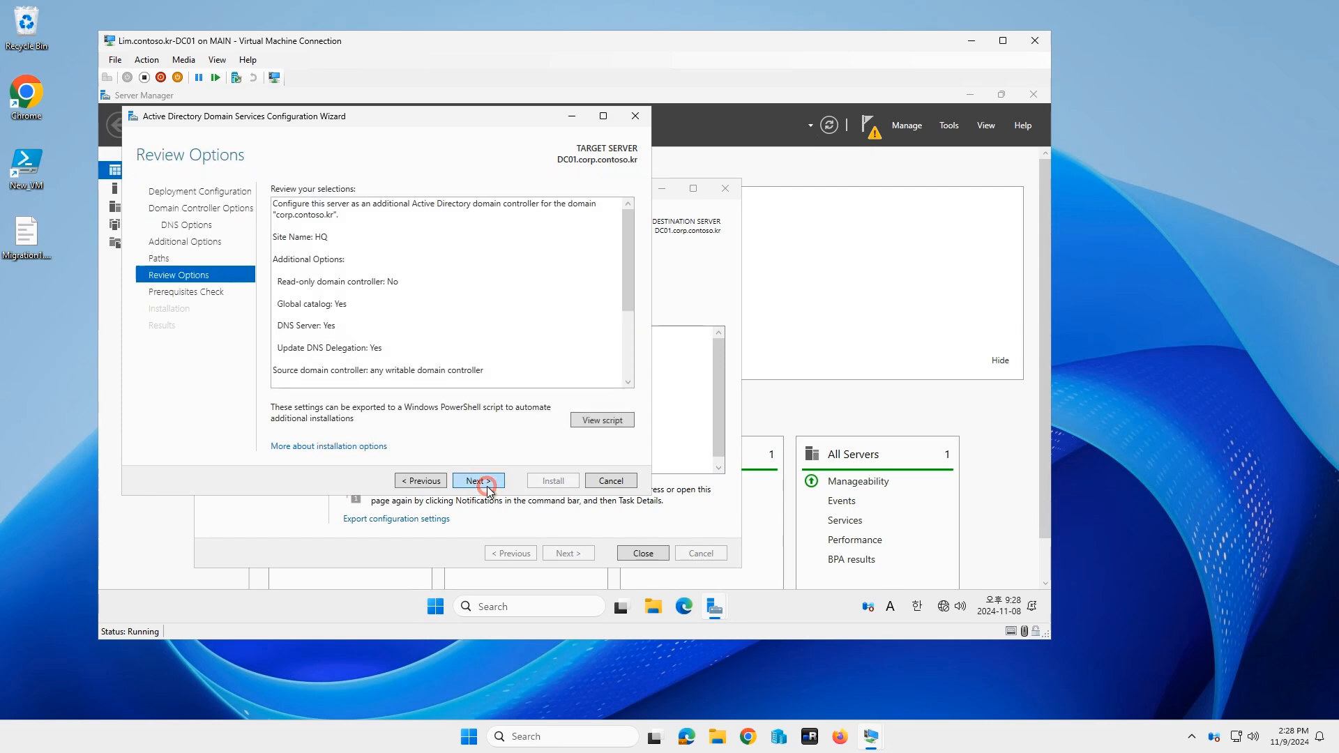
pyautogui.click(486, 487)
pyautogui.click(551, 482)
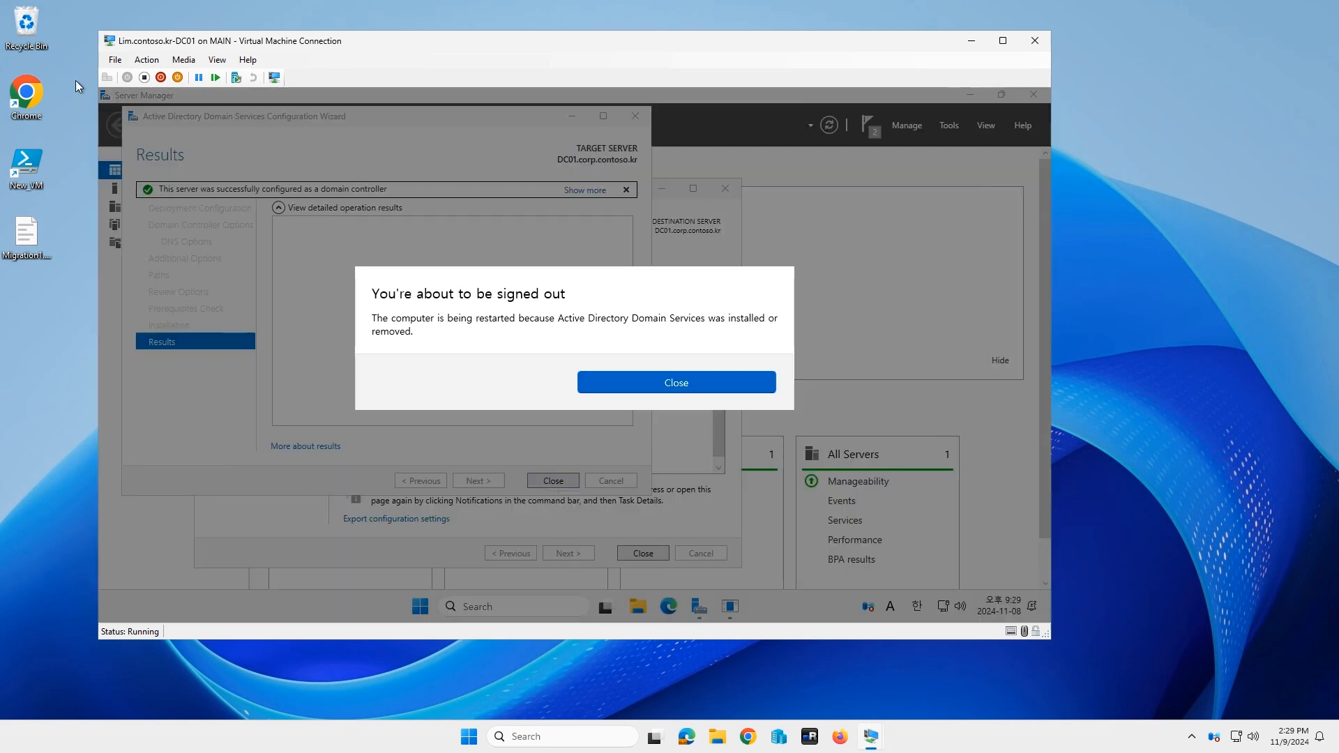
pyautogui.click(637, 384)
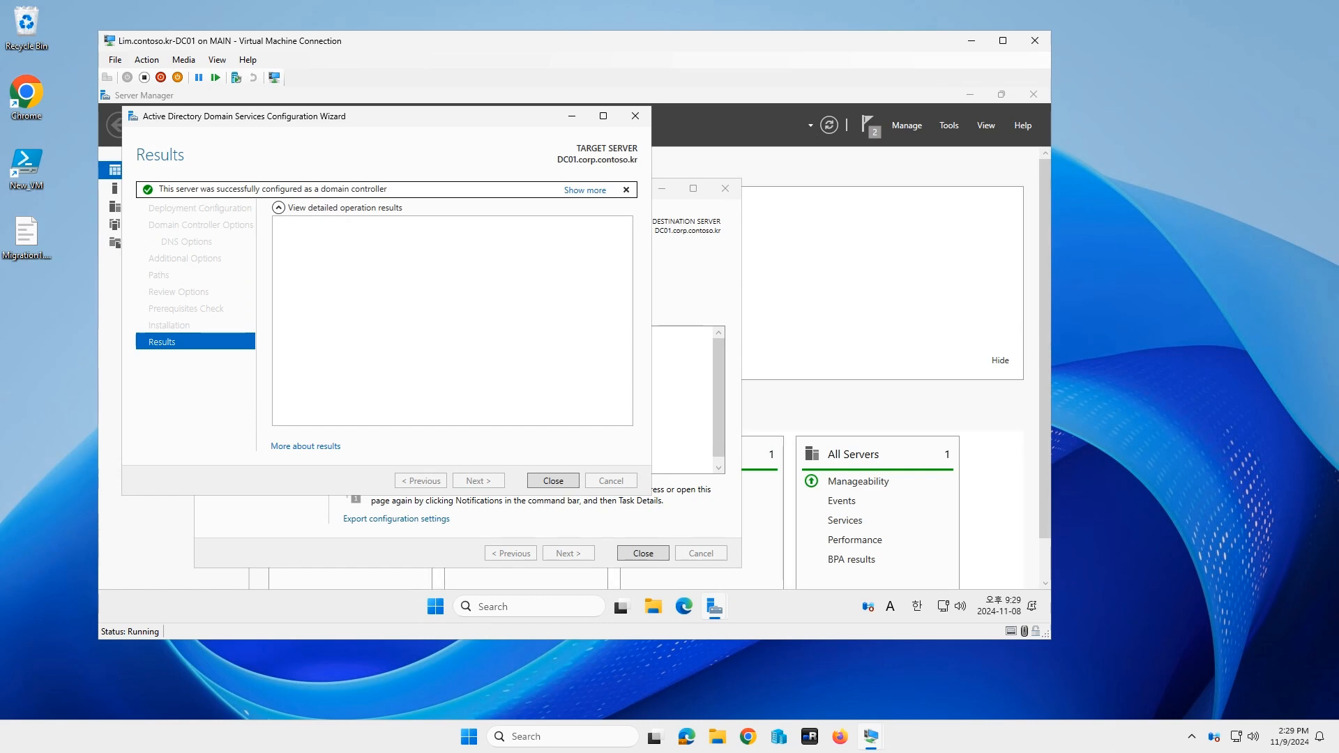
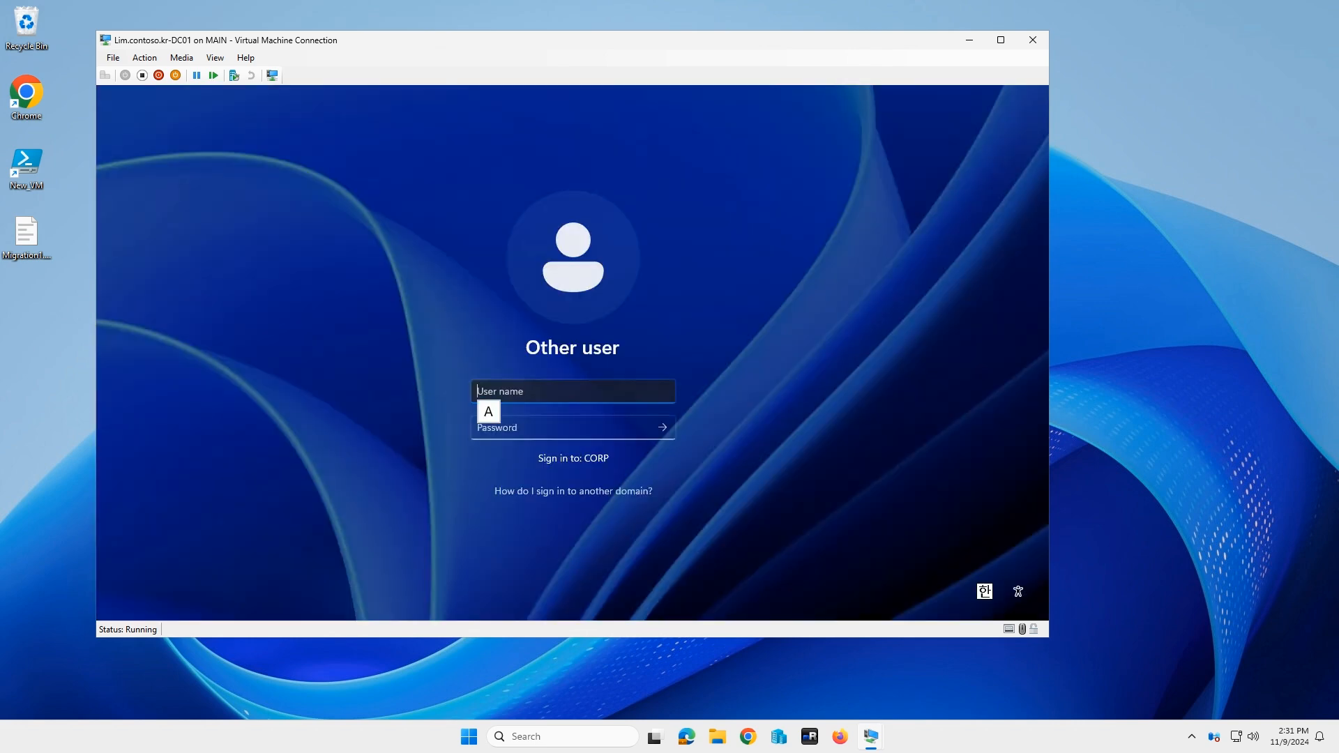
# Step: Enter the administrator user name and password to sign in to the DC01 guest
pyautogui.click(610, 391)
pyautogui.write('lim')
pyautogui.press('Return')
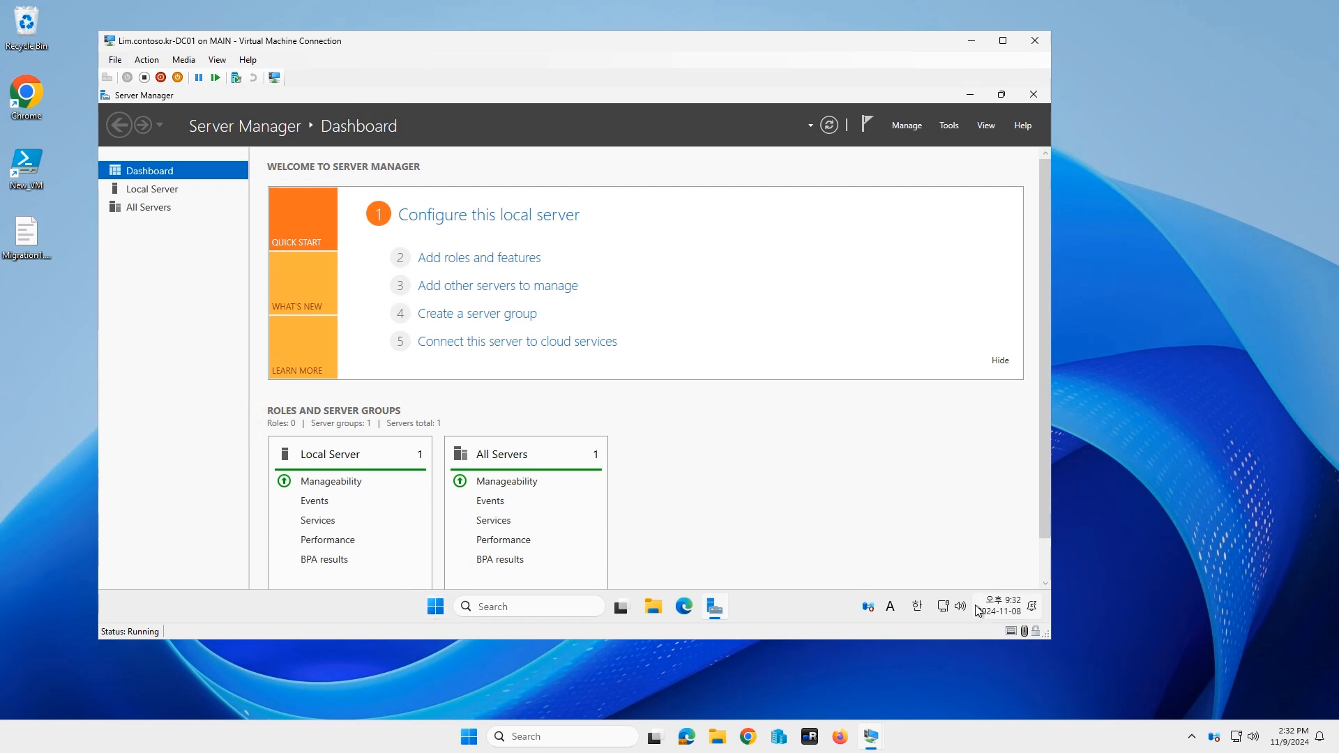
# Step: Open the Ethernet adapter's IP and DNS settings editor from the tray network options
pyautogui.rightClick(943, 607)
pyautogui.click(935, 573)
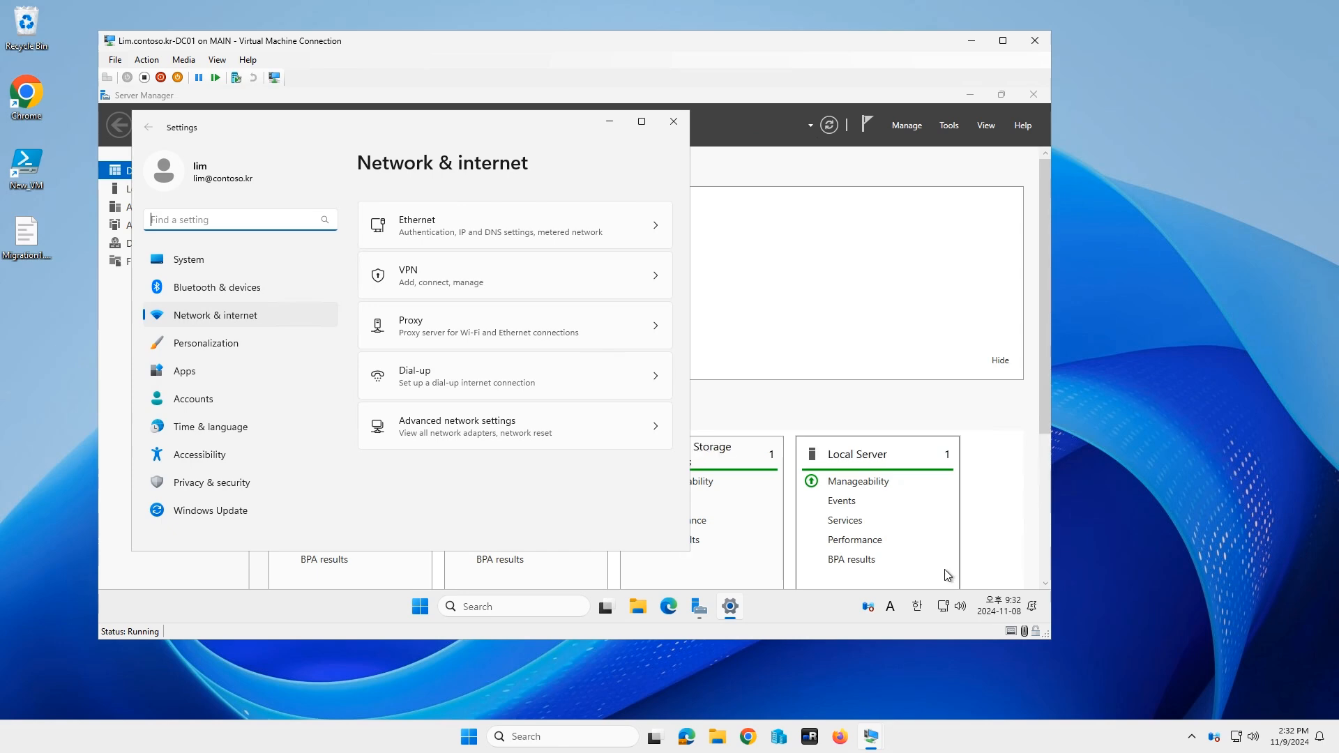
pyautogui.click(442, 231)
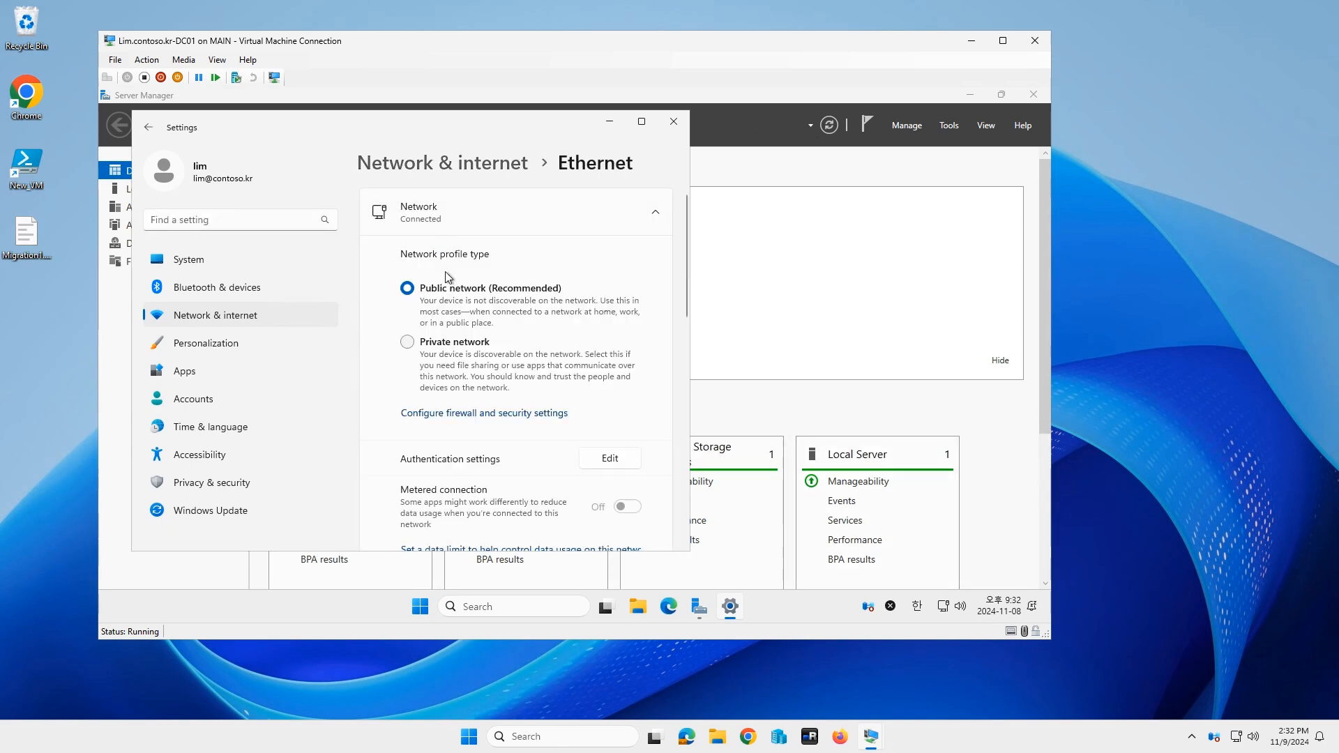
pyautogui.scroll(-3, 587, 442)
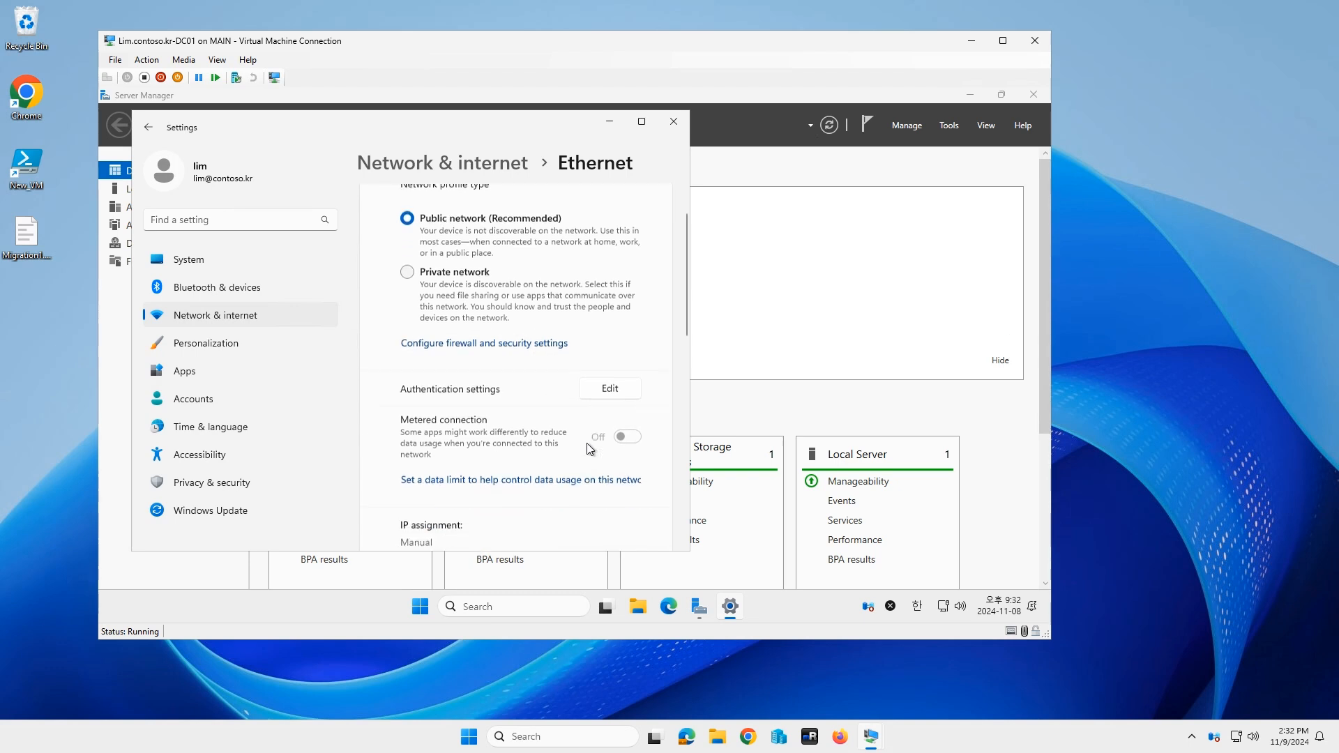
pyautogui.scroll(-3, 587, 443)
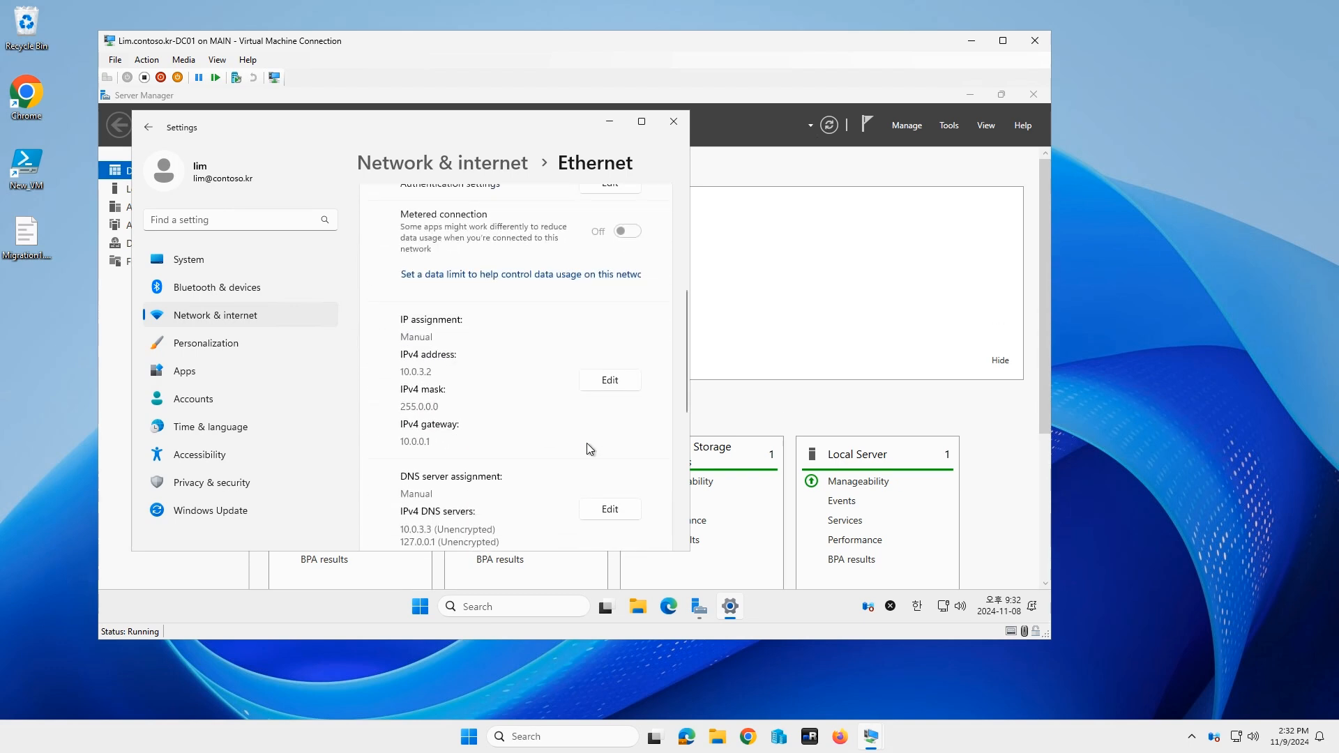
pyautogui.click(611, 381)
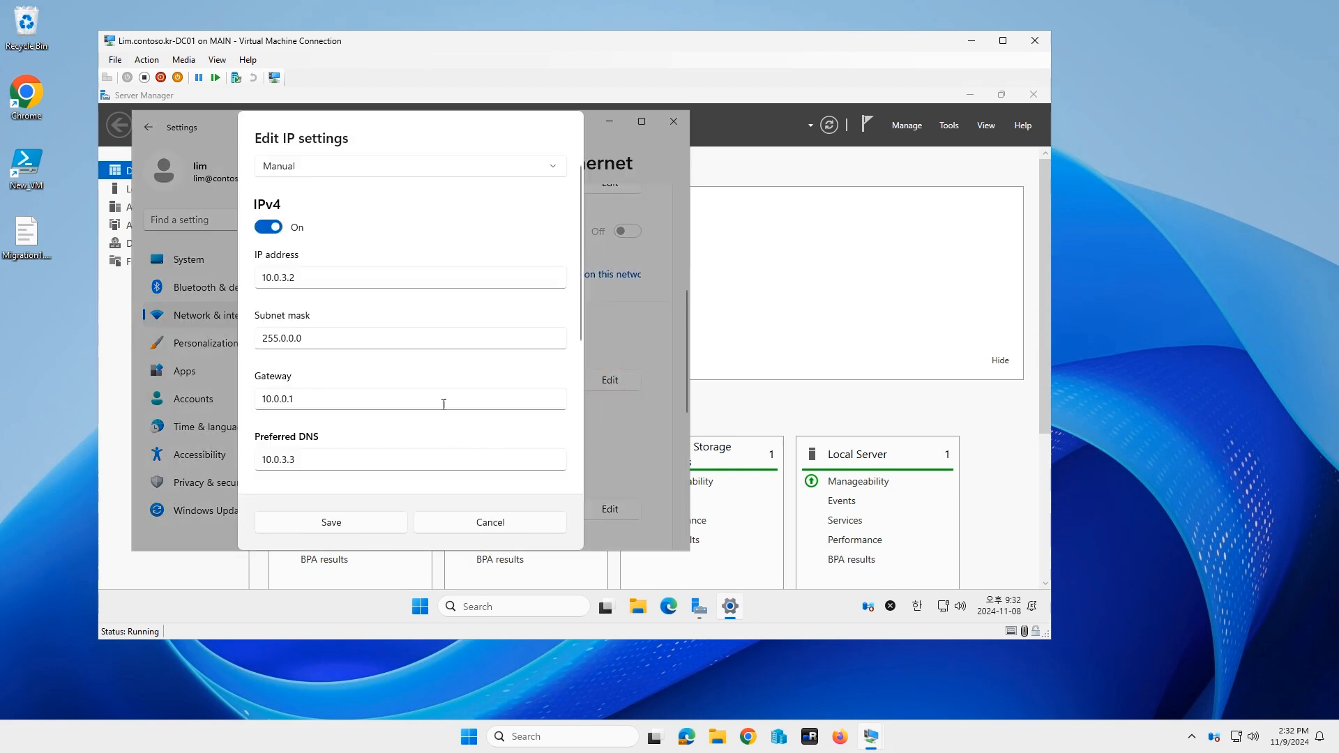
pyautogui.scroll(-2, 443, 400)
# Step: Set preferred DNS to 10.0.3.2 and alternate to 10.0.3.3, save, and close Settings
pyautogui.click(357, 319)
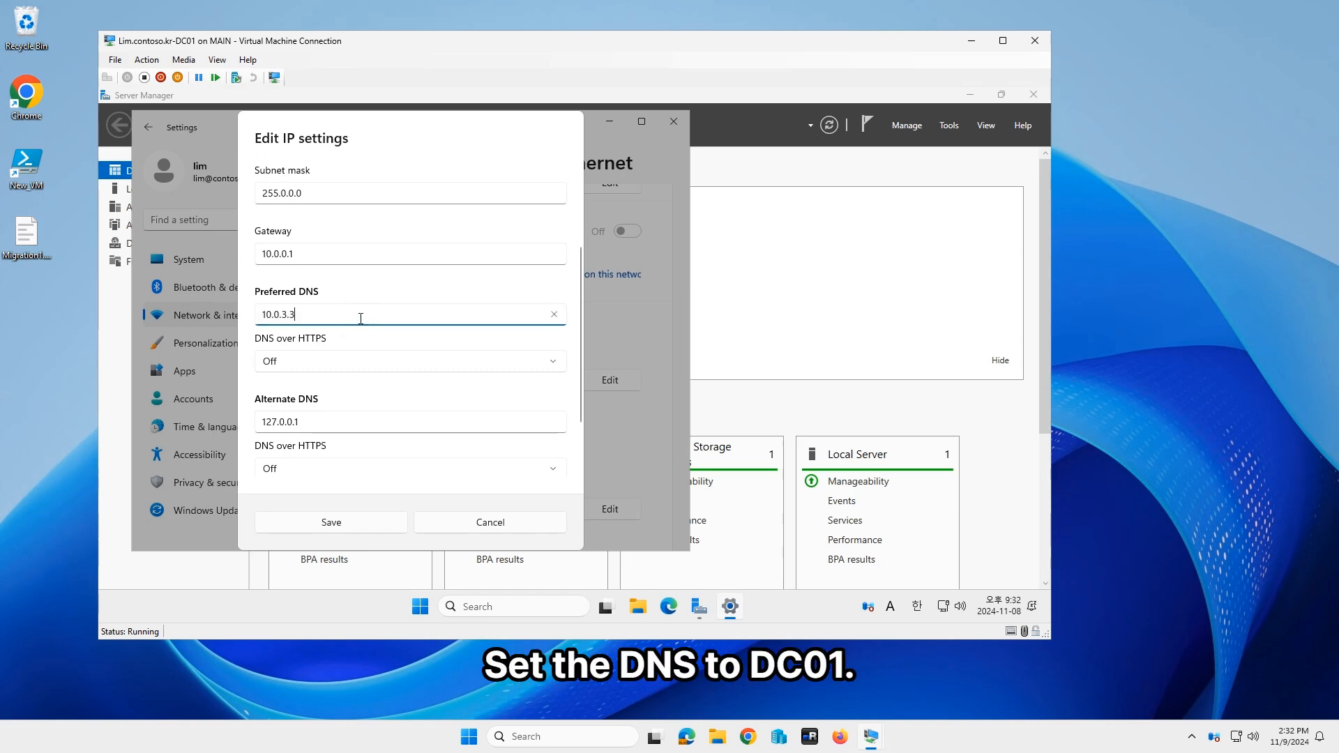
pyautogui.press('BackSpace')
pyautogui.write('2')
pyautogui.press('Tab')
pyautogui.press('Tab')
pyautogui.press('Tab')
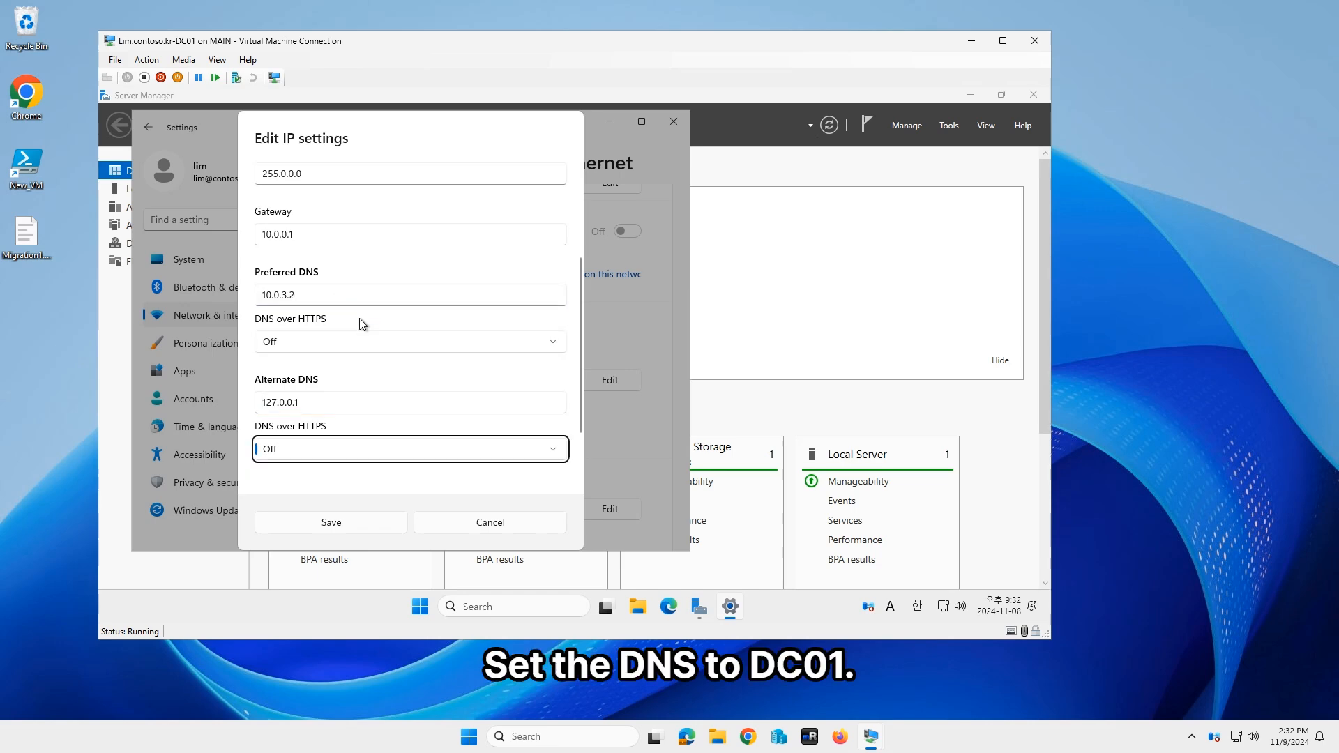
pyautogui.hotkey('shift', 'Tab')
pyautogui.hotkey('ctrl', 'a')
pyautogui.press('BackSpace')
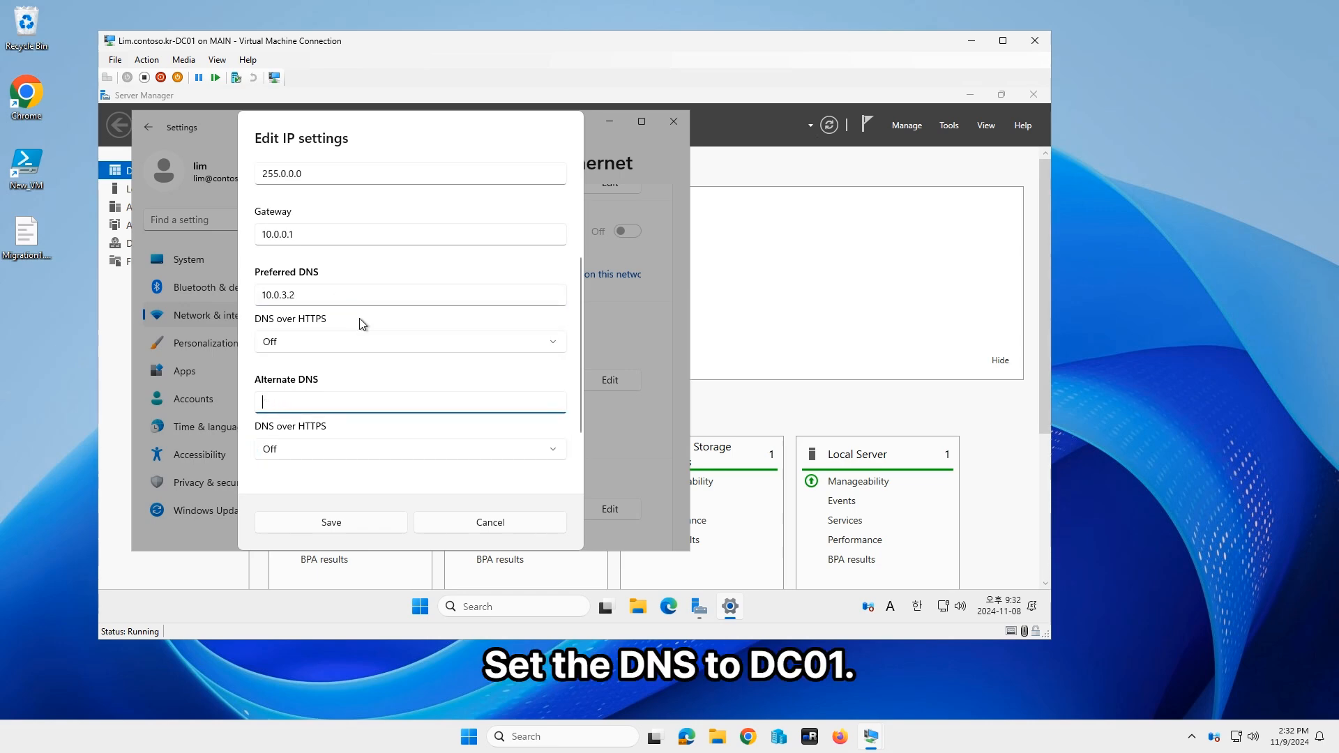
pyautogui.write('10.0.3.3')
pyautogui.click(341, 518)
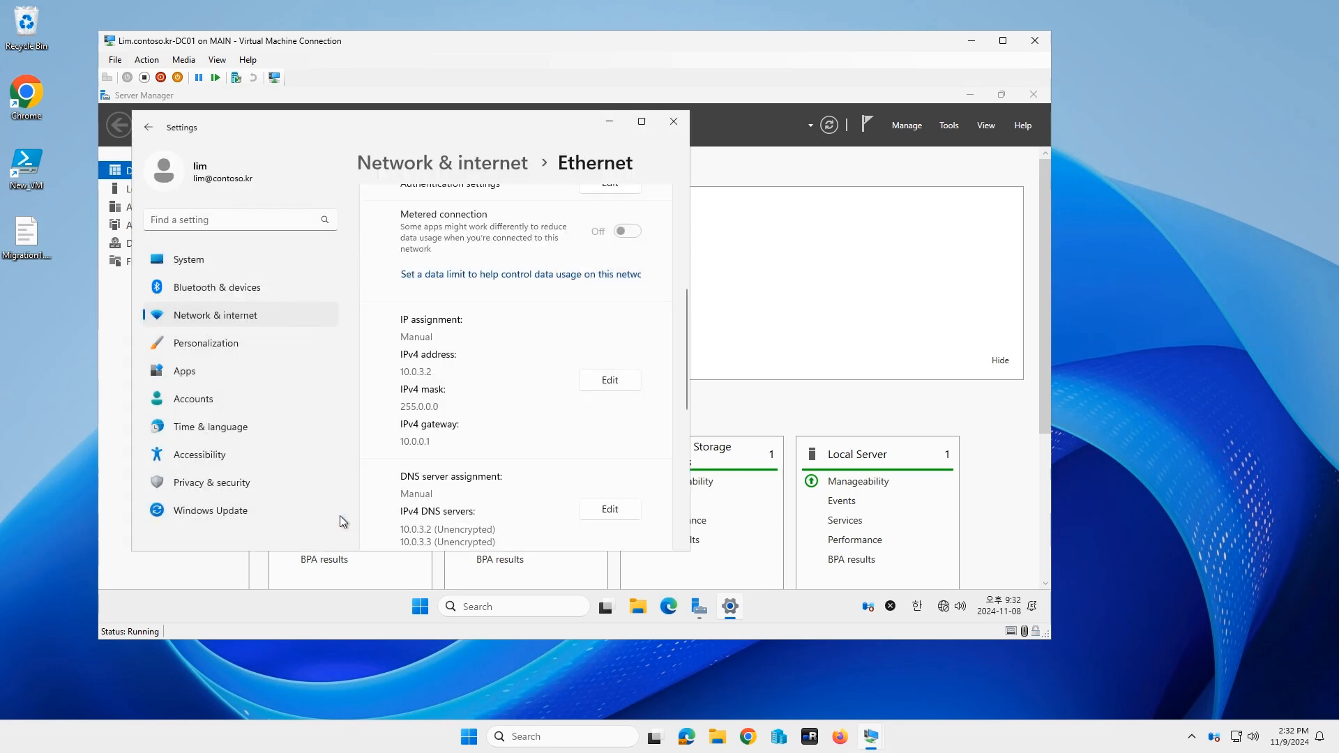
pyautogui.click(674, 122)
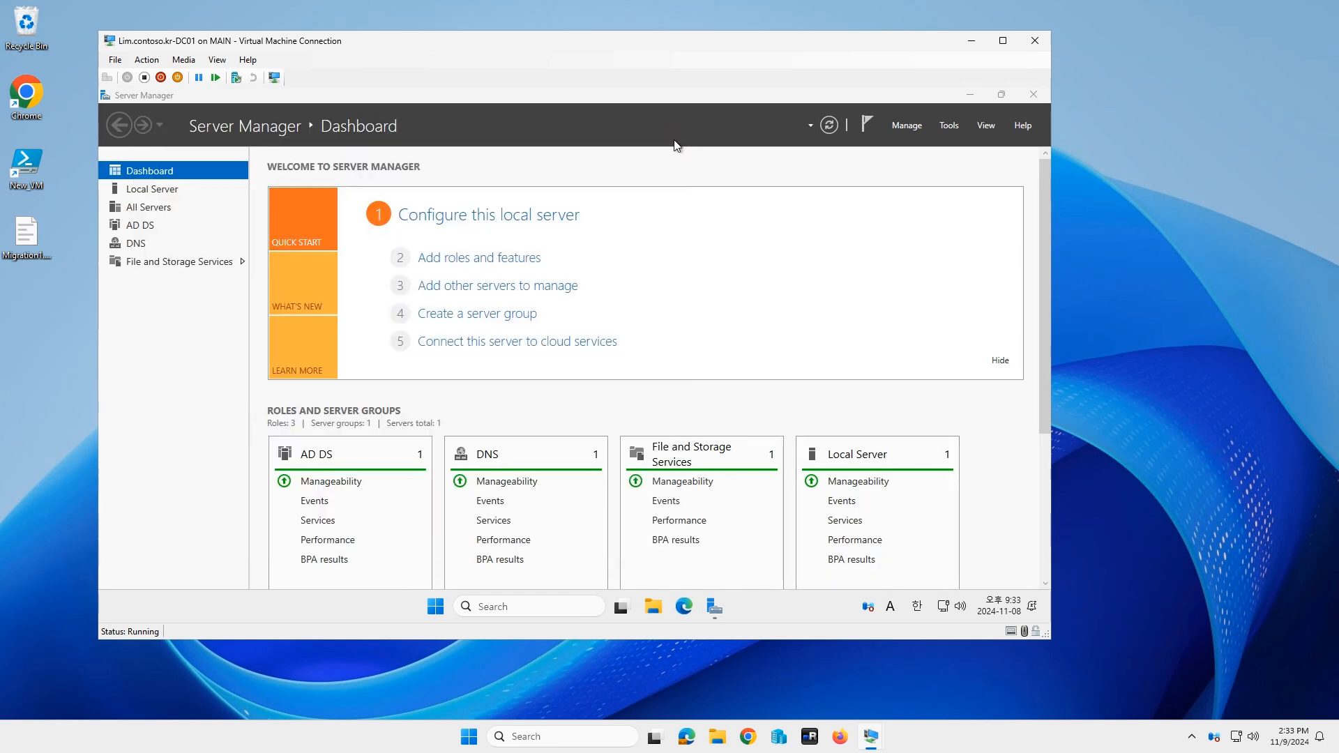
# Step: Launch Terminal (Admin), approve the elevation prompt, and dismiss the default-terminal notice
pyautogui.rightClick(438, 611)
pyautogui.click(472, 406)
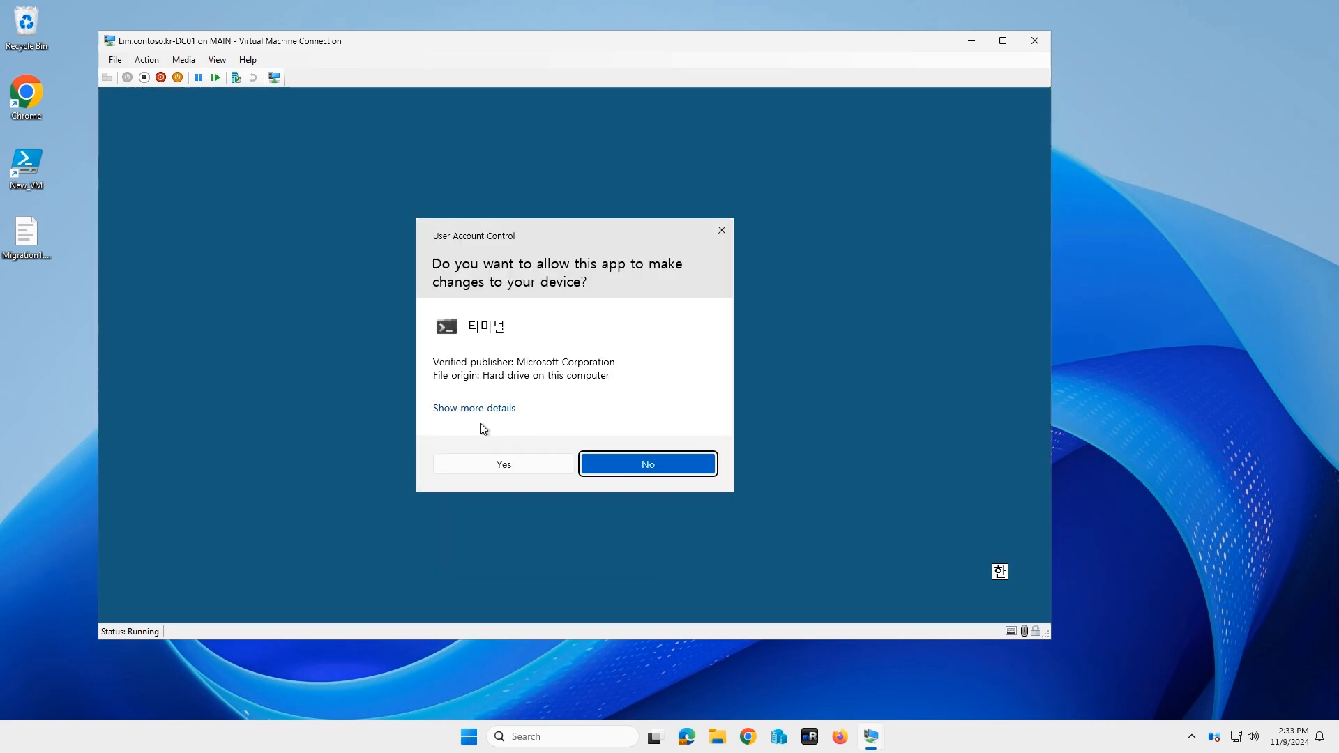
pyautogui.click(533, 465)
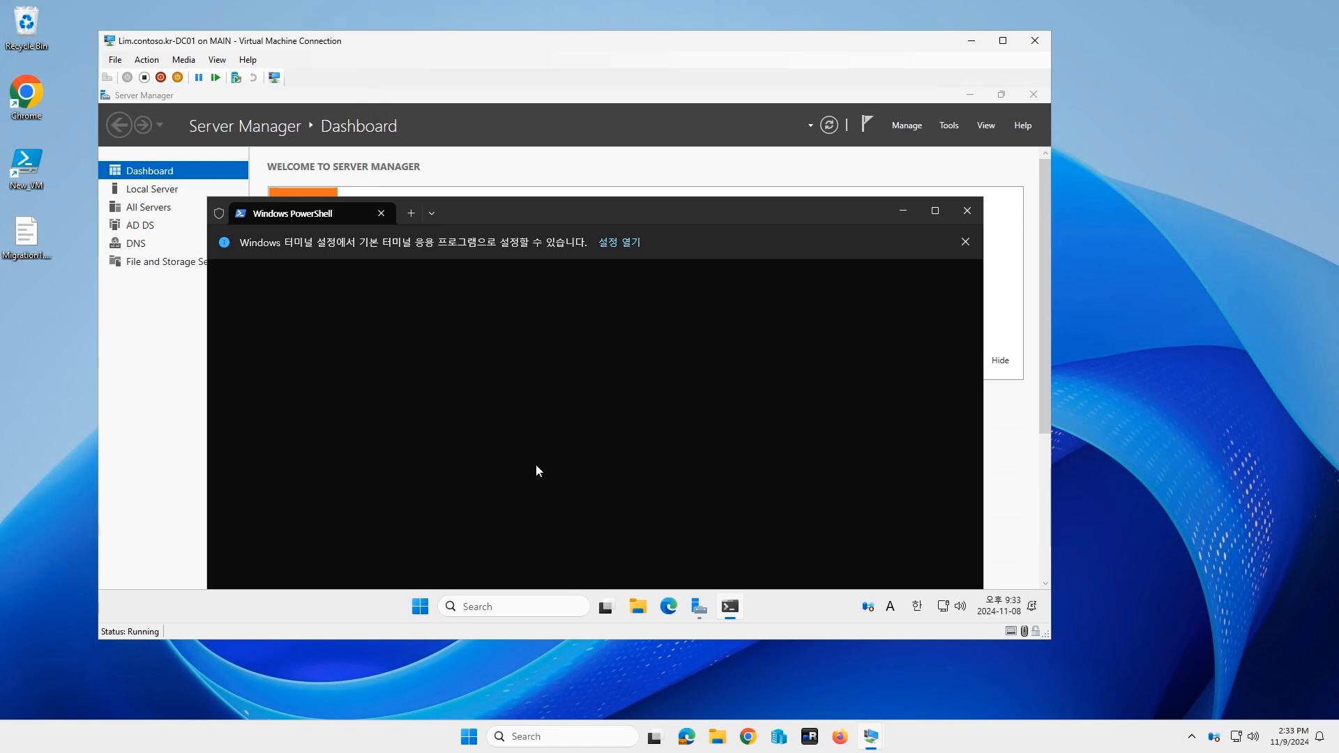
pyautogui.click(966, 243)
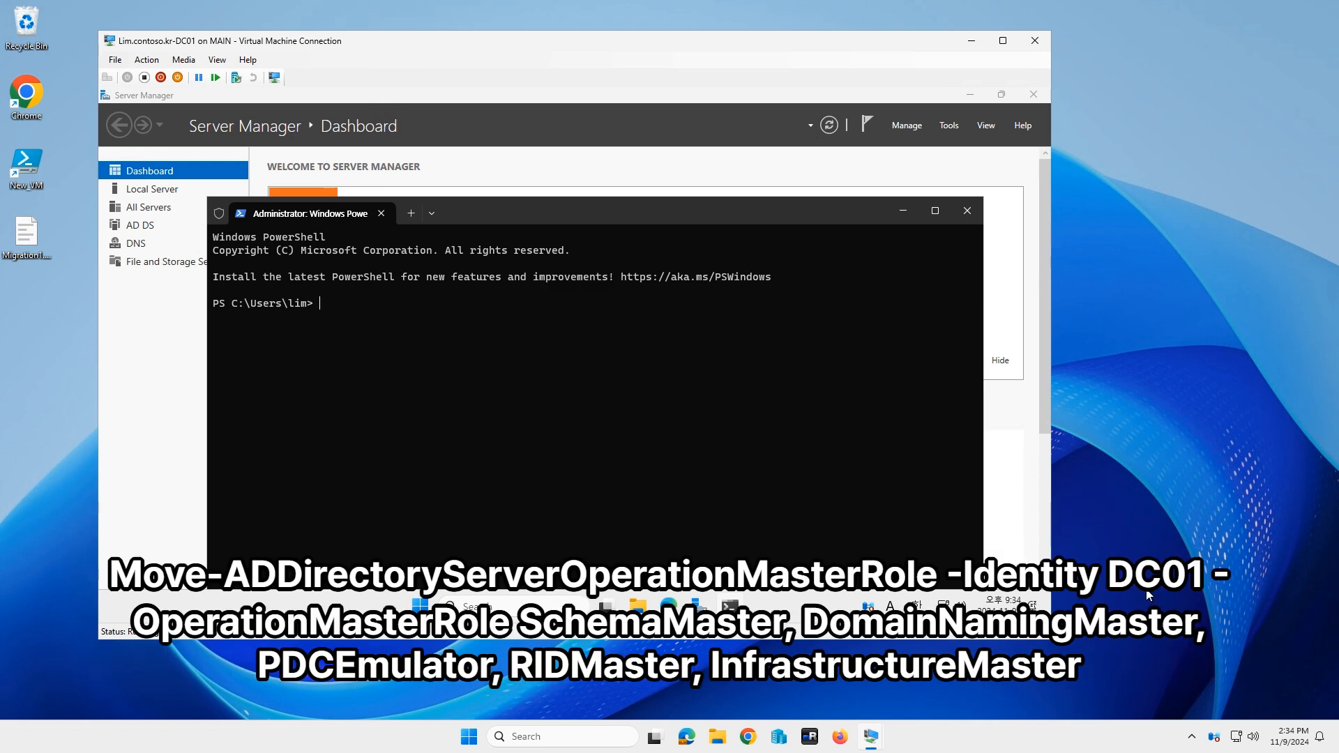
# Step: Run Move-ADDirectoryServerOperationMasterRole for DC01 with all five roles, answering A to confirm
pyautogui.write('Move-ADDirectoryServerOperationMasterRole -Identity DC01 -OperationMasterRole SchemaMaster, DomainNamingMaster, PDCEmulator, RIDMaster, InfrastructureMaster')
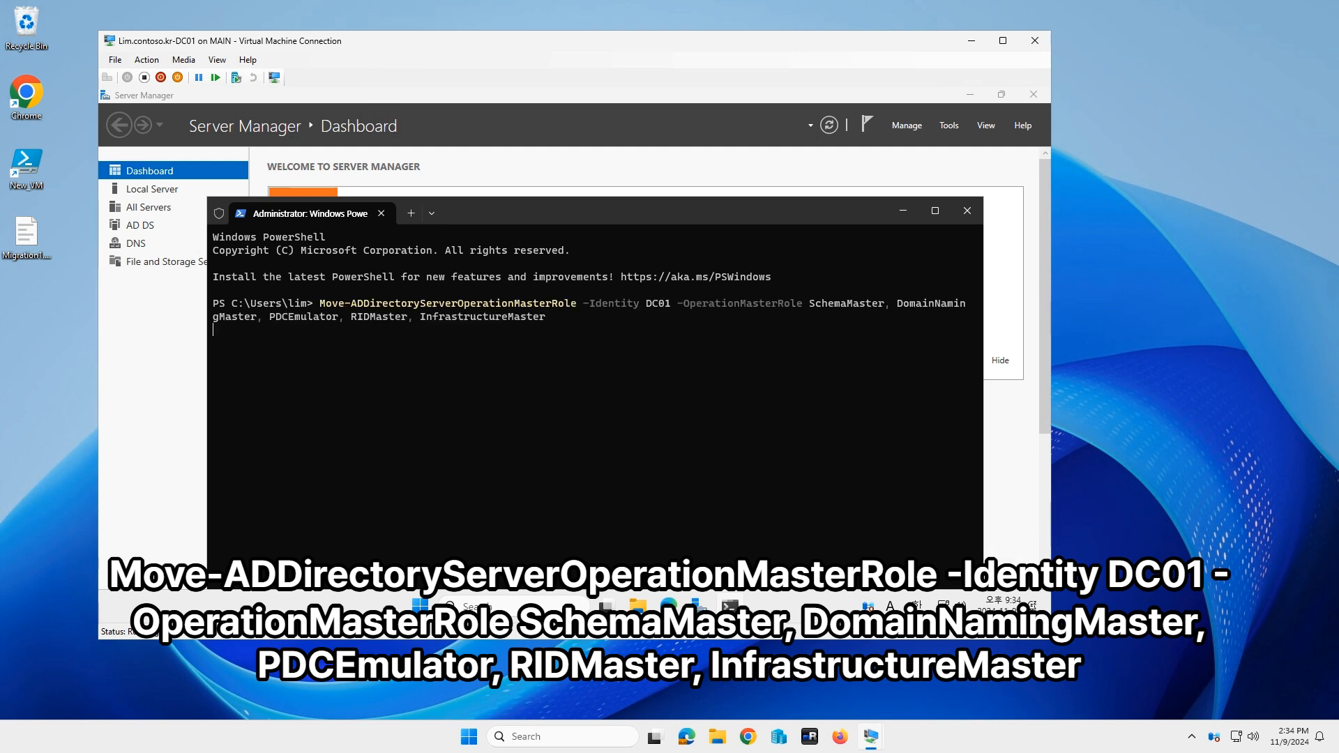
pyautogui.press('Return')
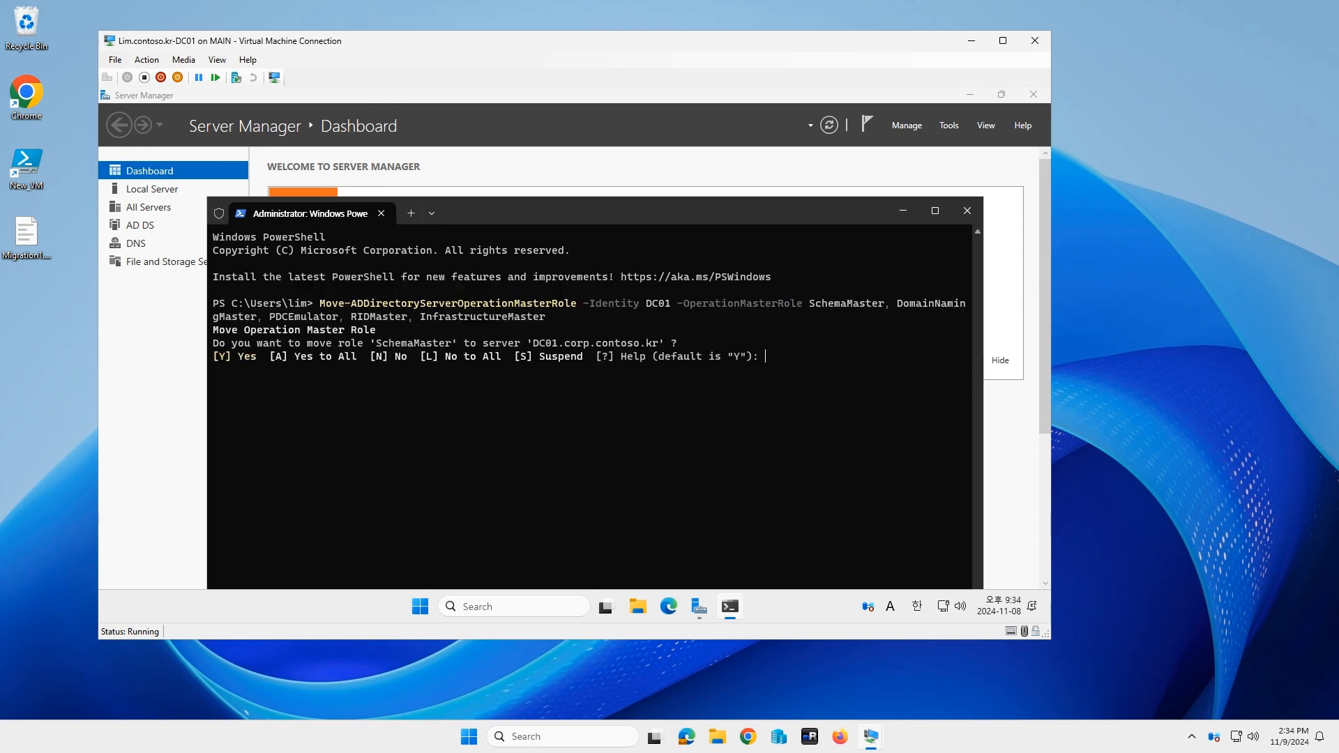
pyautogui.write('a')
pyautogui.press('Return')
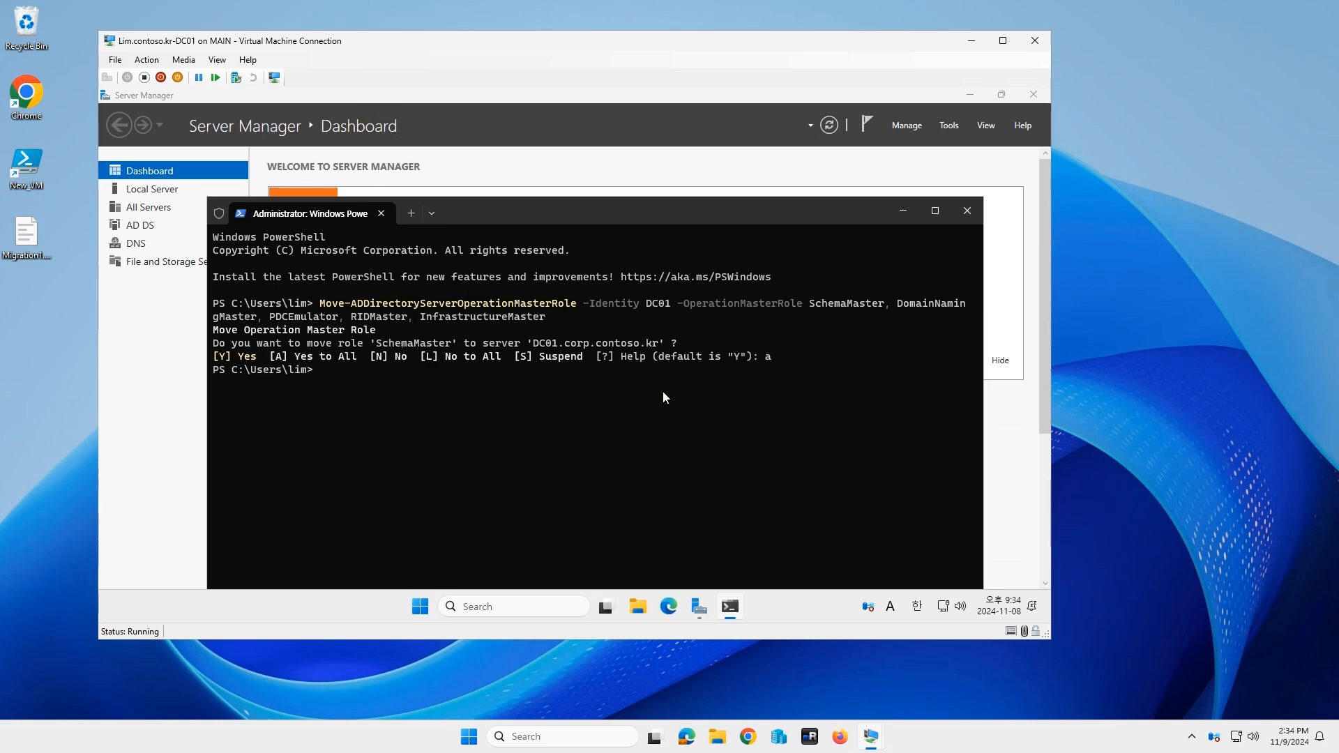
# Step: Confirm DC01 holds every role with netdom query fsmo, then close the terminal
pyautogui.write('netdom query fsmo')
pyautogui.press('Return')
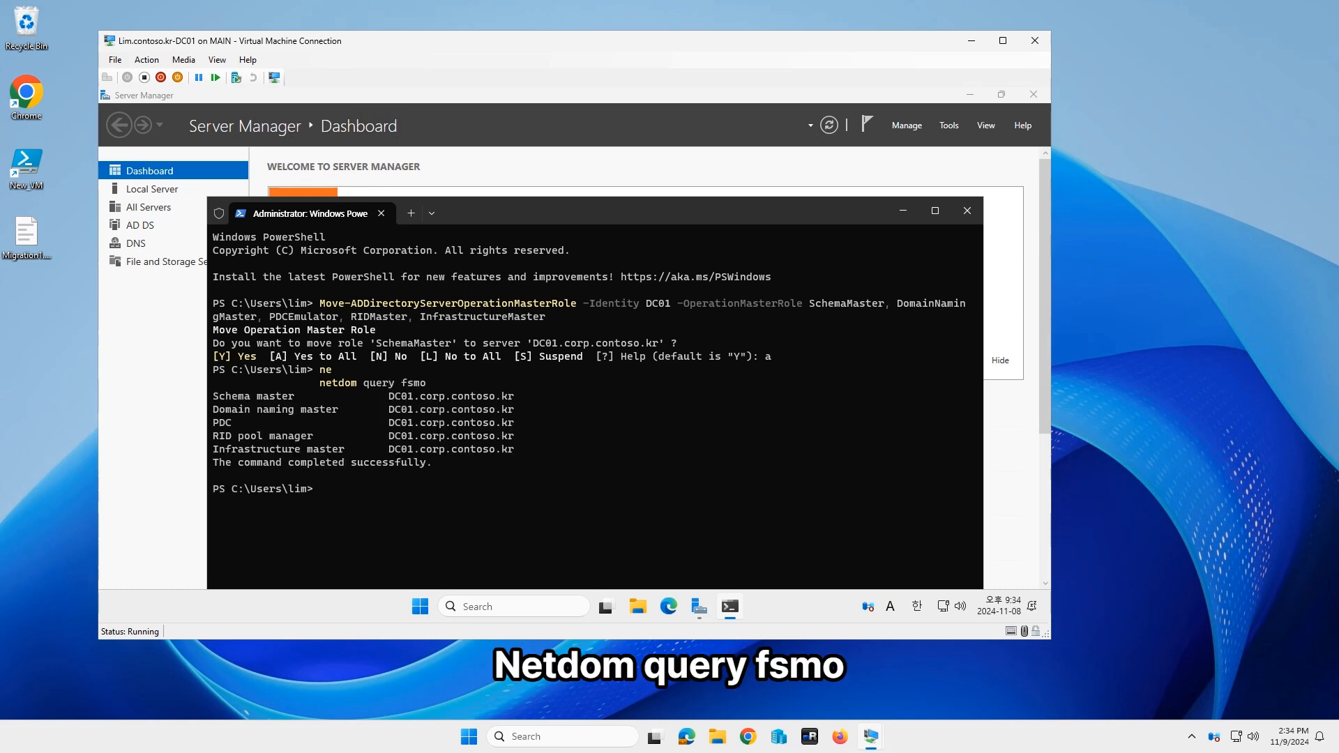
pyautogui.click(970, 210)
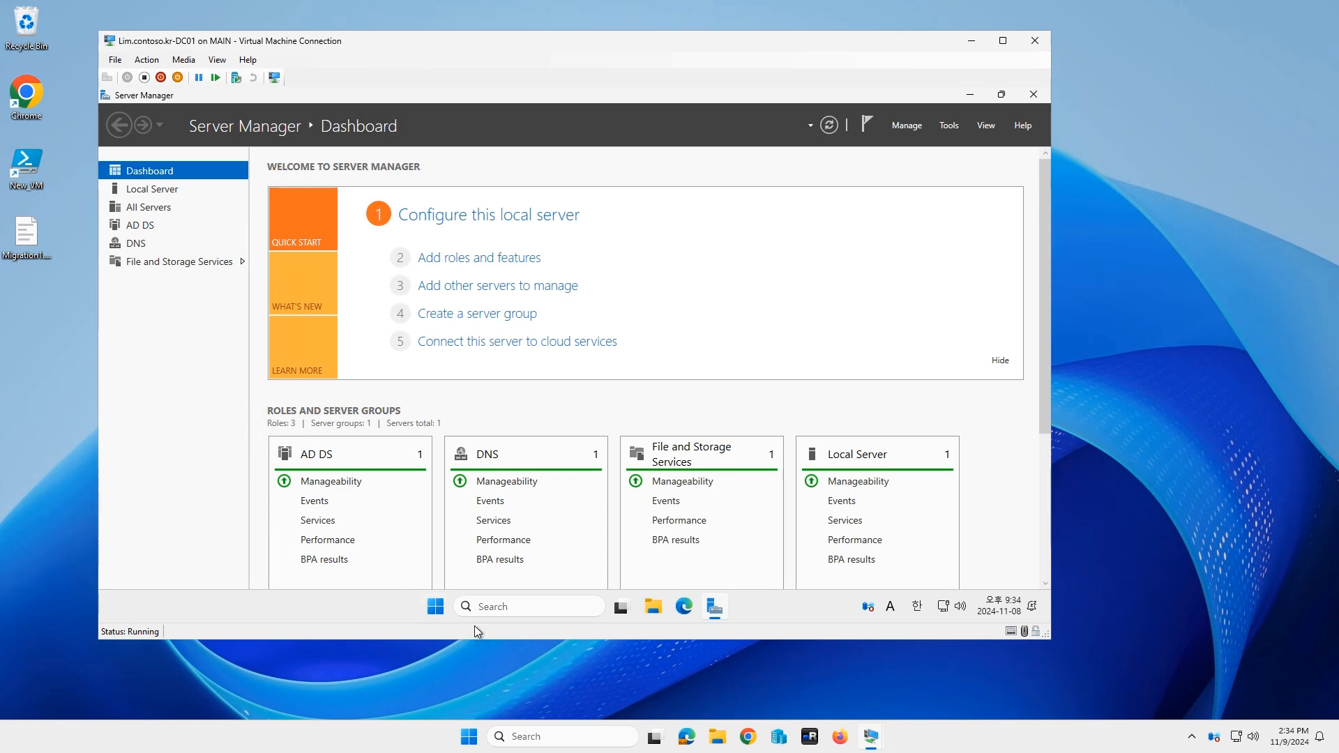
# Step: Search the Start menu for 'domain' and open Active Directory Domains and Trusts
pyautogui.click(435, 609)
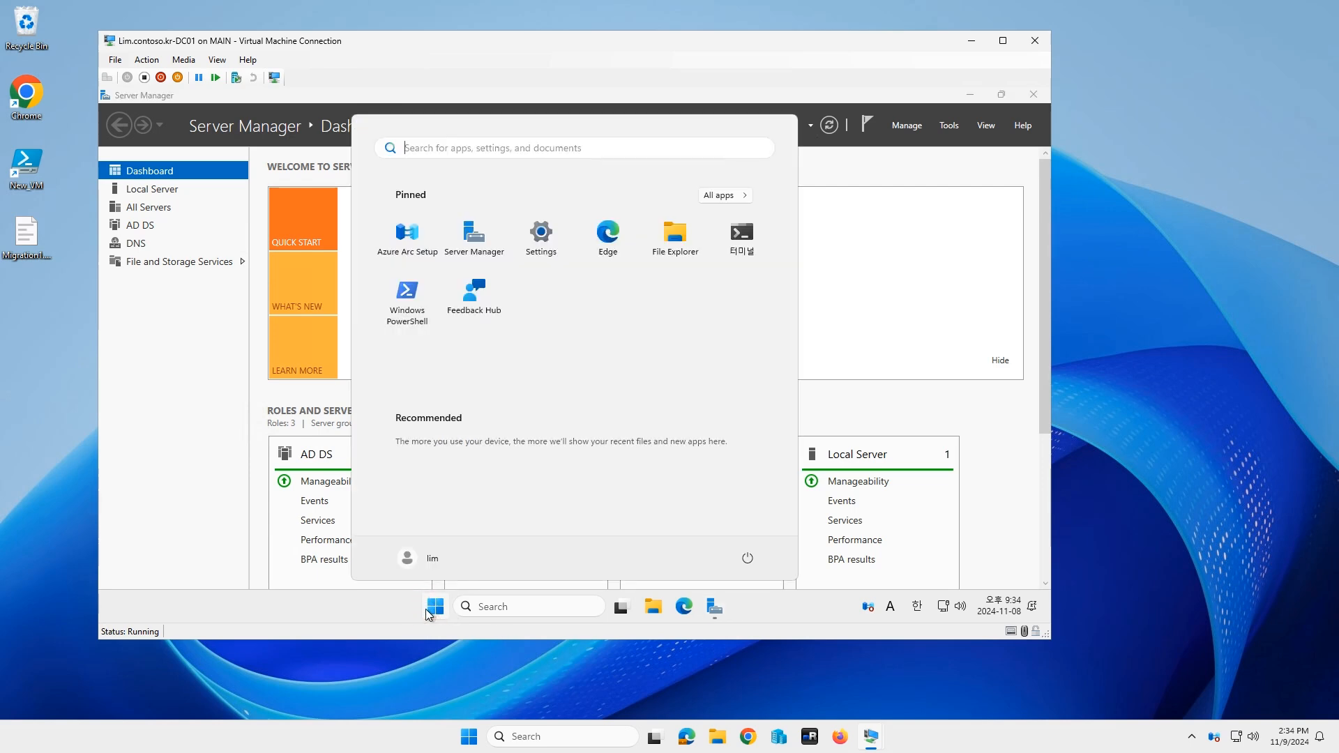
pyautogui.click(488, 608)
pyautogui.write('ac')
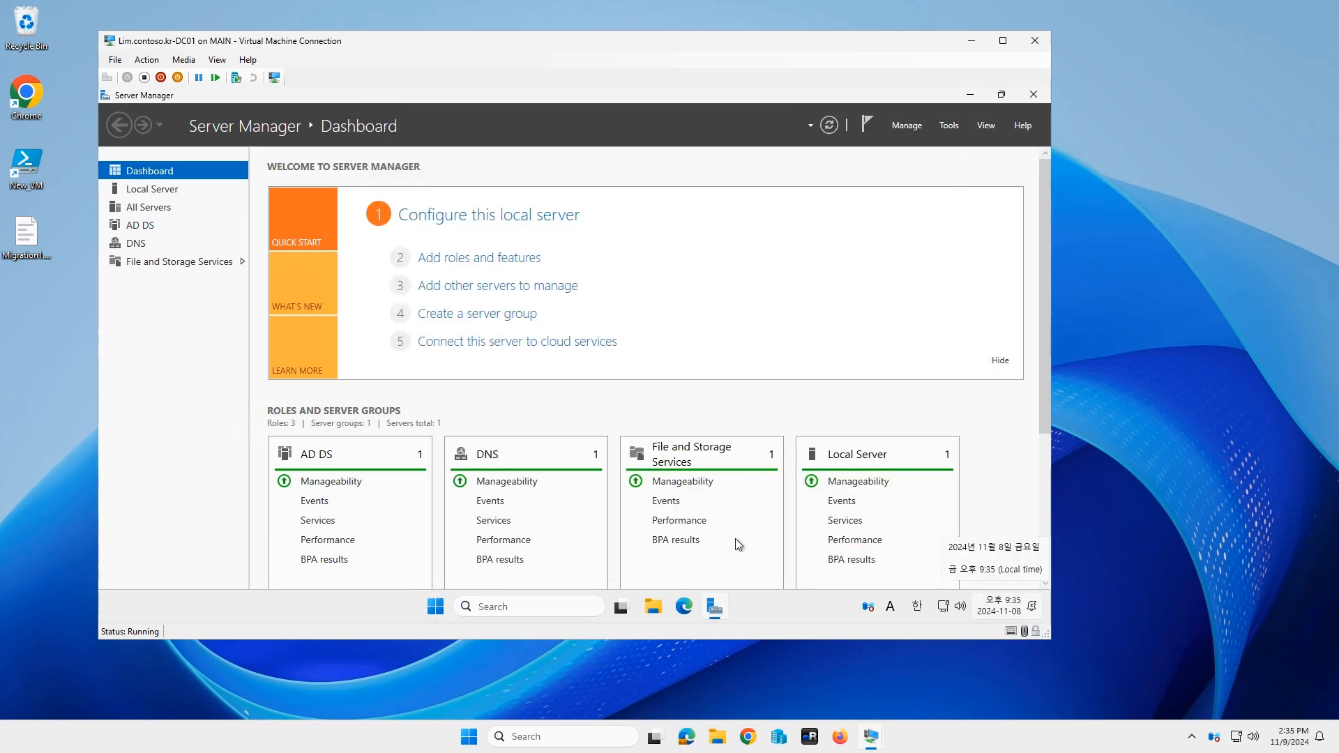
pyautogui.click(516, 607)
pyautogui.write('d')
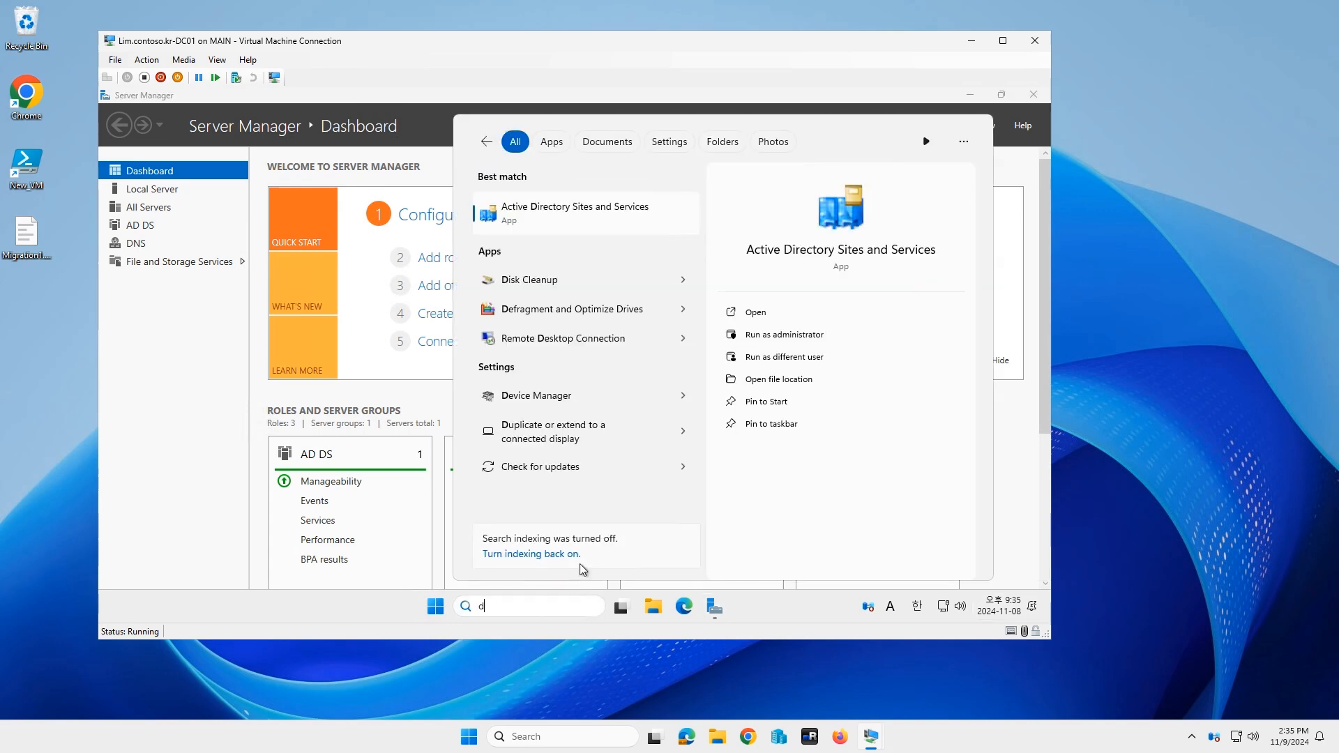
pyautogui.write('omain')
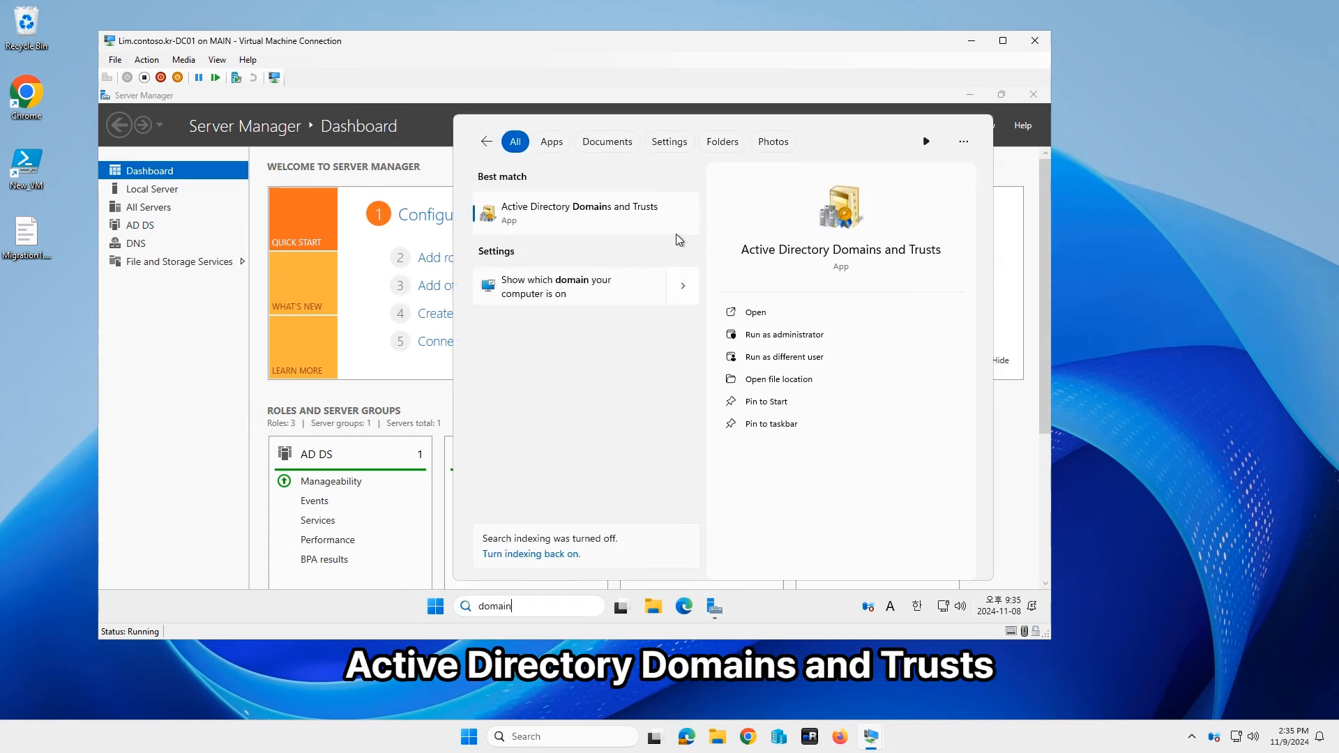
pyautogui.click(606, 217)
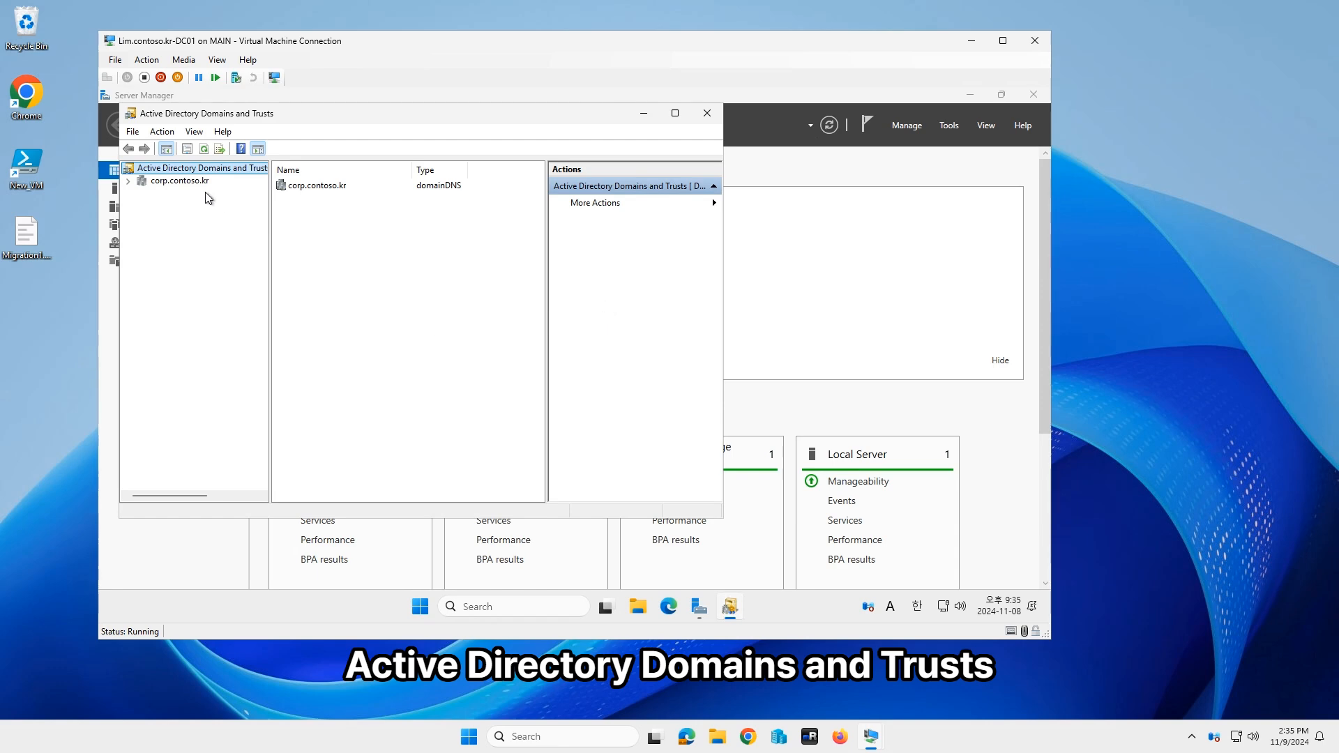
# Step: Raise the forest functional level to Windows Server 2025 and acknowledge the confirmation
pyautogui.rightClick(206, 173)
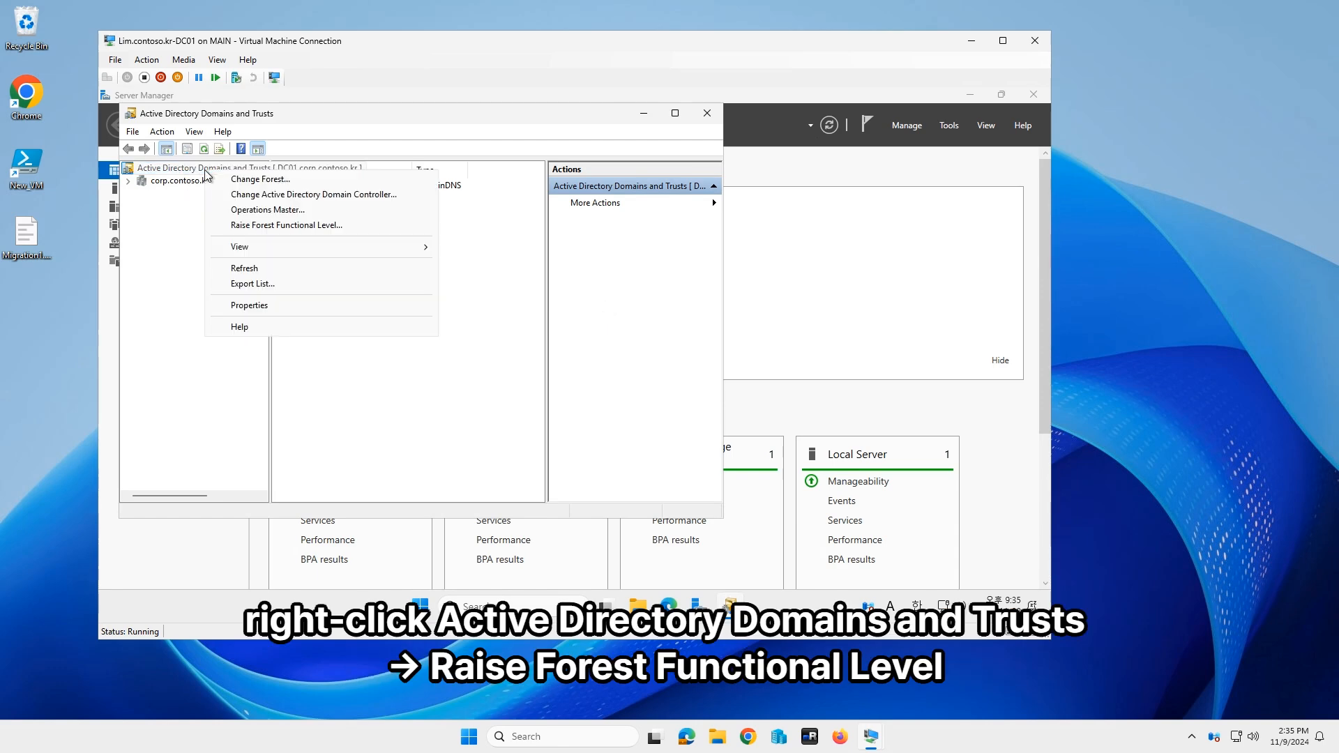
pyautogui.click(304, 224)
pyautogui.click(386, 323)
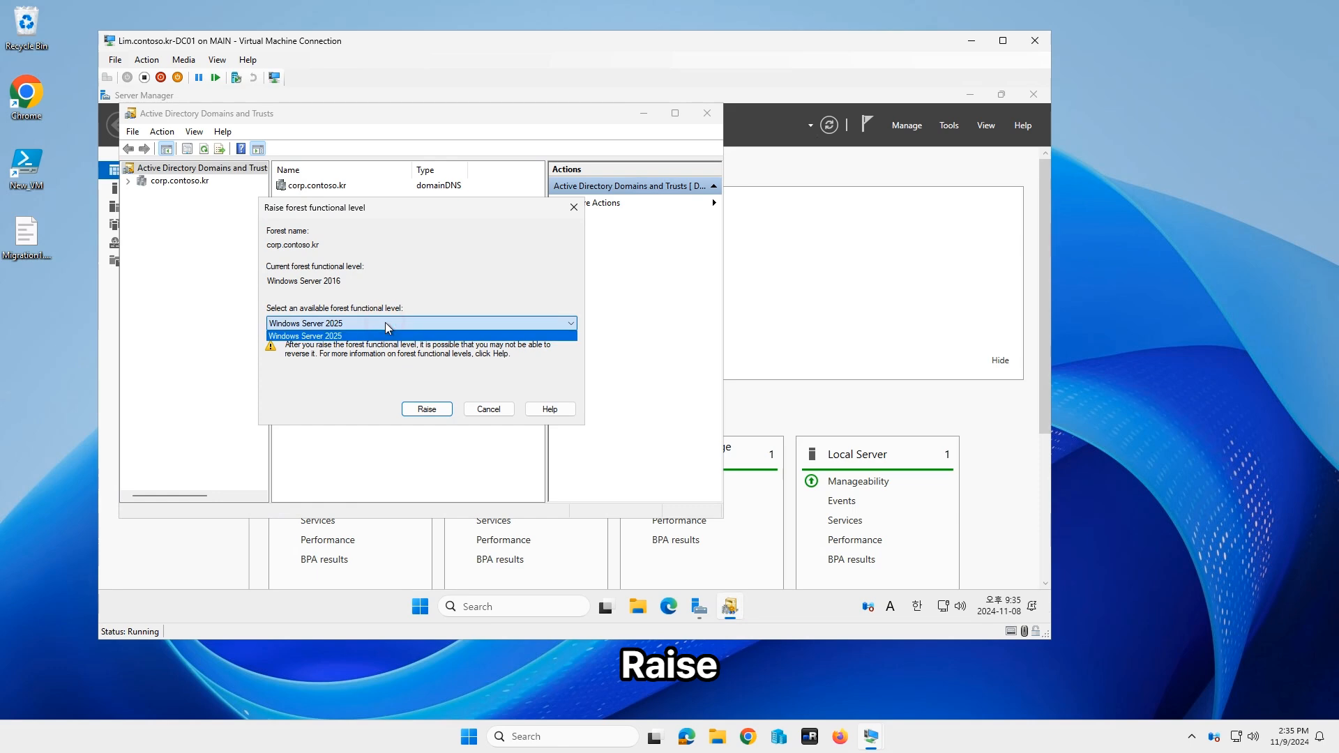
pyautogui.click(386, 323)
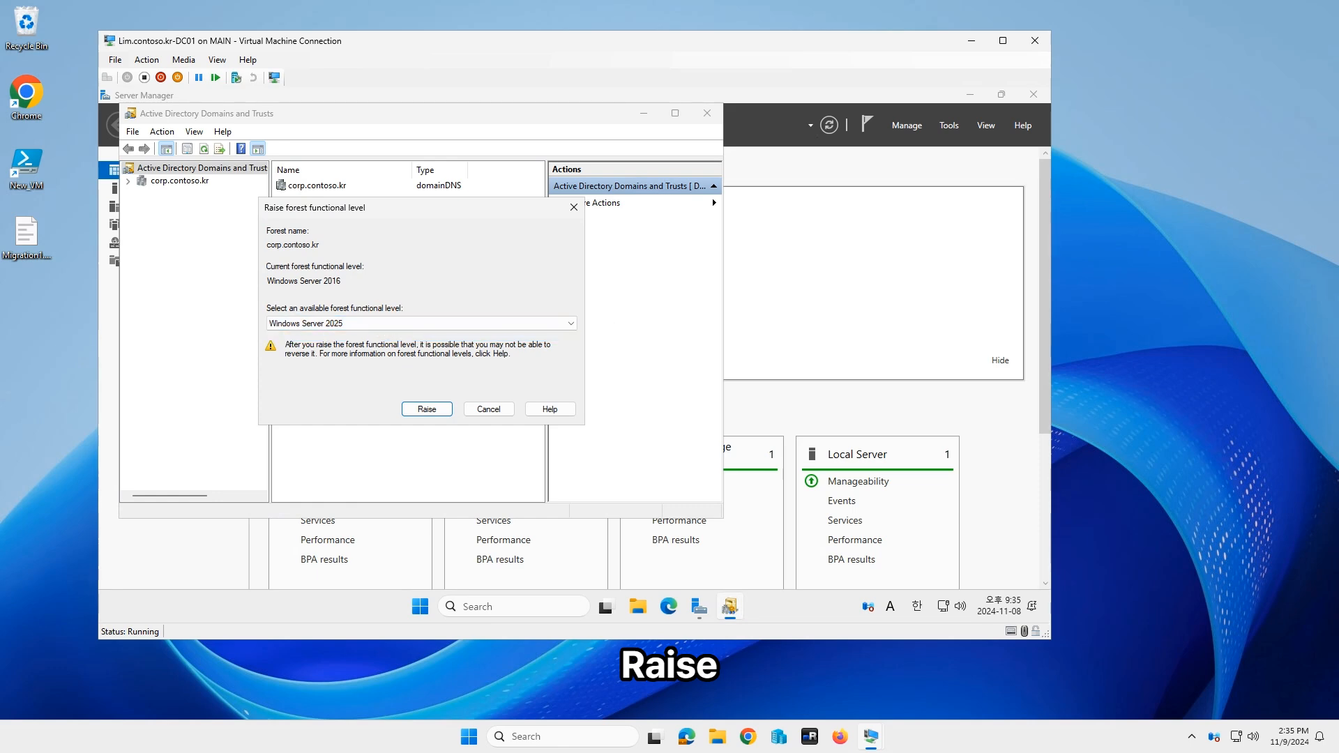
pyautogui.click(434, 409)
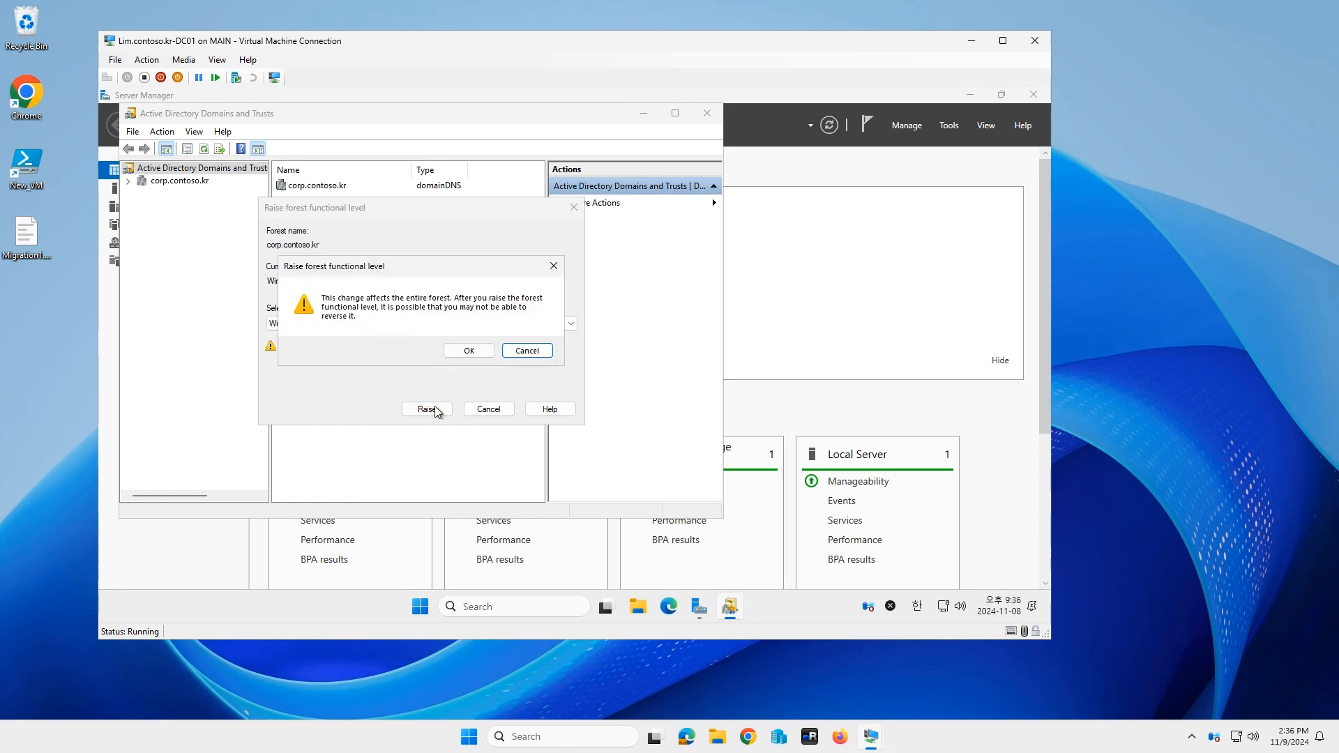
pyautogui.click(467, 353)
pyautogui.click(528, 356)
# Step: Check that corp.contoso.kr's domain functional level is Windows Server 2025, then launch Terminal (Admin)
pyautogui.rightClick(177, 169)
pyautogui.rightClick(171, 185)
pyautogui.click(305, 212)
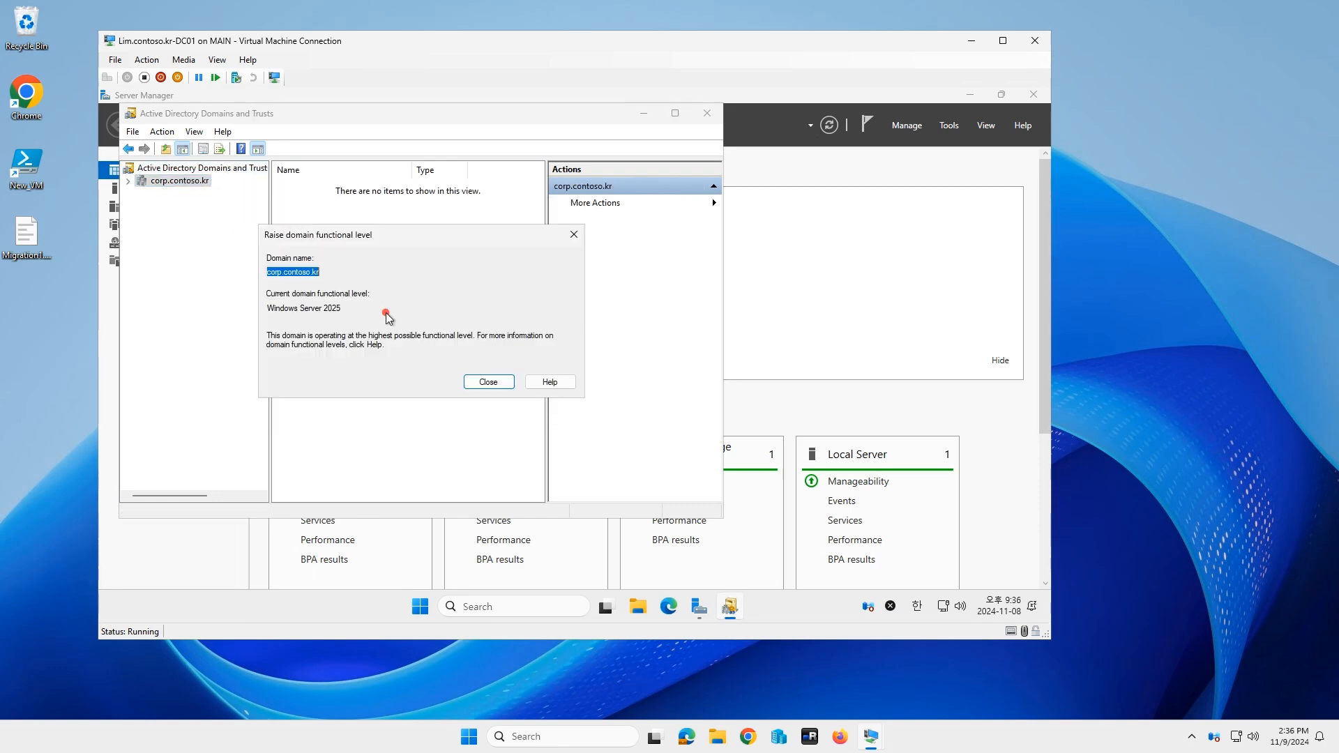
pyautogui.click(488, 382)
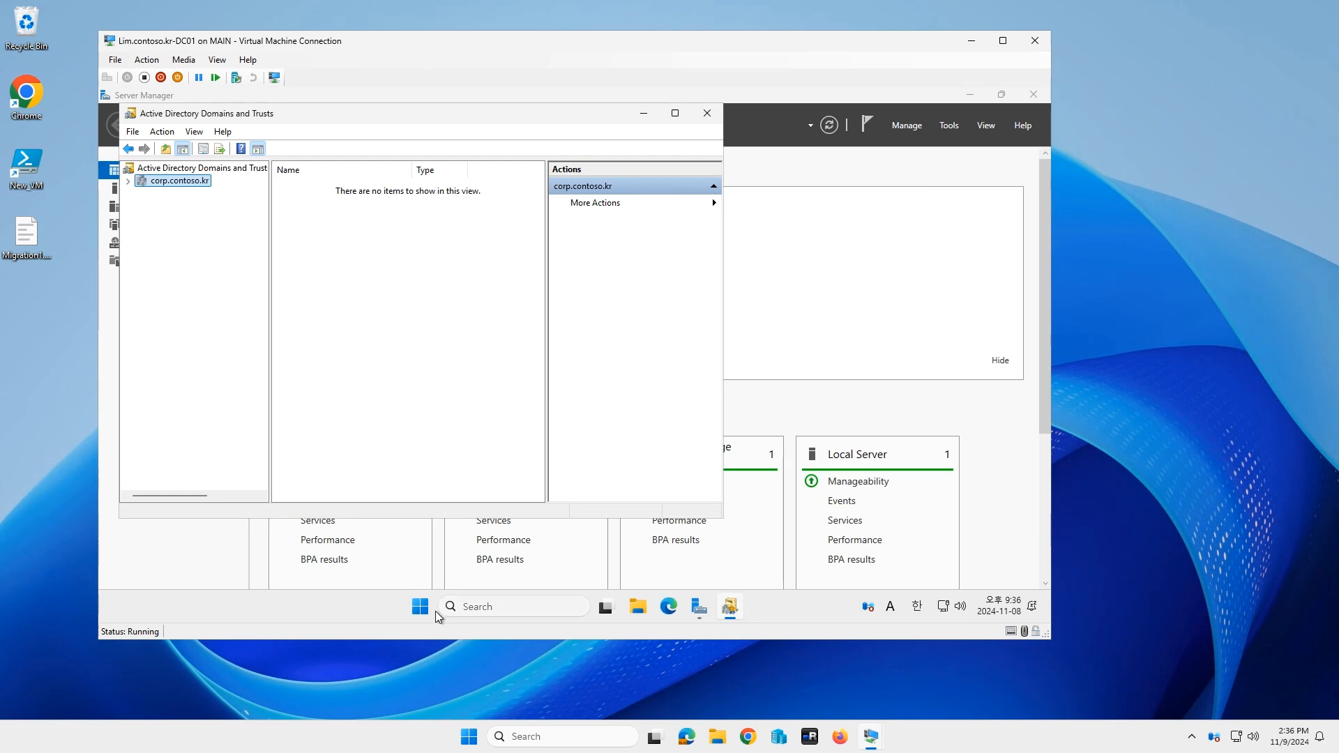
pyautogui.rightClick(422, 607)
pyautogui.click(423, 410)
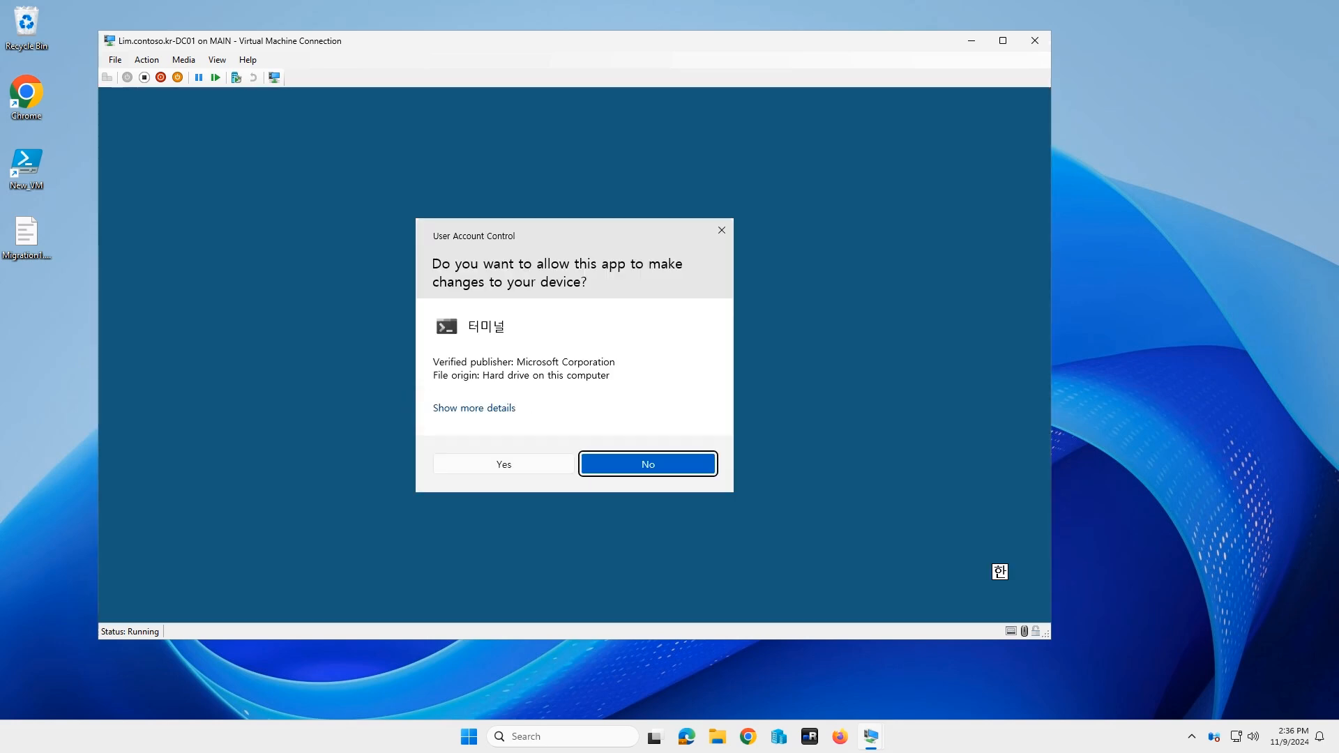
# Step: Approve elevation and enter Get-ADDomain | fl name, DomainMode in PowerShell
pyautogui.click(507, 464)
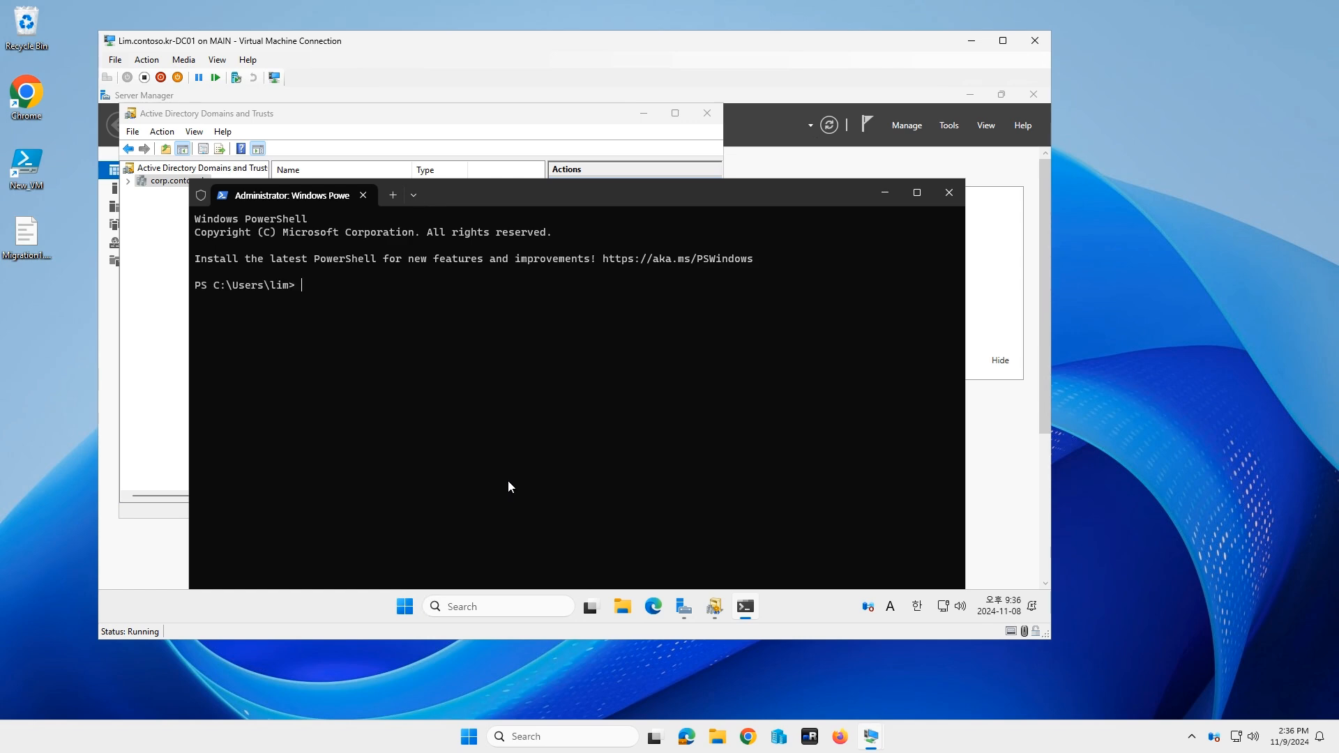
pyautogui.click(523, 428)
pyautogui.write('get')
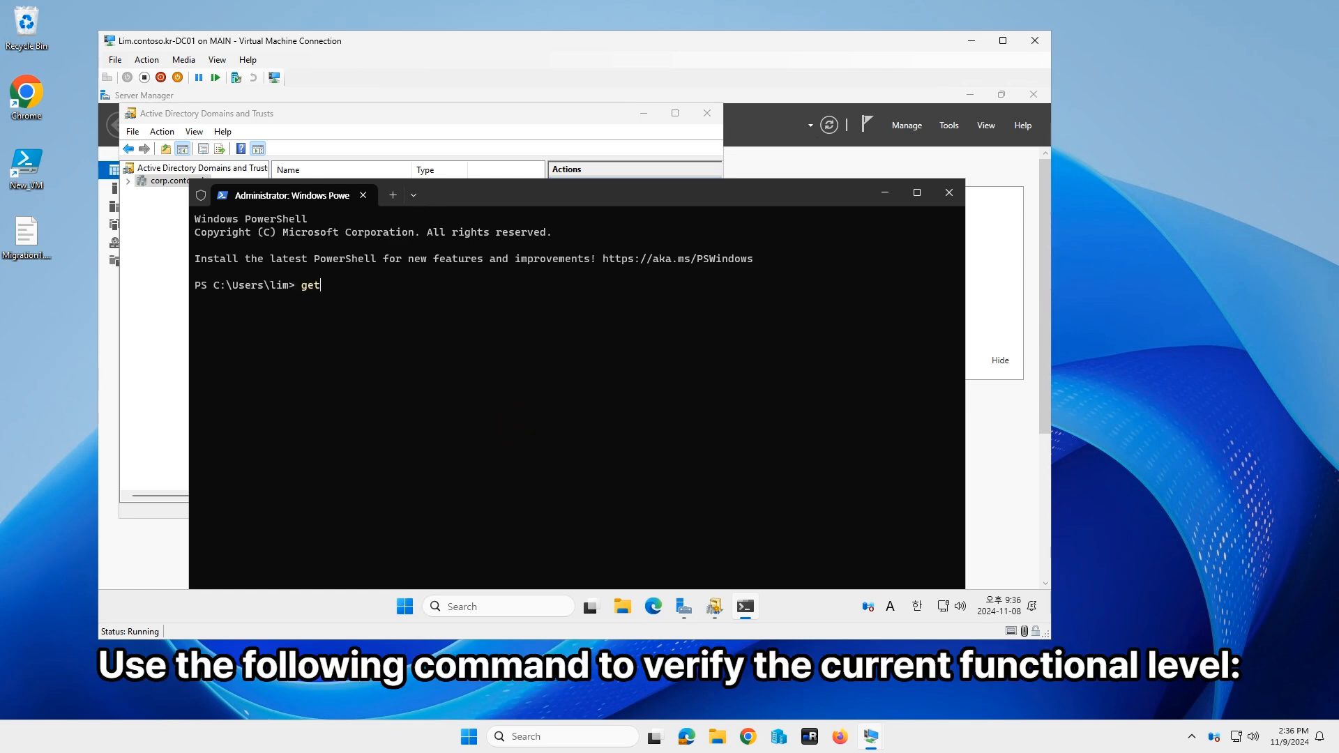
pyautogui.write('-addom')
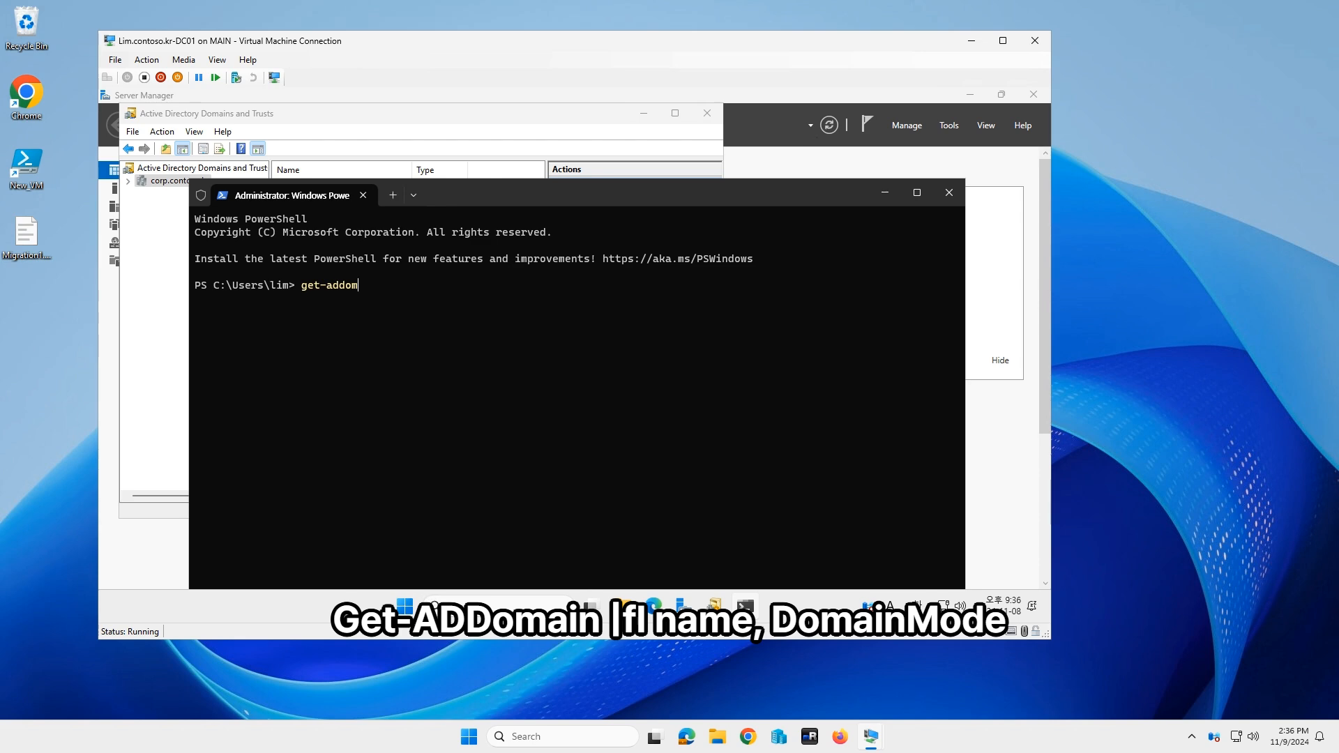
pyautogui.press('Tab')
pyautogui.write('|fl name, DomainMode')
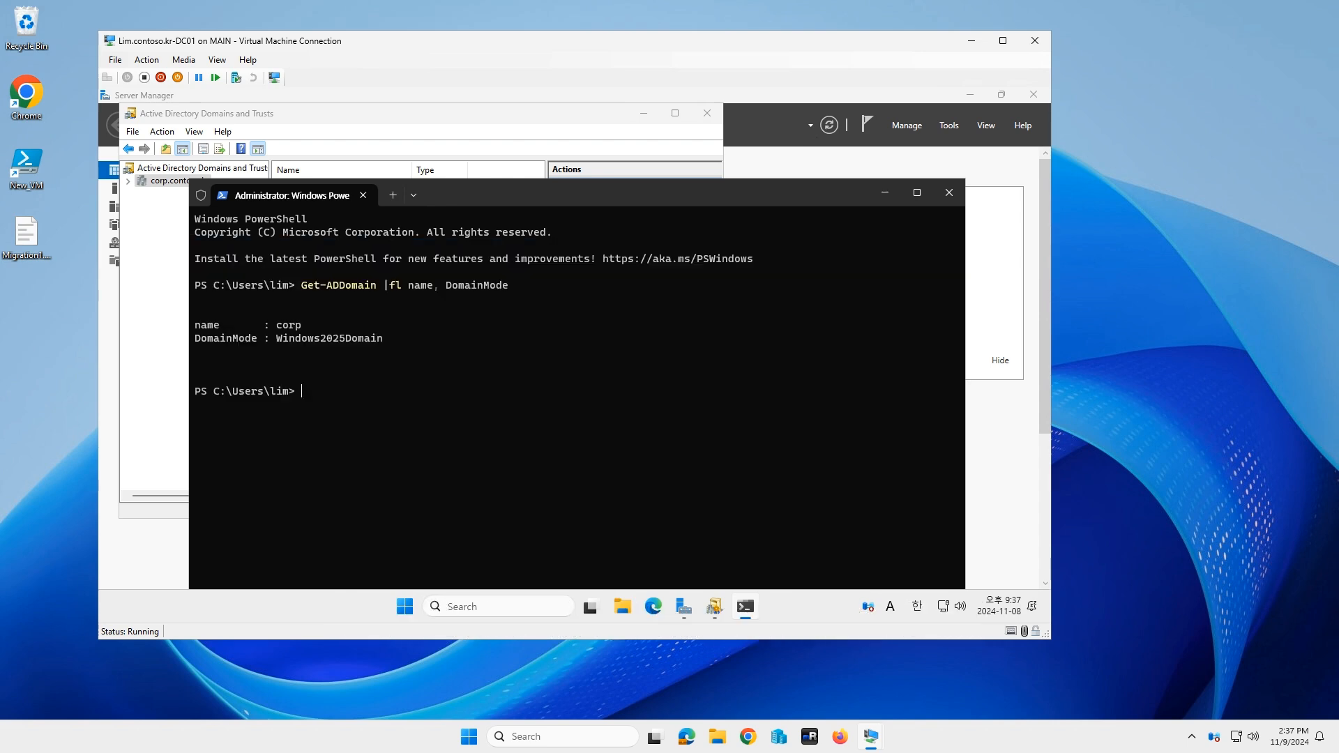
# Step: Run Get-ADForest | fl Name, ForestMode, then close the terminal and Domains and Trusts console
pyautogui.write('Get-AdFor')
pyautogui.press('Tab')
pyautogui.write('|fl Name, Fo')
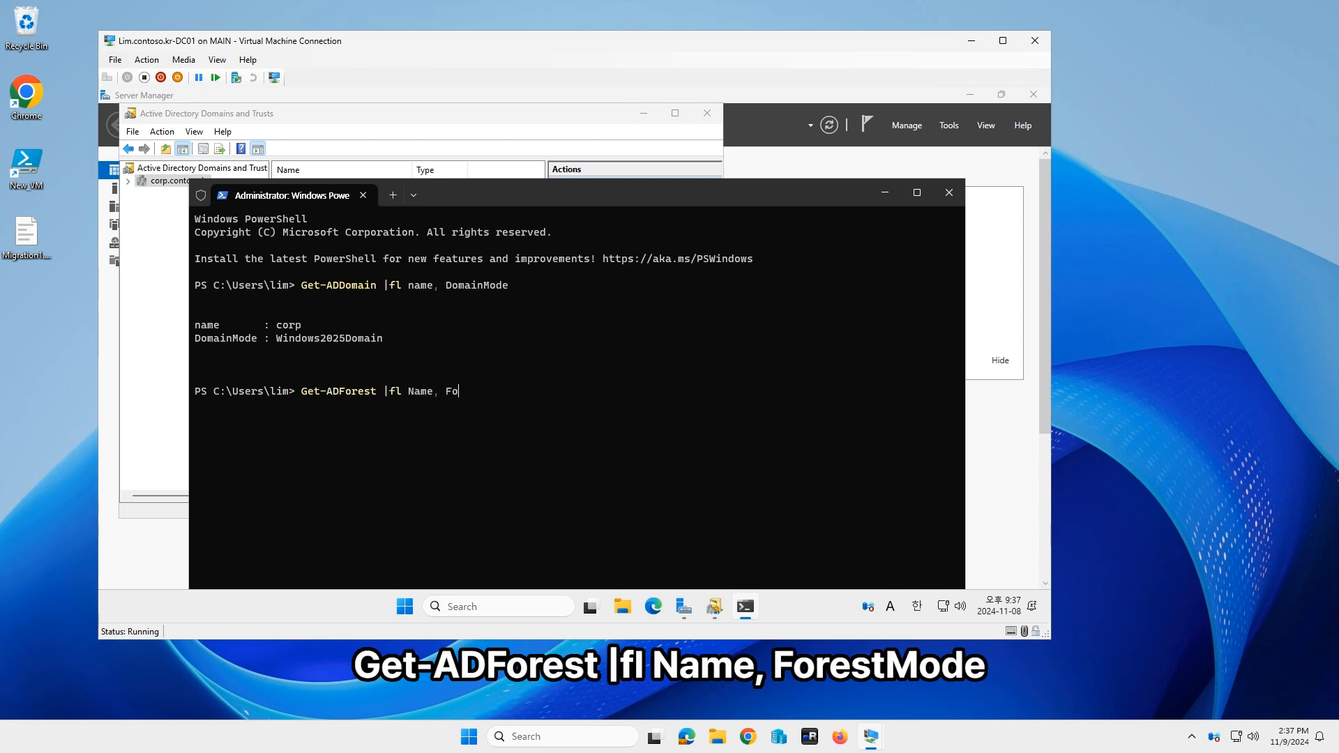
pyautogui.write('restMode')
pyautogui.press('Return')
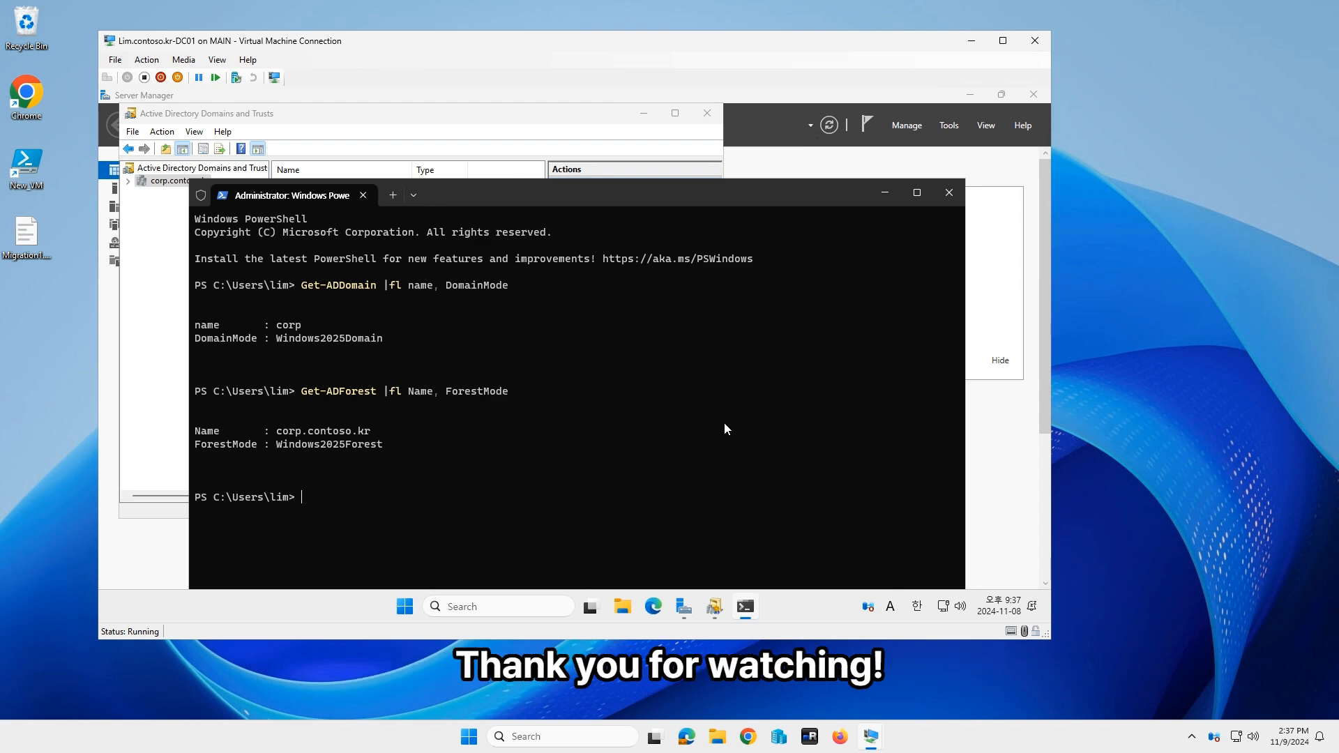
pyautogui.click(950, 193)
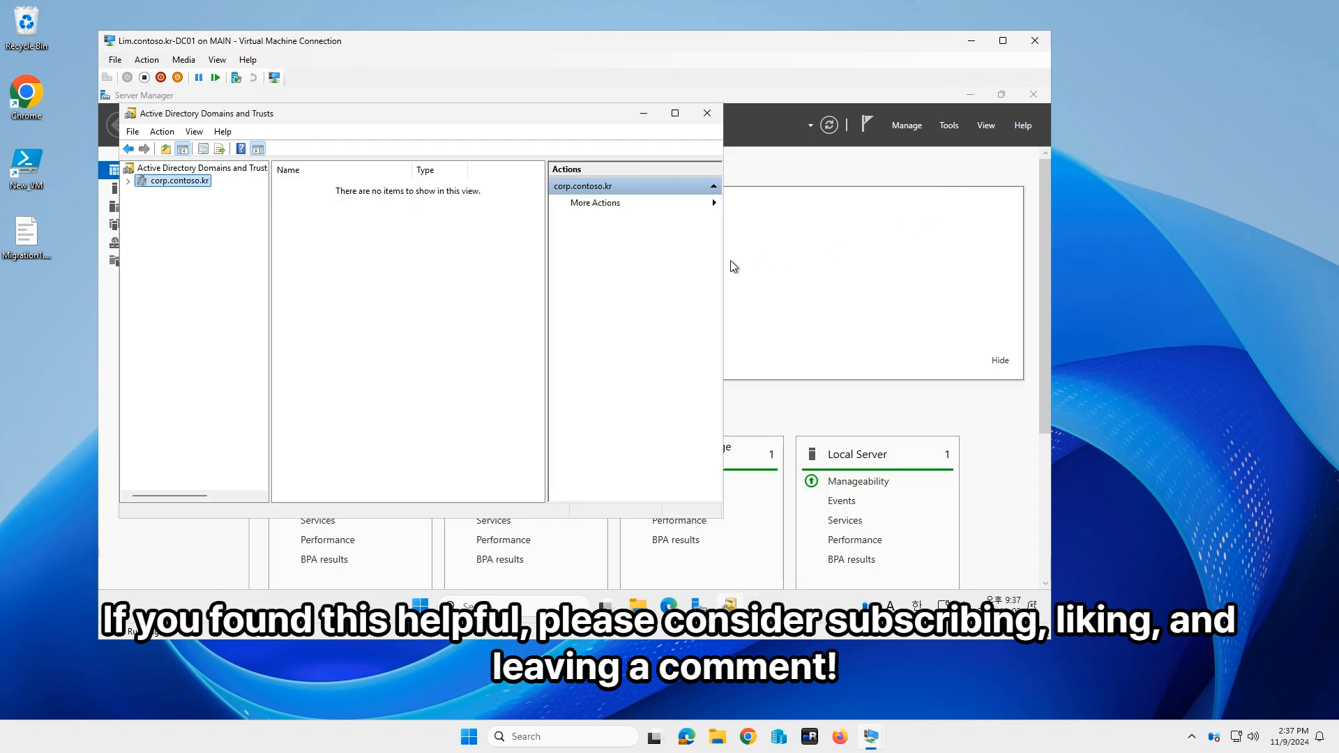
pyautogui.click(707, 113)
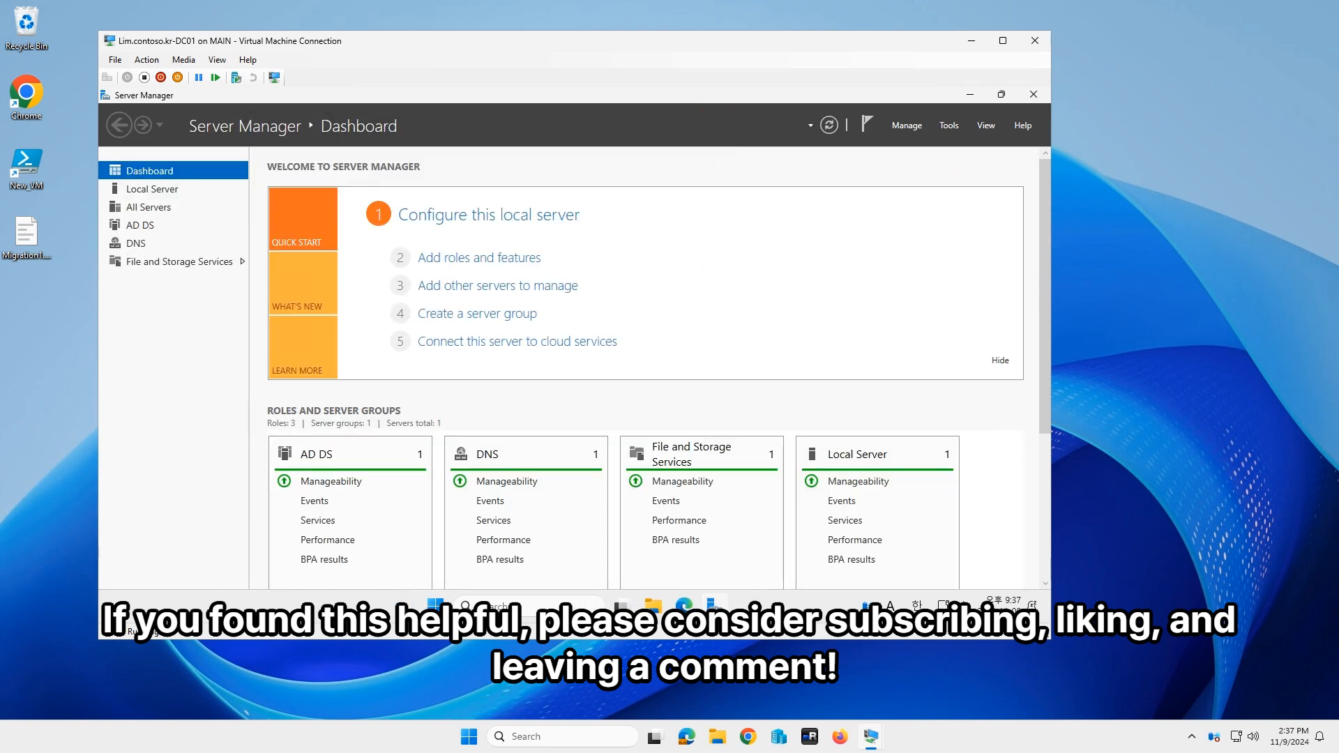